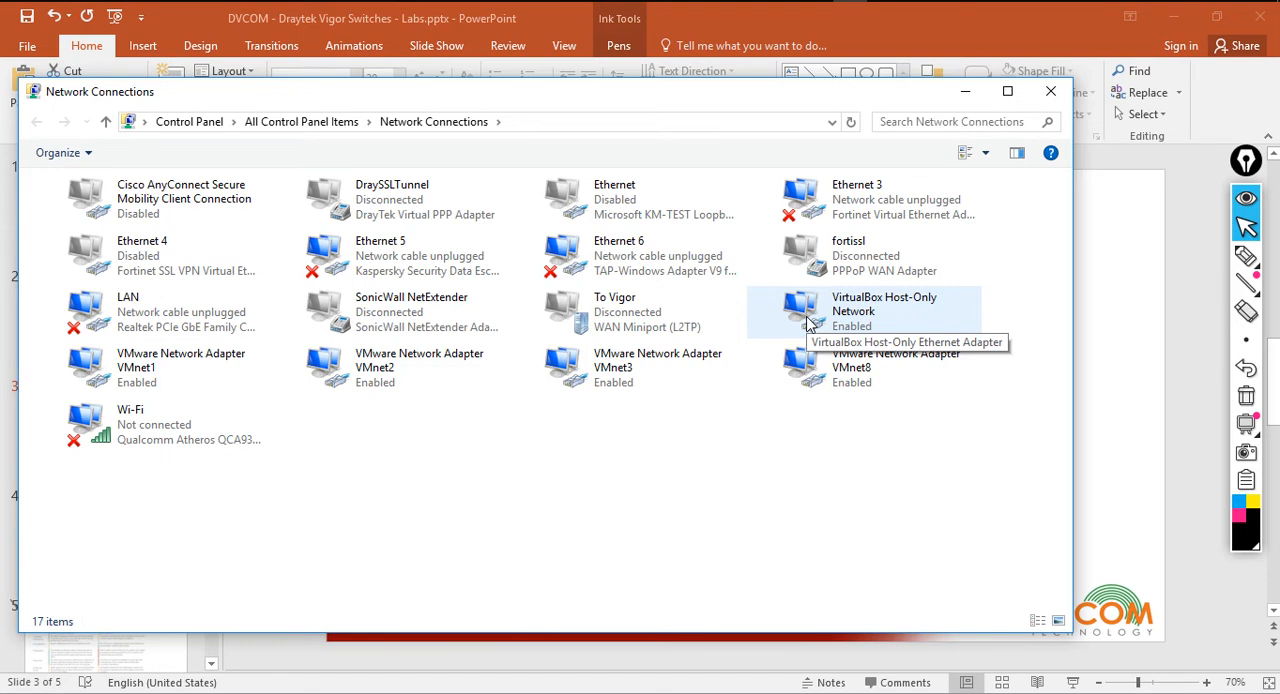
Handwrite the switch address 192.168.1.224 /24 over the Network Connections window and underline its network portion
left_click(1245, 256)
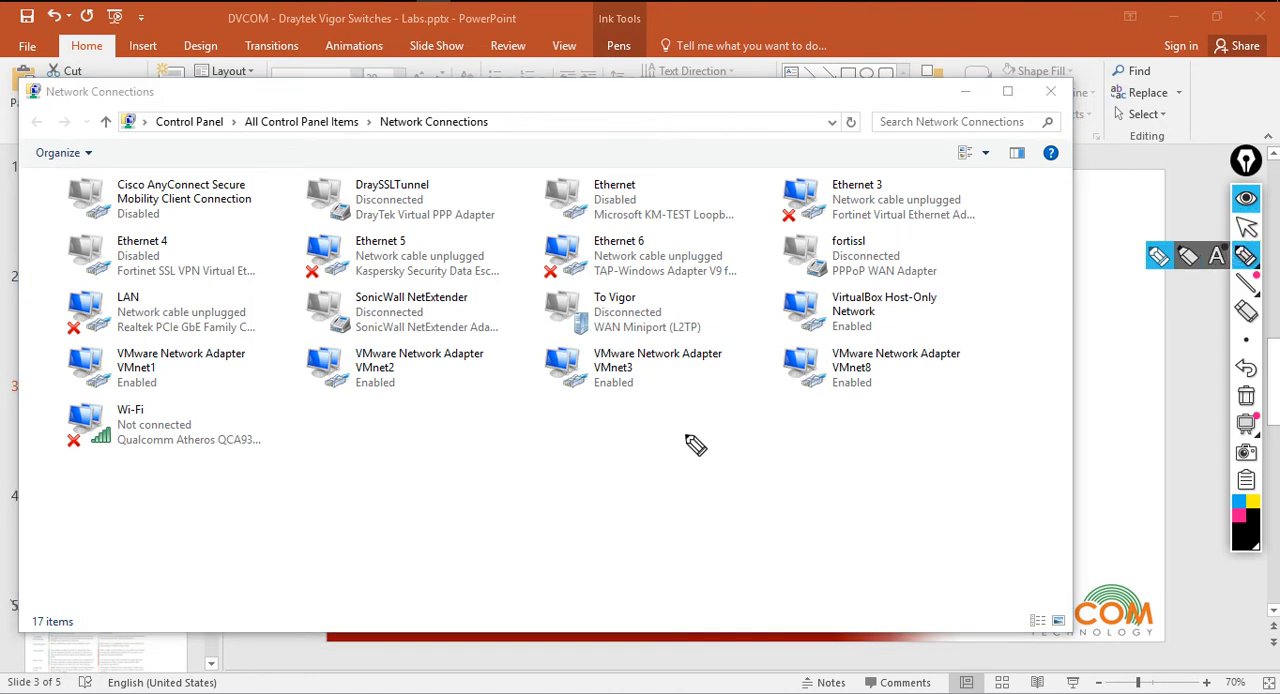
left_click_drag(604, 478, 604, 503)
mouse_move(625, 481)
left_mouse_down()
mouse_move(617, 503)
mouse_move(688, 470)
mouse_move(762, 460)
left_mouse_up()
left_click(656, 486)
left_click(700, 476)
left_click(725, 467)
left_click_drag(768, 444, 776, 463)
mouse_move(805, 410)
left_mouse_down()
mouse_move(804, 462)
mouse_move(847, 444)
left_mouse_up()
left_click_drag(842, 426, 843, 452)
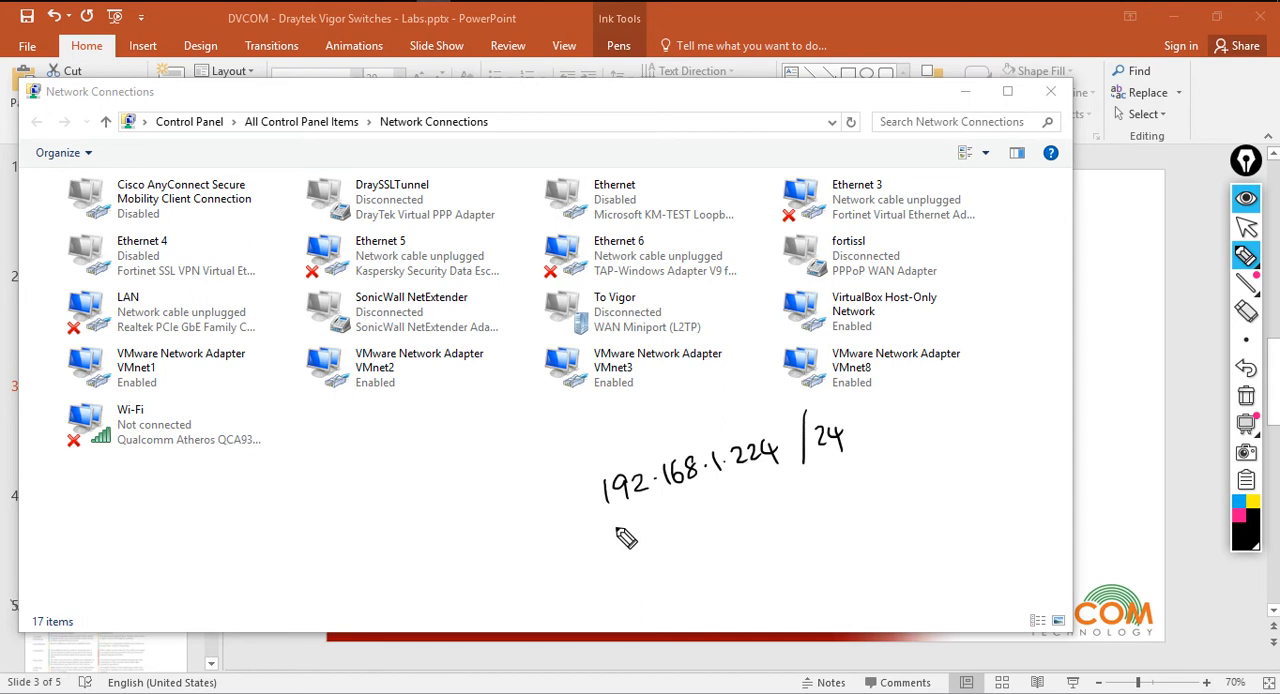
left_click_drag(613, 522, 725, 484)
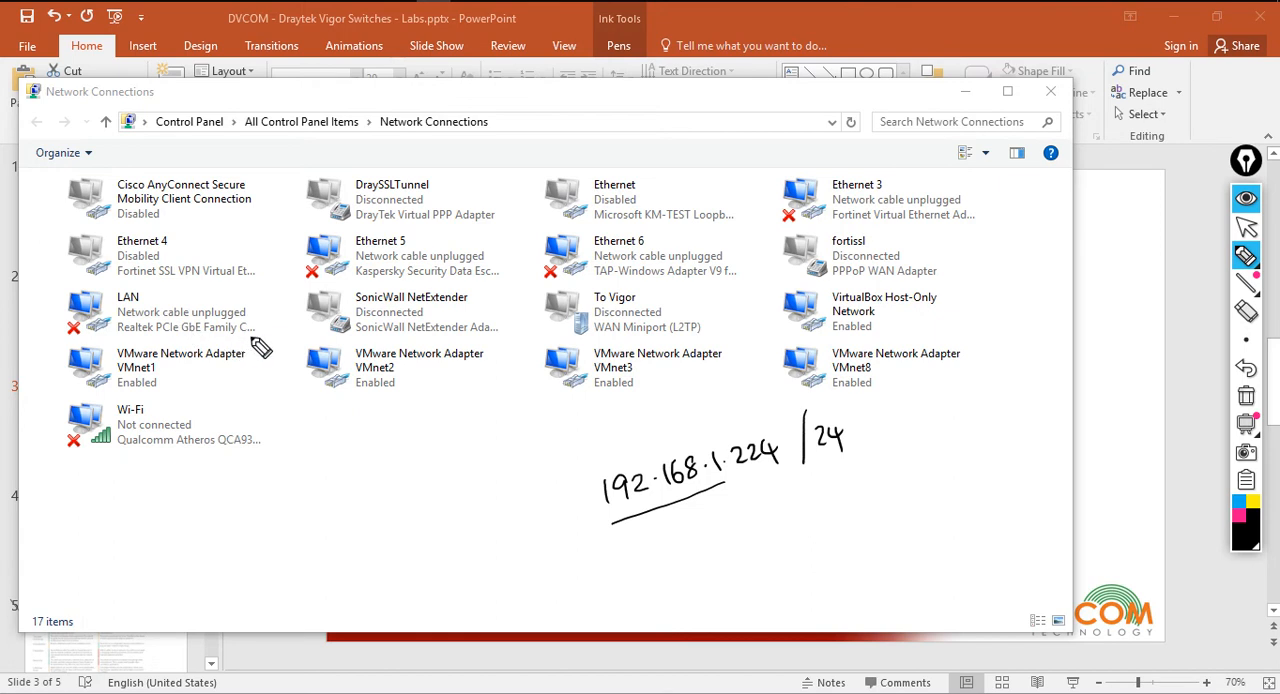
Annotate the LAN adapter with 192.168.1.10 and link it to the switch address with a double arrow, finishing by clearing the ink
mouse_move(255, 338)
left_mouse_down()
mouse_move(311, 404)
mouse_move(322, 398)
left_mouse_up()
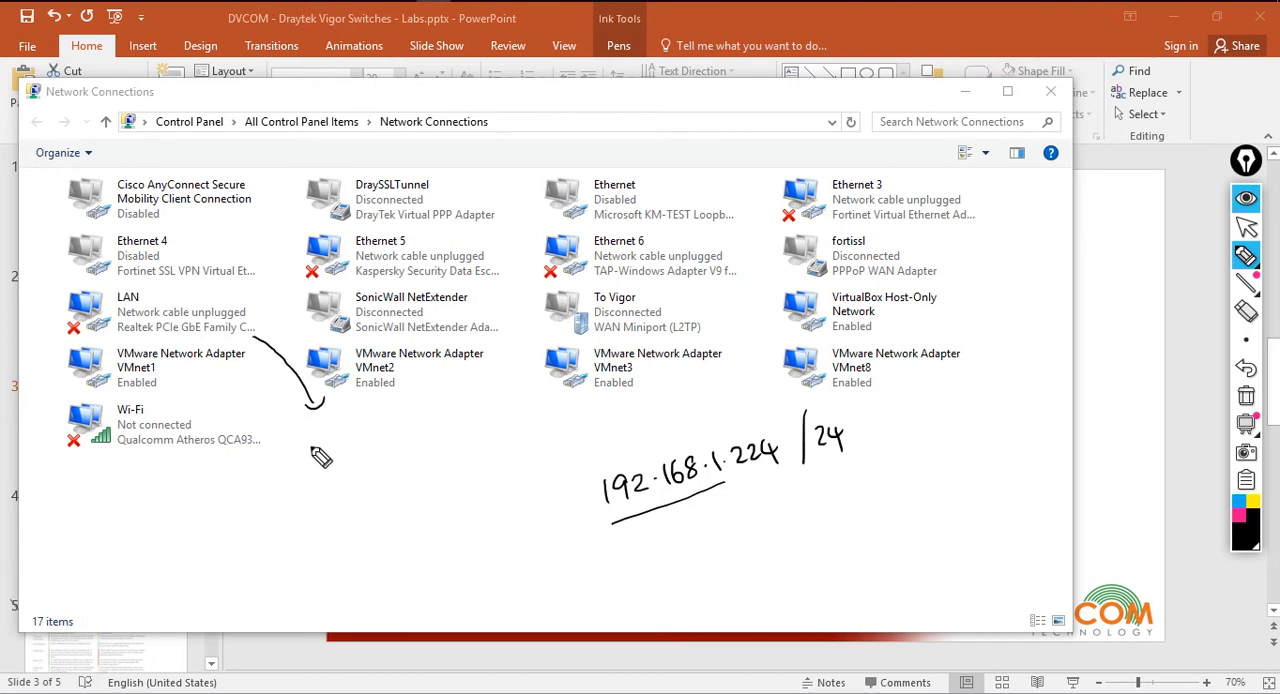
mouse_move(302, 439)
left_mouse_down()
mouse_move(301, 458)
mouse_move(344, 455)
mouse_move(412, 430)
mouse_move(431, 404)
left_mouse_up()
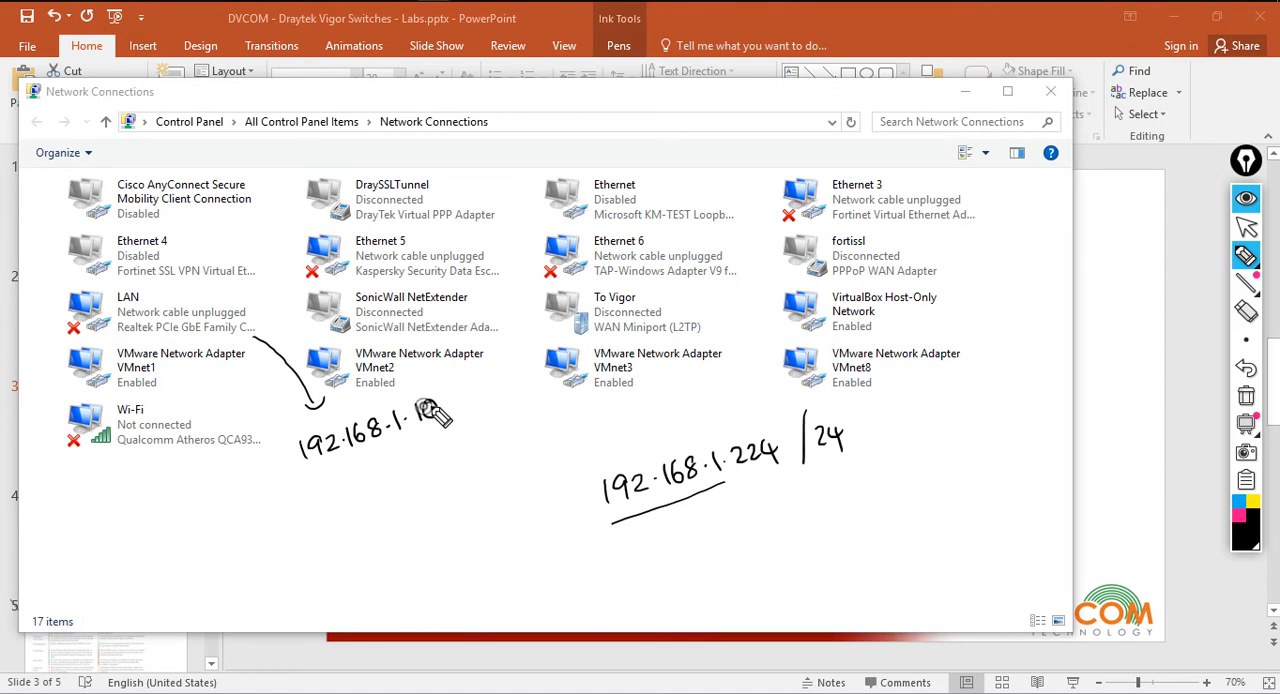
mouse_move(310, 468)
left_mouse_down()
mouse_move(405, 443)
mouse_move(425, 489)
mouse_move(550, 490)
mouse_move(538, 498)
left_mouse_up()
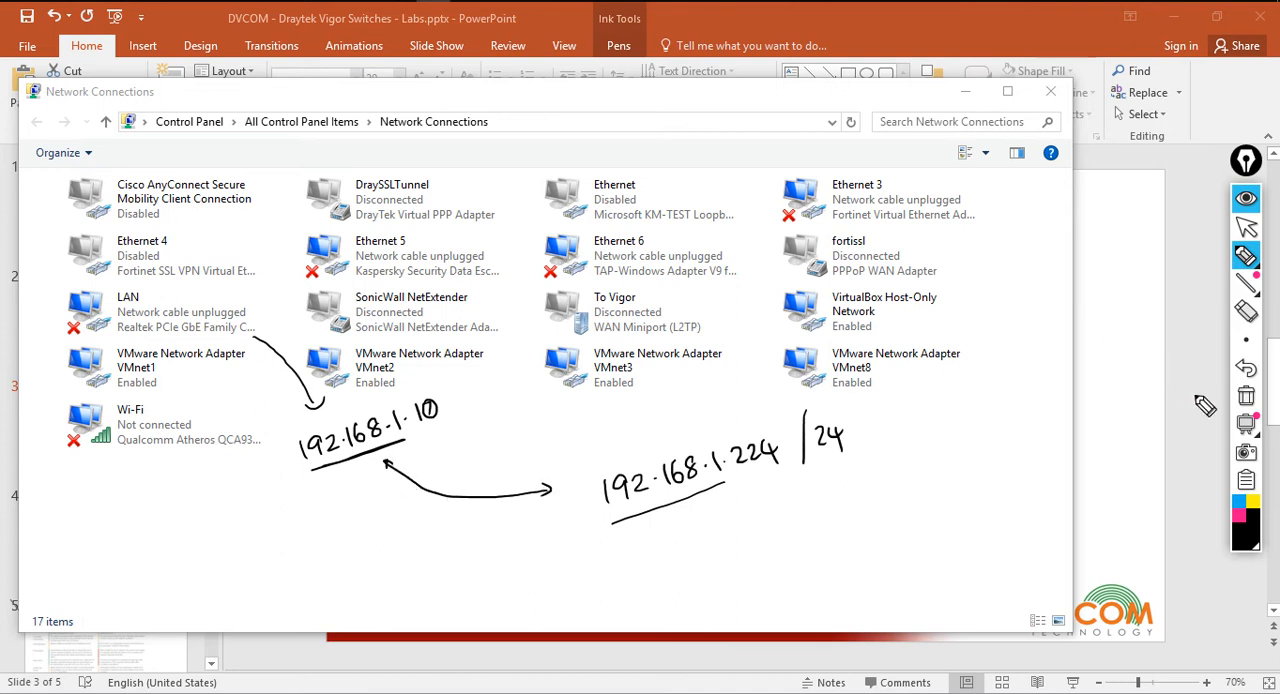
left_click(1246, 397)
left_click(1246, 227)
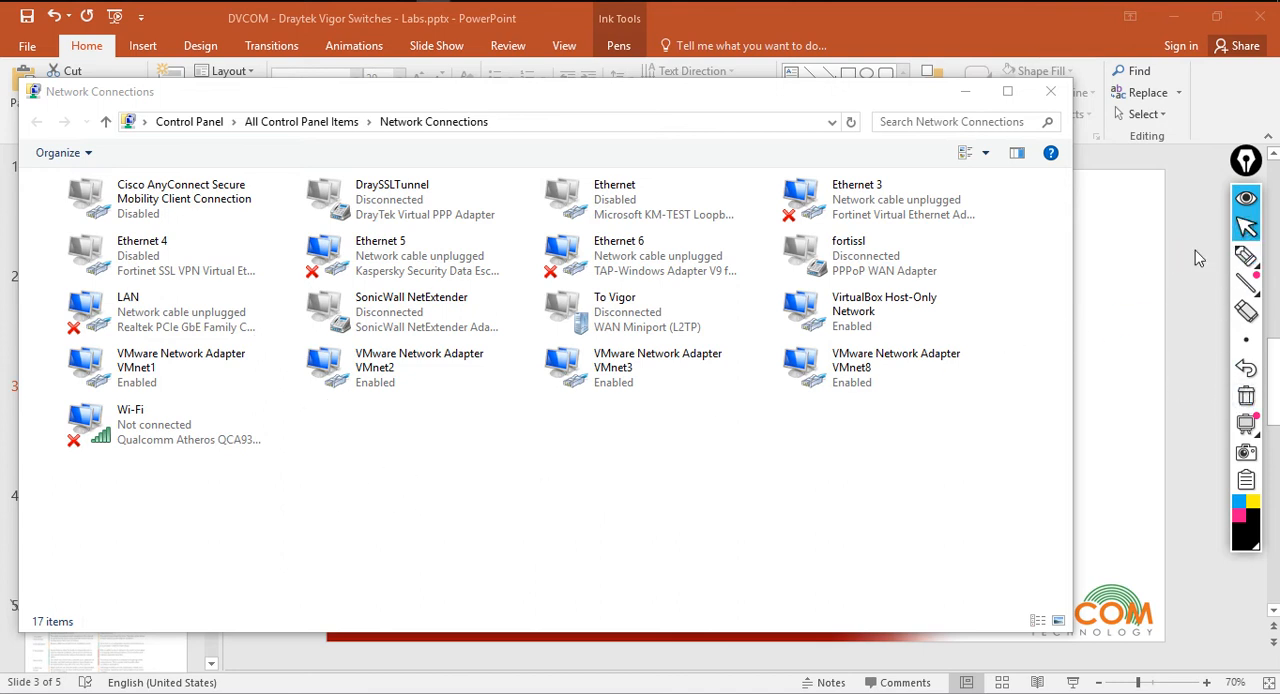
Review the LAN adapter's TCP/IPv4 address settings, accept them and close Network Connections
left_click(220, 323)
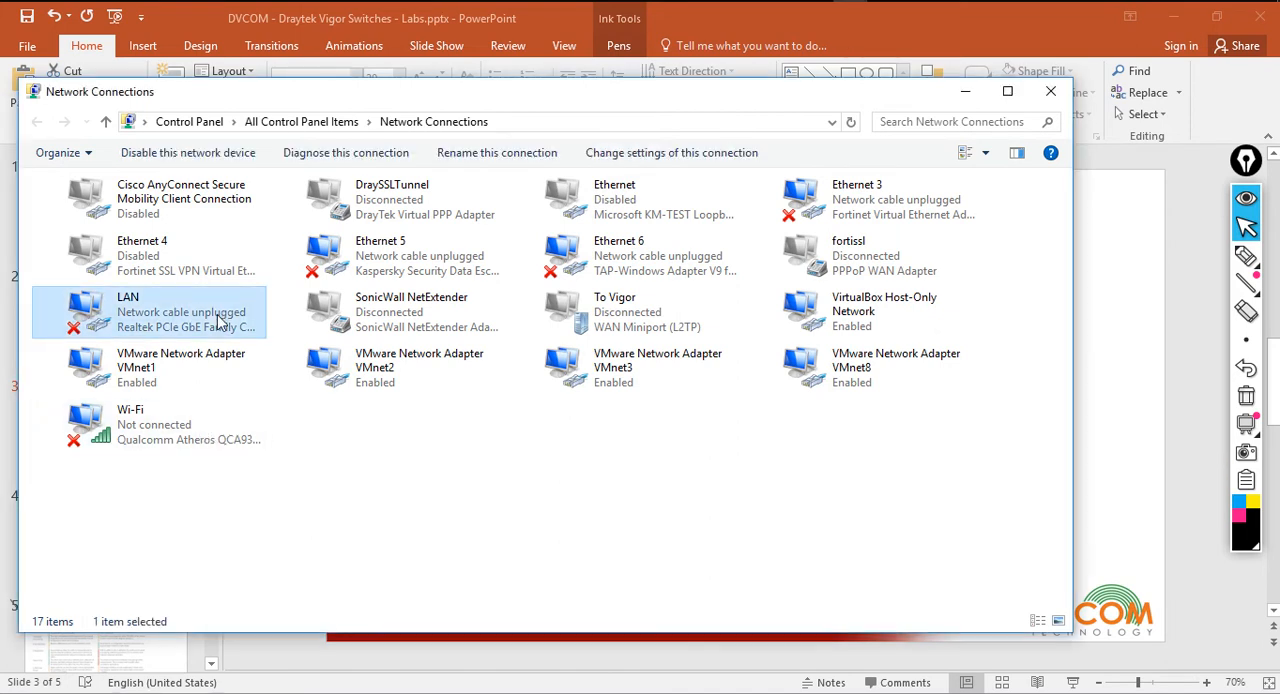
double_click(220, 323)
scroll(258, 375, "down", 3)
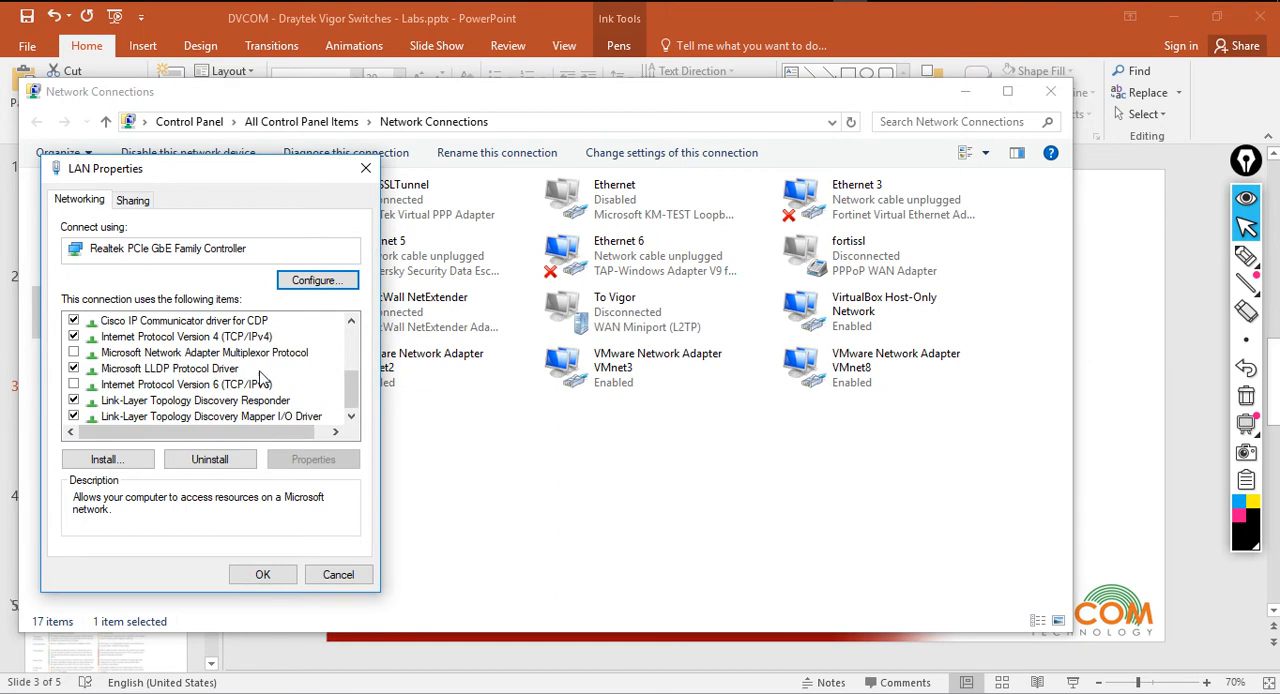
left_click(246, 338)
left_click(313, 459)
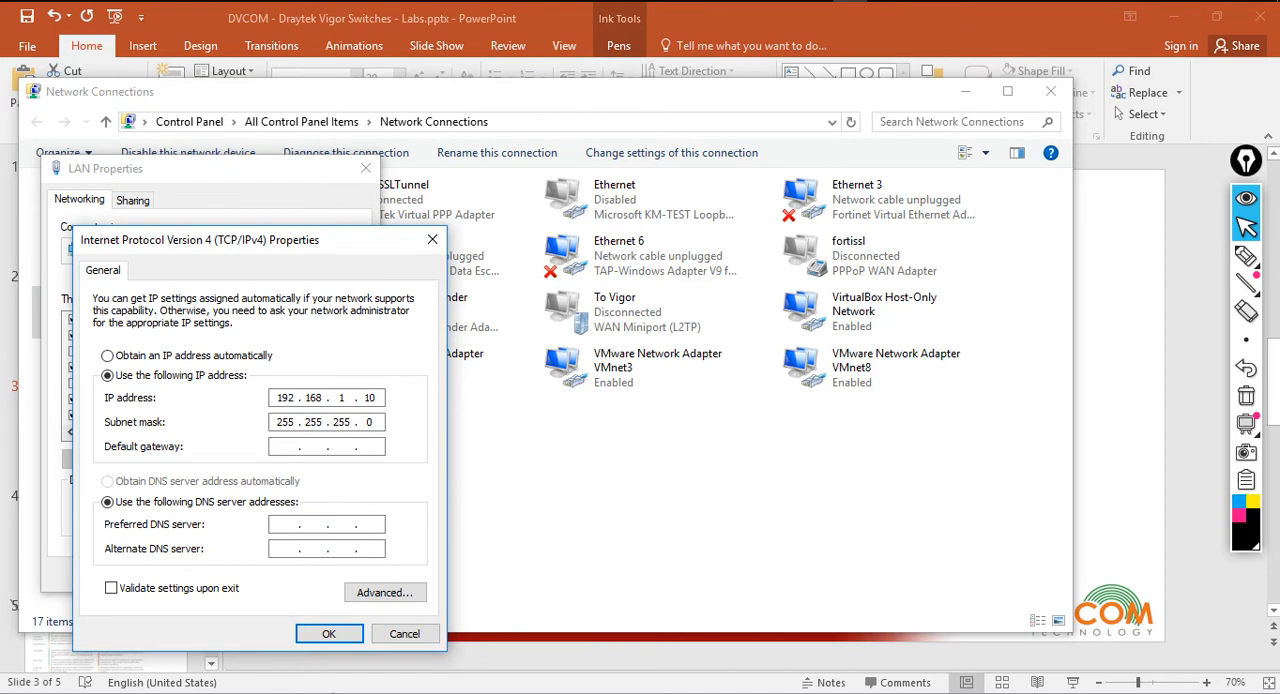
left_click(329, 634)
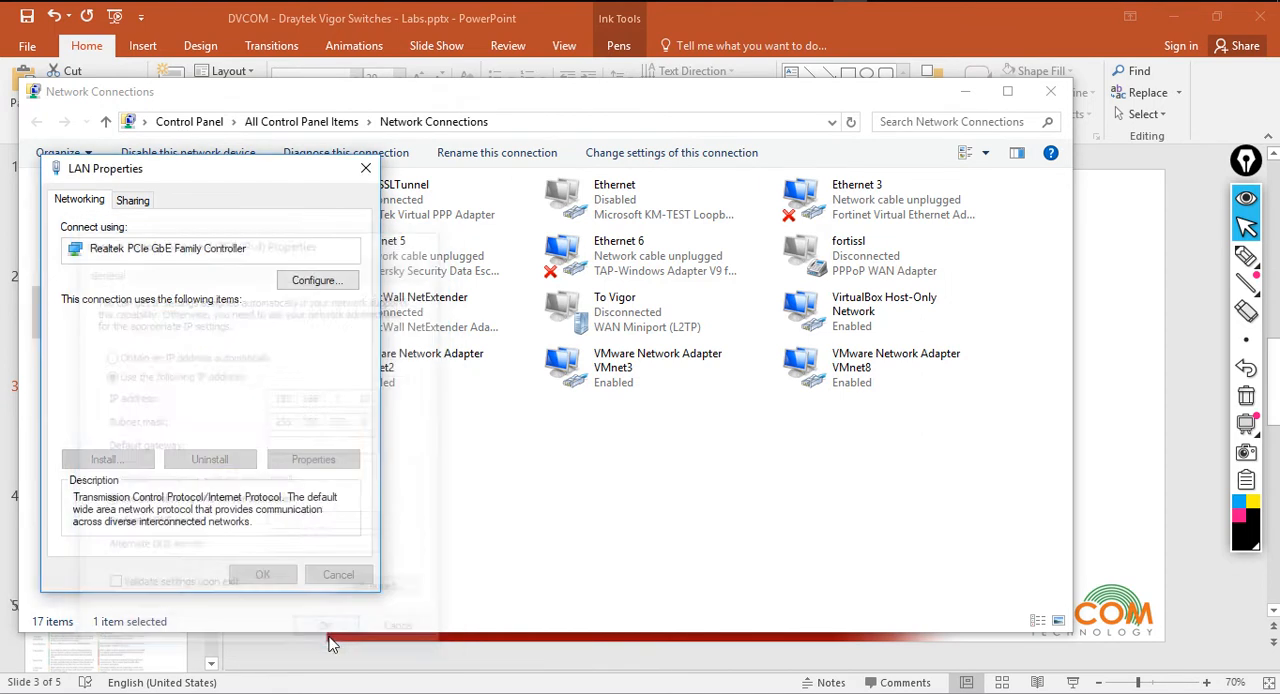
left_click(270, 576)
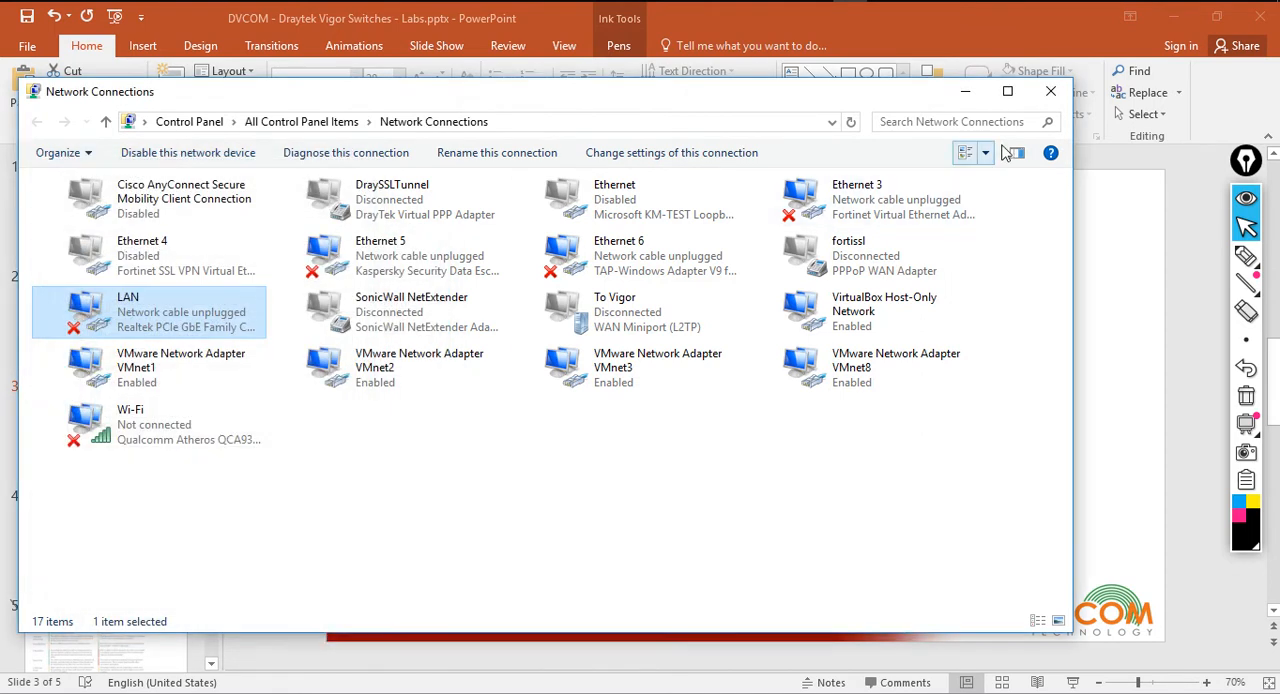
left_click(1050, 92)
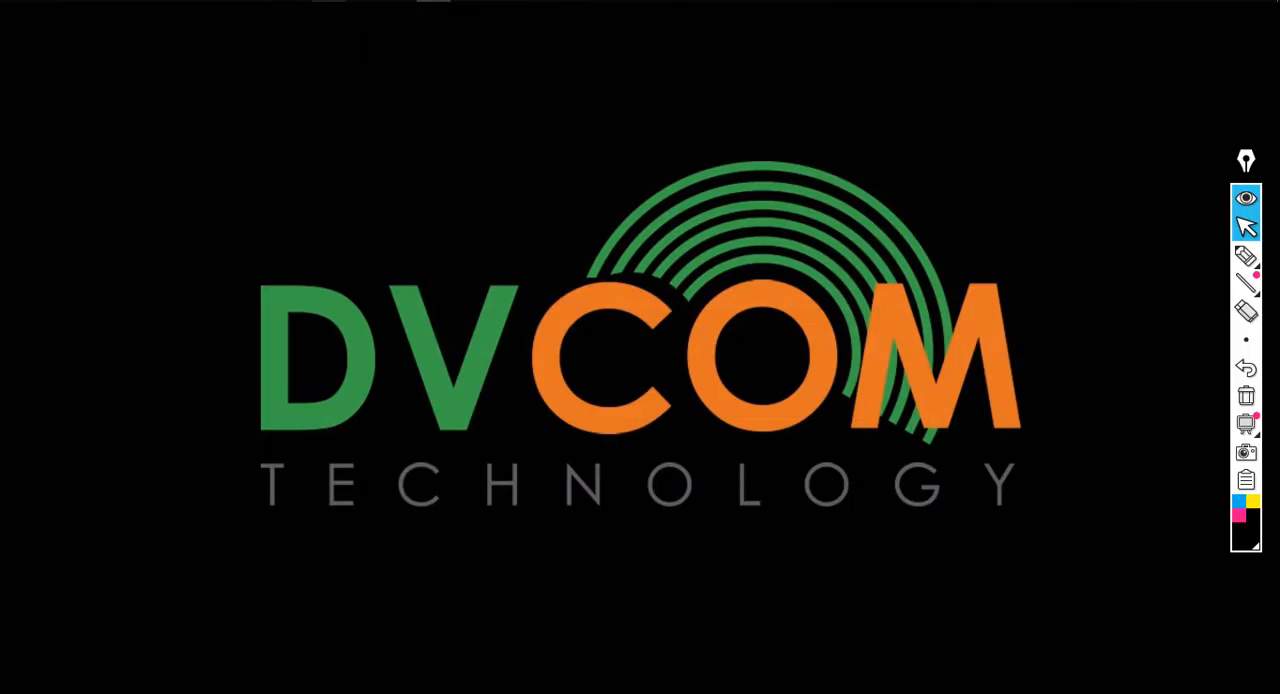
Test connectivity to the switch from Command Prompt with ping -t 192.168.1.224, and close Command Prompt
left_click(337, 2)
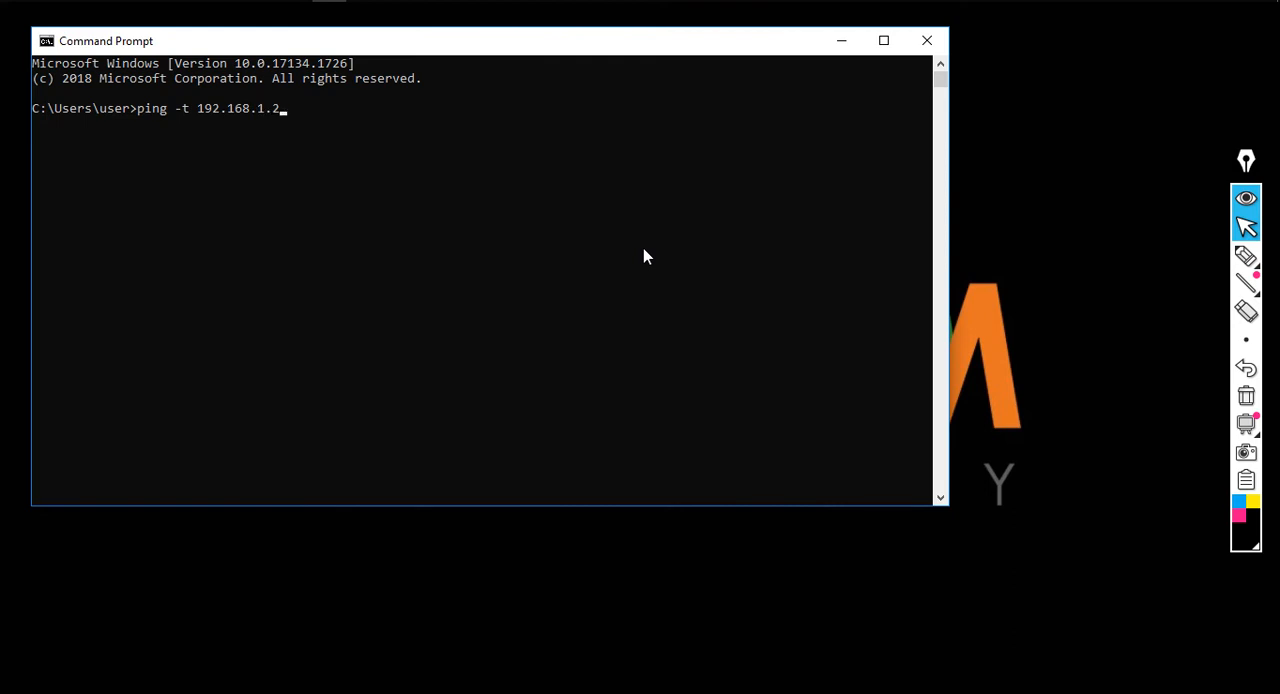
key("Return")
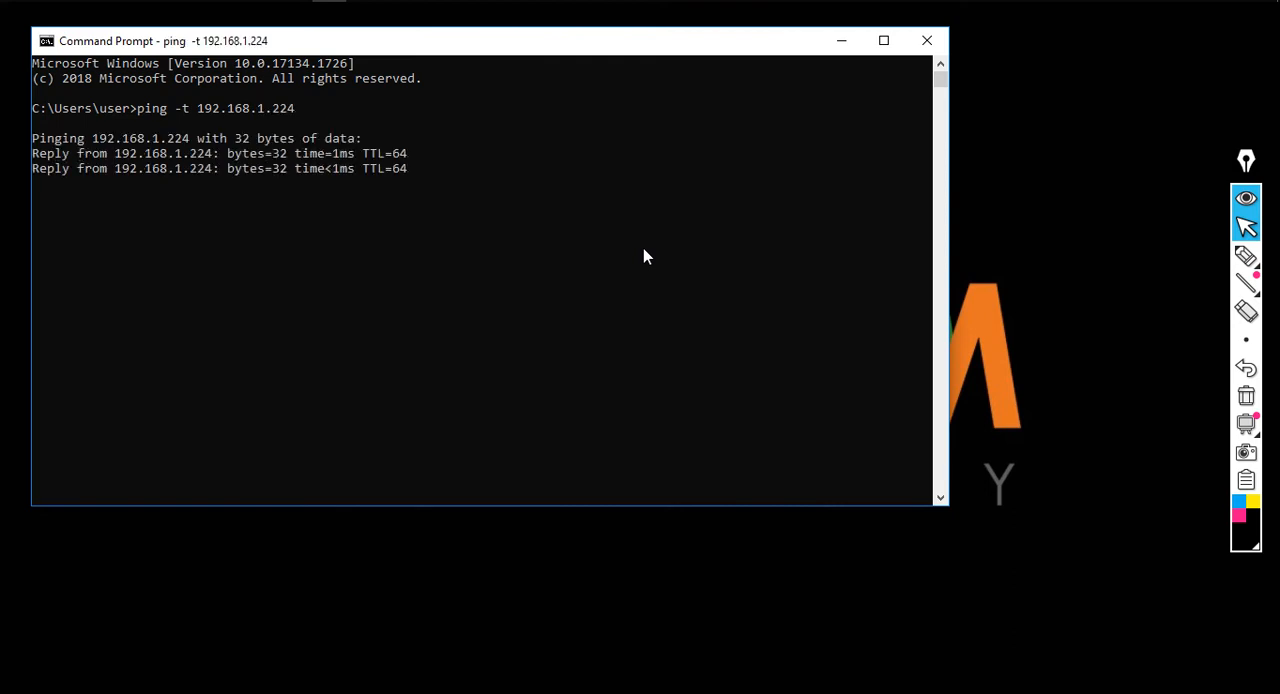
left_click(926, 40)
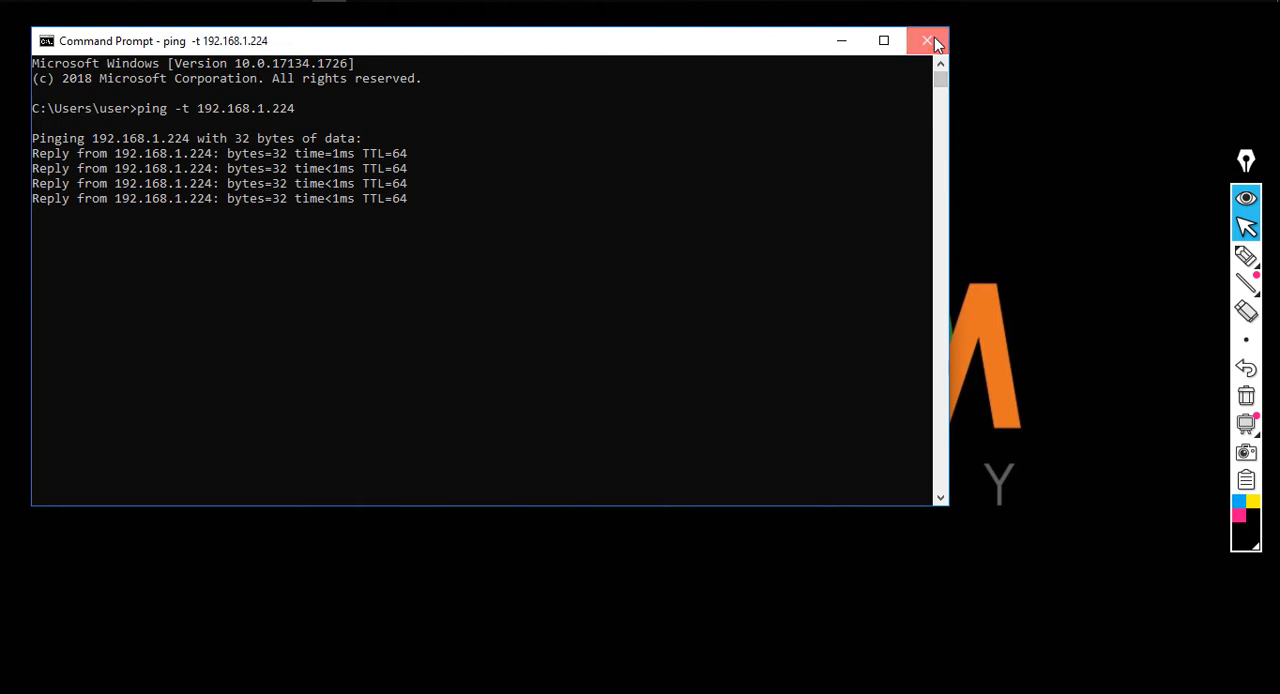
Switch to Firefox and open the switch's web interface at 192.168.1.224
left_click(364, 1)
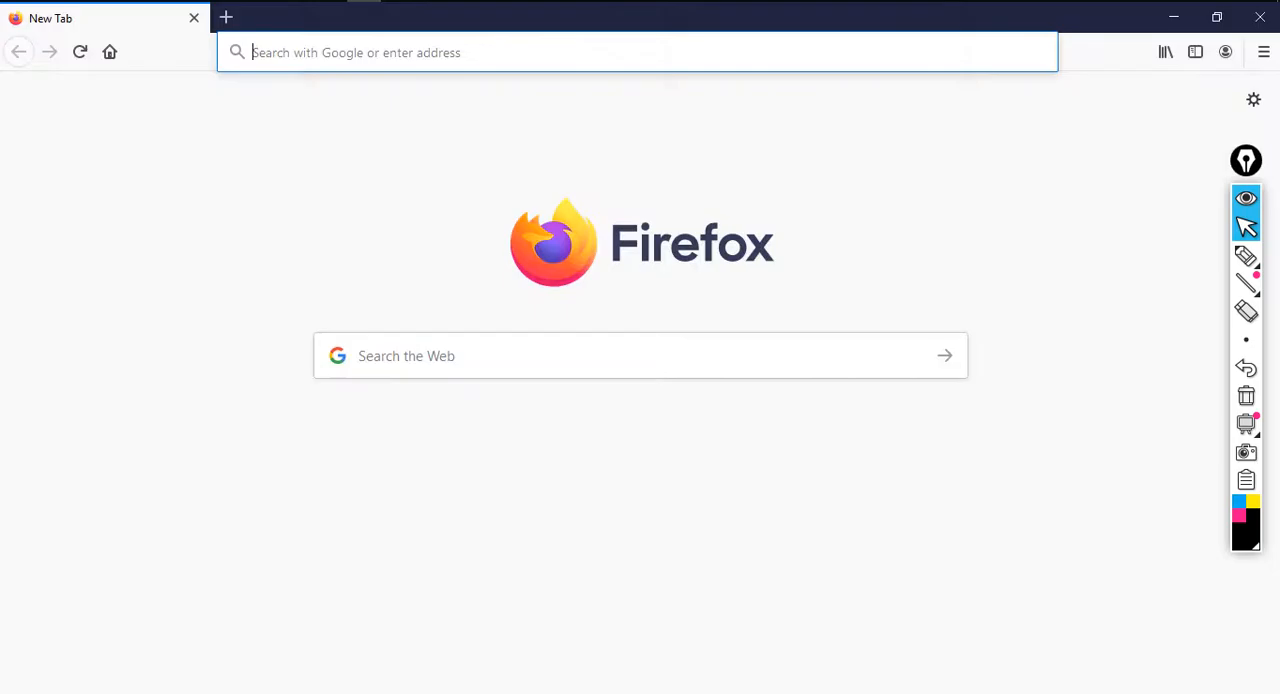
type("192")
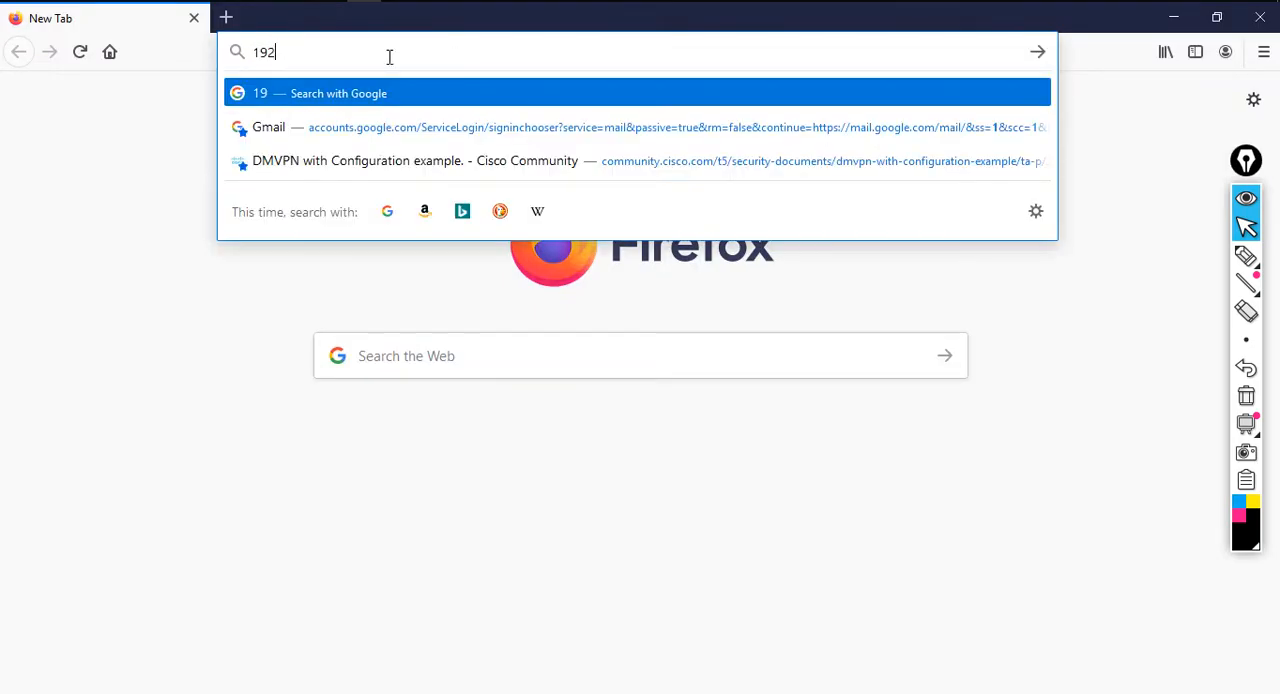
type(".168.1.224")
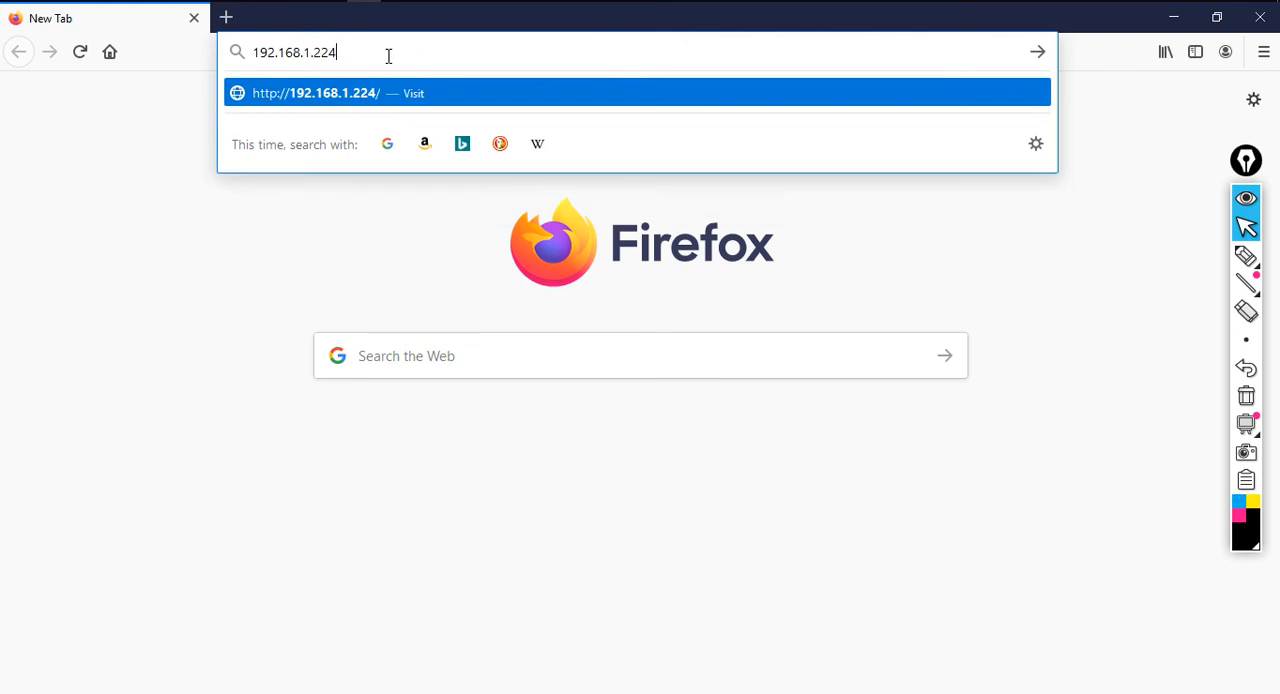
key("Return")
left_click(666, 278)
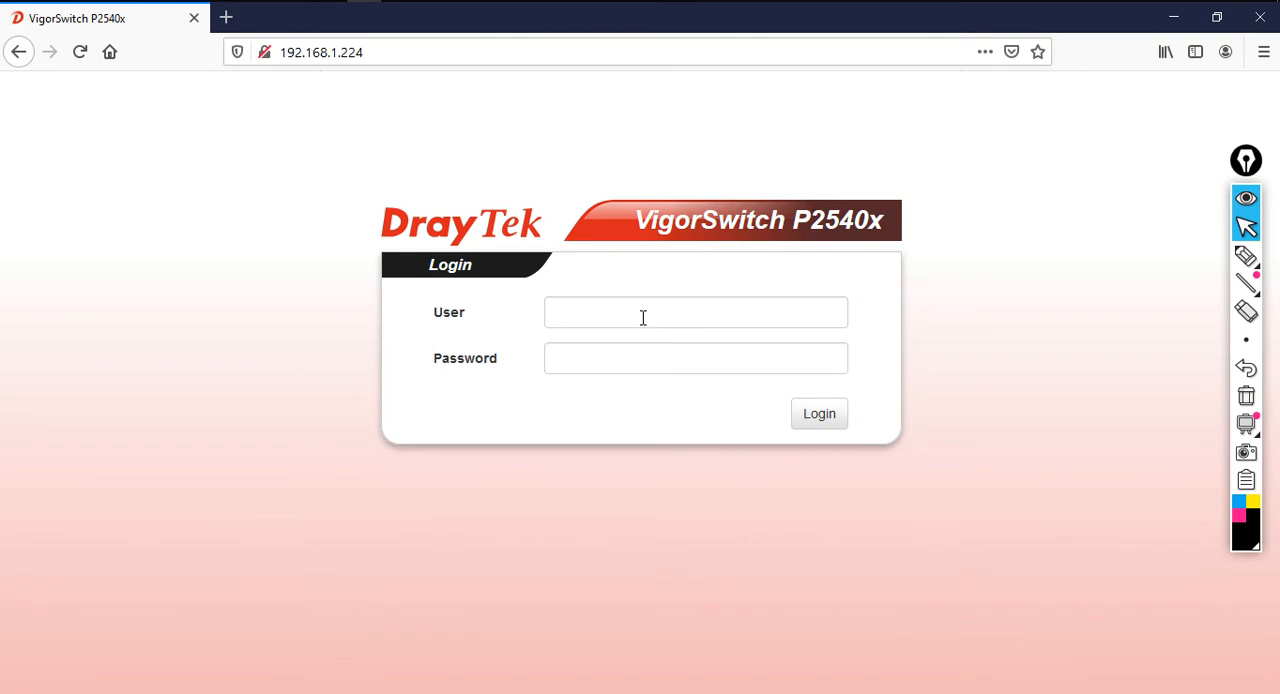
Log in to the VigorSwitch P2540x as user admin with the account password
left_click(643, 318)
type("admin")
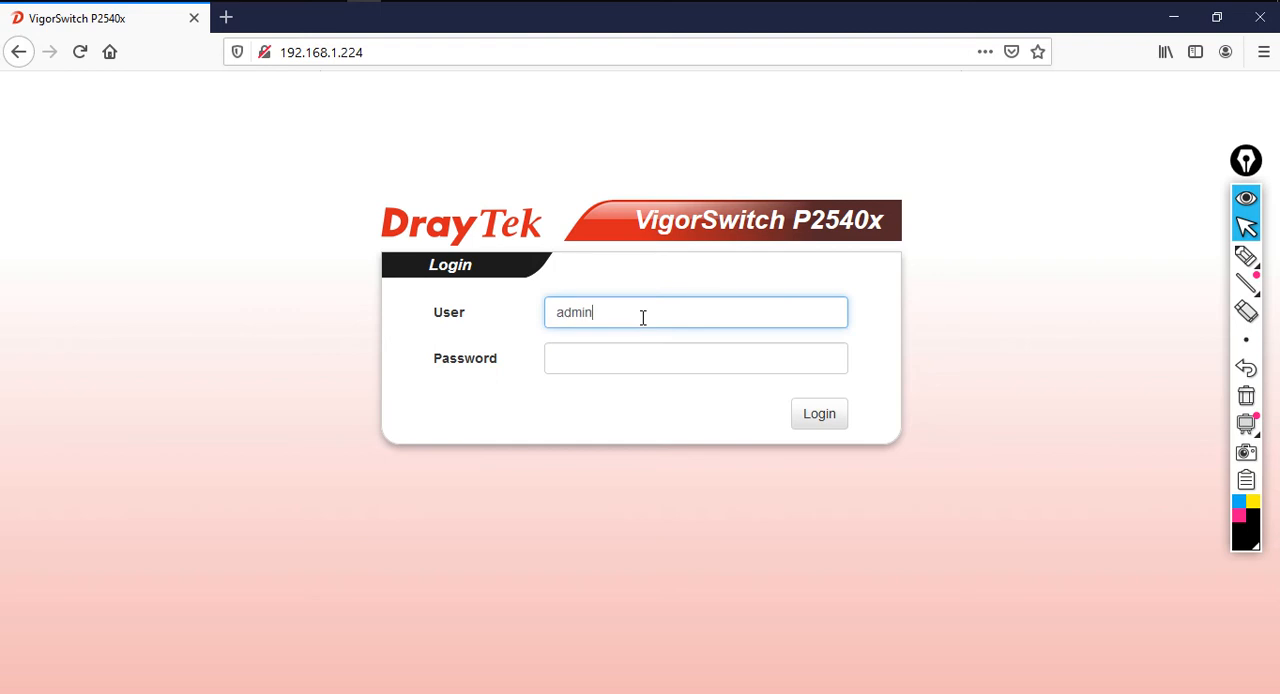
key("Tab")
type("ad")
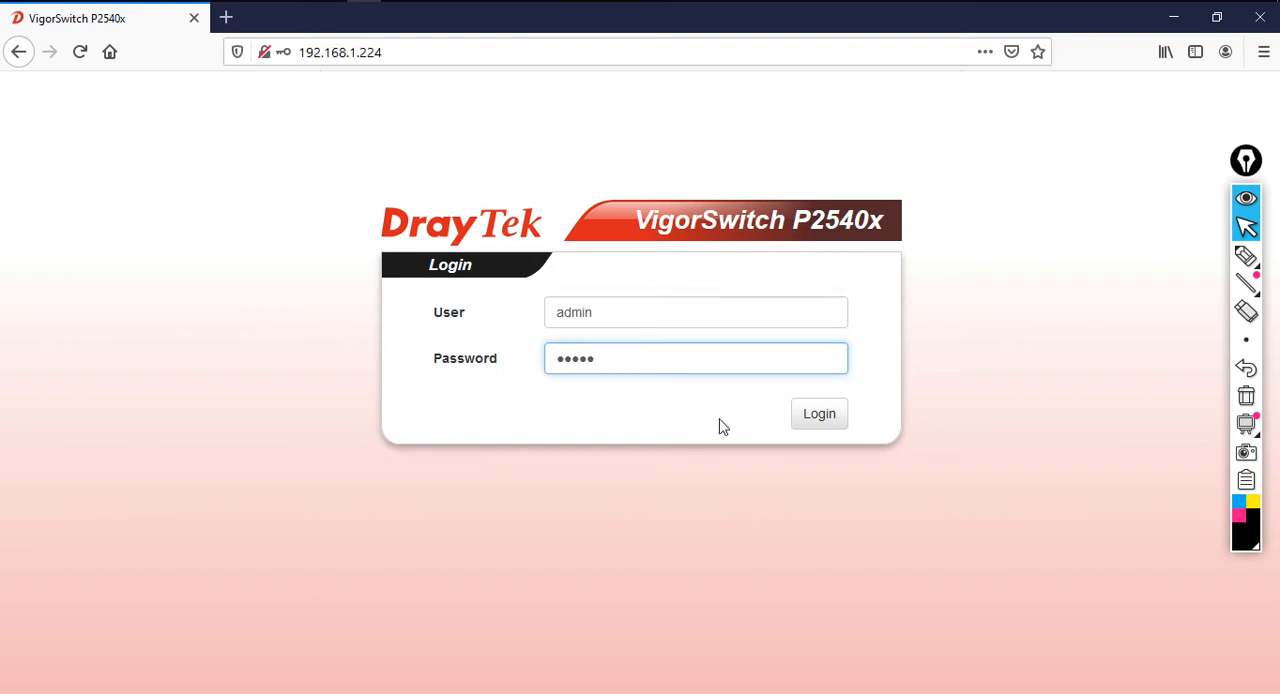
left_click(819, 414)
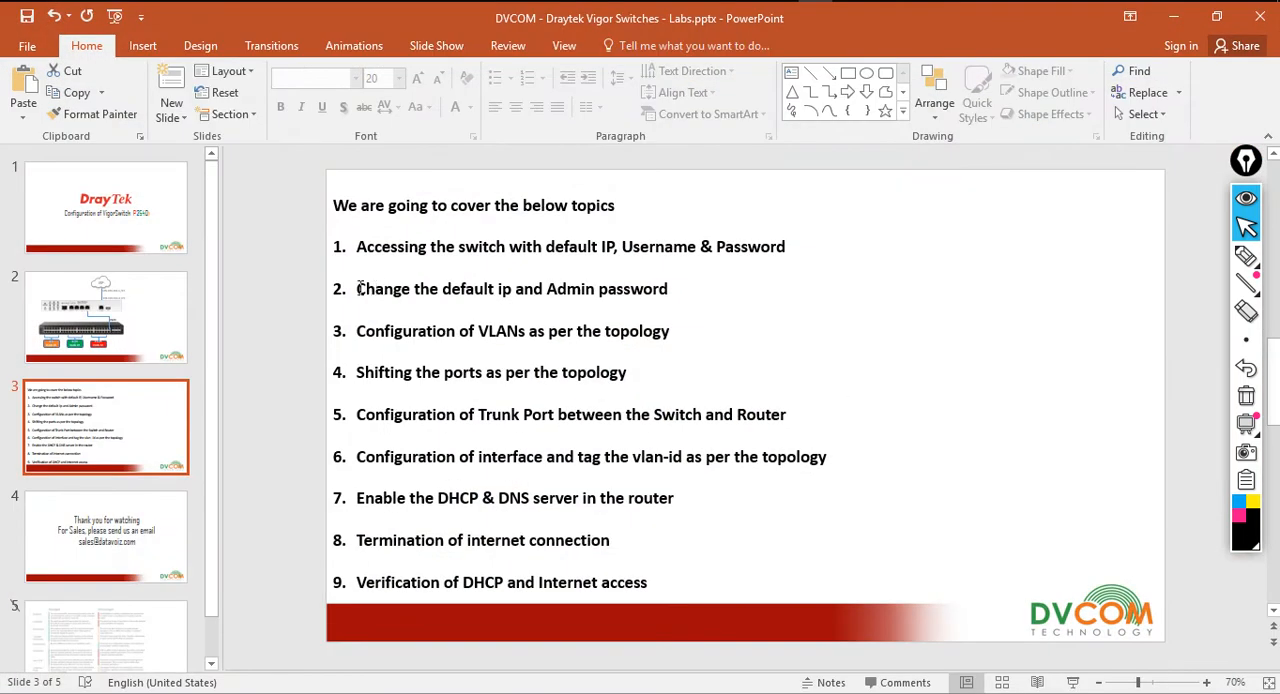
Highlight topic 2, "Change the default ip and Admin password", on the PowerPoint topics slide and return to the switch's web page
left_click_drag(358, 288, 672, 298)
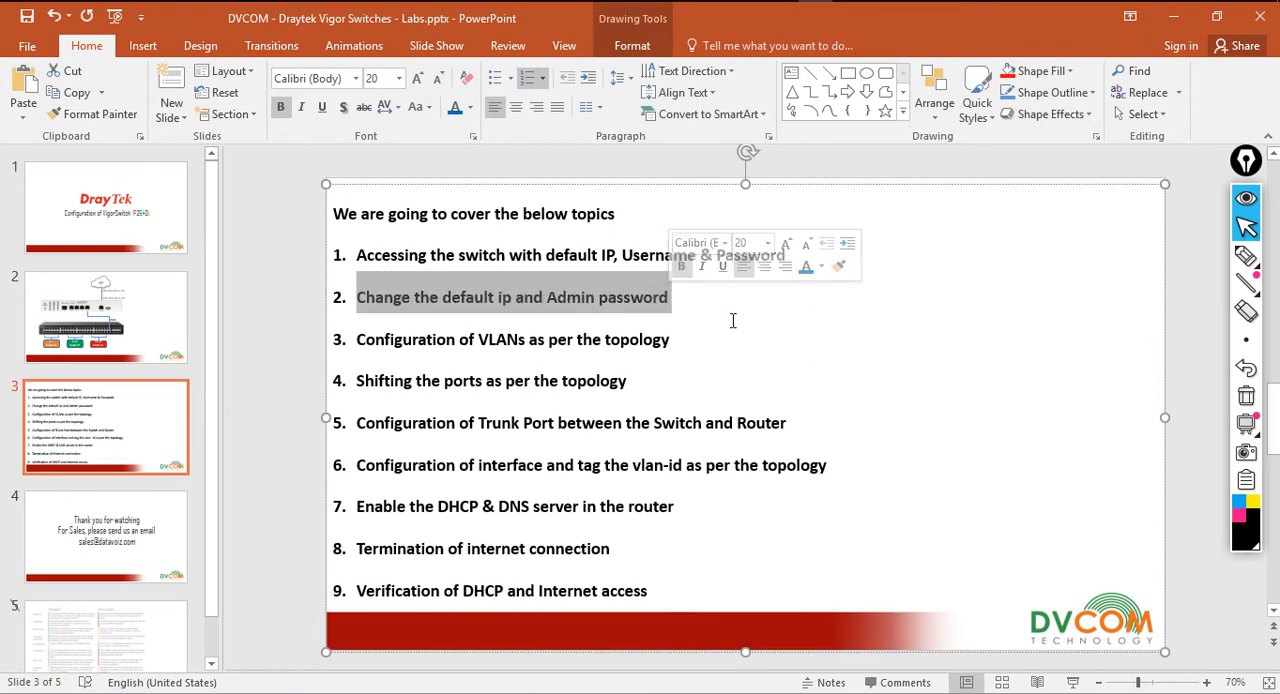
left_click(1176, 245)
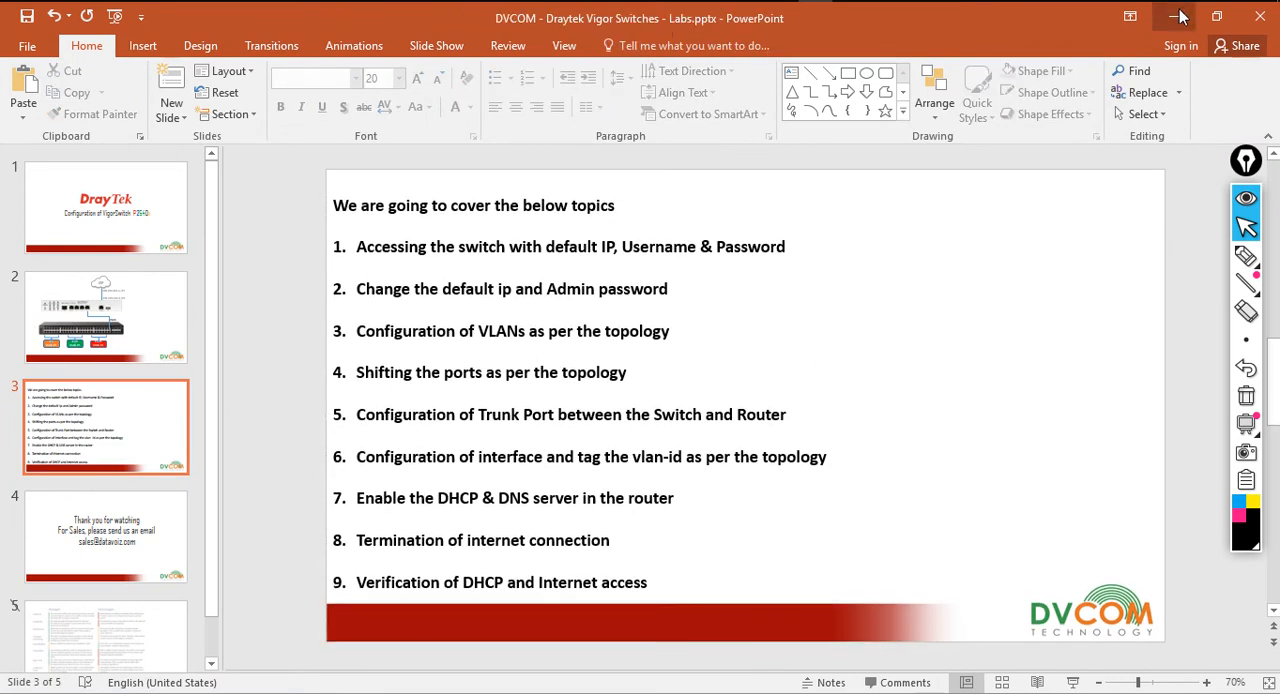
left_click(1176, 17)
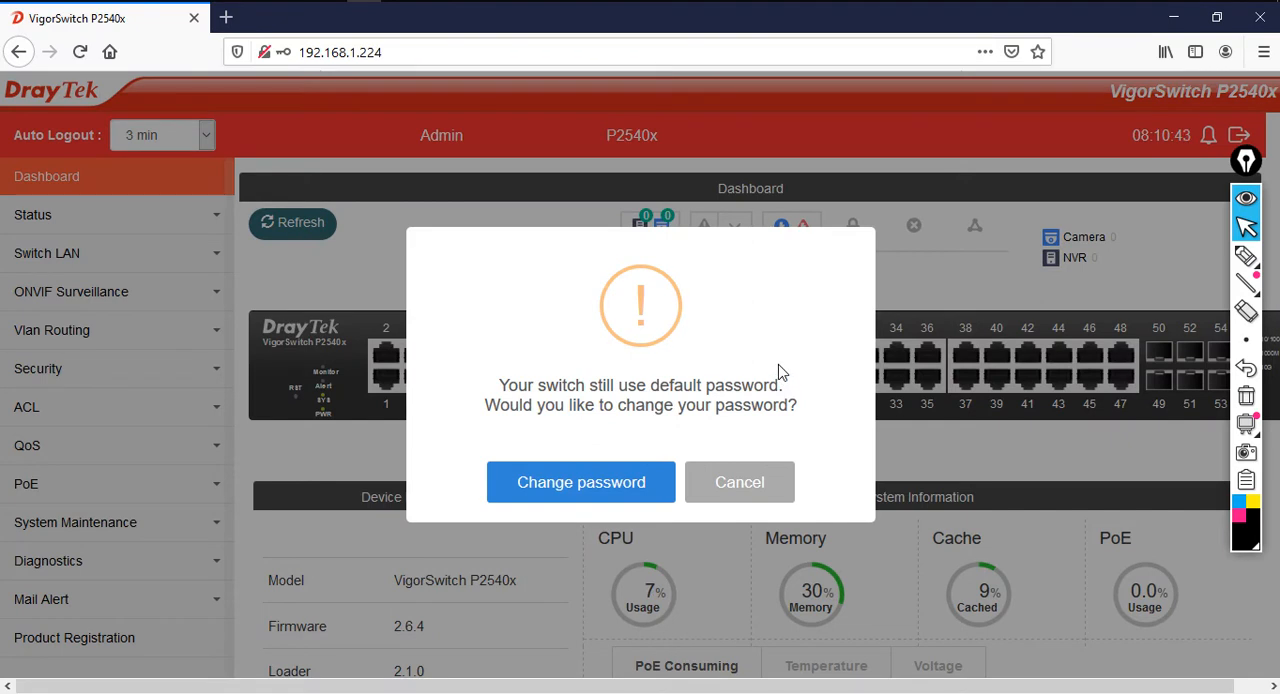
Accept changing the default password, open the admin local user for editing and enable Edit Password
left_click(578, 488)
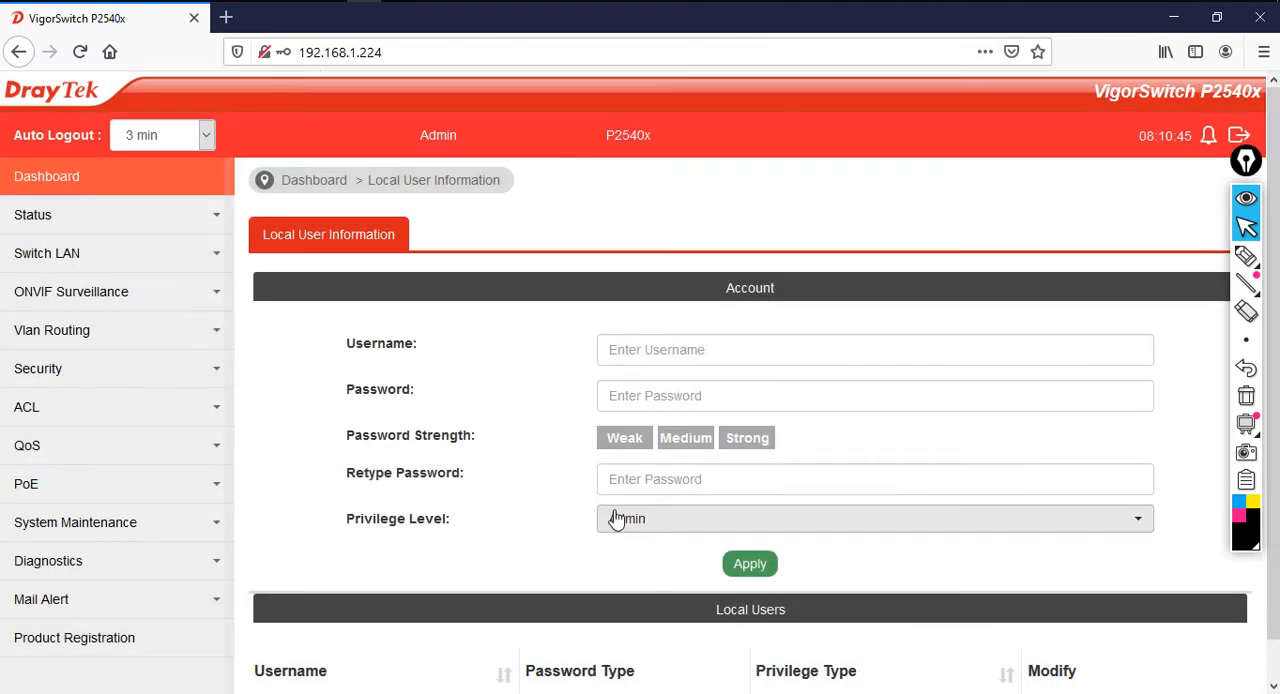
scroll(857, 470, "down", 1)
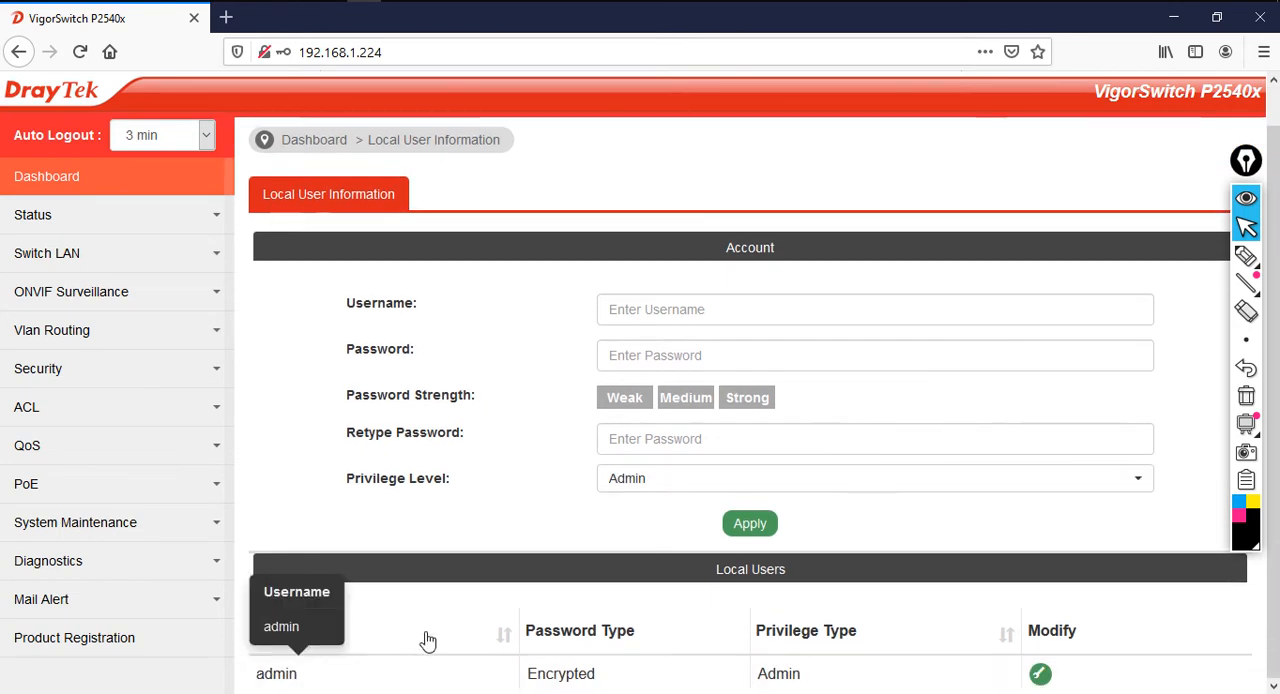
left_click(1040, 674)
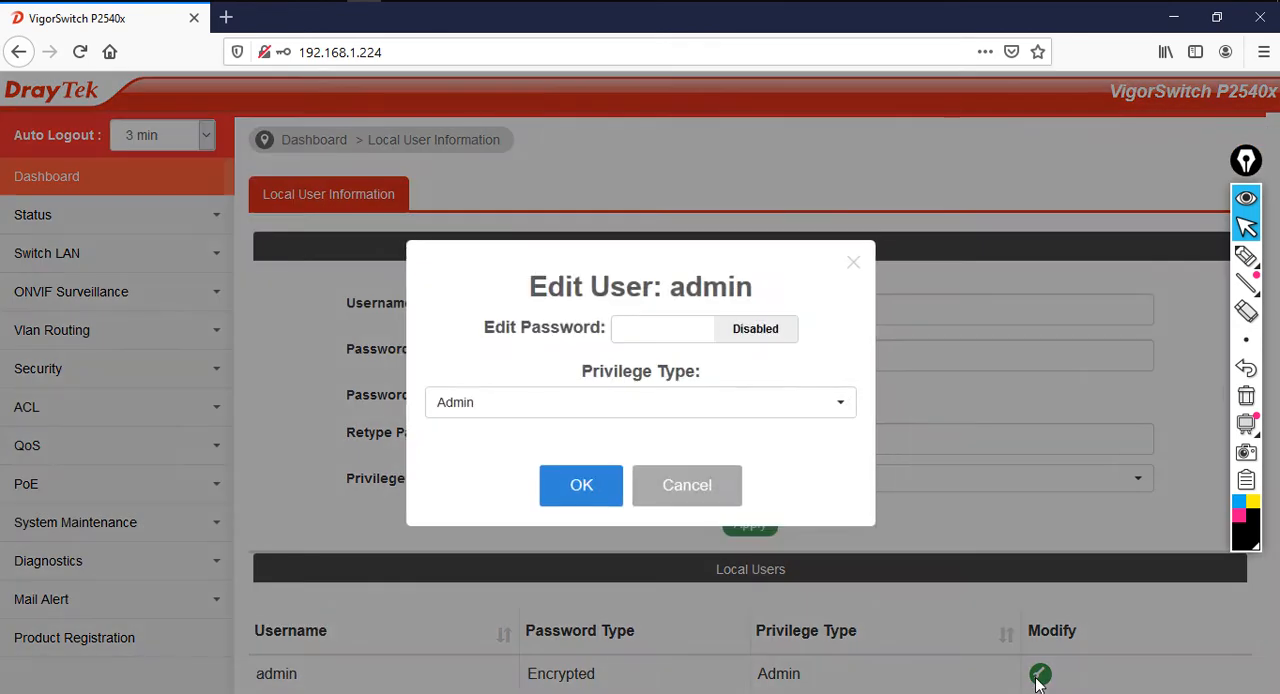
left_click(660, 338)
Fill in the admin user's original password, enter and retype the new password, and save and acknowledge the change
left_click(668, 298)
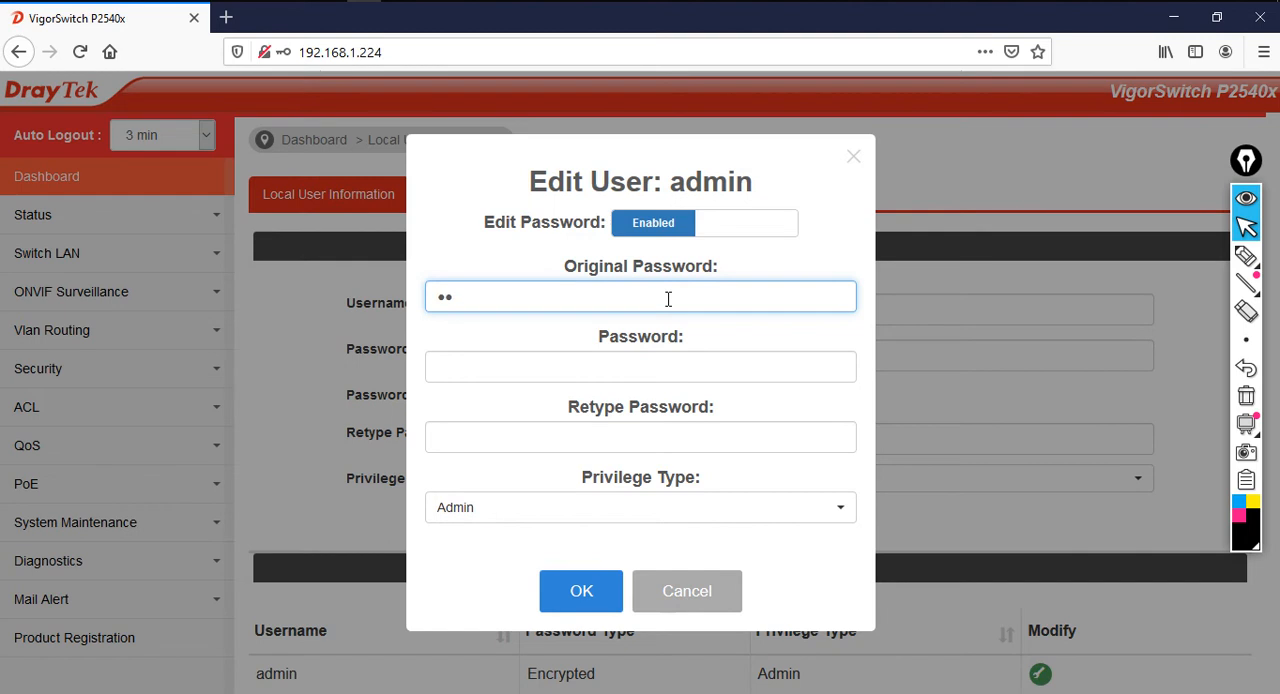
type("admin")
key("Tab")
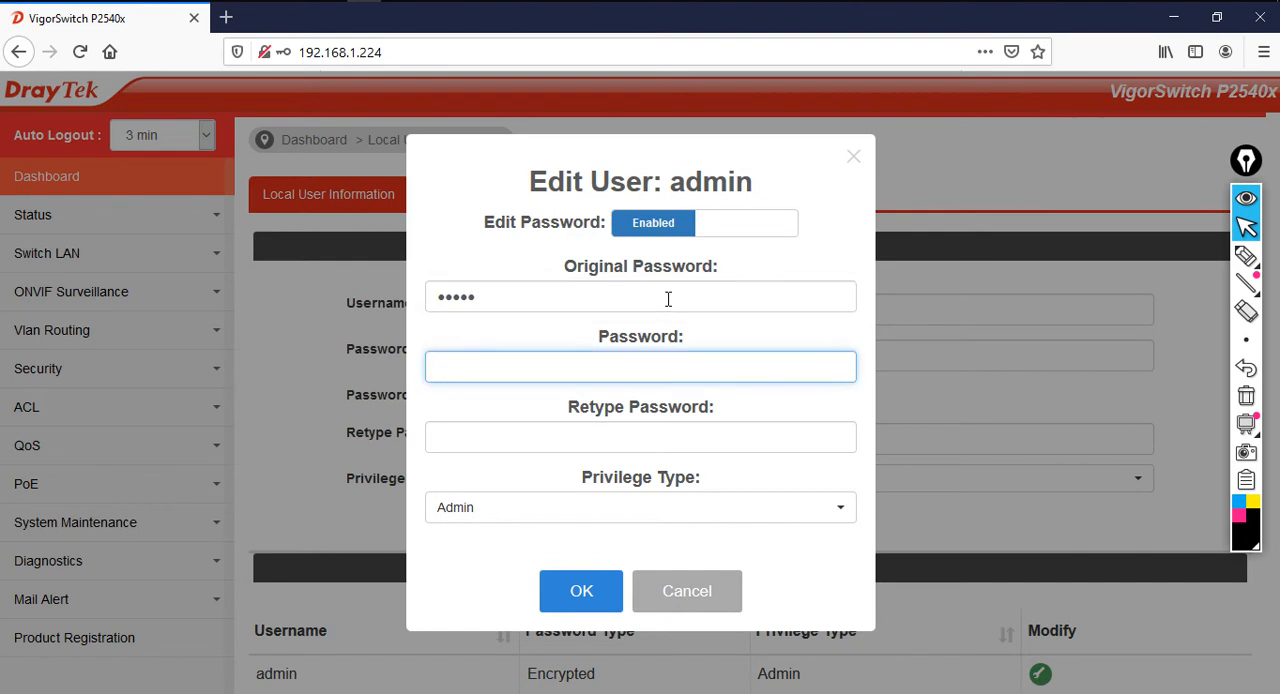
type("a")
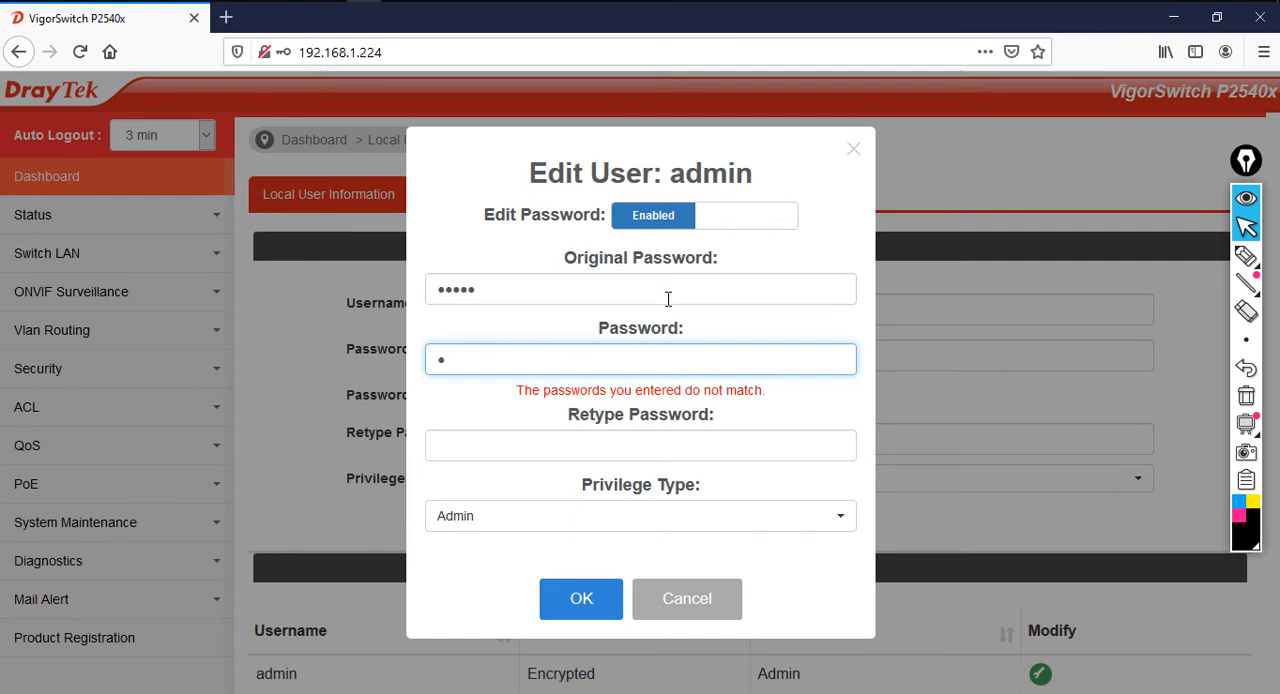
type("dmi")
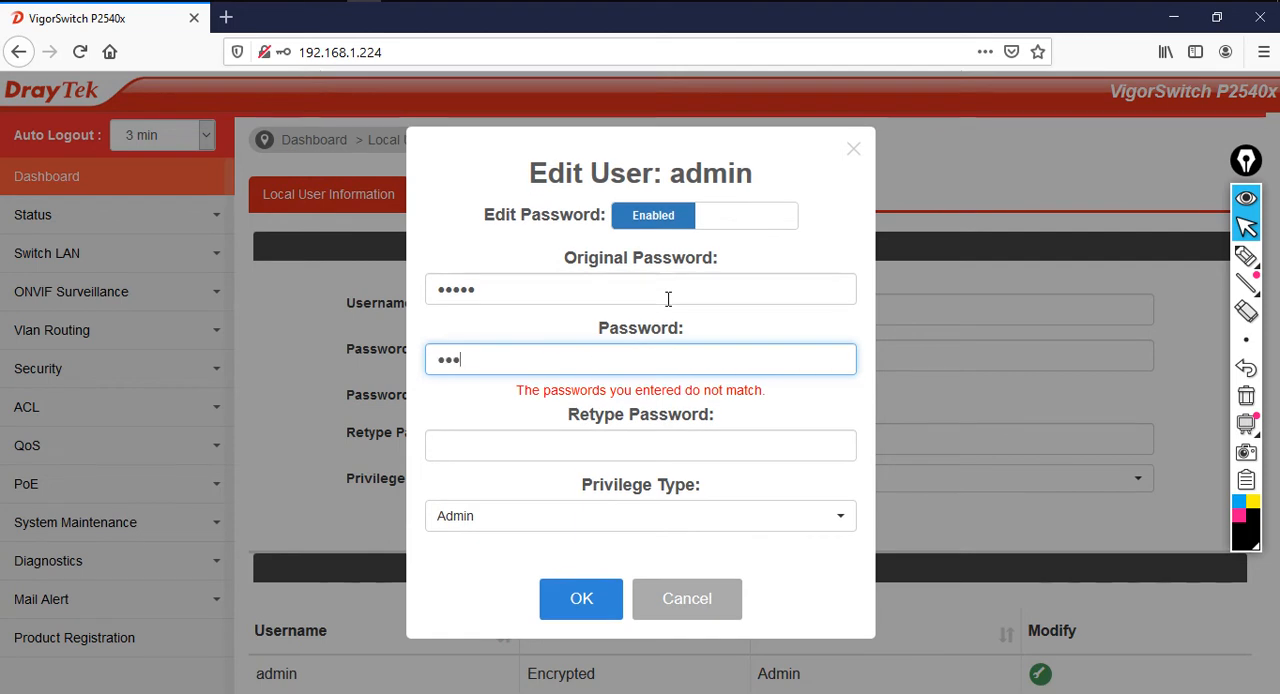
key("Tab")
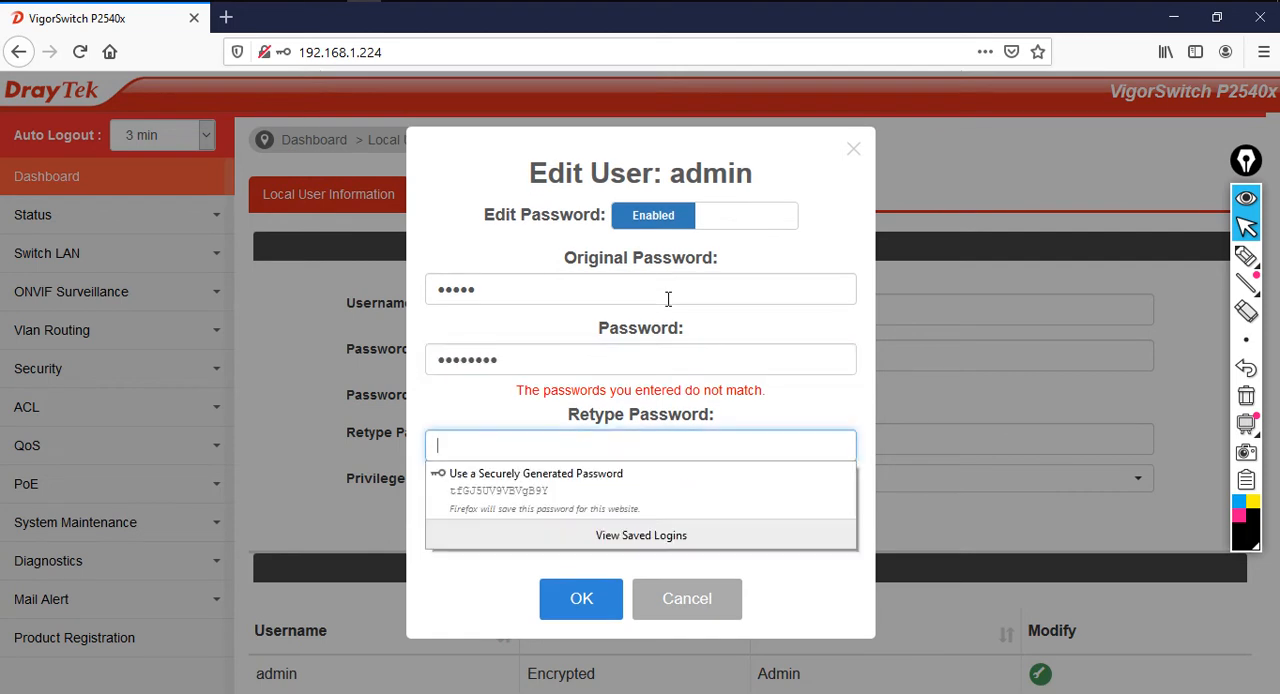
type("a")
type("•••••")
type("•")
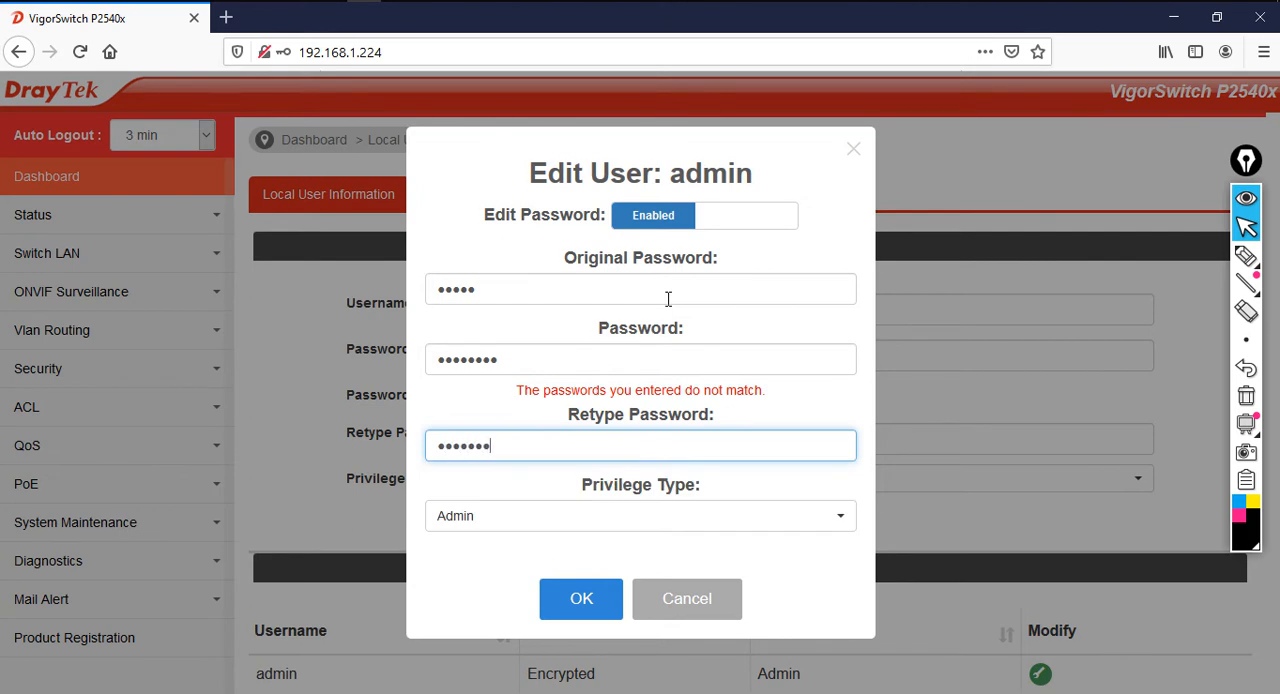
type("•")
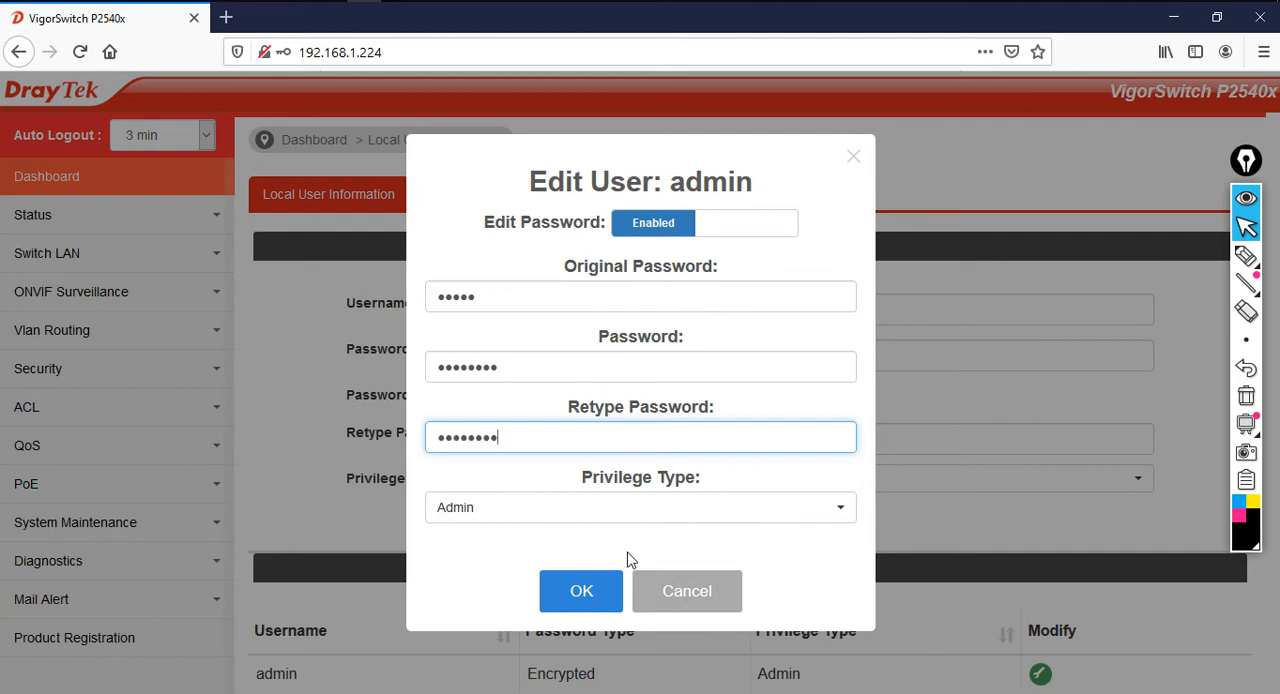
left_click(580, 596)
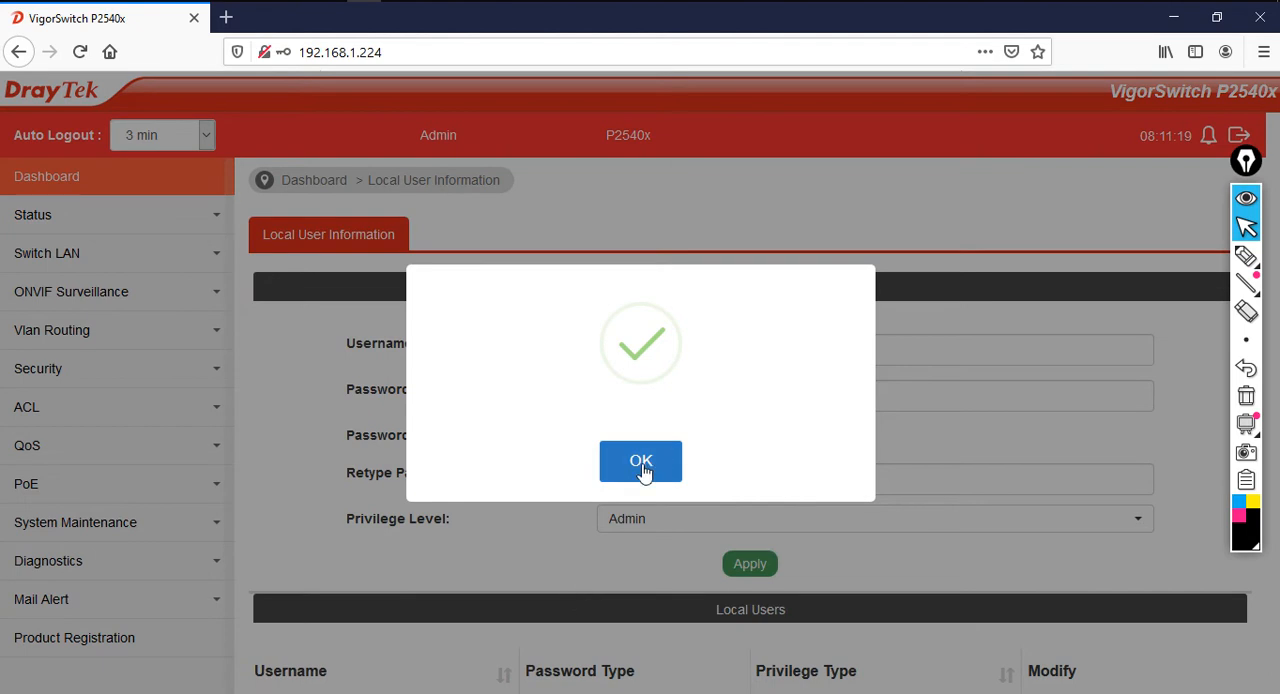
left_click(641, 462)
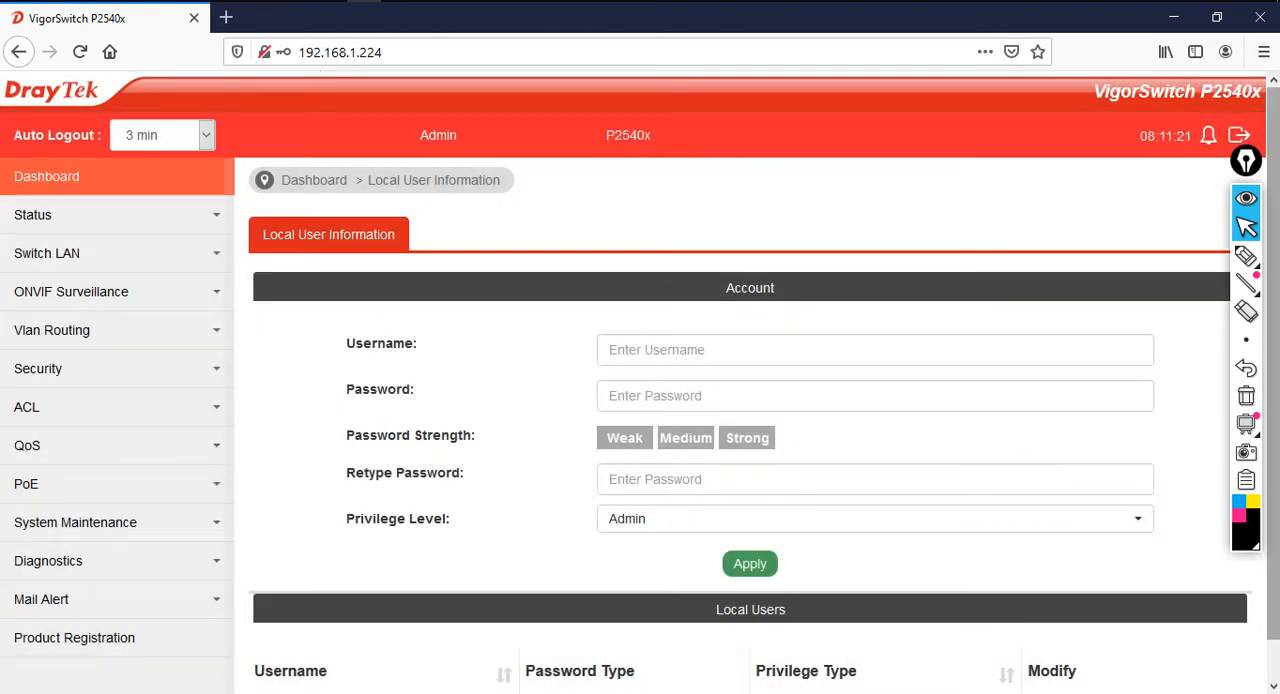
Log out of the switch and log back in as user admin with the new account password
left_click_drag(1251, 162, 1251, 201)
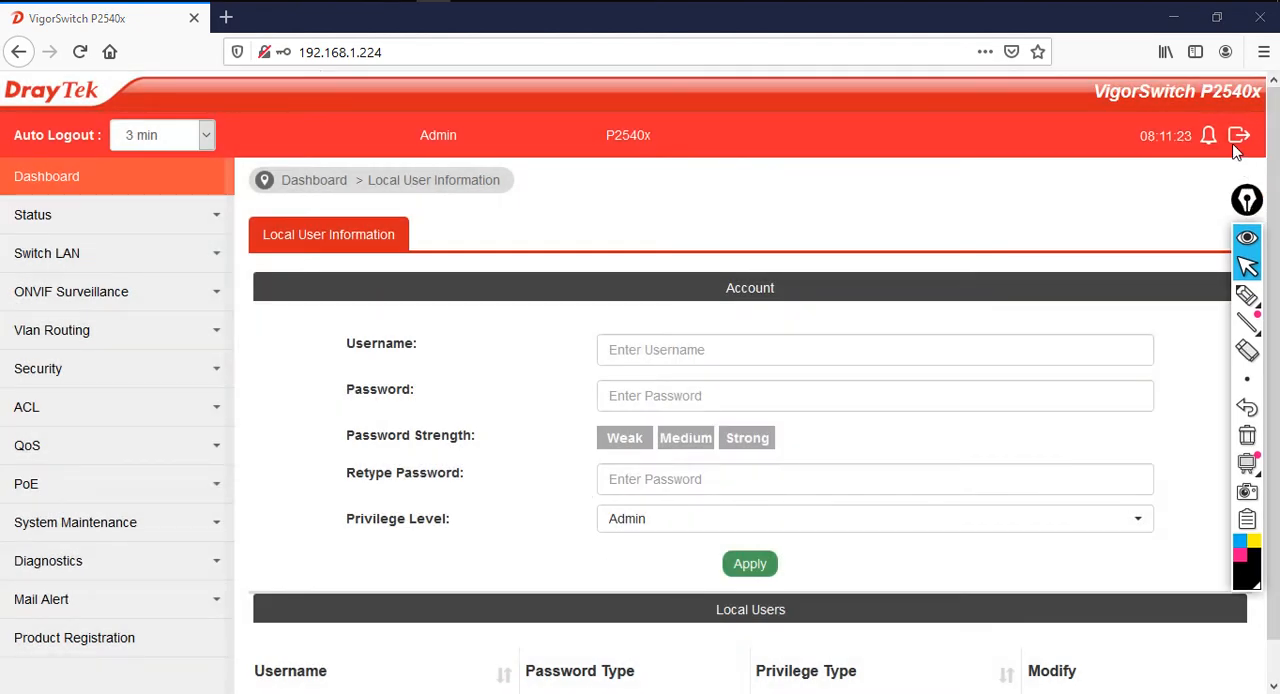
left_click(1239, 137)
left_click(736, 310)
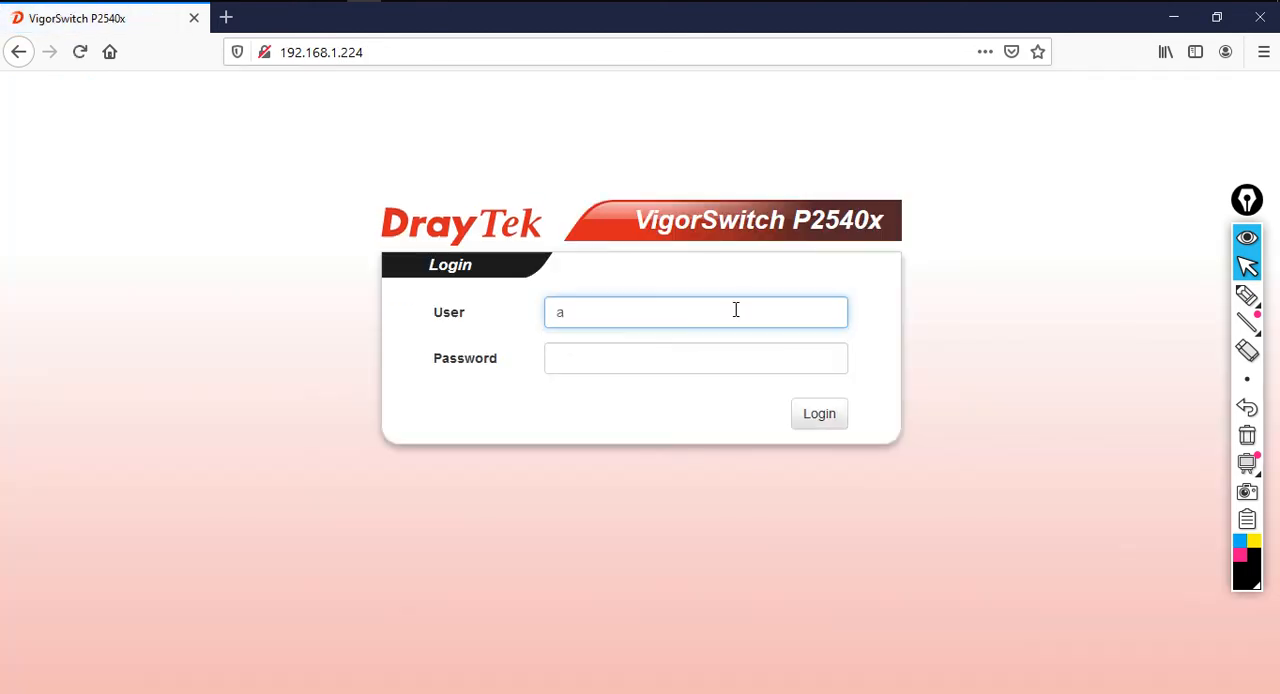
type("admin")
key("Tab")
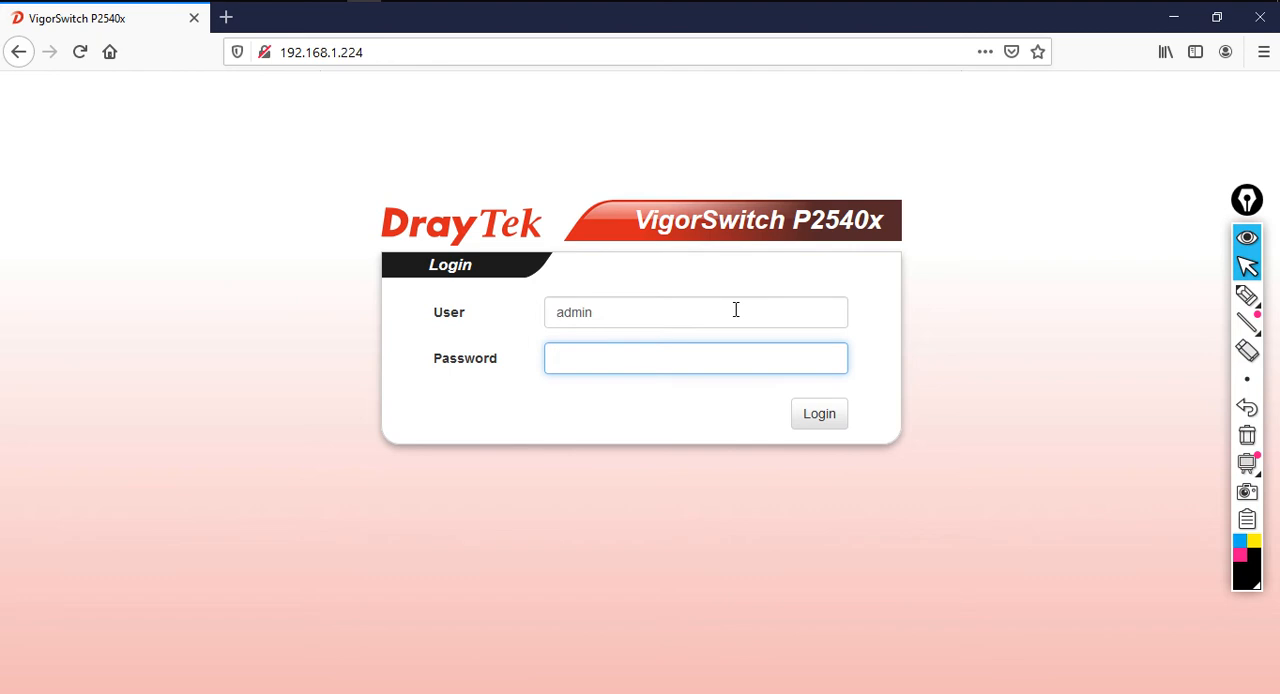
type("•")
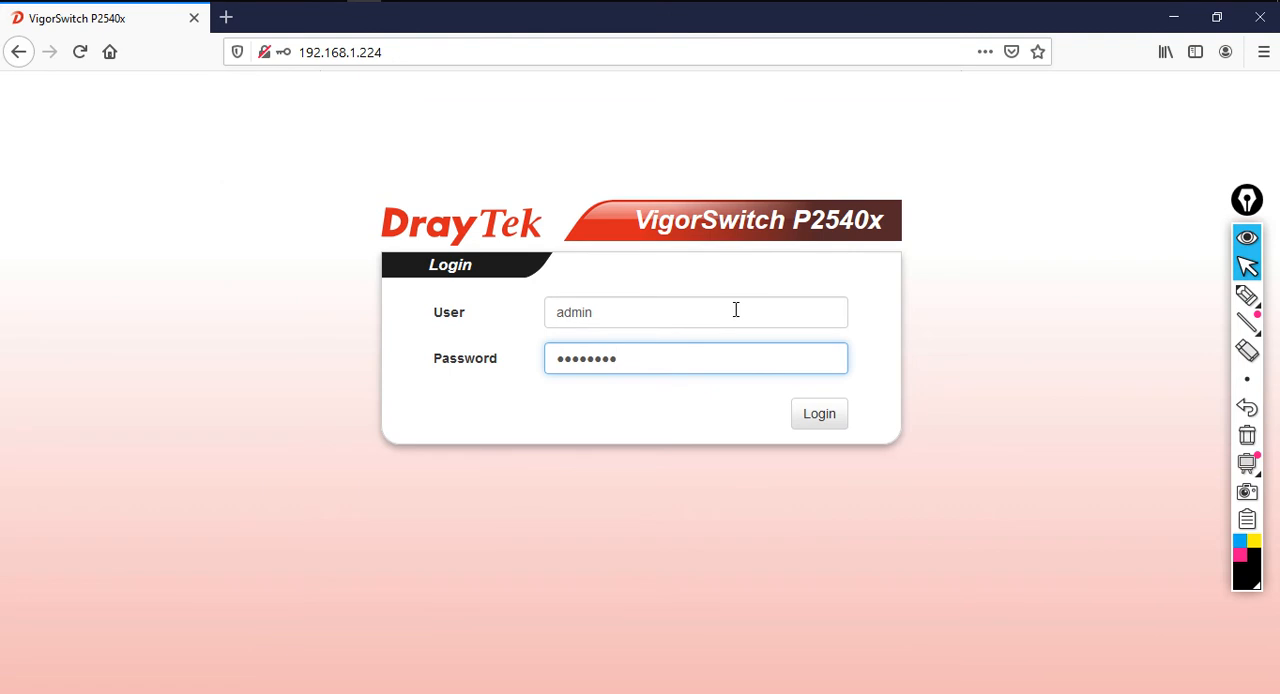
left_click(810, 420)
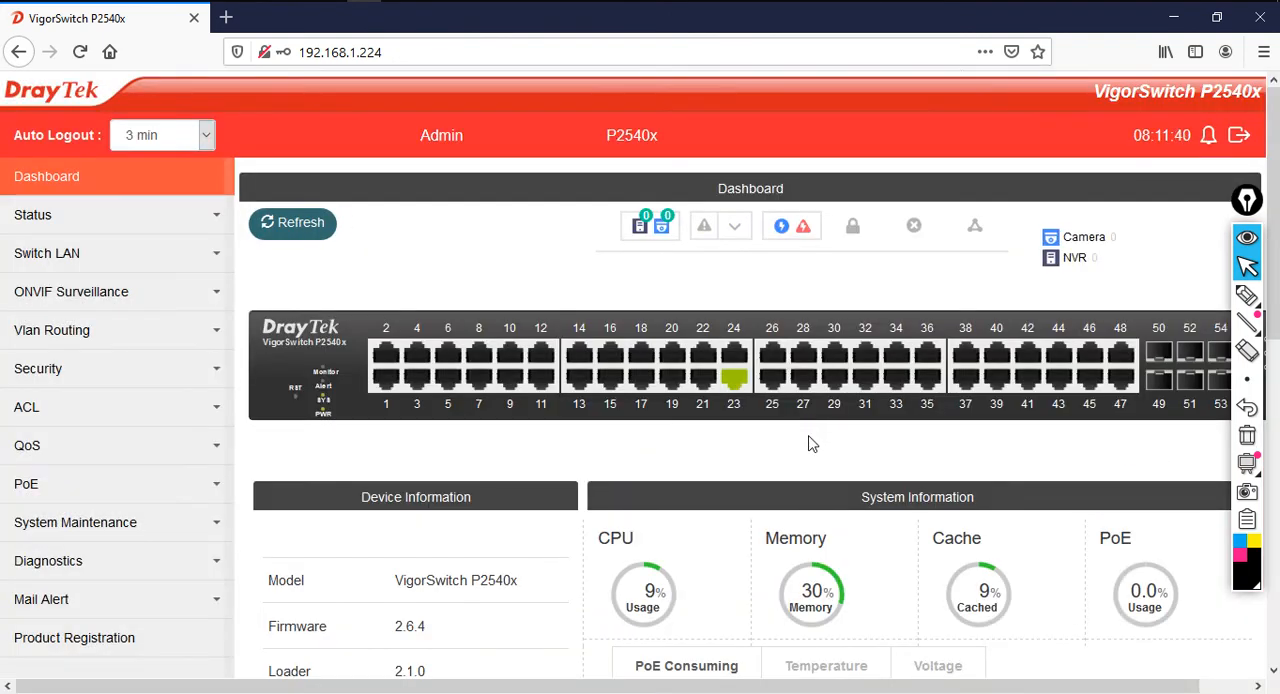
Switch to PowerPoint to point out the default IP change in topic 2, and return to the switch's dashboard in Firefox
mouse_move(735, 385)
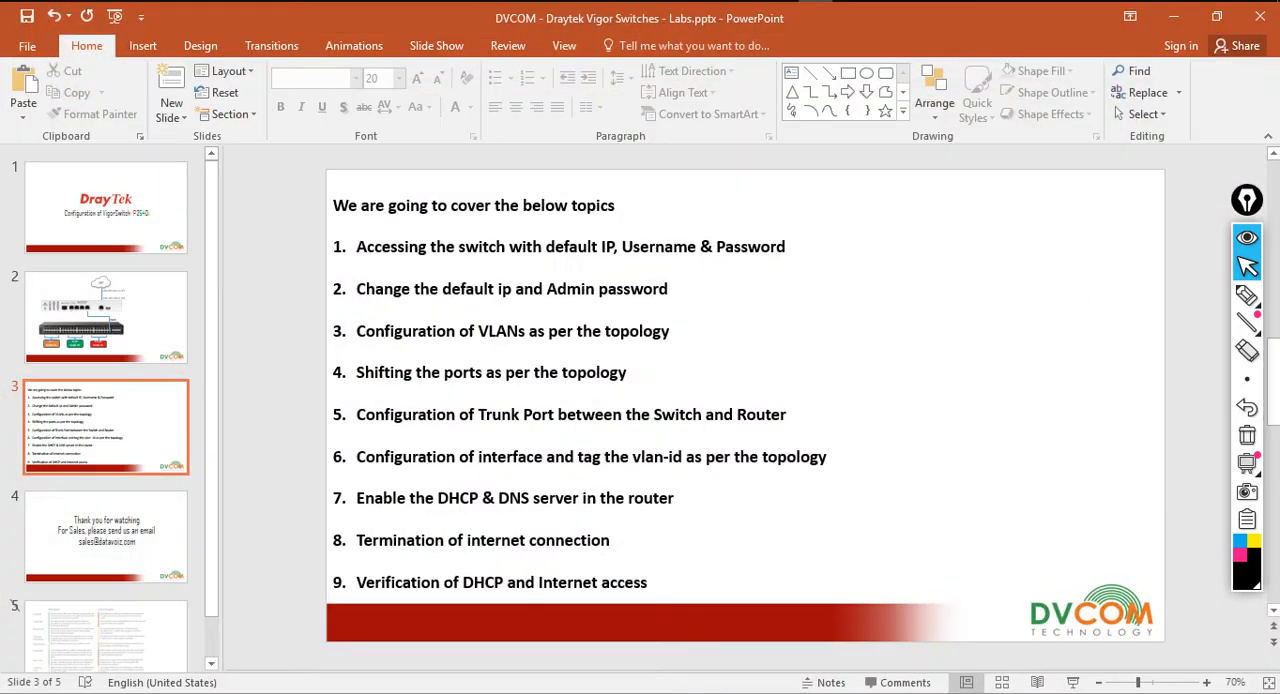
left_click_drag(366, 287, 506, 302)
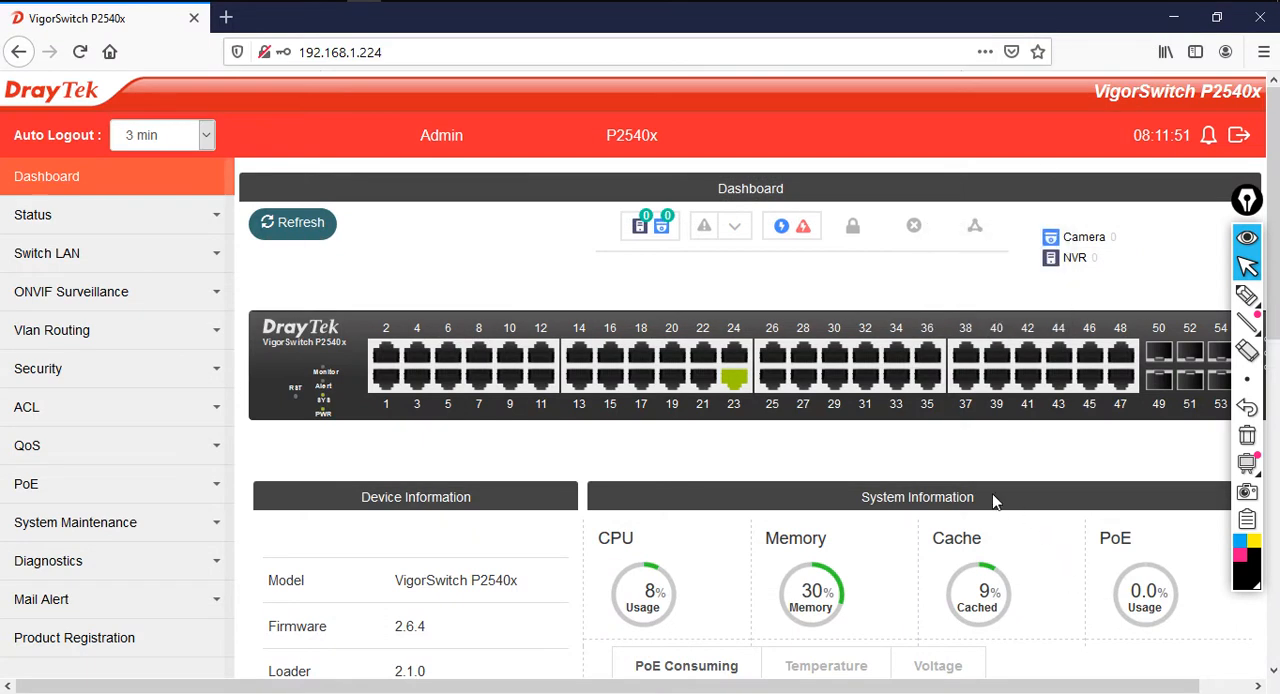
mouse_move(521, 345)
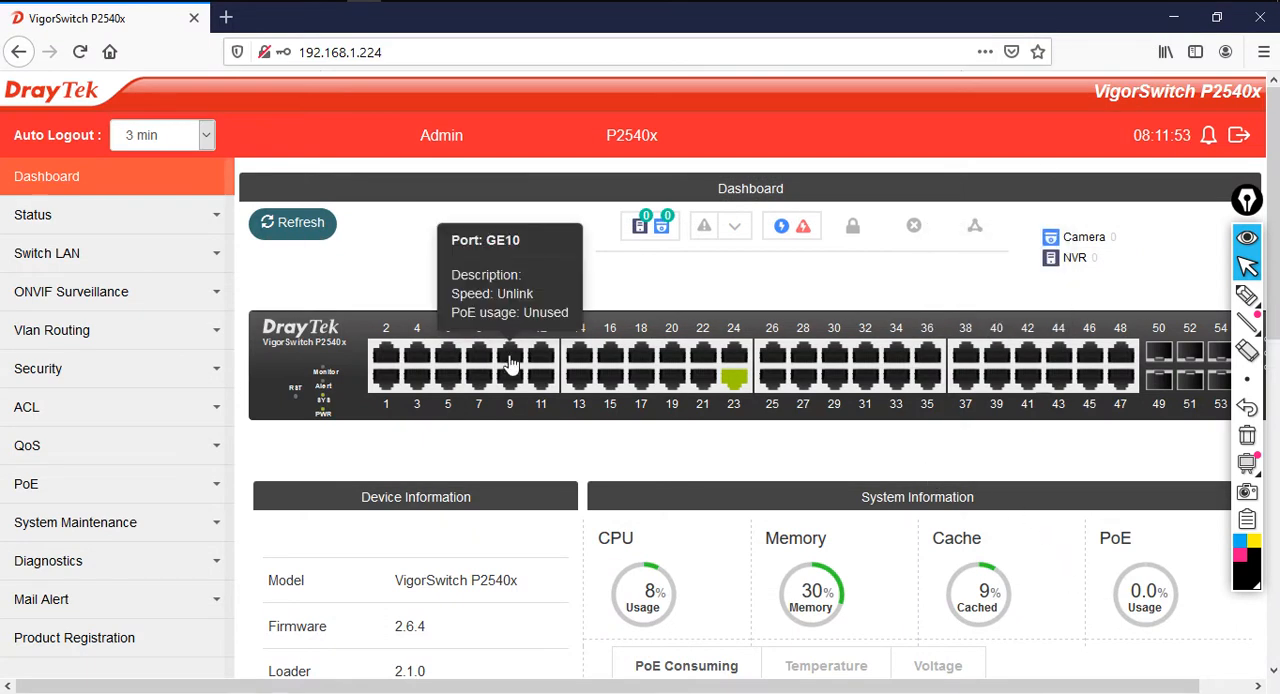
Open the Management IP/VLAN page of the switch's LAN general setup and set the IPv4 mode to Static
left_click(163, 262)
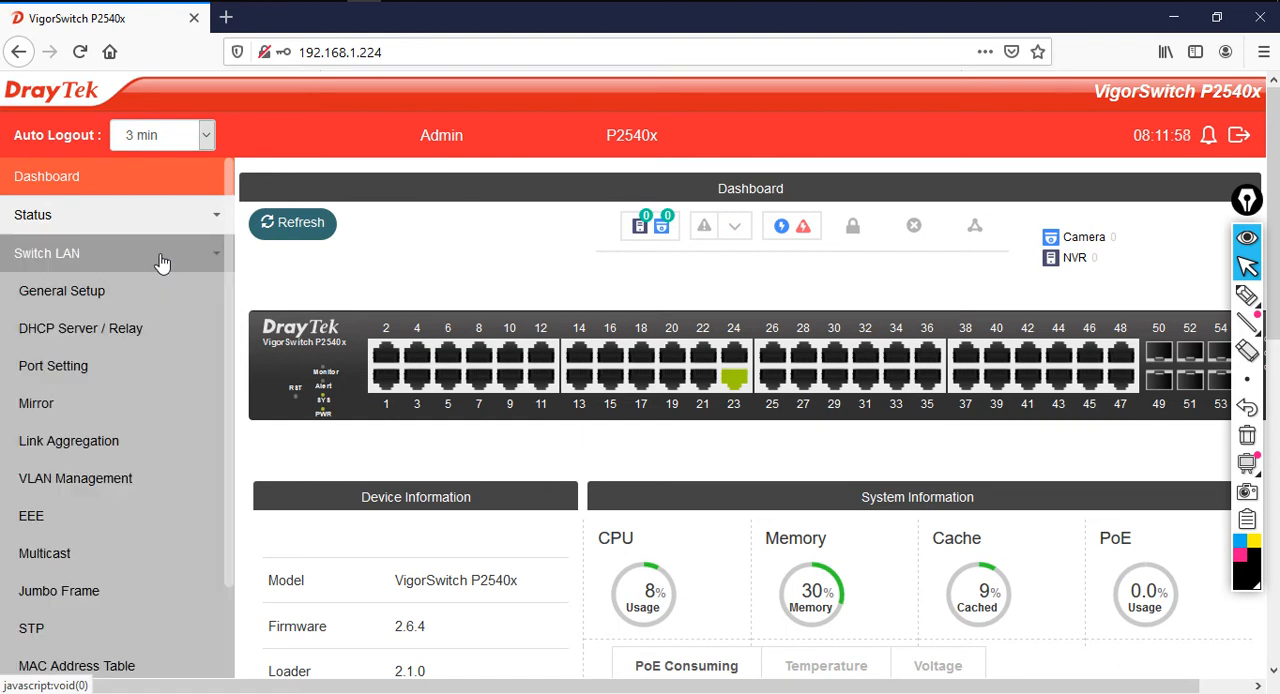
left_click(143, 293)
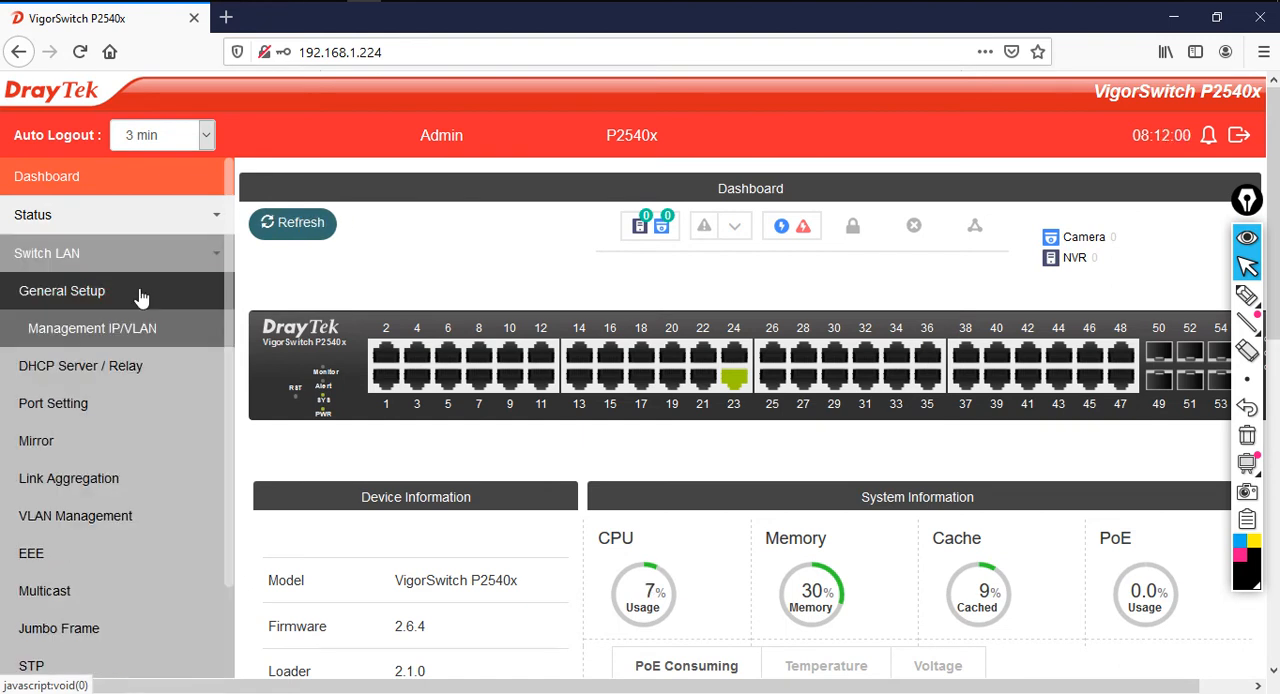
left_click(135, 331)
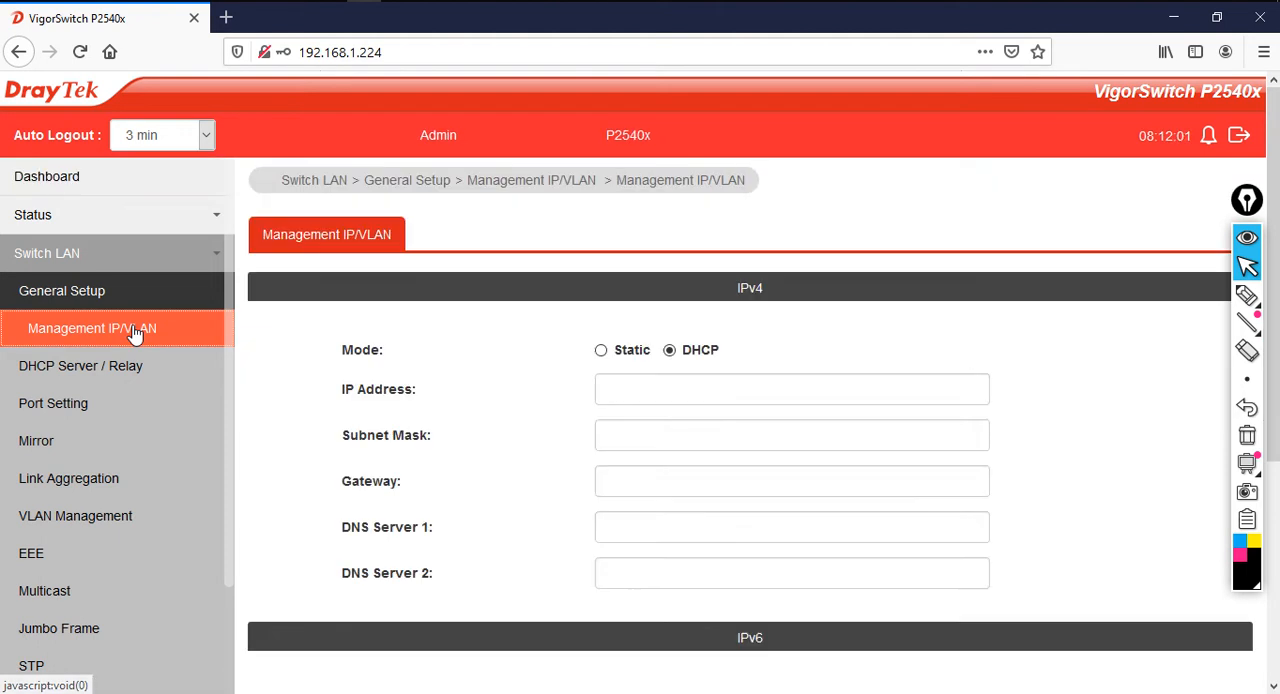
left_click(601, 351)
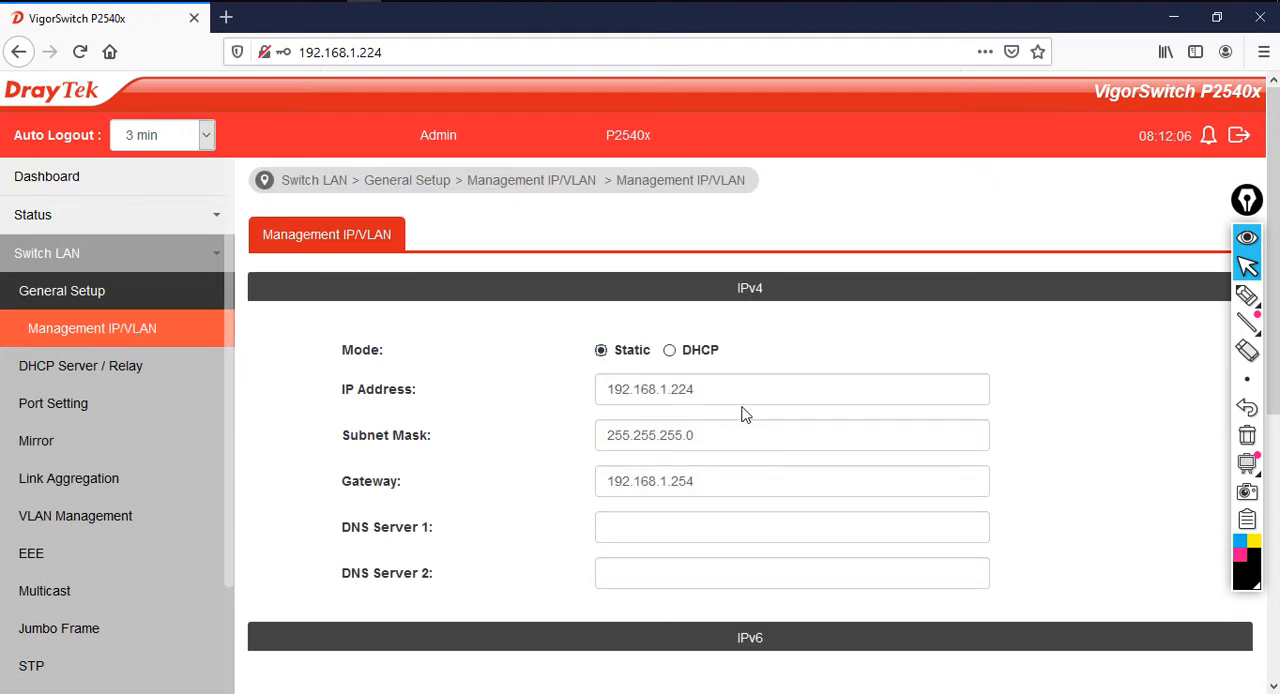
Set the switch's IPv4 address to 192.168.1.5 and its gateway to 192.168.1.1
left_click_drag(743, 397, 530, 384)
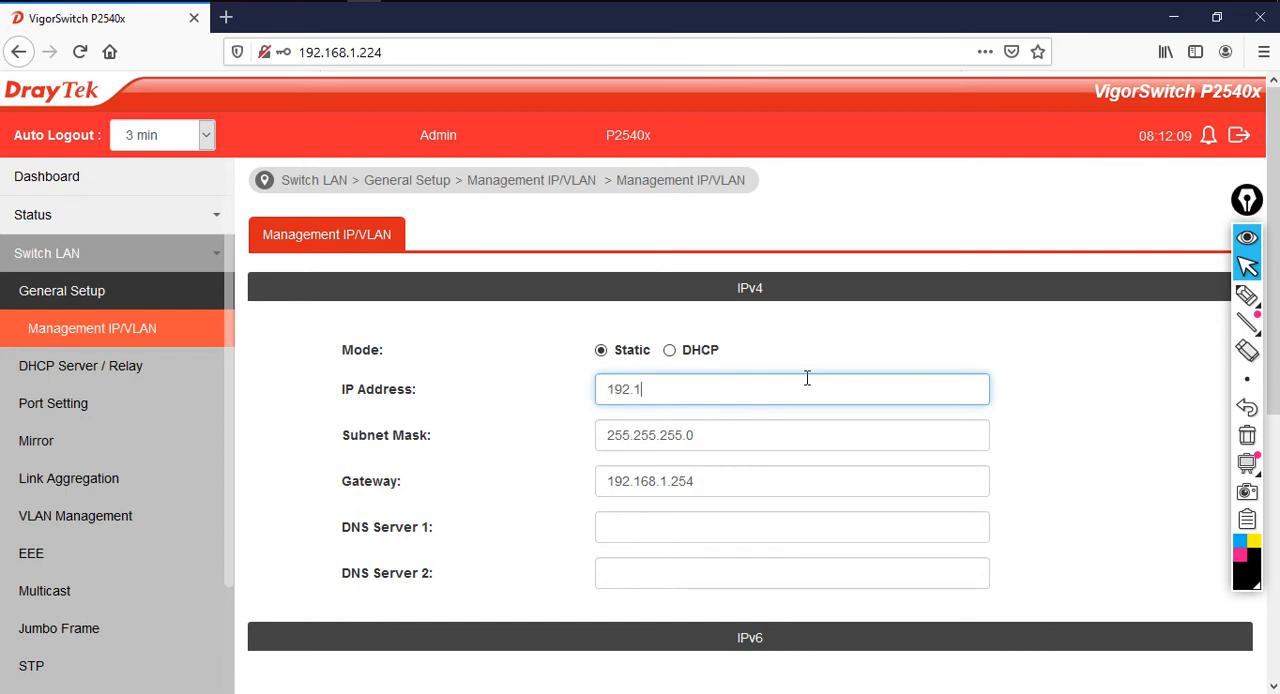
type(".5")
left_click_drag(745, 487, 580, 491)
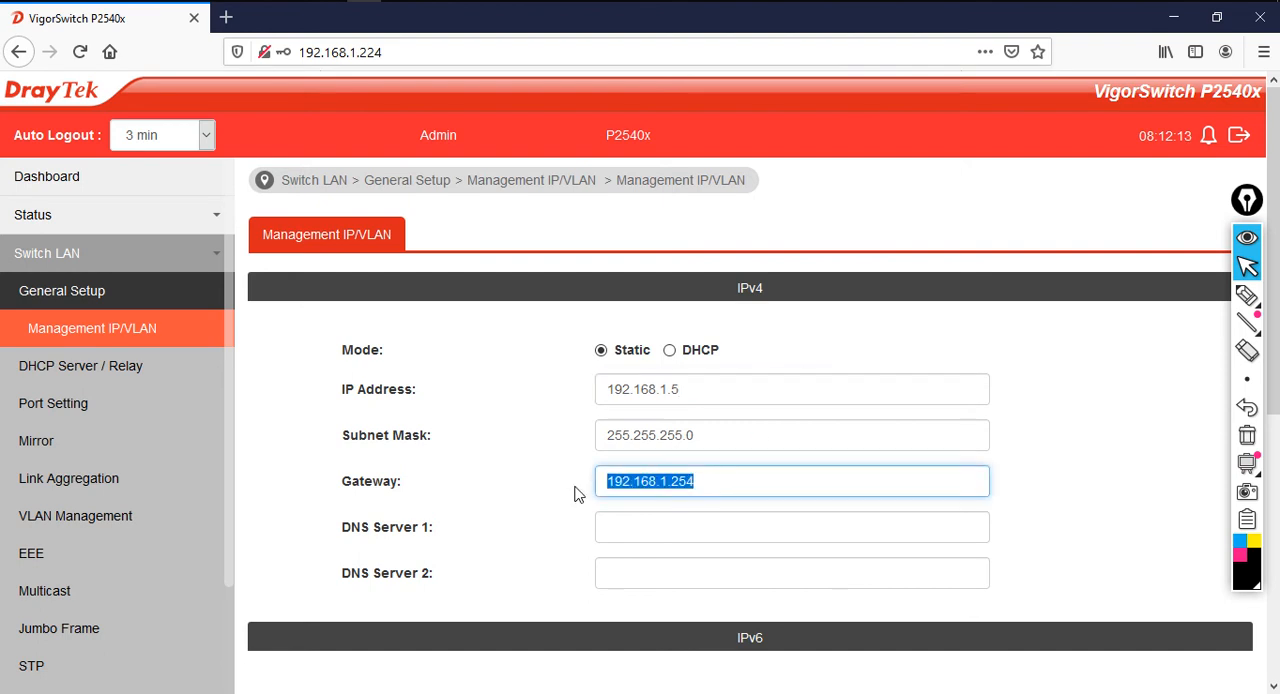
type("192")
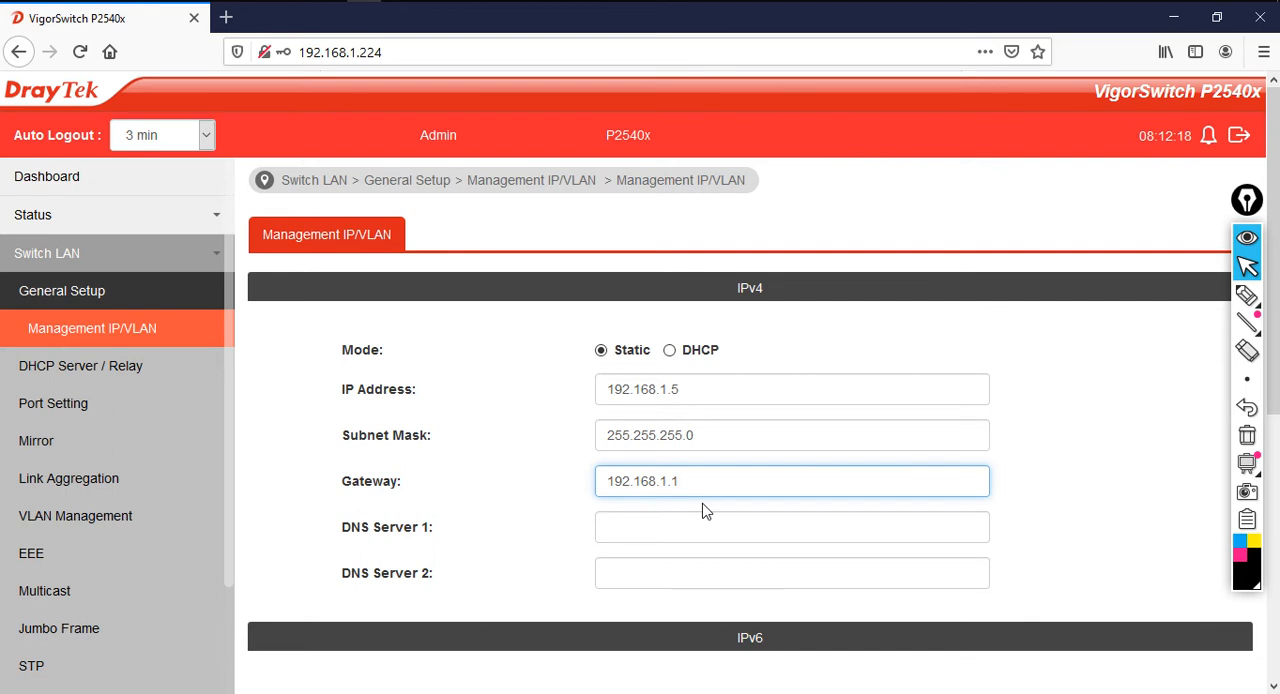
left_click(703, 513)
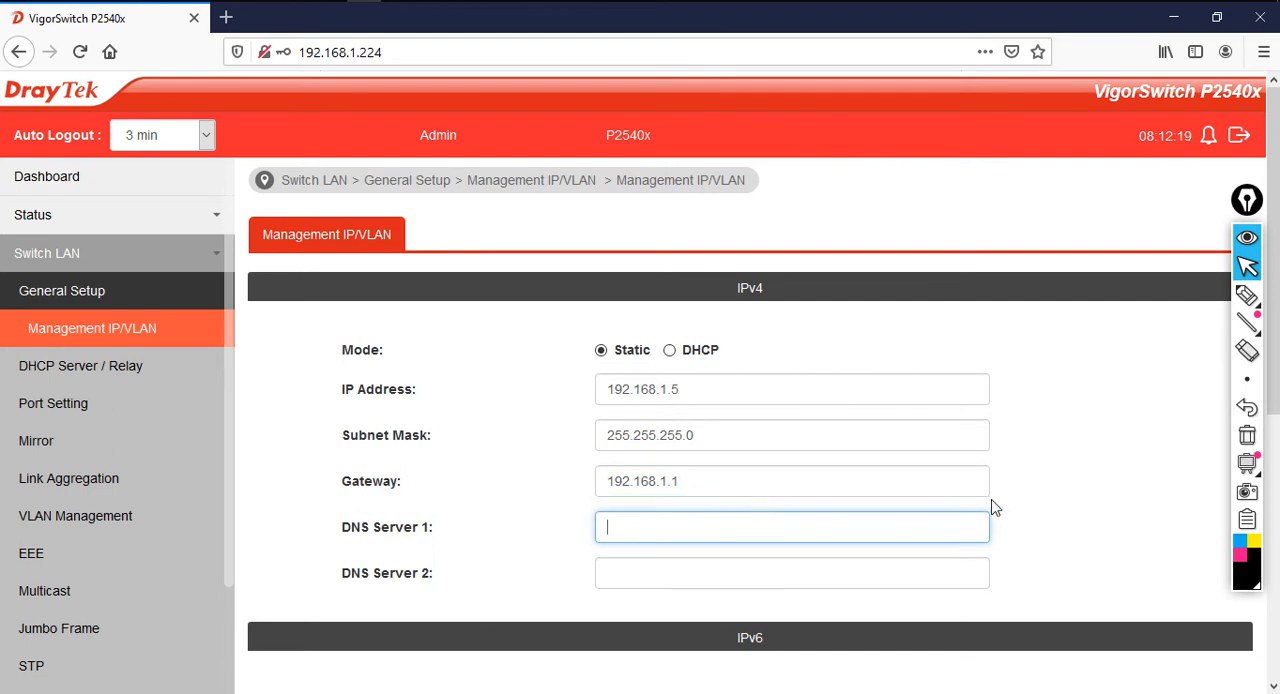
Review the Management VLAN setting, apply the Management IP/VLAN changes and acknowledge the network change warning
scroll(983, 531, "down", 2)
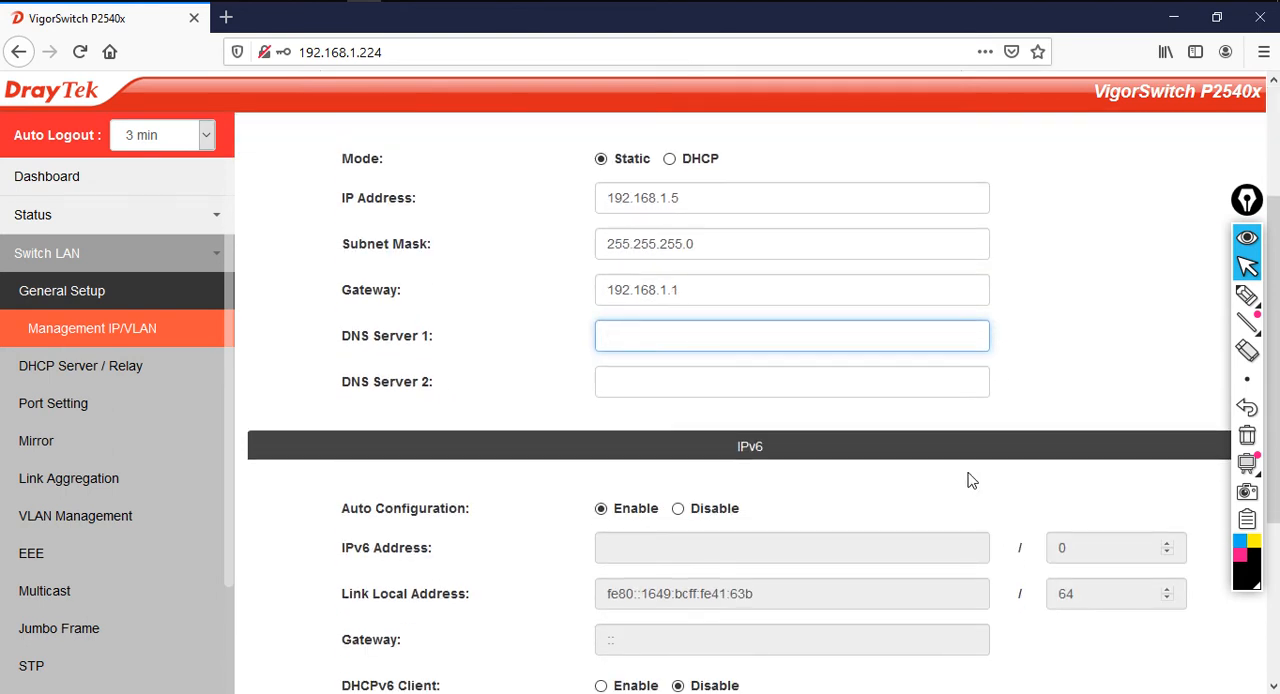
scroll(968, 480, "down", 3)
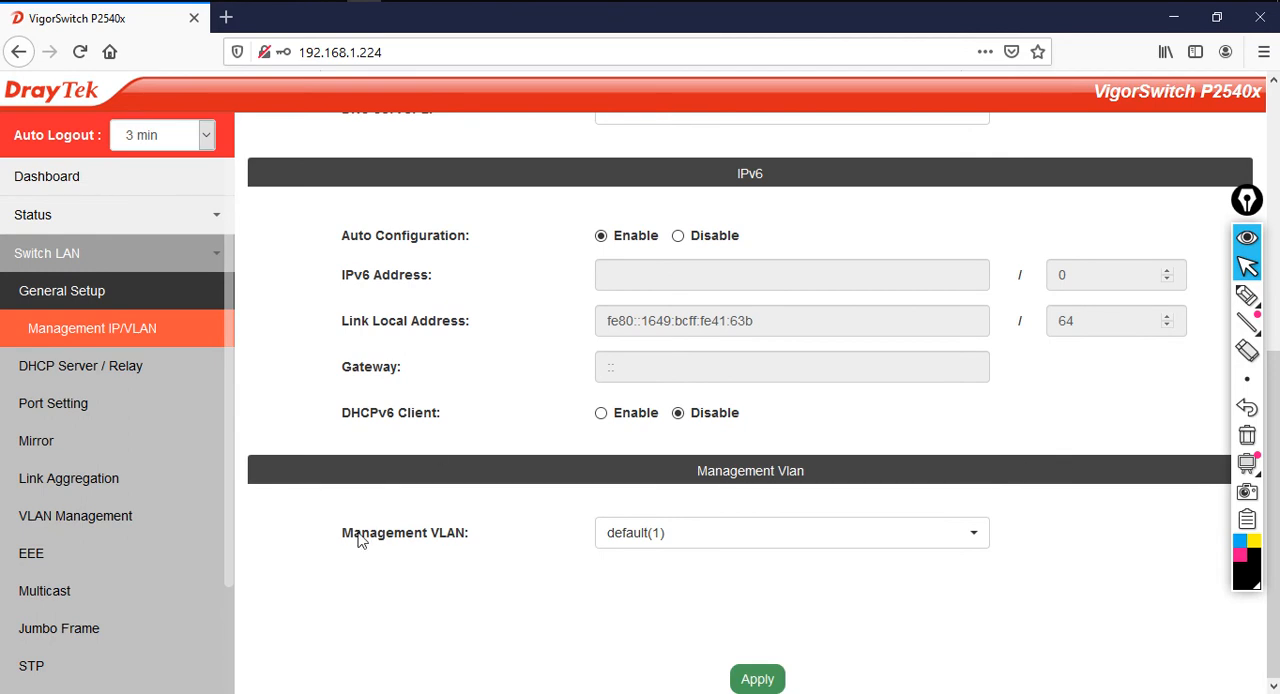
left_click_drag(346, 532, 479, 544)
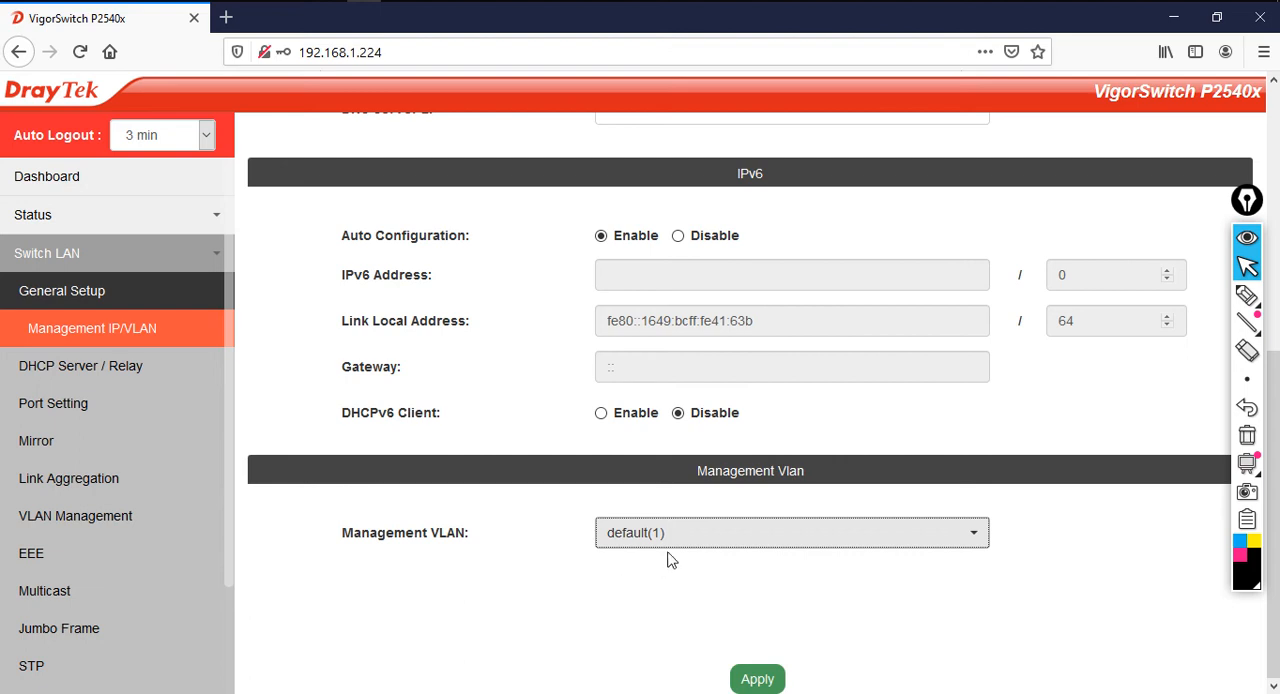
left_click(770, 679)
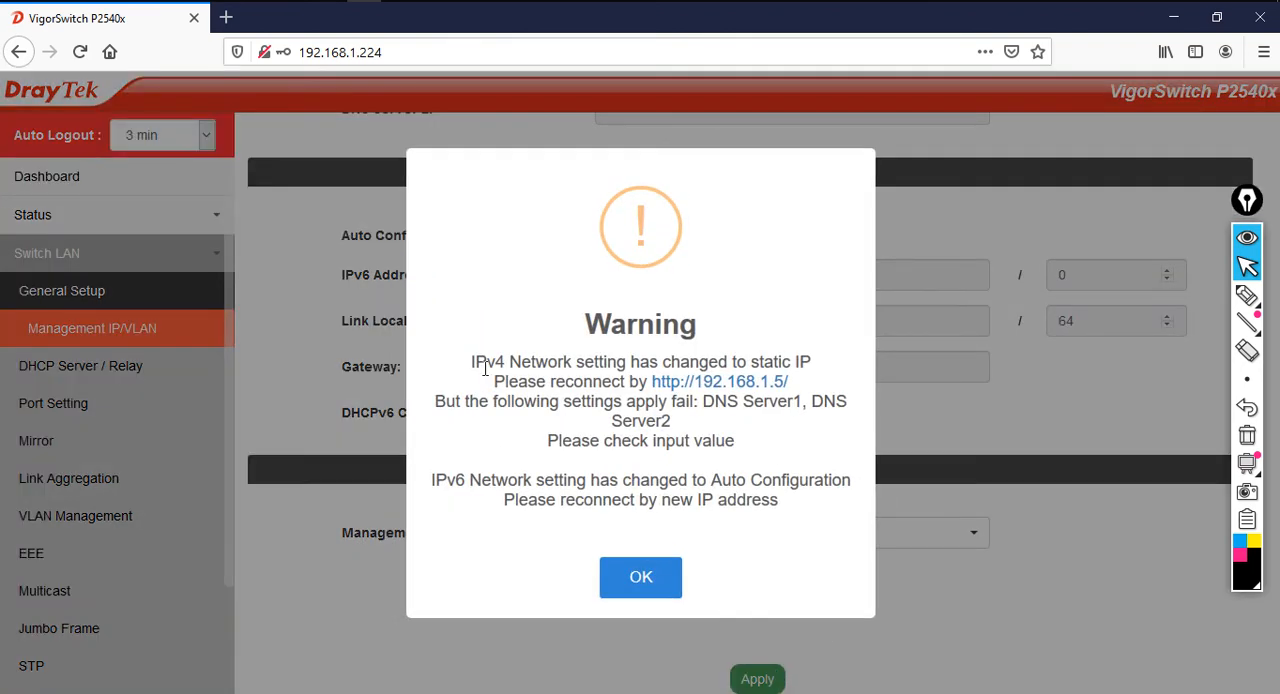
left_click(640, 580)
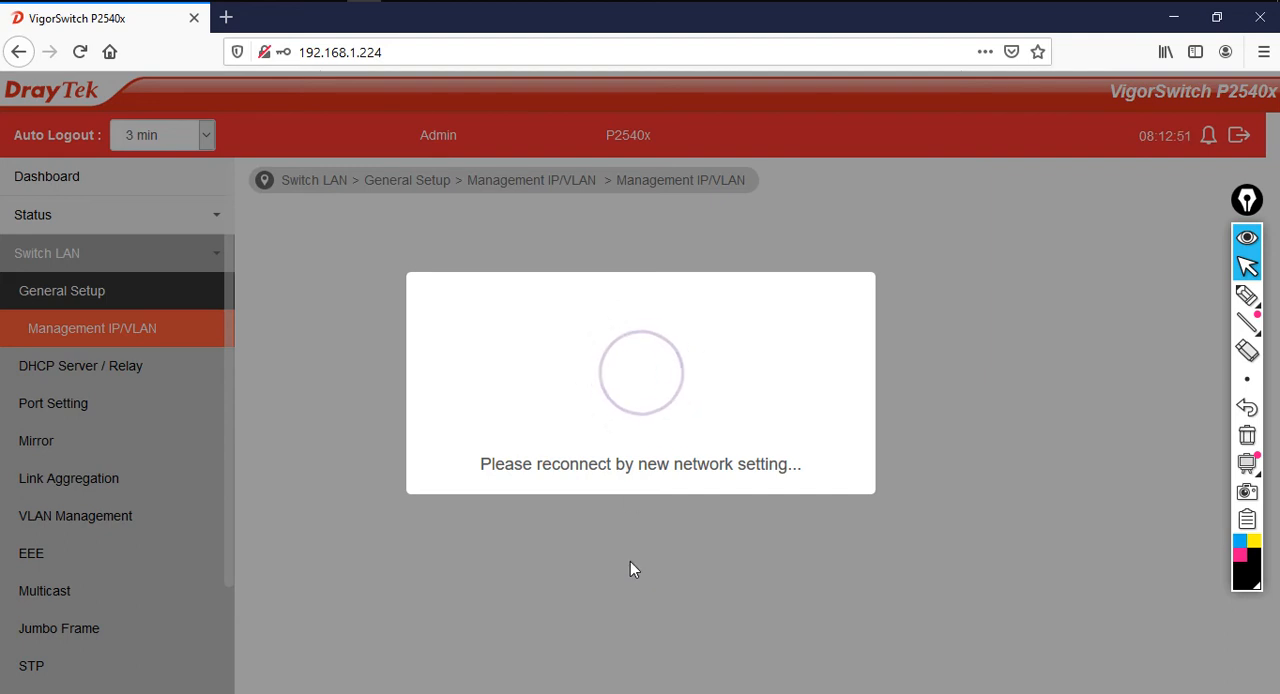
Switch to Command Prompt, test the new address with ping -t 192.168.1.5, and stop the ping
left_click(330, 1)
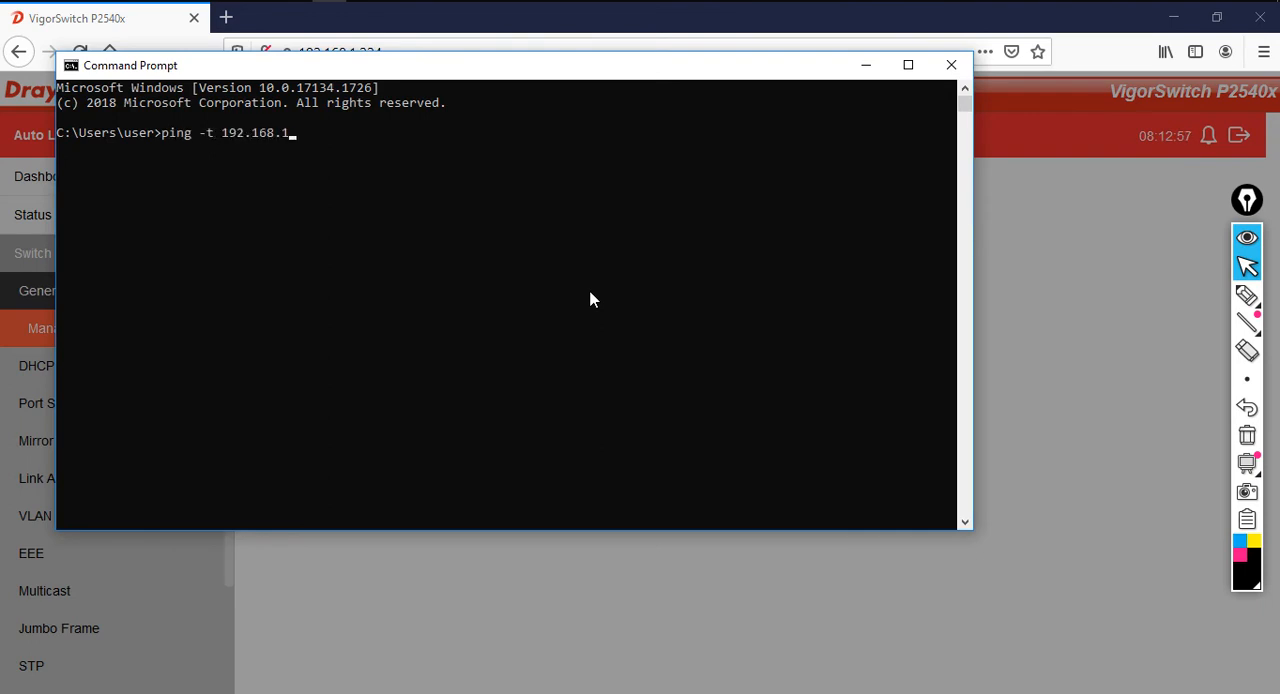
key("Return")
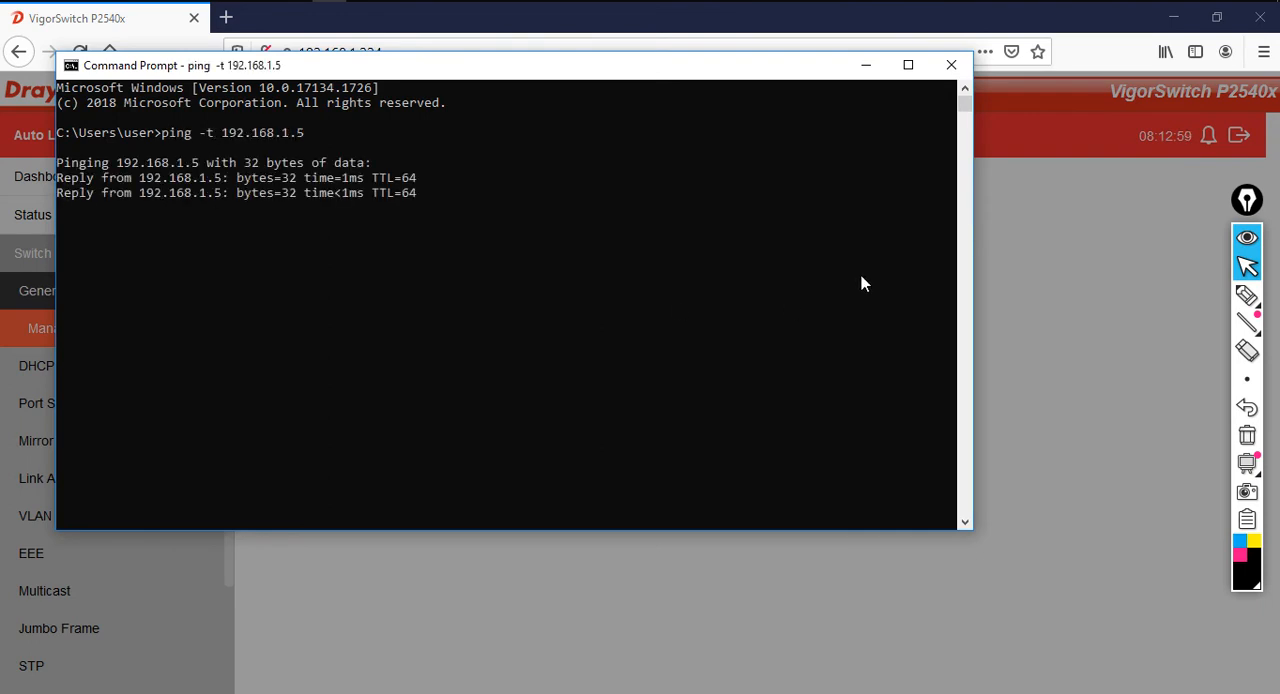
key("ctrl+c")
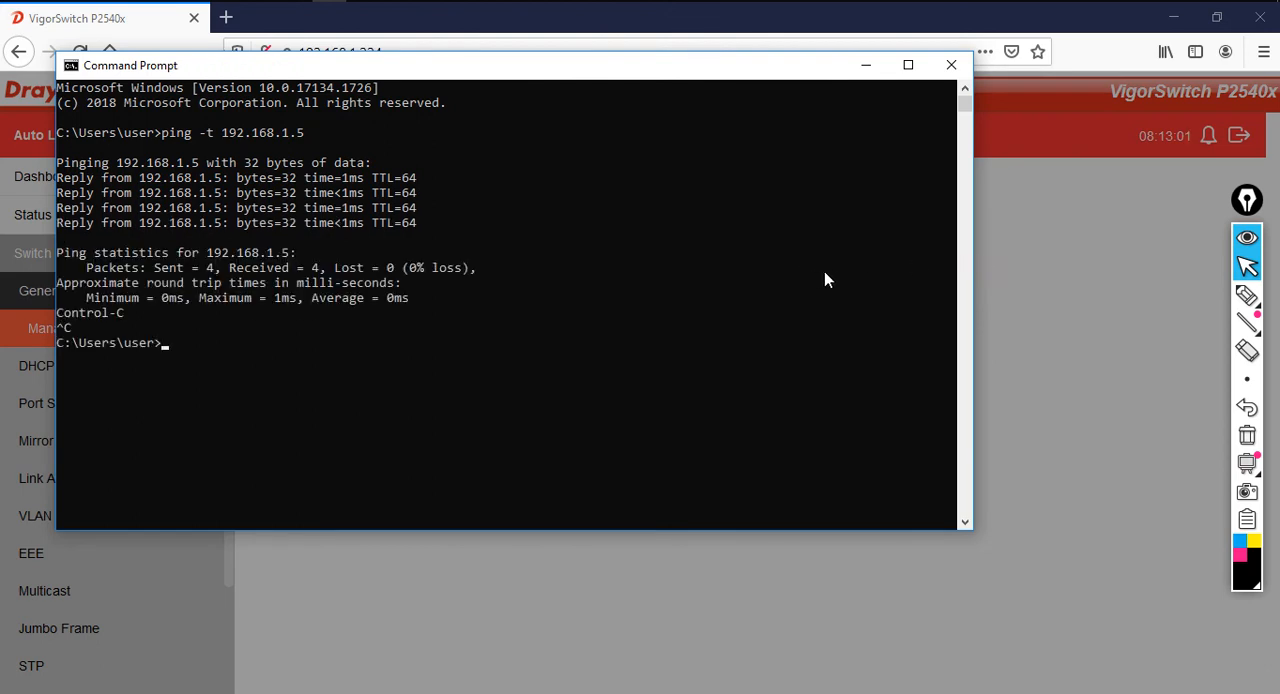
Switch back to the browser and load the switch's web interface at 192.168.1.5
left_click(1018, 278)
left_click(508, 55)
left_click(508, 55)
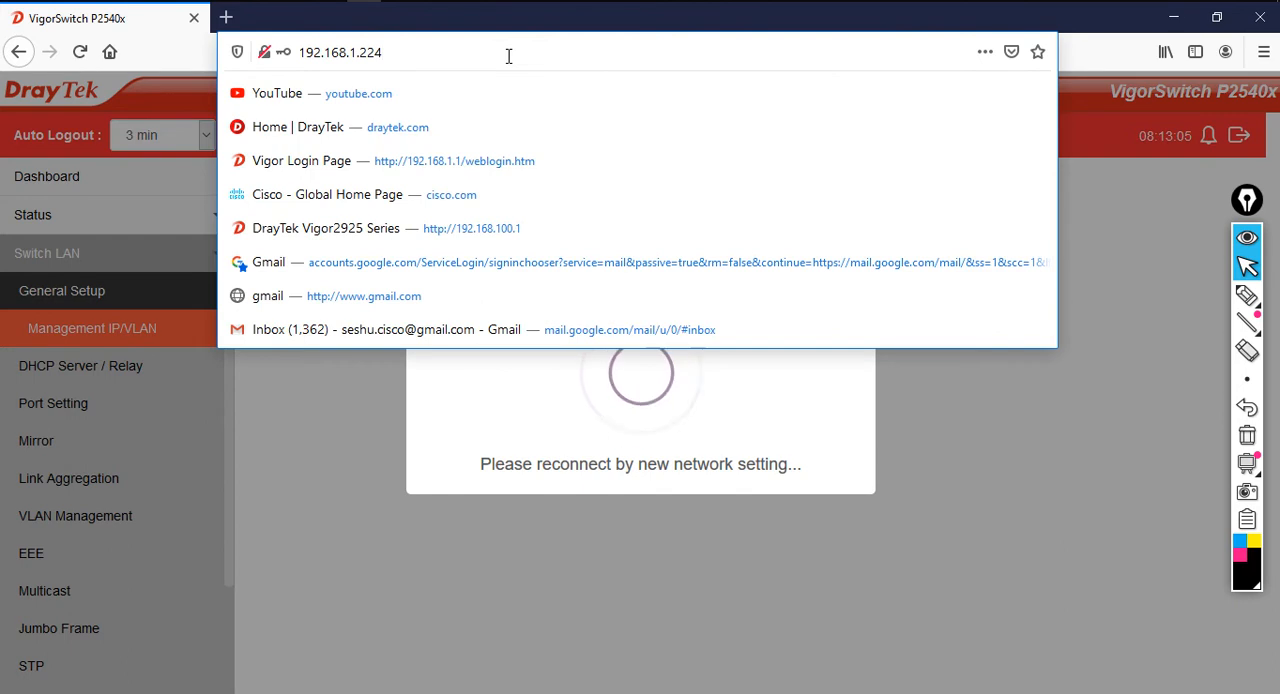
key("BackSpace")
key("BackSpace")
key("BackSpace")
type("5")
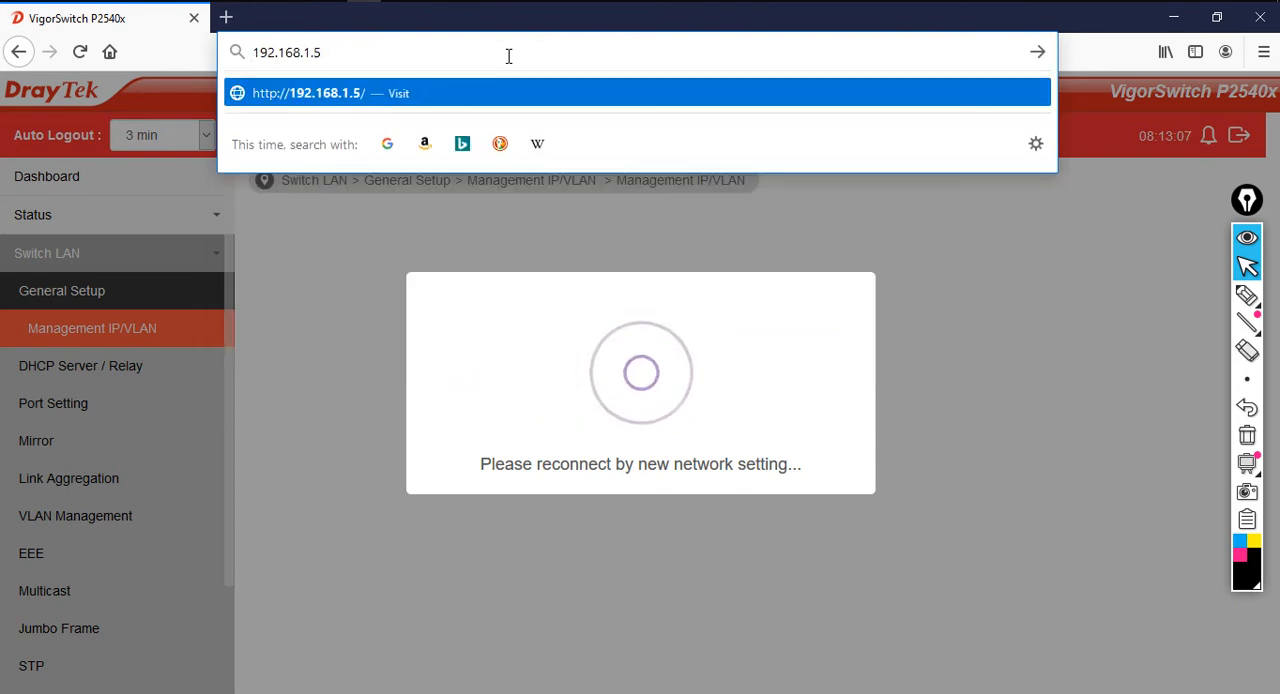
key("Return")
Log in to the VigorSwitch P2540x as admin with the account password
left_click(654, 315)
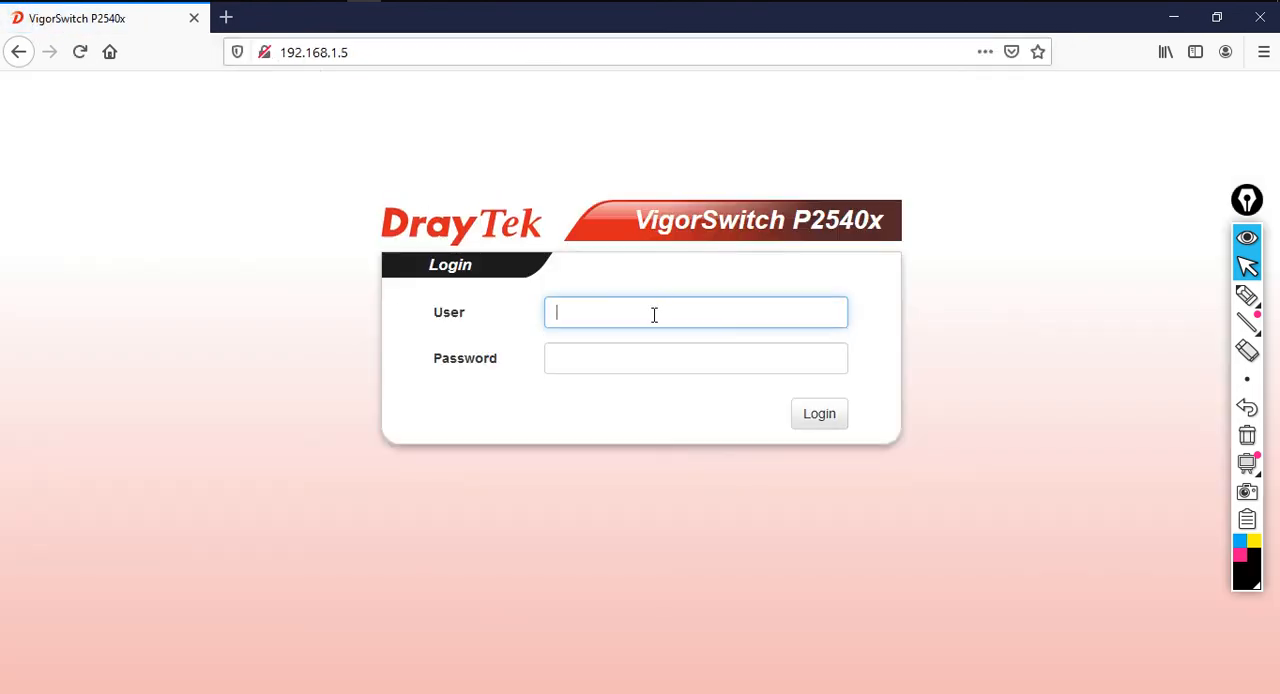
type("admin")
key("Tab")
type("•")
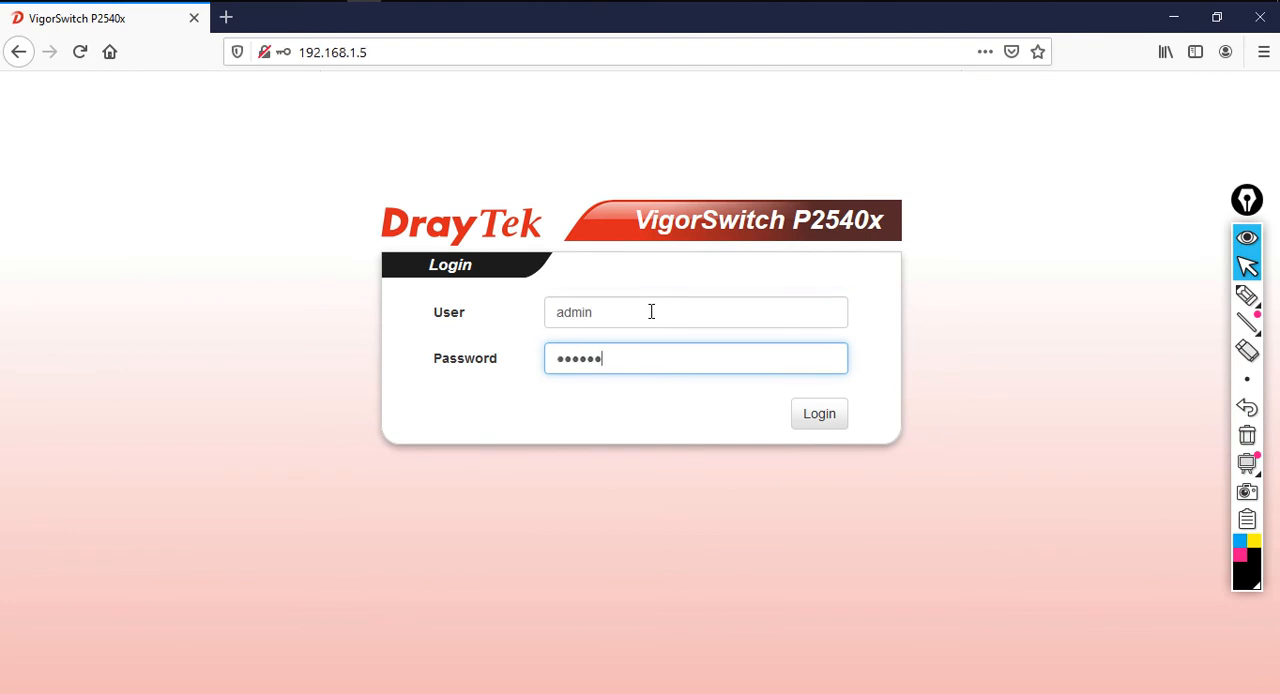
key("Return")
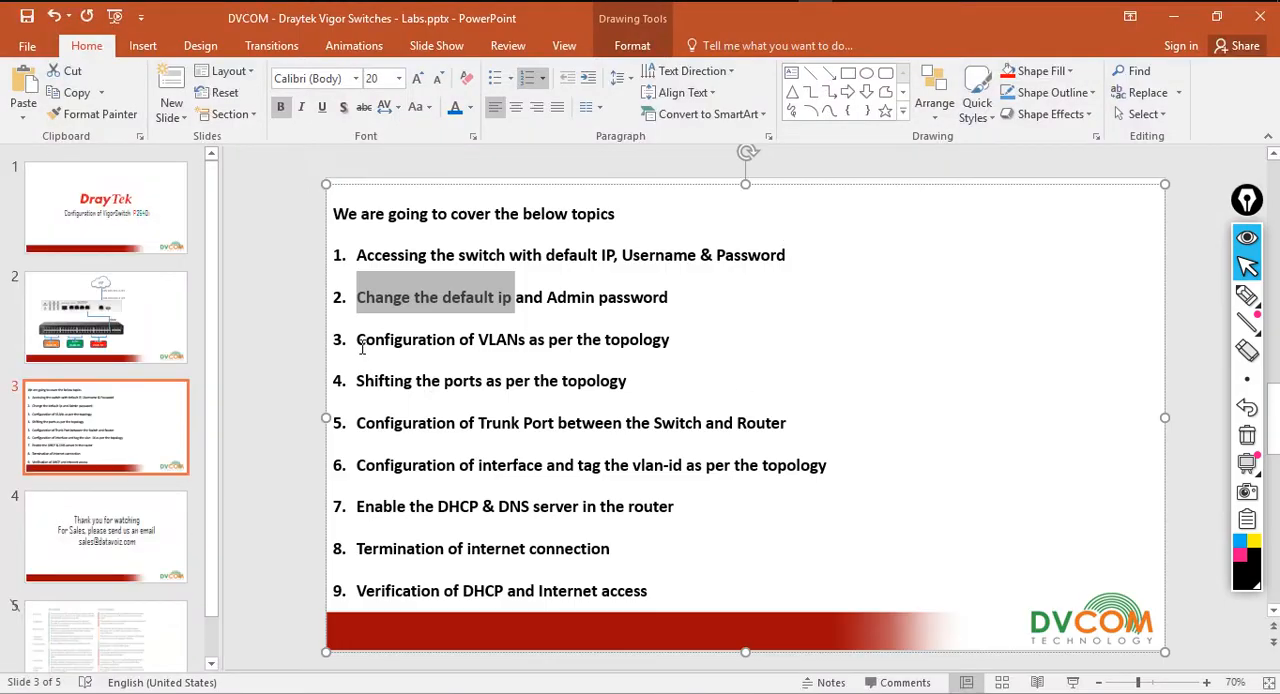
Switch to PowerPoint, review the VLAN configuration topic and the topology slide, ticking VLANs 10, 20 and 30 with the pen and clearing the ink
left_click_drag(362, 346, 677, 343)
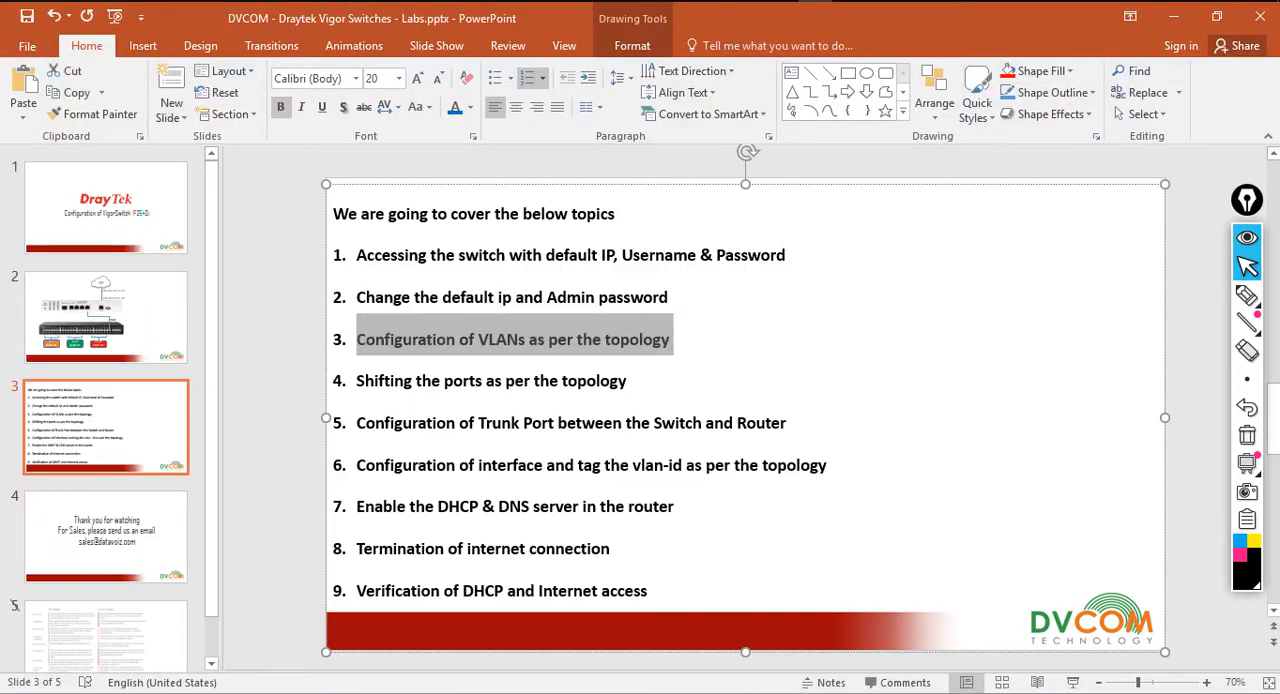
left_click(90, 325)
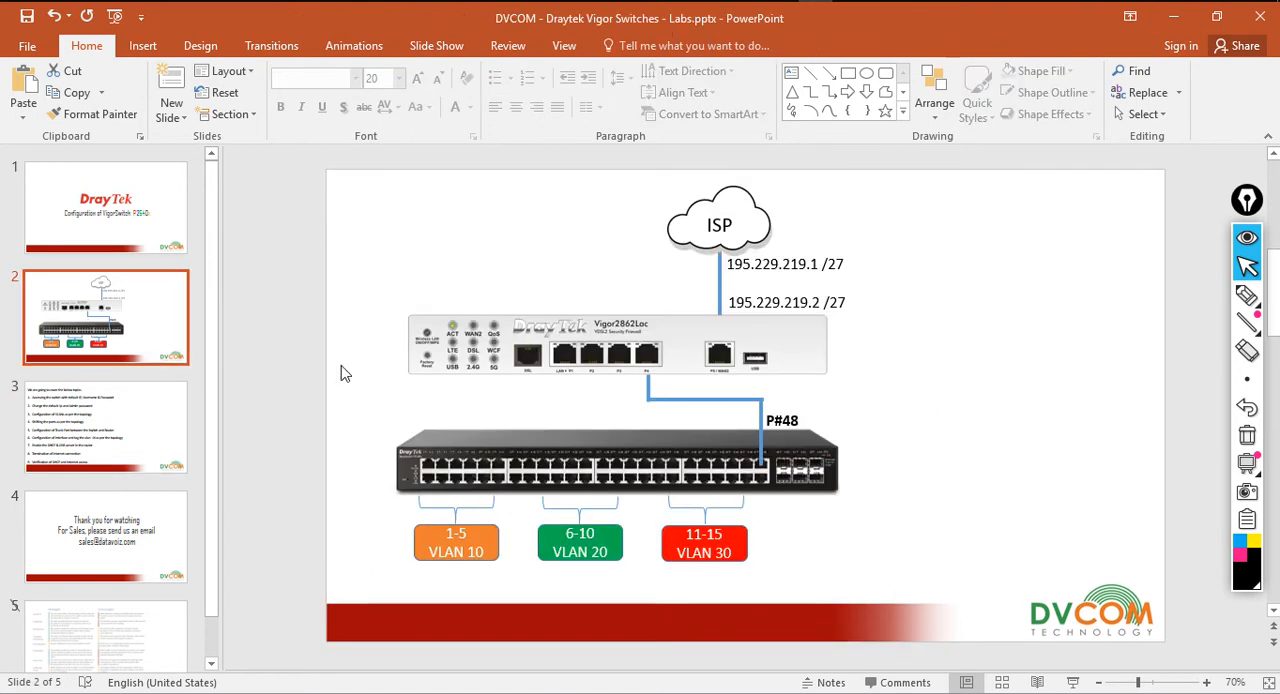
left_click(1247, 295)
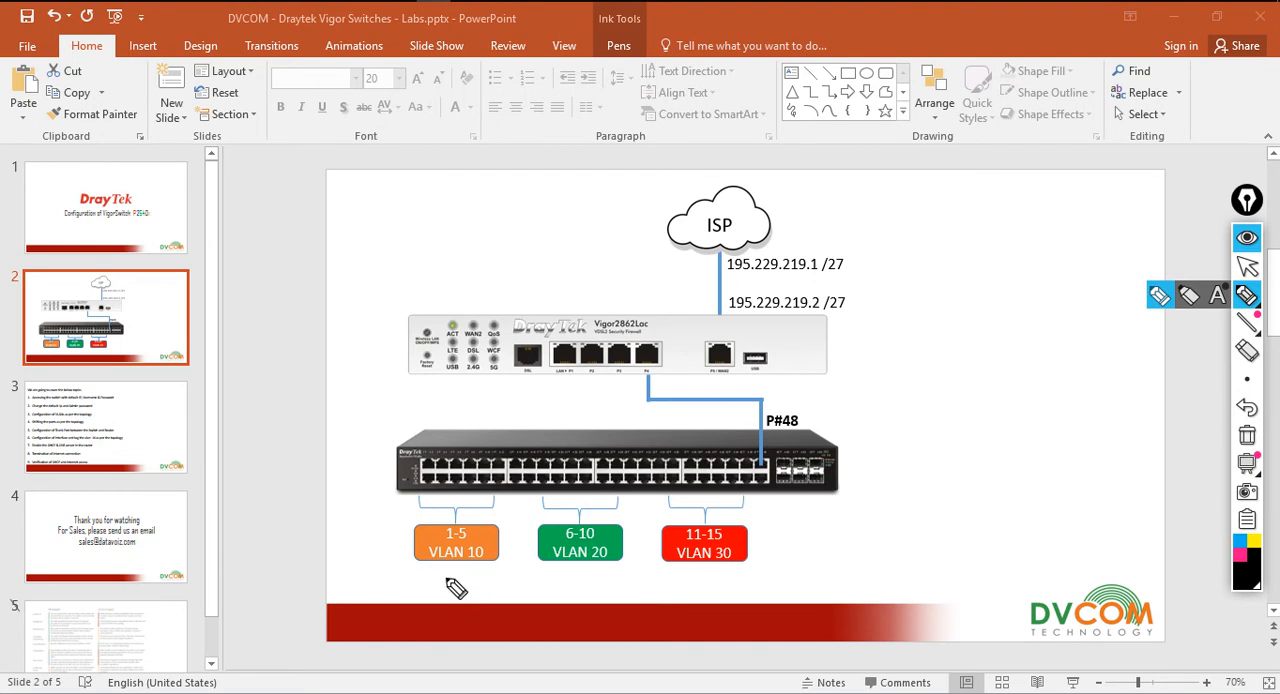
left_click_drag(442, 574, 458, 570)
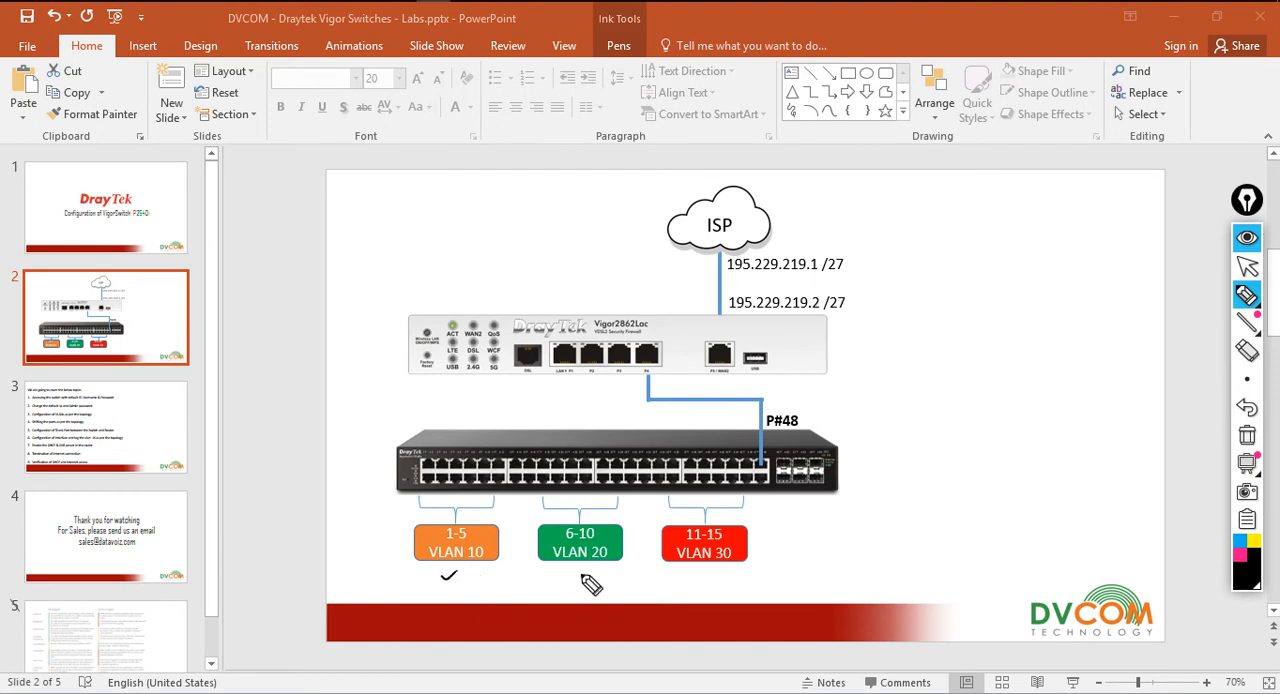
left_click_drag(576, 574, 597, 568)
left_click_drag(700, 570, 727, 562)
left_click(1247, 435)
left_click(1250, 262)
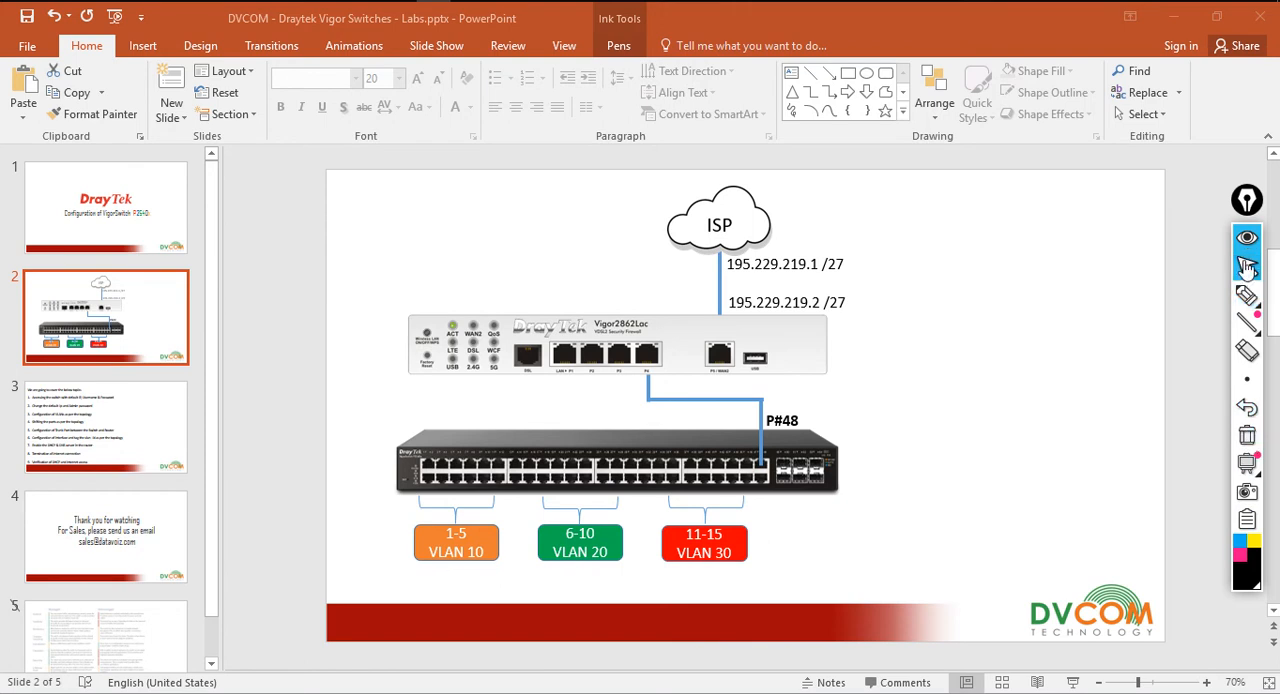
Switch back to the browser and open the Create VLAN page in the switch's VLAN Management settings
left_click(364, 1)
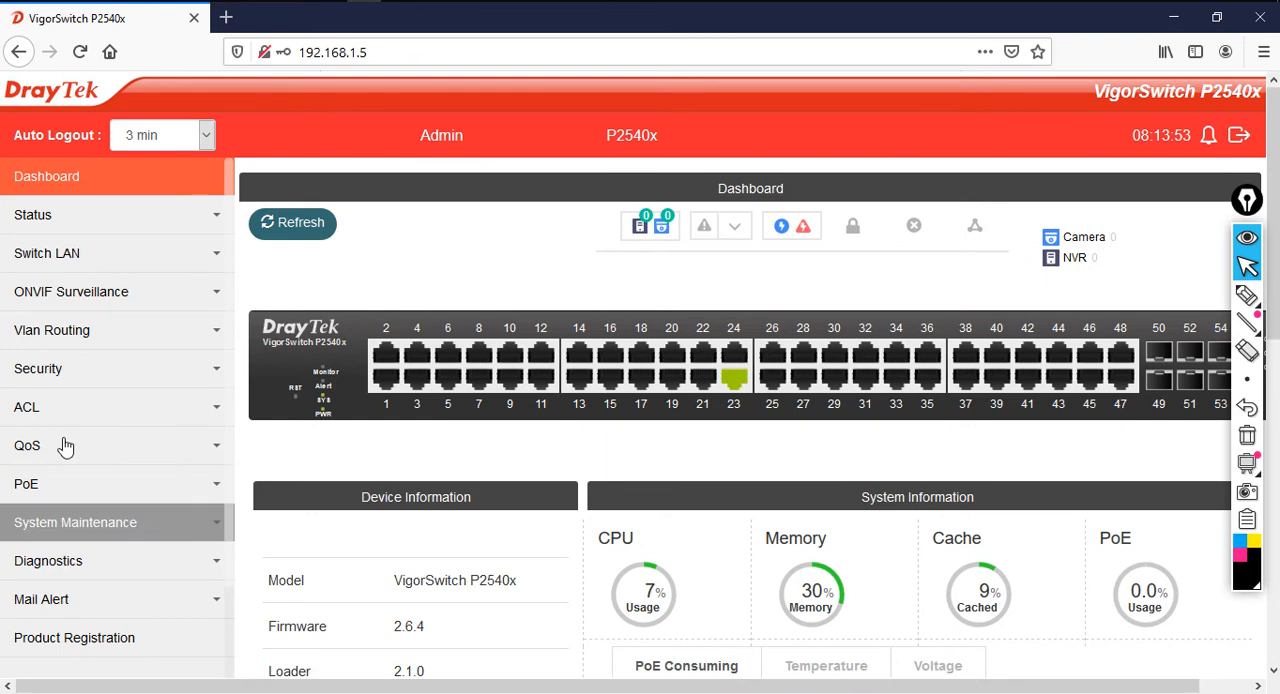
left_click(153, 263)
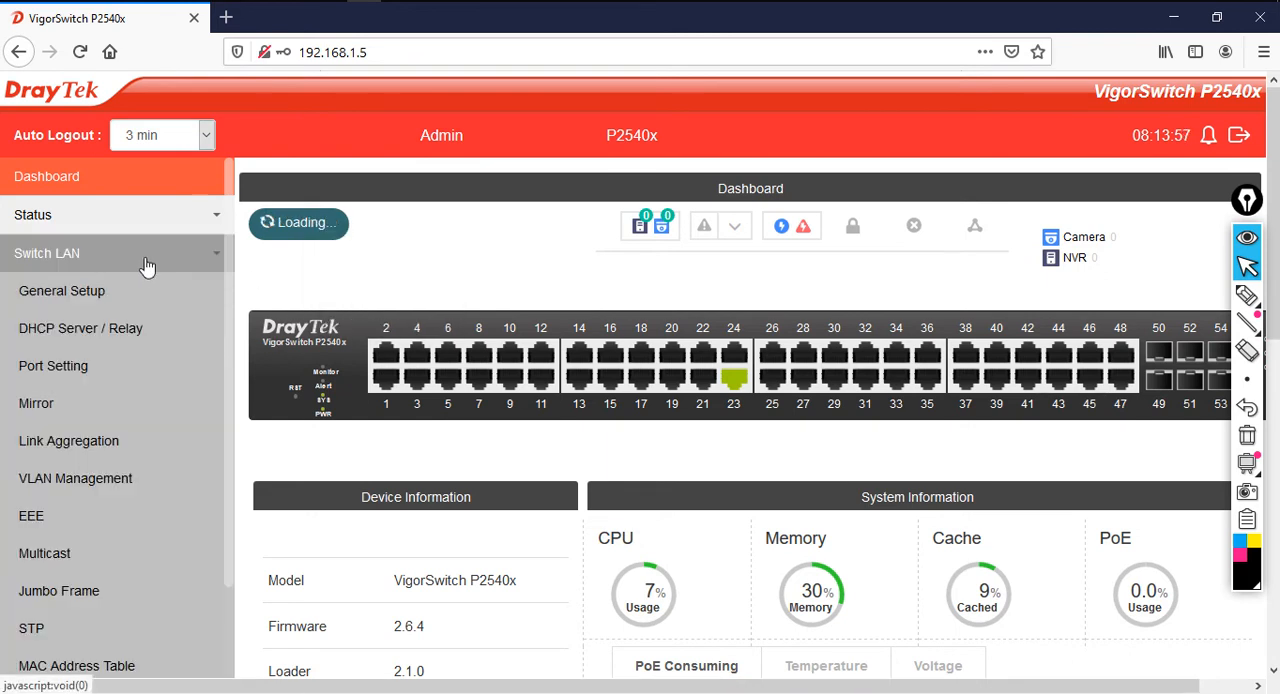
left_click(133, 496)
left_click(110, 530)
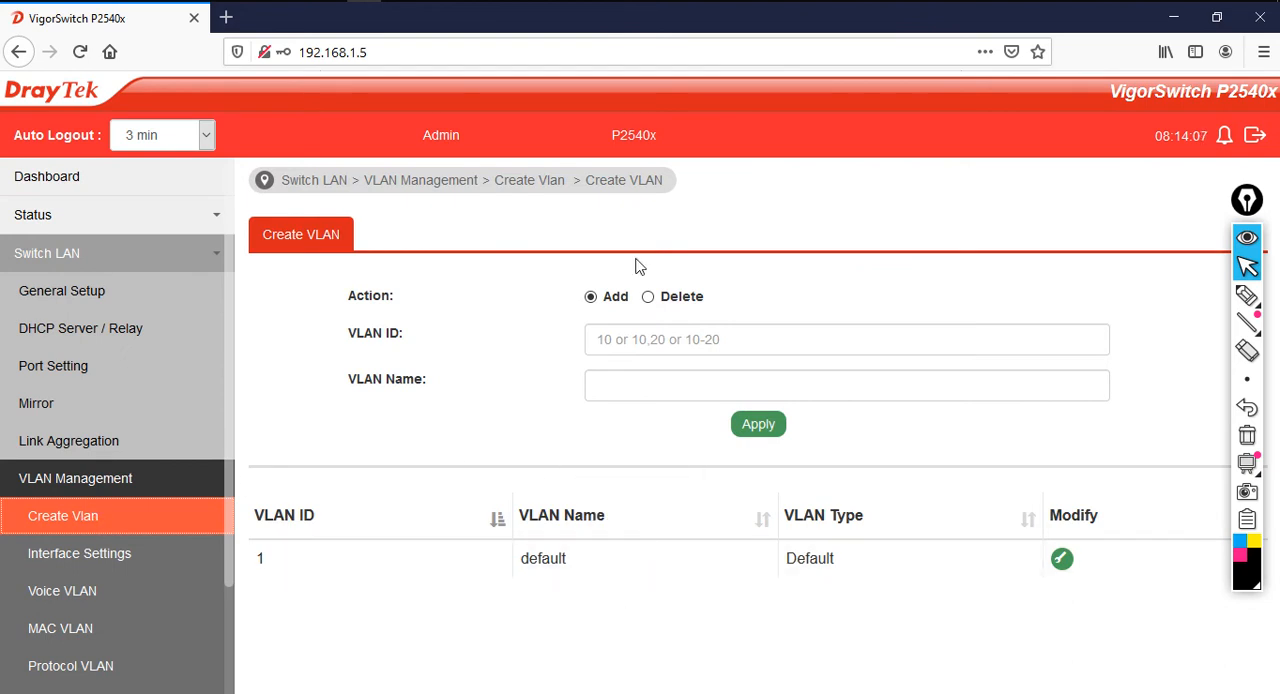
Circle the default VLAN's ID and name with the annotation pen and clear the marks
left_click(1247, 295)
mouse_move(278, 561)
left_mouse_down()
mouse_move(257, 551)
mouse_move(274, 560)
mouse_move(270, 547)
left_mouse_up()
mouse_move(576, 550)
left_mouse_down()
mouse_move(528, 560)
mouse_move(571, 571)
mouse_move(578, 550)
left_mouse_up()
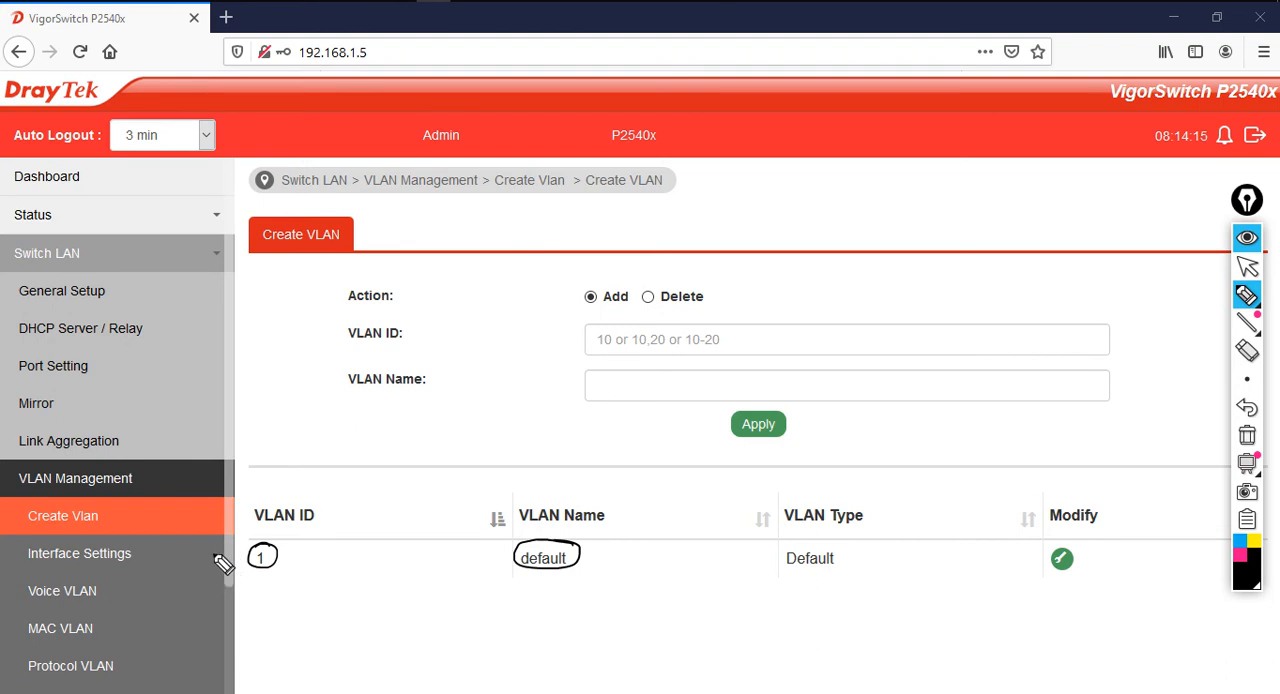
left_click(1250, 437)
left_click(1247, 267)
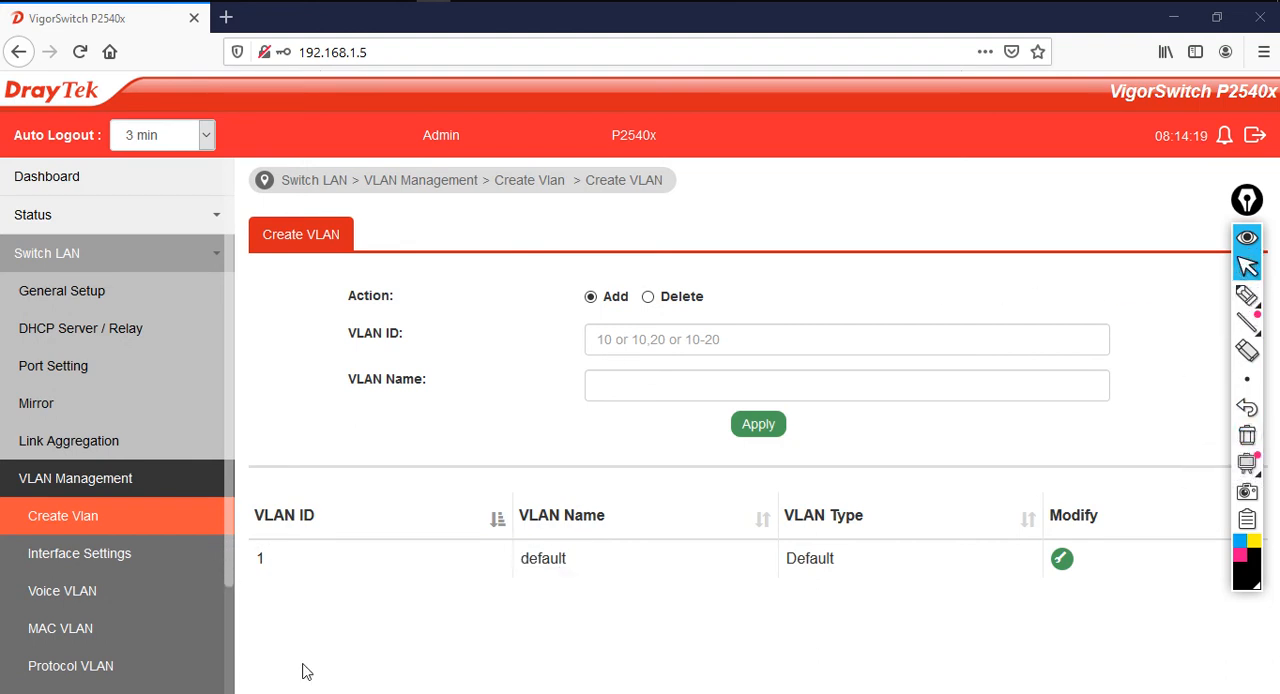
Add a VLAN with ID 10 named ORANGE and acknowledge the confirmation
left_click(656, 346)
type("10")
key("Tab")
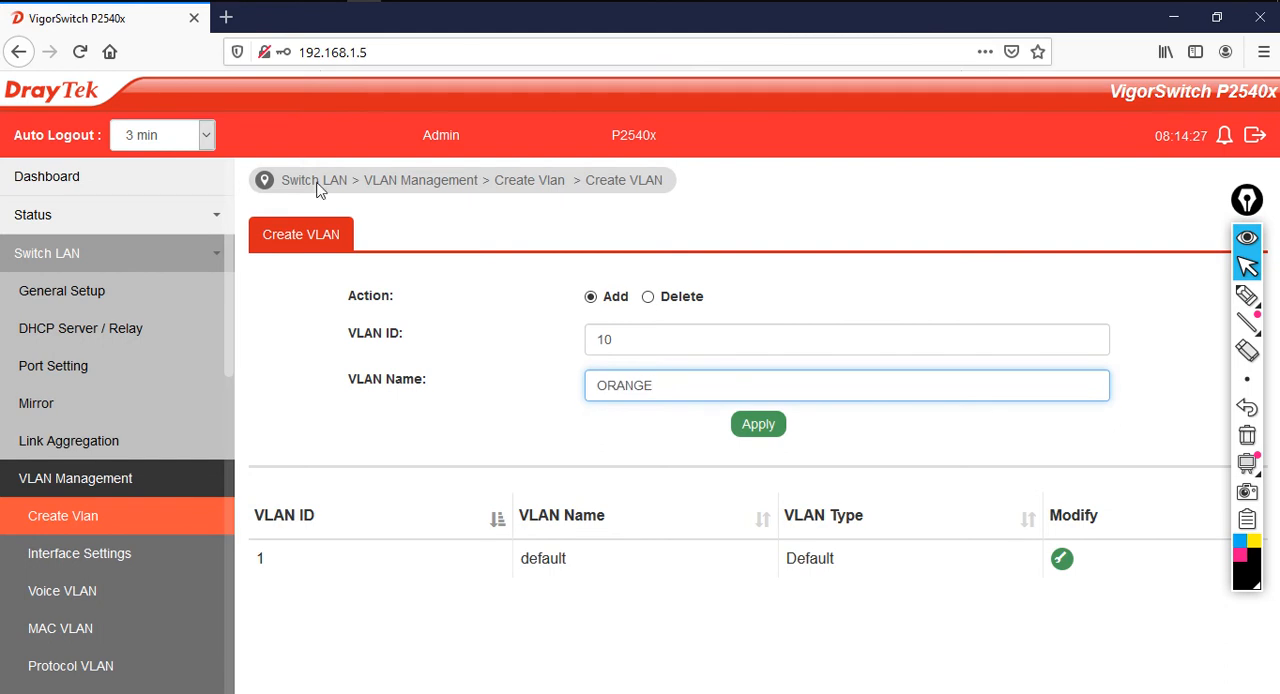
left_click(762, 426)
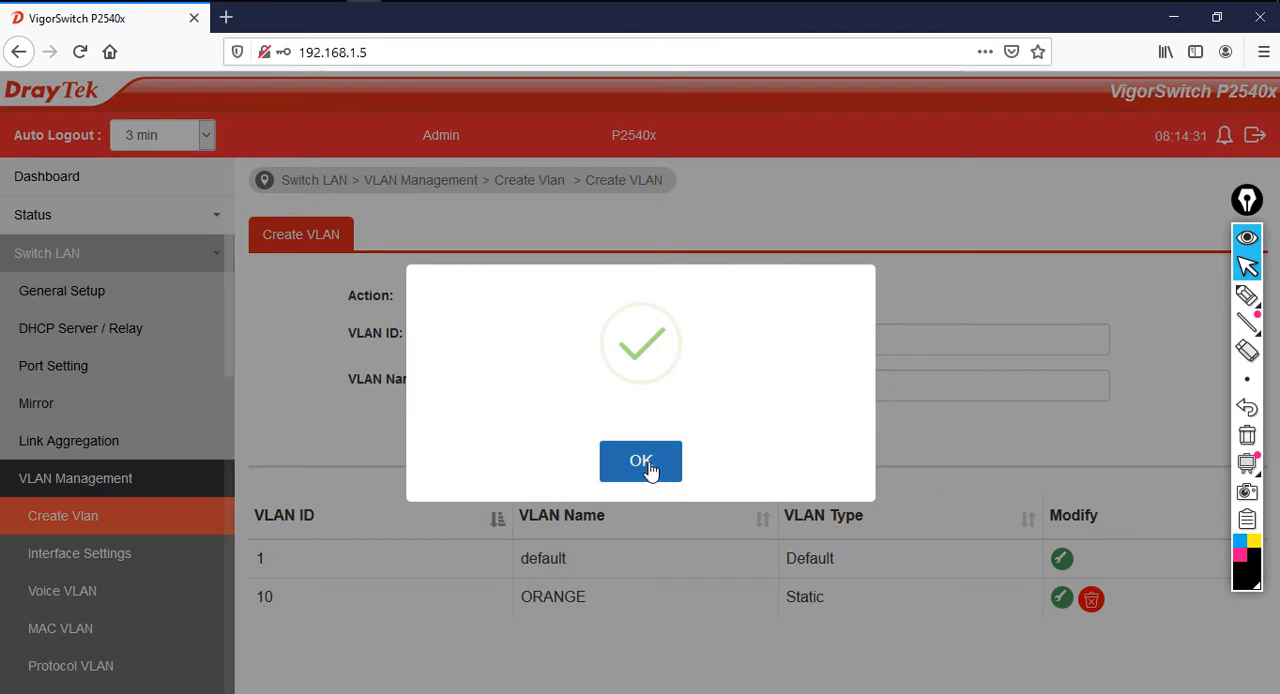
left_click(652, 468)
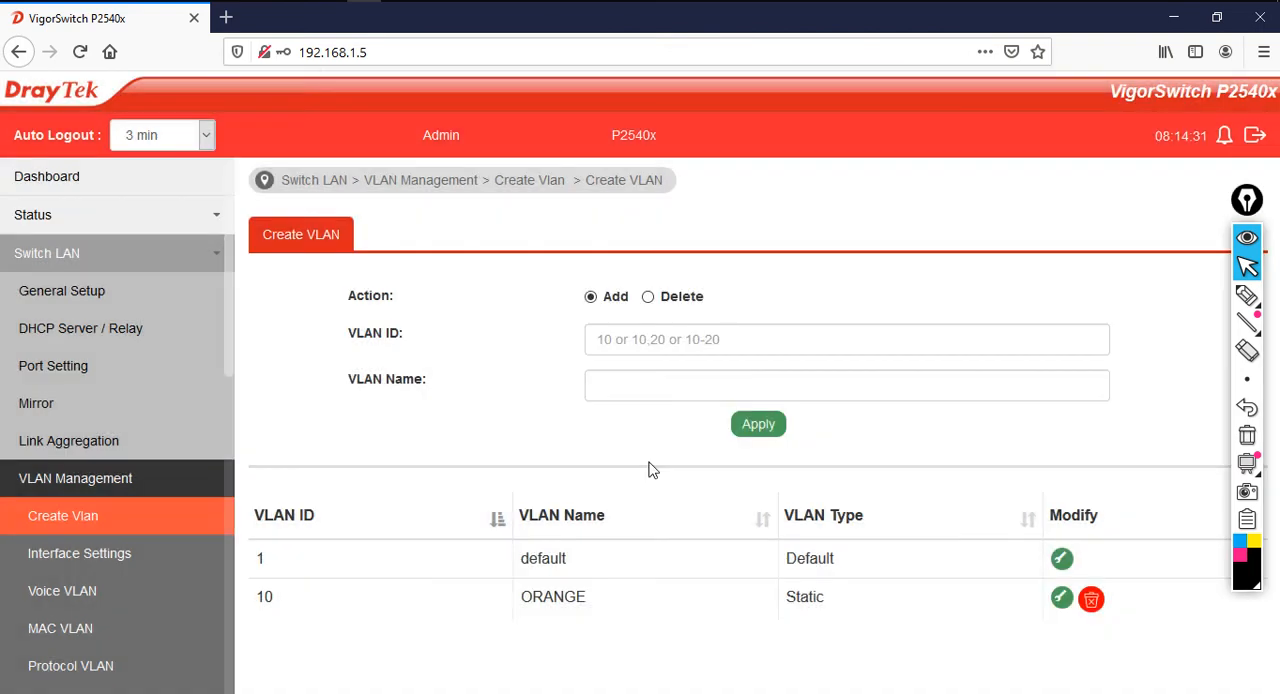
Add a VLAN with ID 20 named GREEN and acknowledge the confirmation
left_click(642, 333)
type("20")
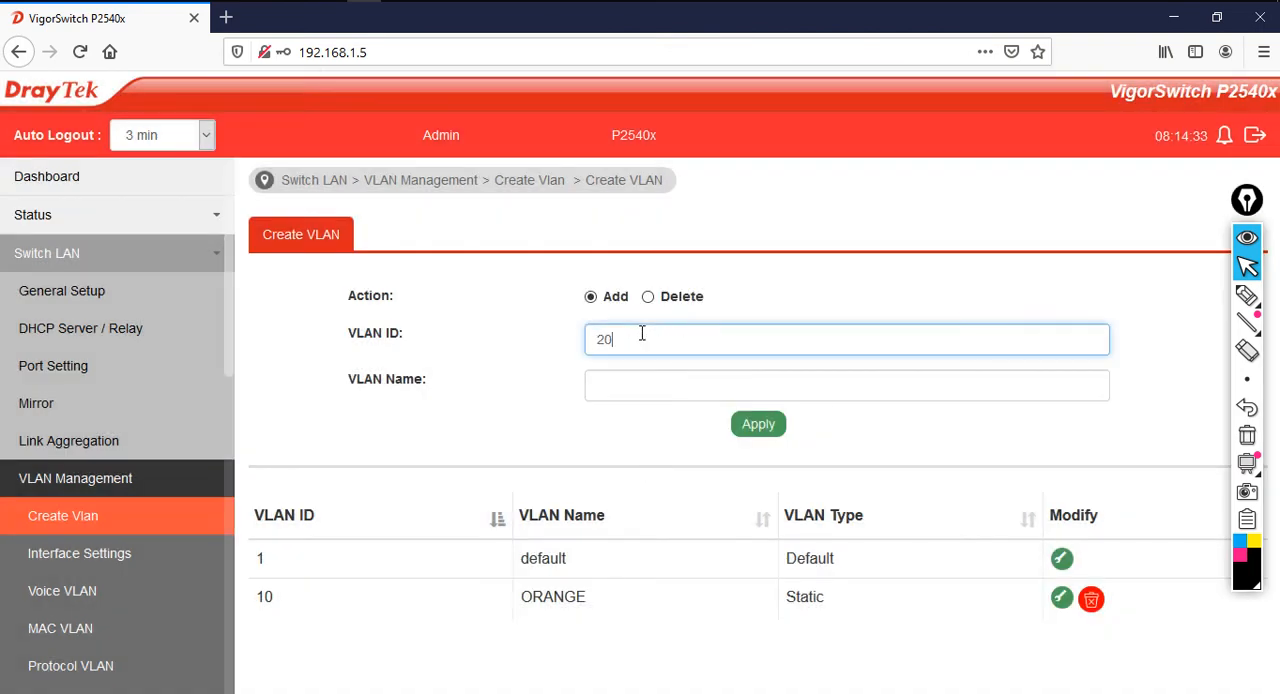
left_click(691, 392)
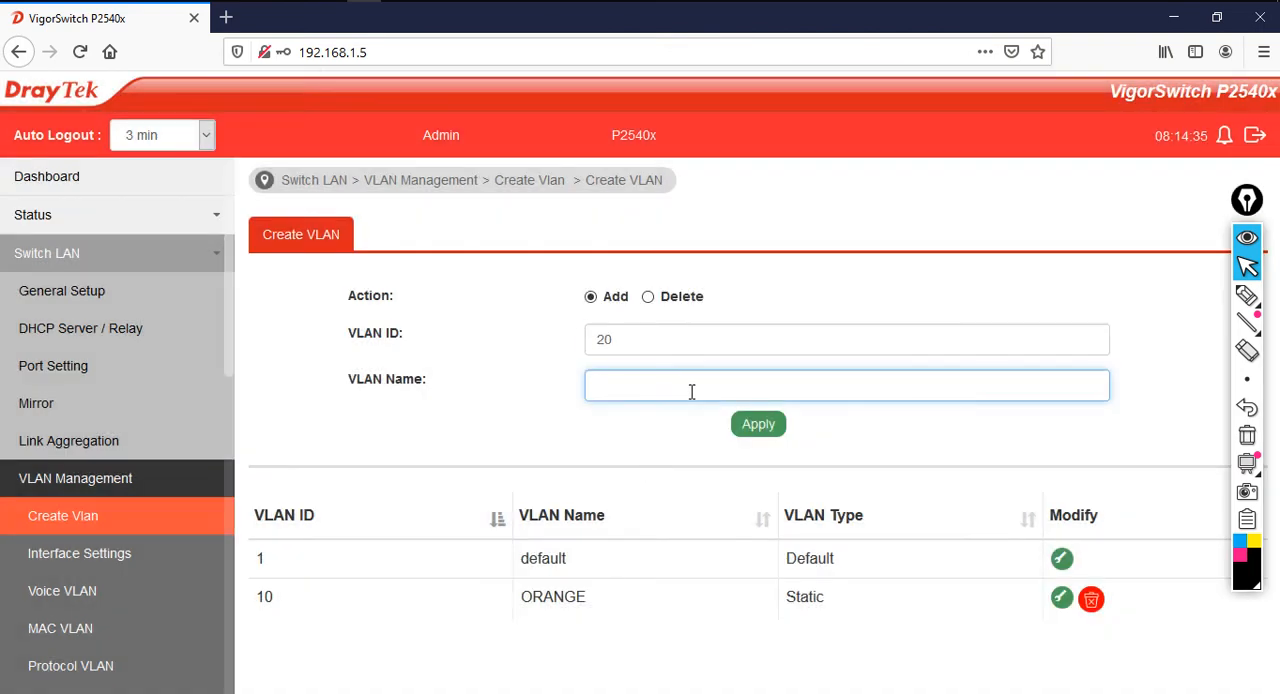
type("GREEN")
left_click(762, 426)
left_click(653, 463)
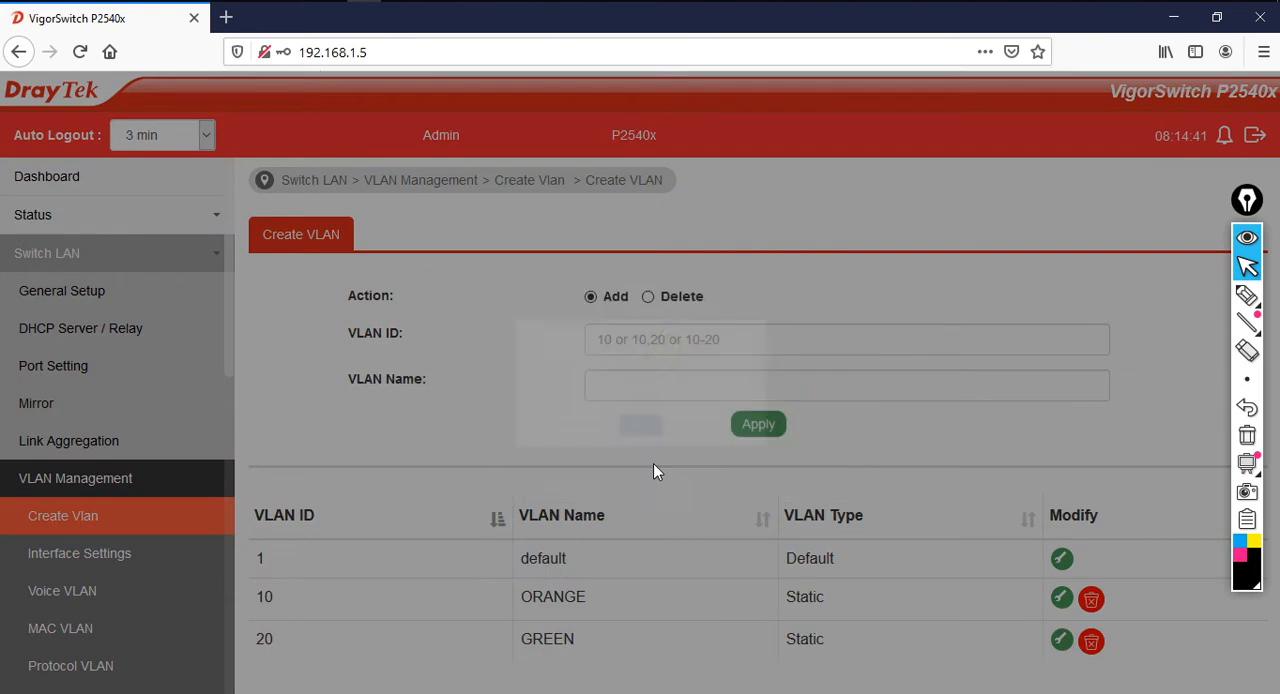
Add a VLAN with ID 30 named RED, acknowledge the confirmation and check the VLAN table
left_click(672, 339)
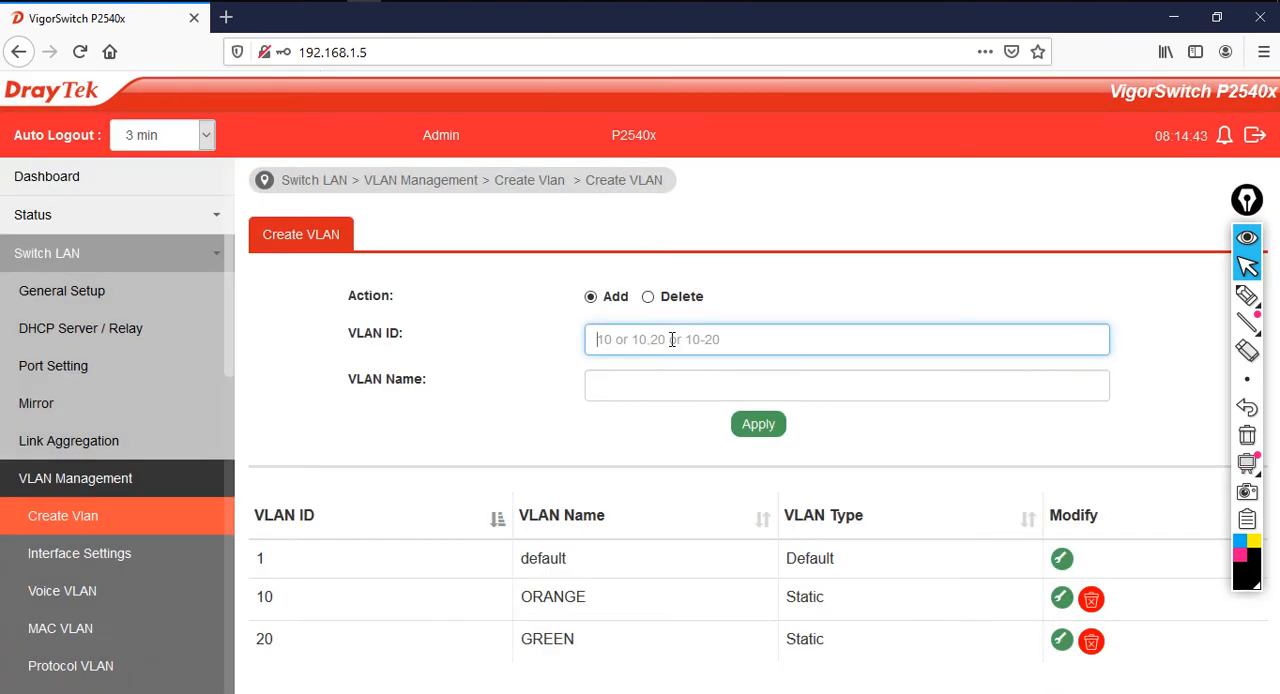
type("30")
key("Tab")
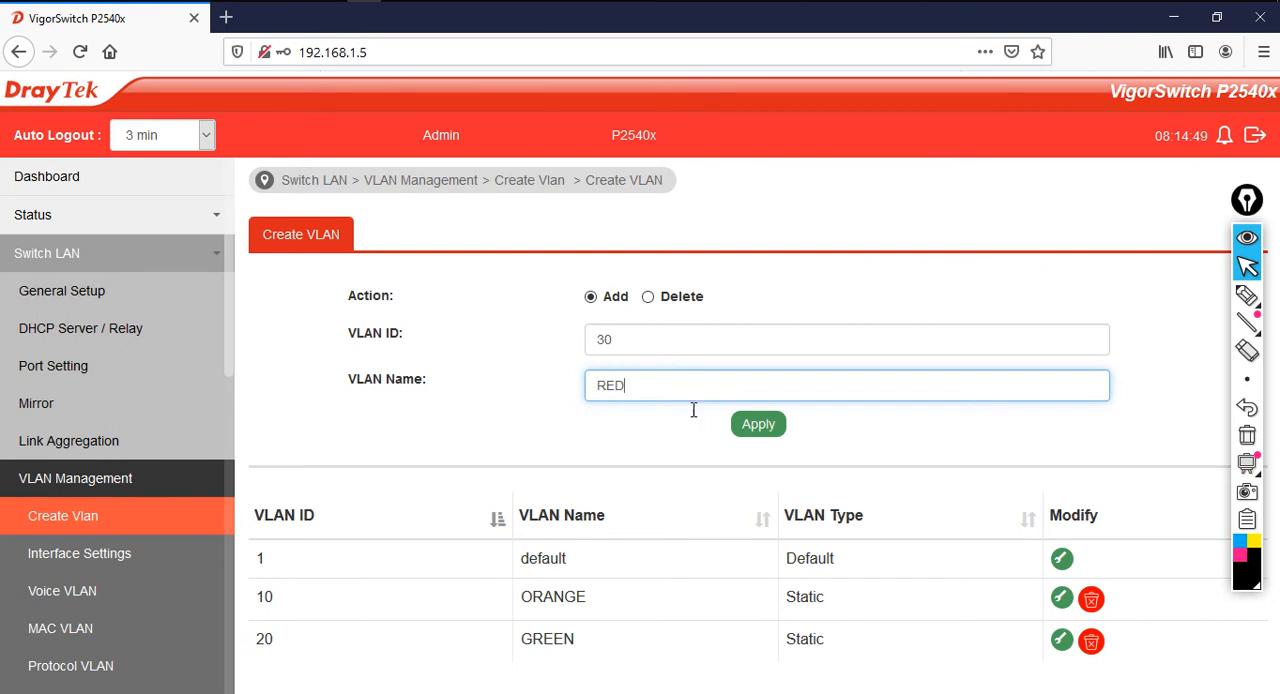
left_click(752, 428)
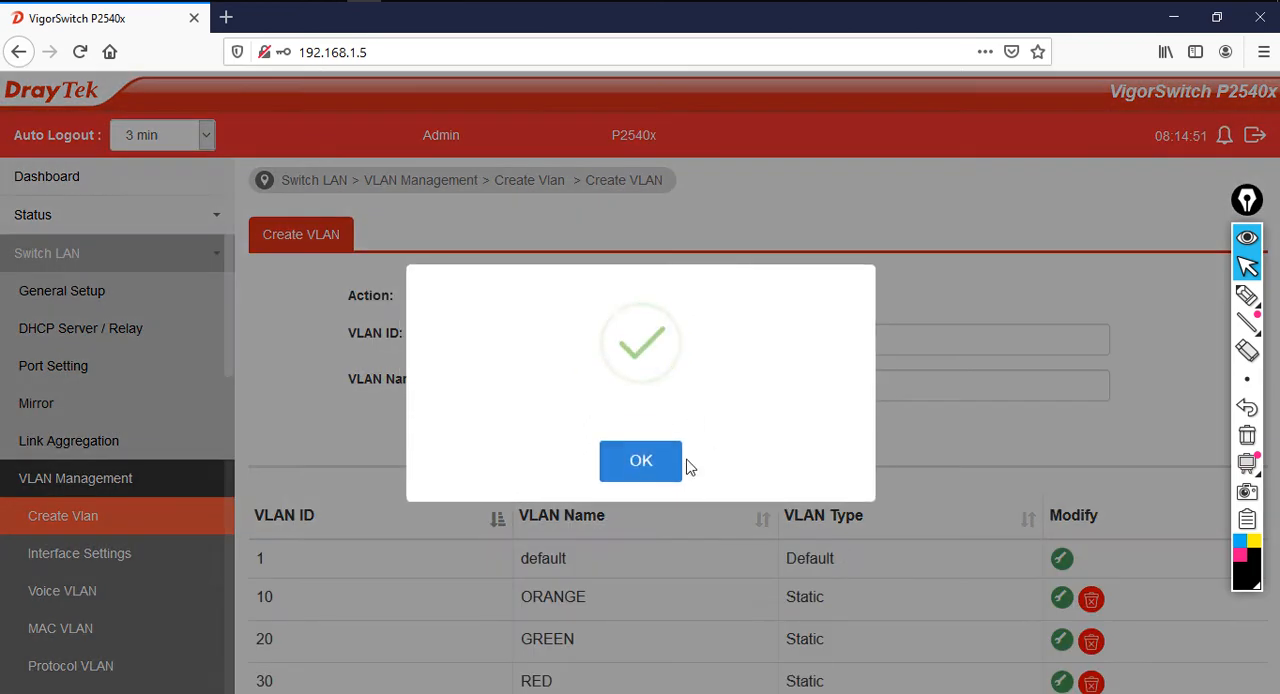
left_click(677, 460)
scroll(683, 575, "down", 1)
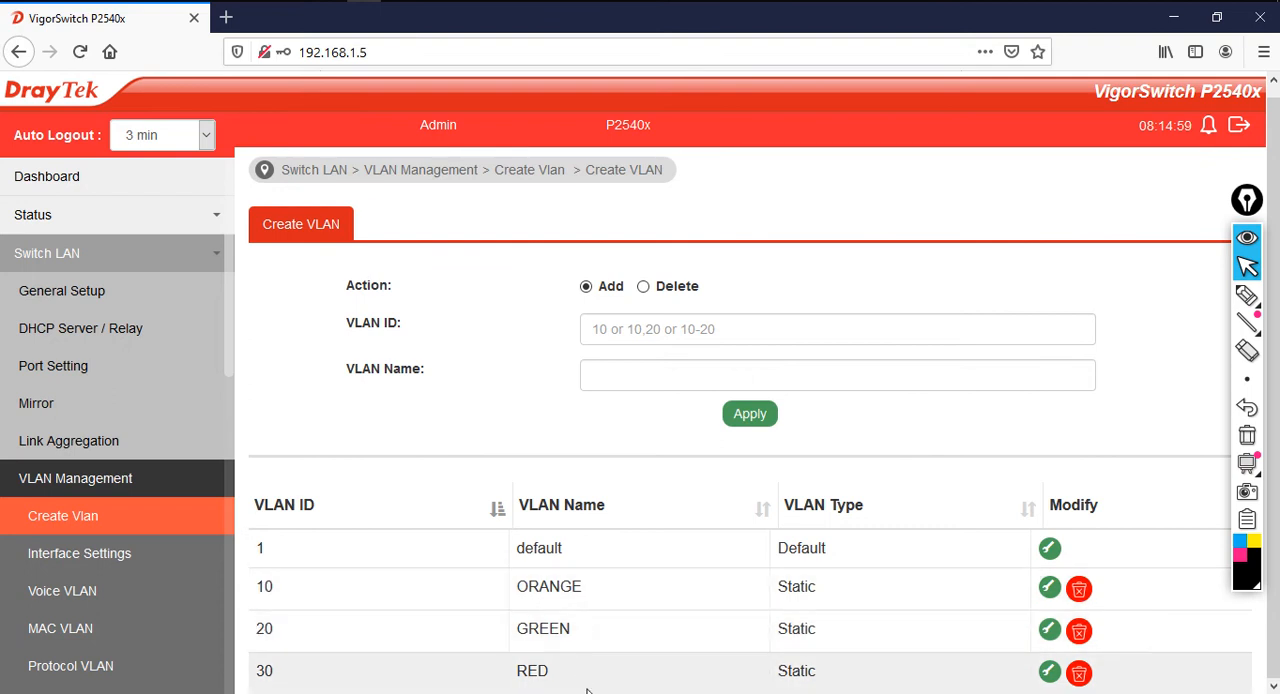
Switch to PowerPoint and review the port-shifting topic and the port ranges assigned to each VLAN on the topology slide
mouse_move(1245, 297)
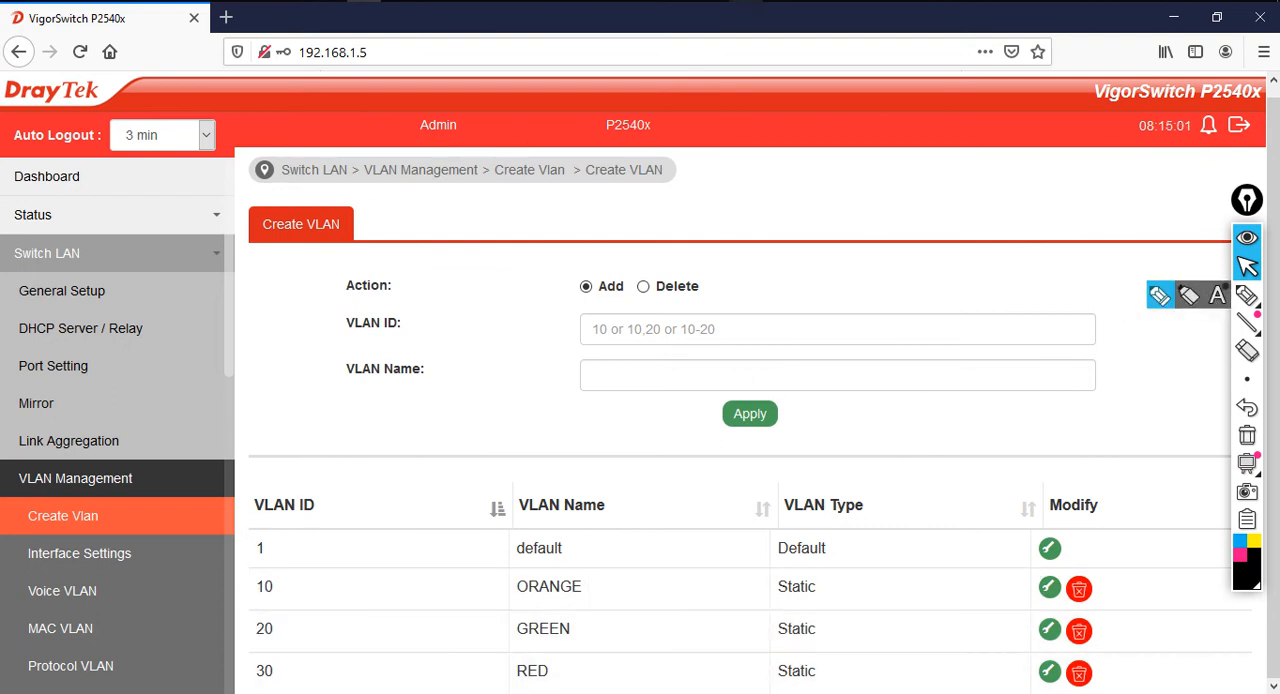
key("alt+Tab")
left_click(57, 407)
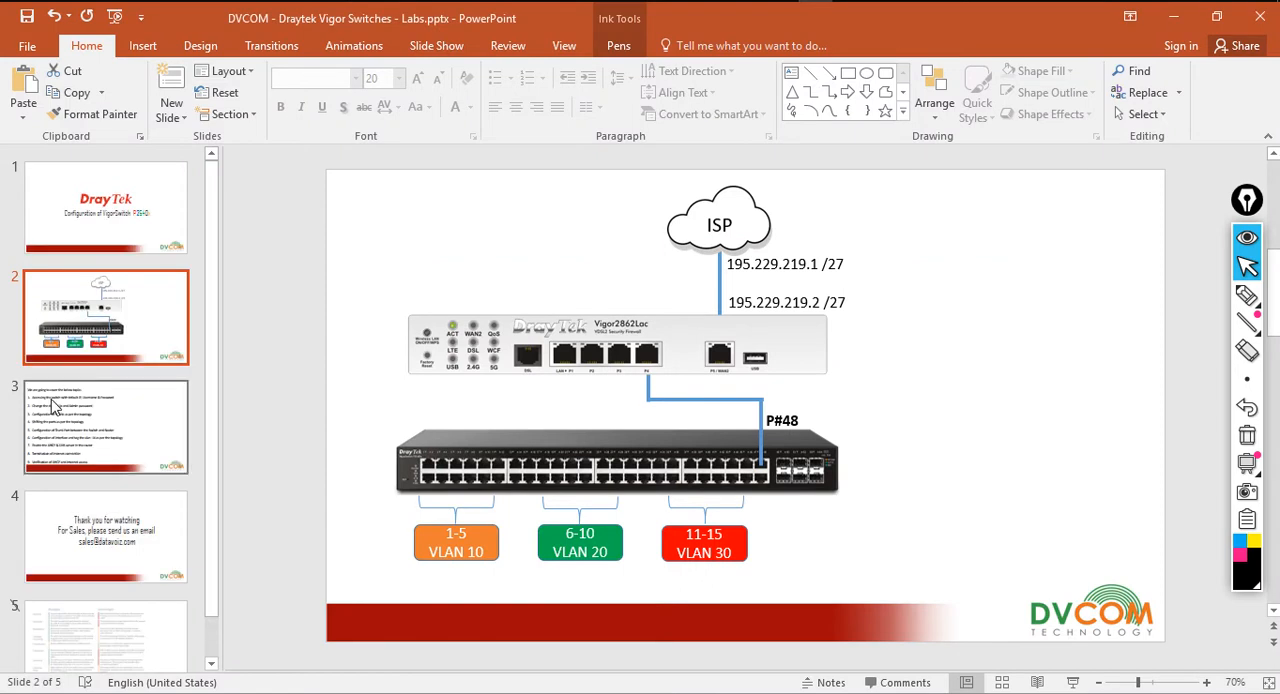
left_click_drag(360, 368, 628, 381)
left_click(100, 315)
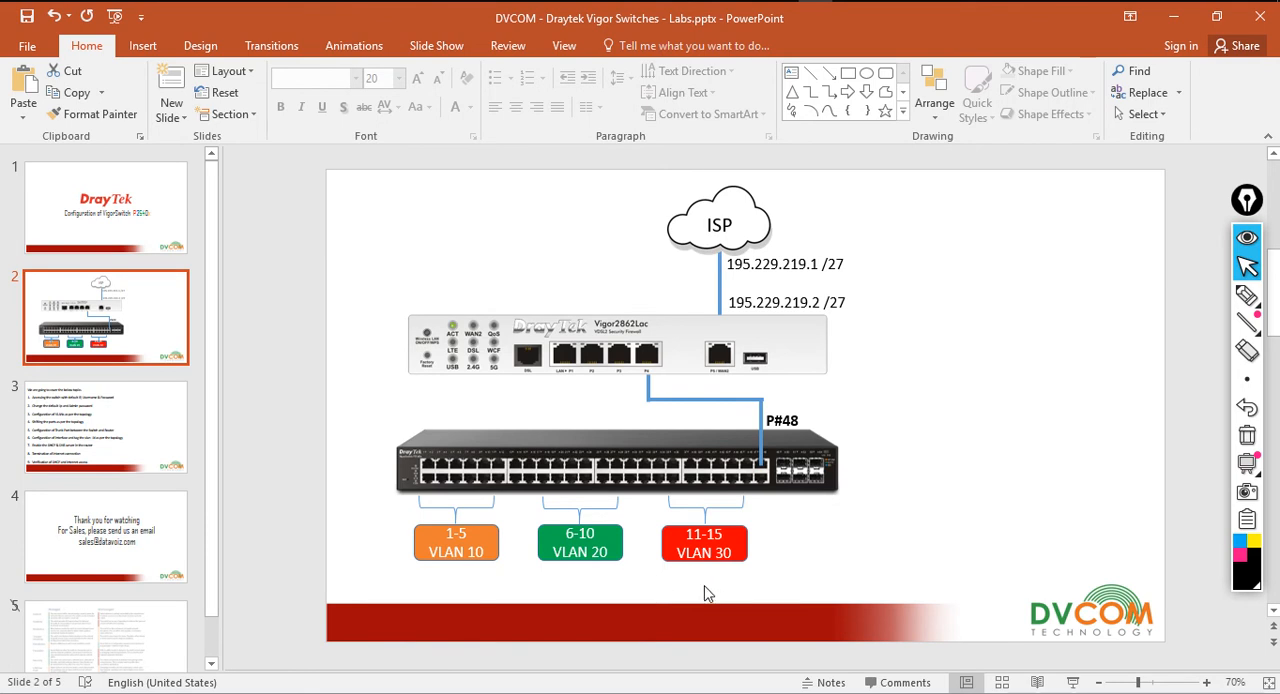
Return to the browser and open the Interface Settings page in the switch's VLAN Management settings
left_click(1172, 17)
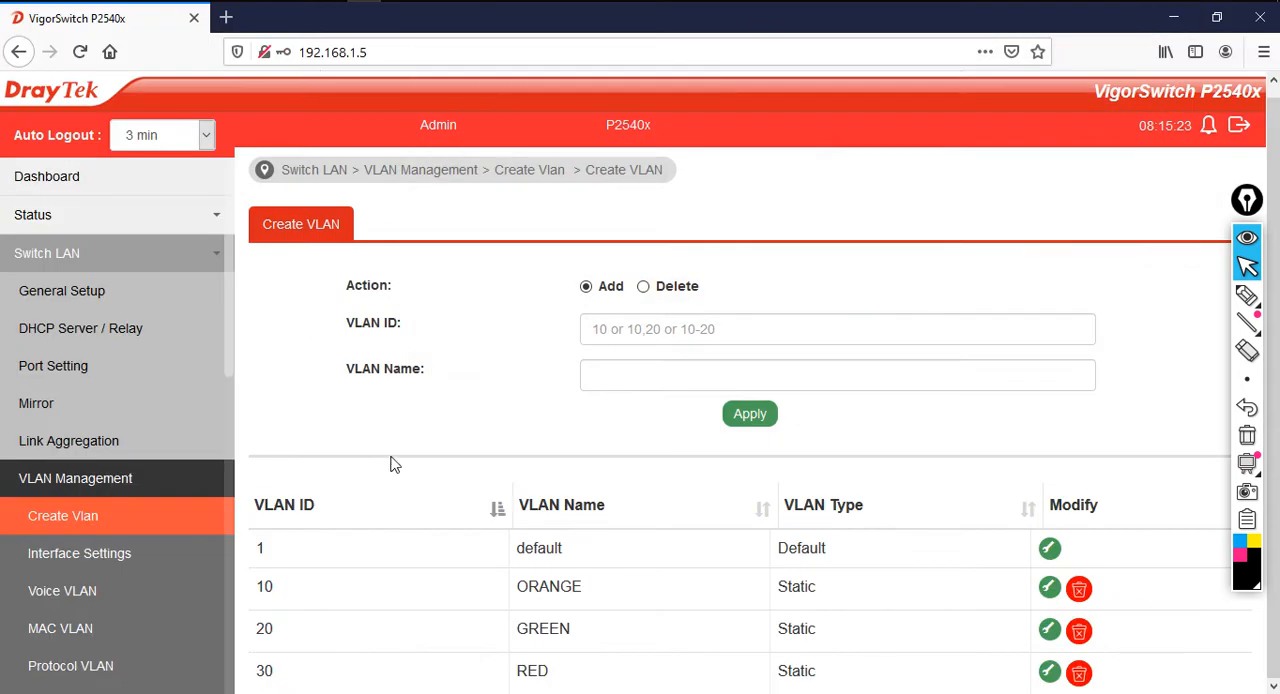
left_click(109, 556)
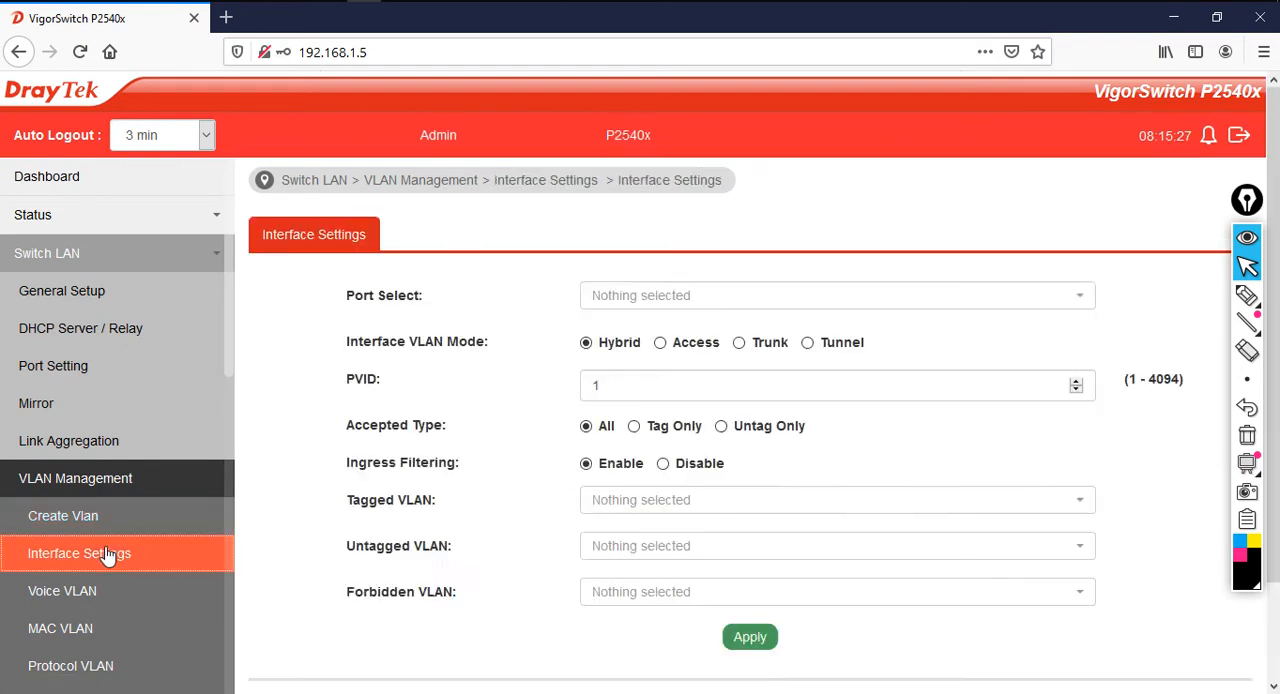
left_click(101, 488)
left_click(101, 488)
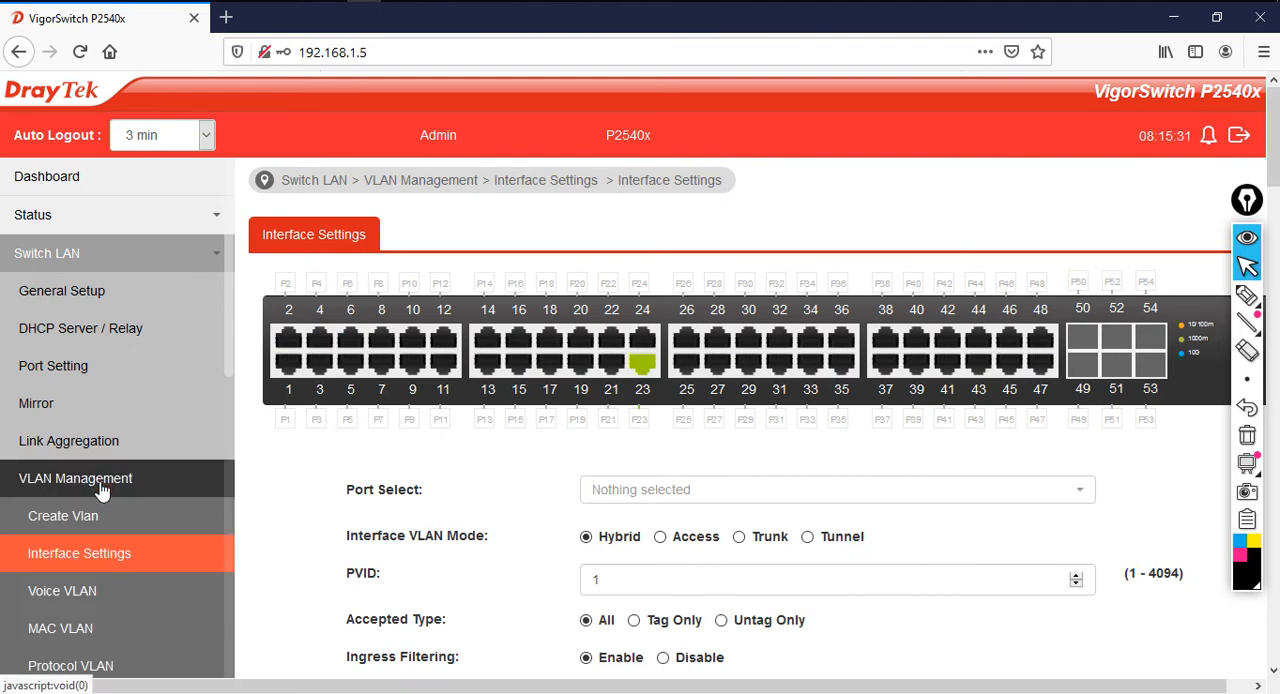
left_click(110, 557)
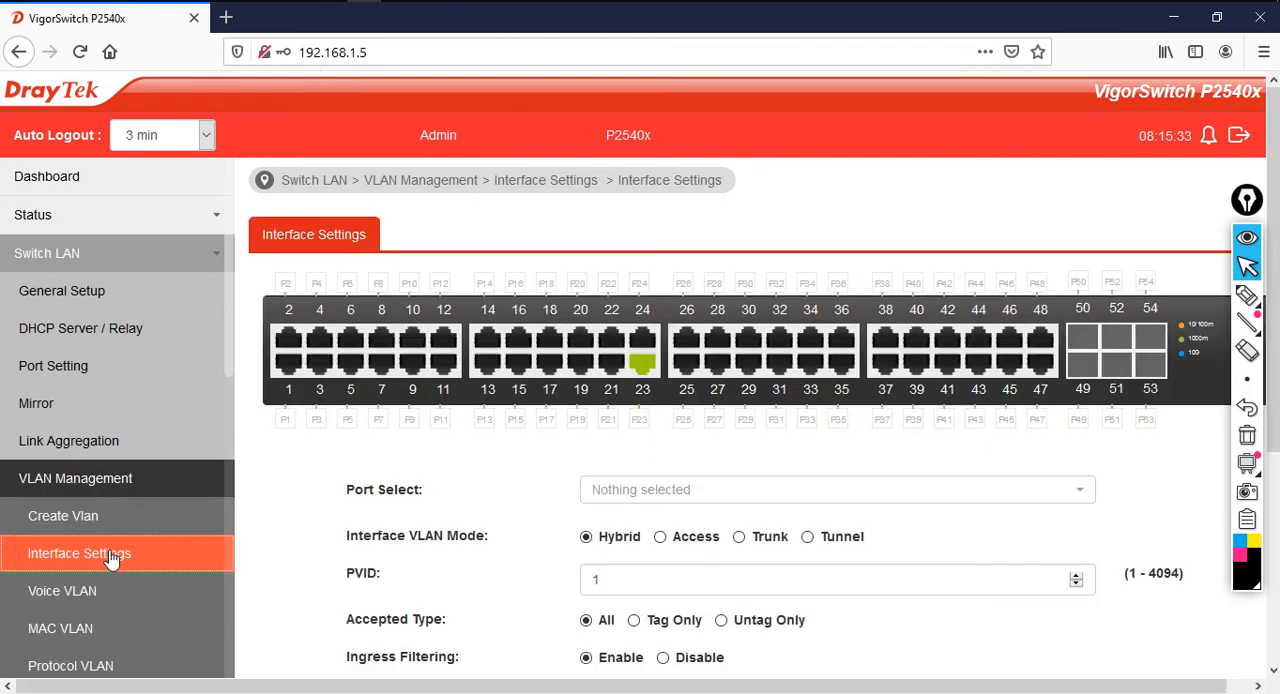
Select ports GE1, GE2, GE3, GE4 and GE5 as the ports to configure in the interface VLAN settings
scroll(497, 532, "down", 1)
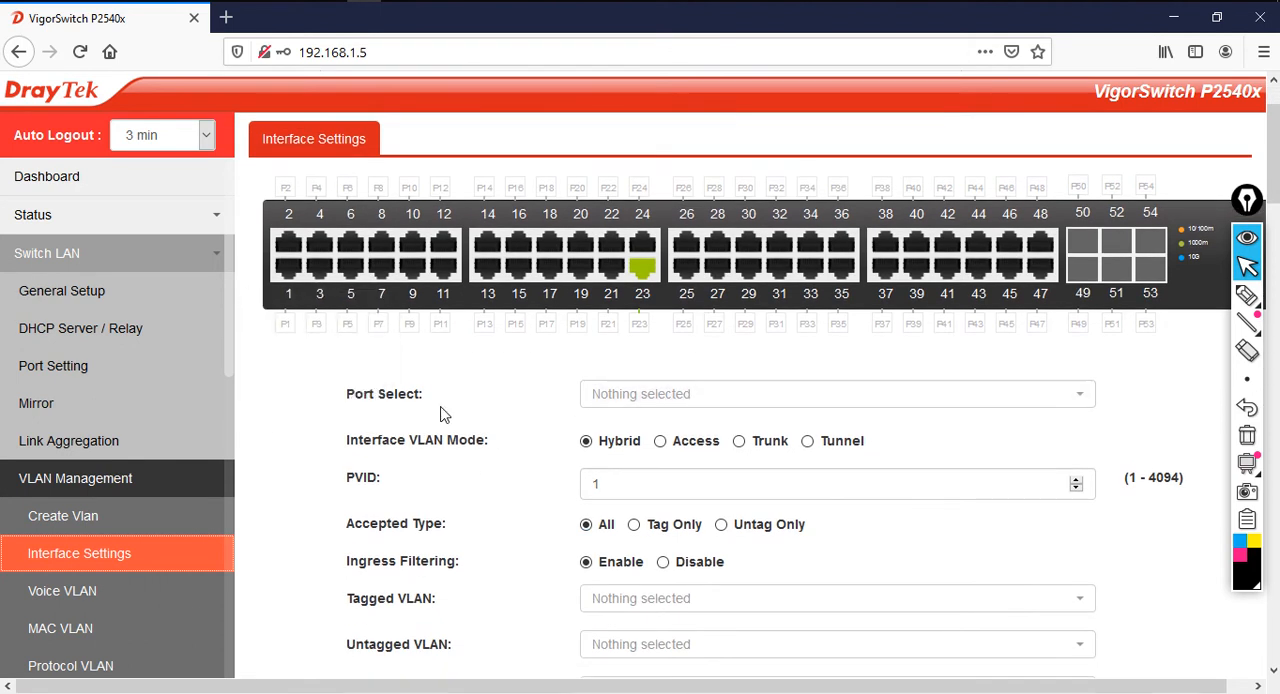
left_click_drag(346, 394, 421, 400)
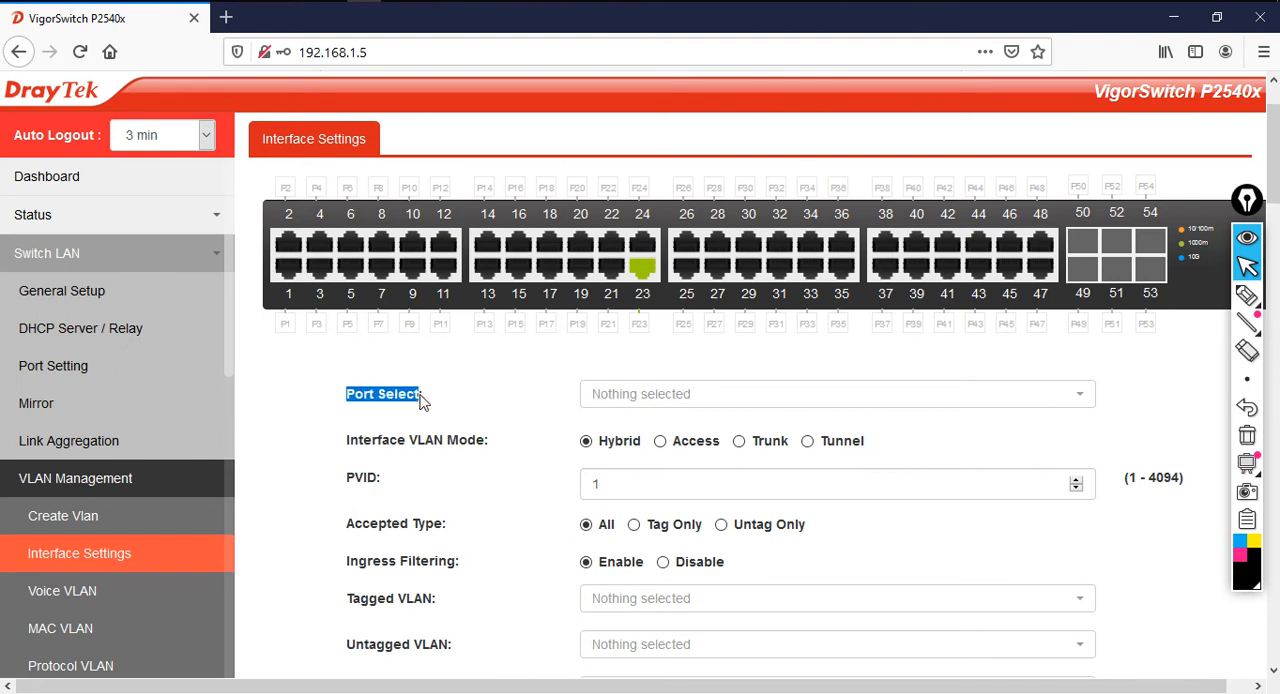
left_click(711, 402)
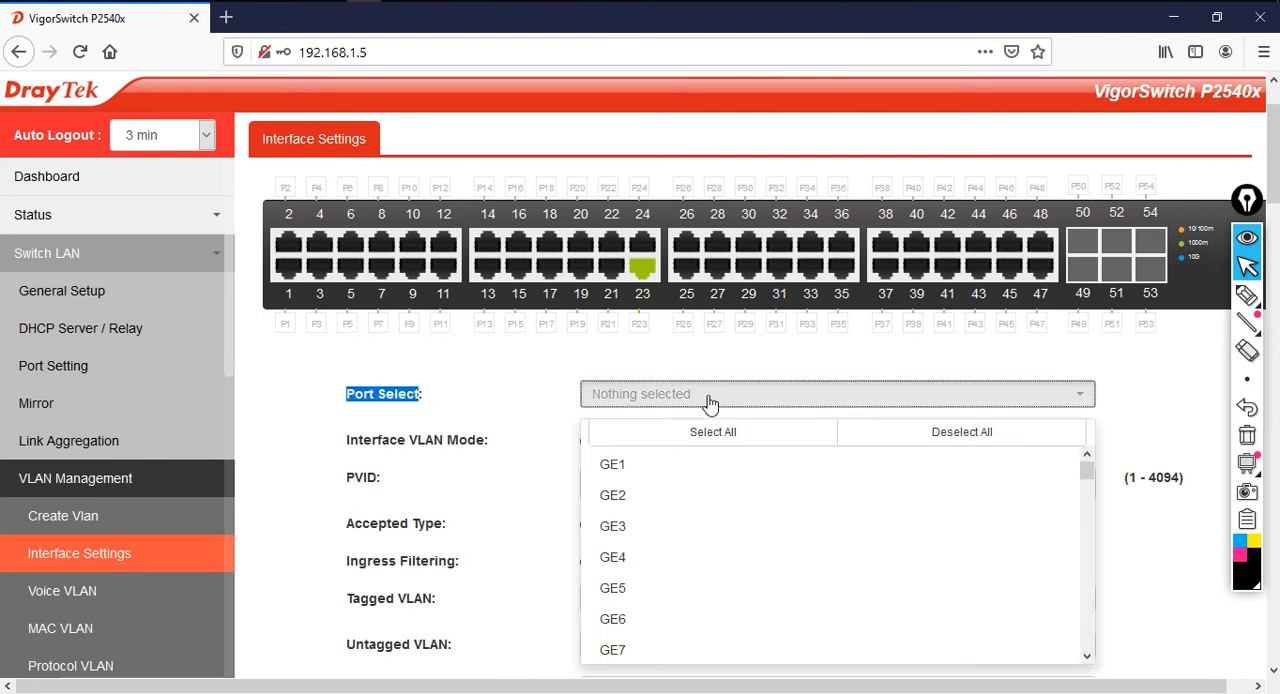
left_click(656, 474)
left_click(660, 500)
left_click(661, 530)
left_click(660, 560)
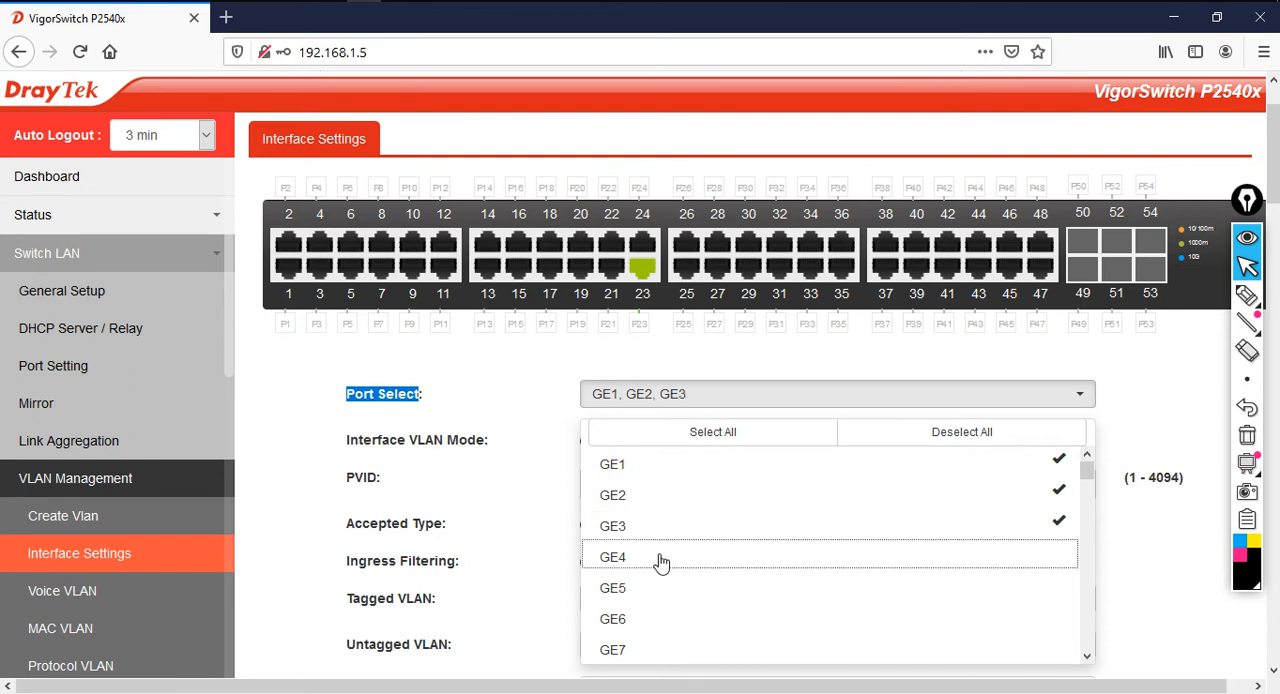
left_click(662, 591)
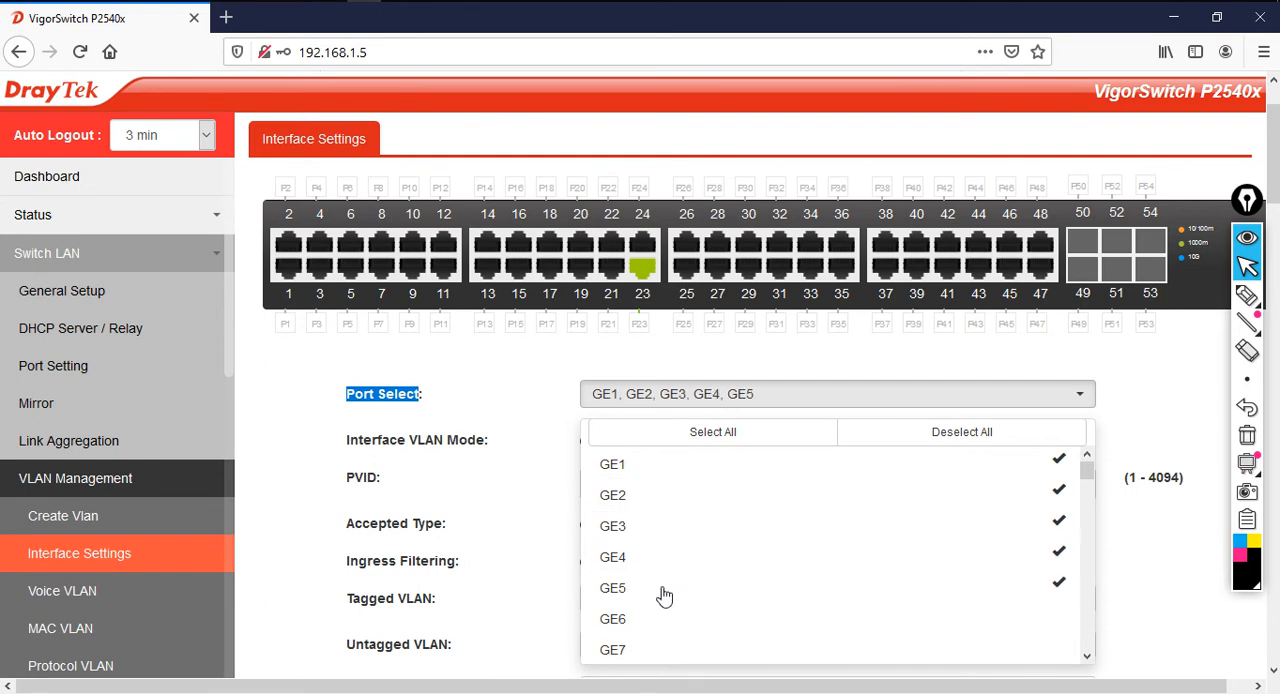
left_click(548, 430)
Set the selected ports GE1 to GE5 to Access mode with PVID 10, apply the settings and acknowledge the confirmation
scroll(689, 487, "down", 3)
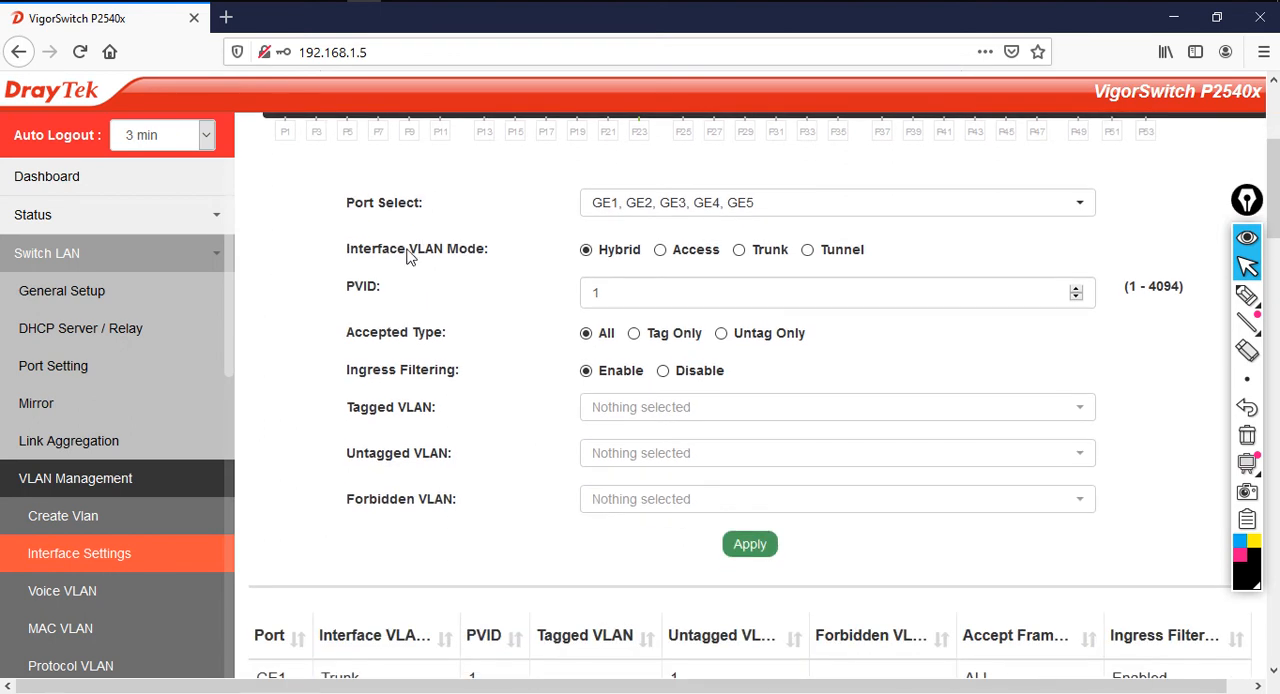
left_click_drag(351, 256, 489, 264)
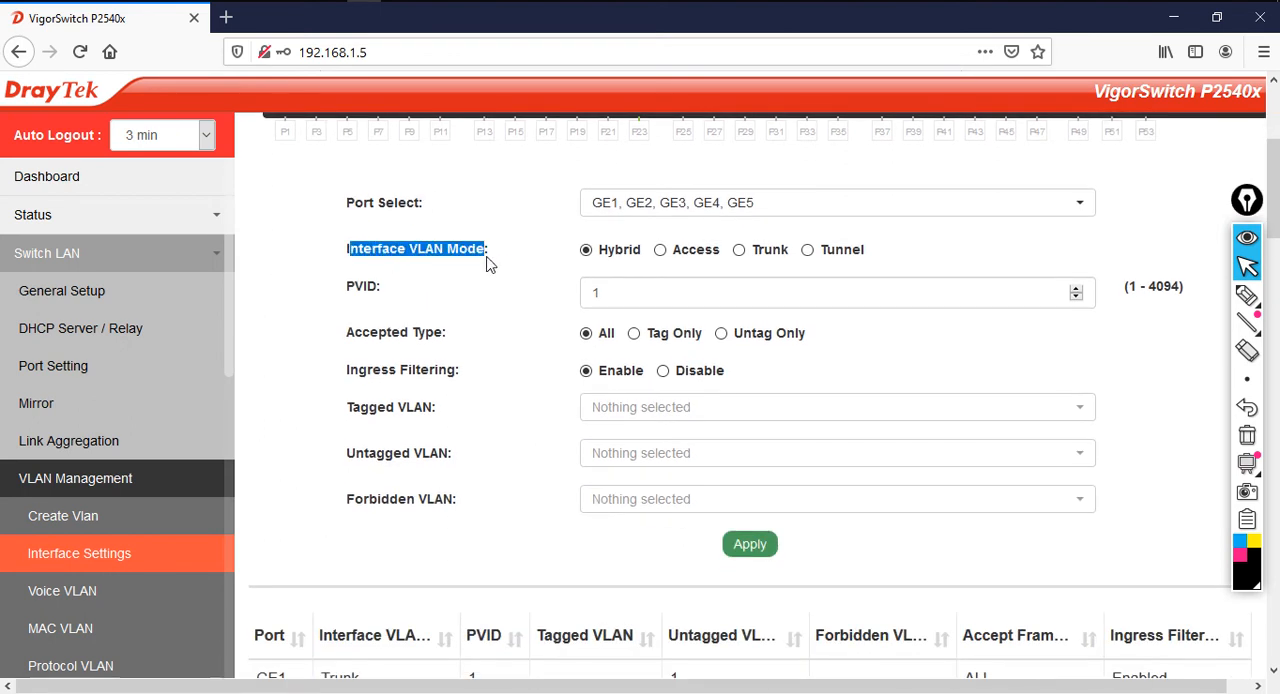
left_click(660, 250)
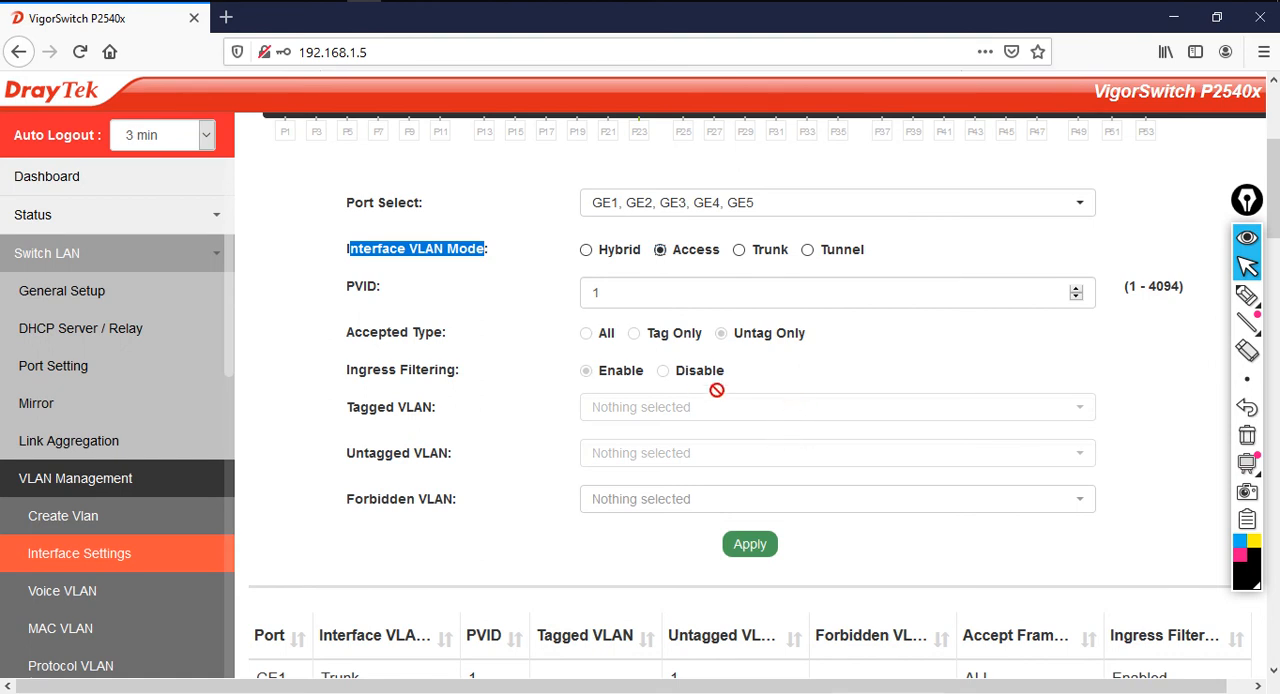
left_click(656, 304)
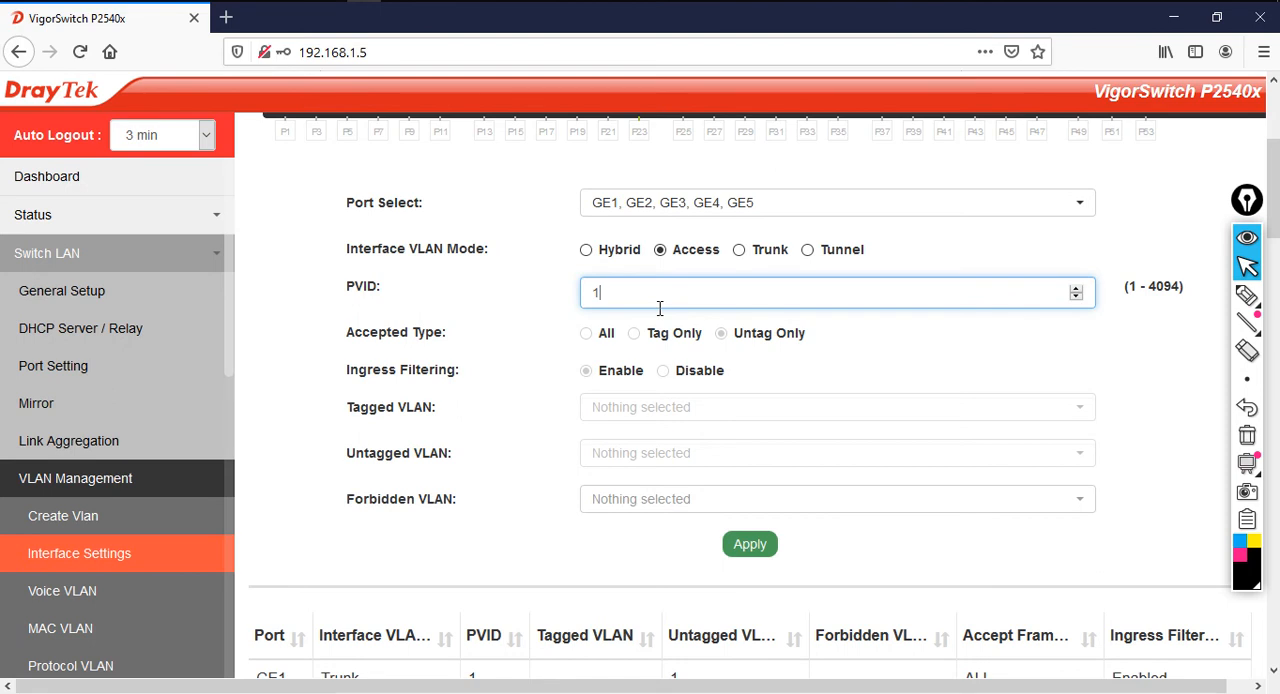
left_click(677, 452)
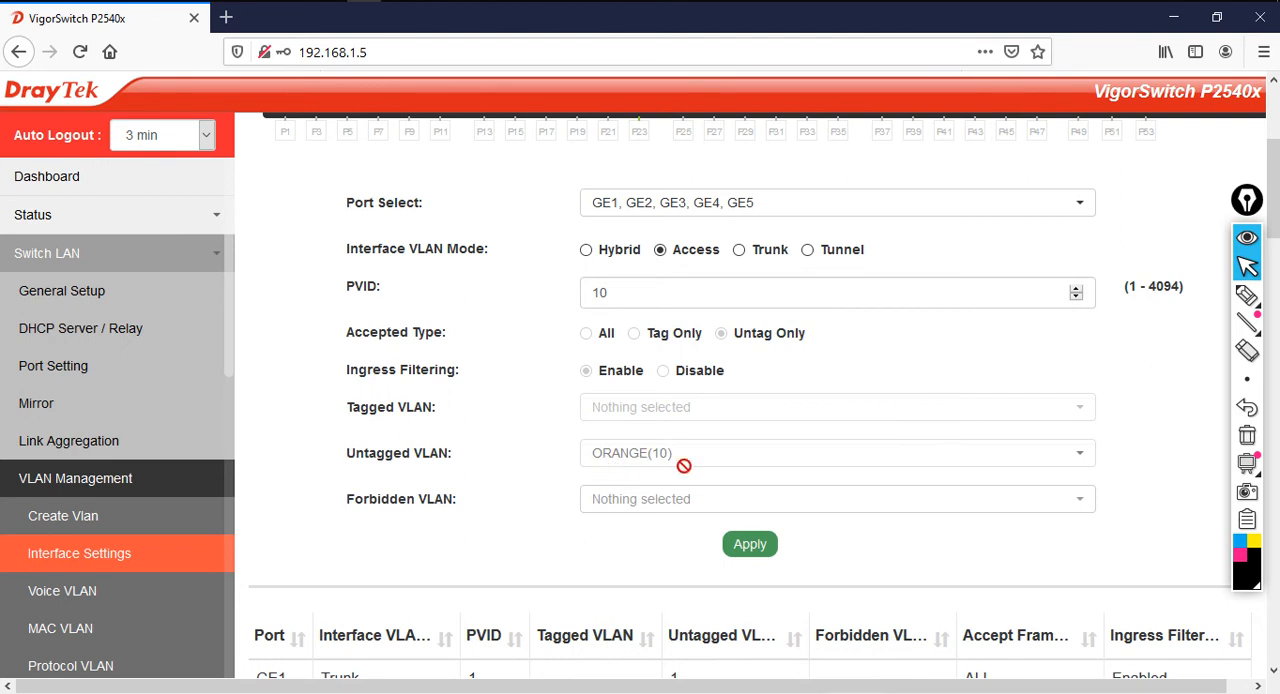
left_click(750, 548)
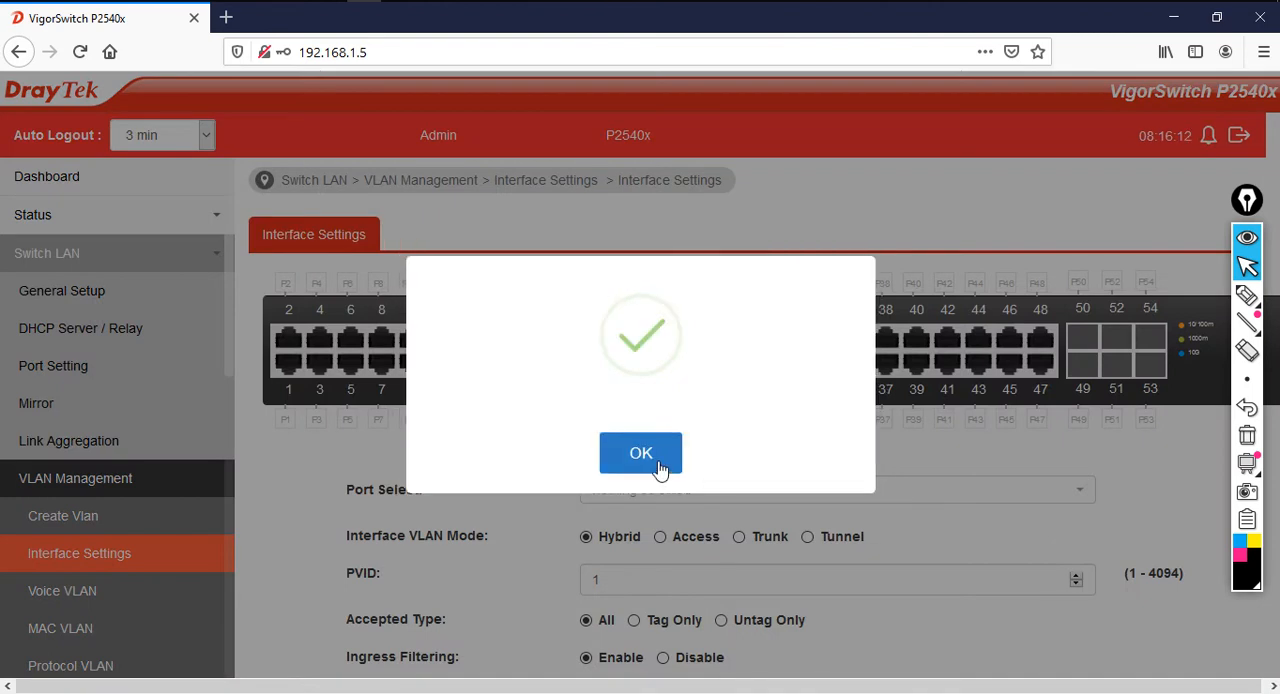
left_click(660, 468)
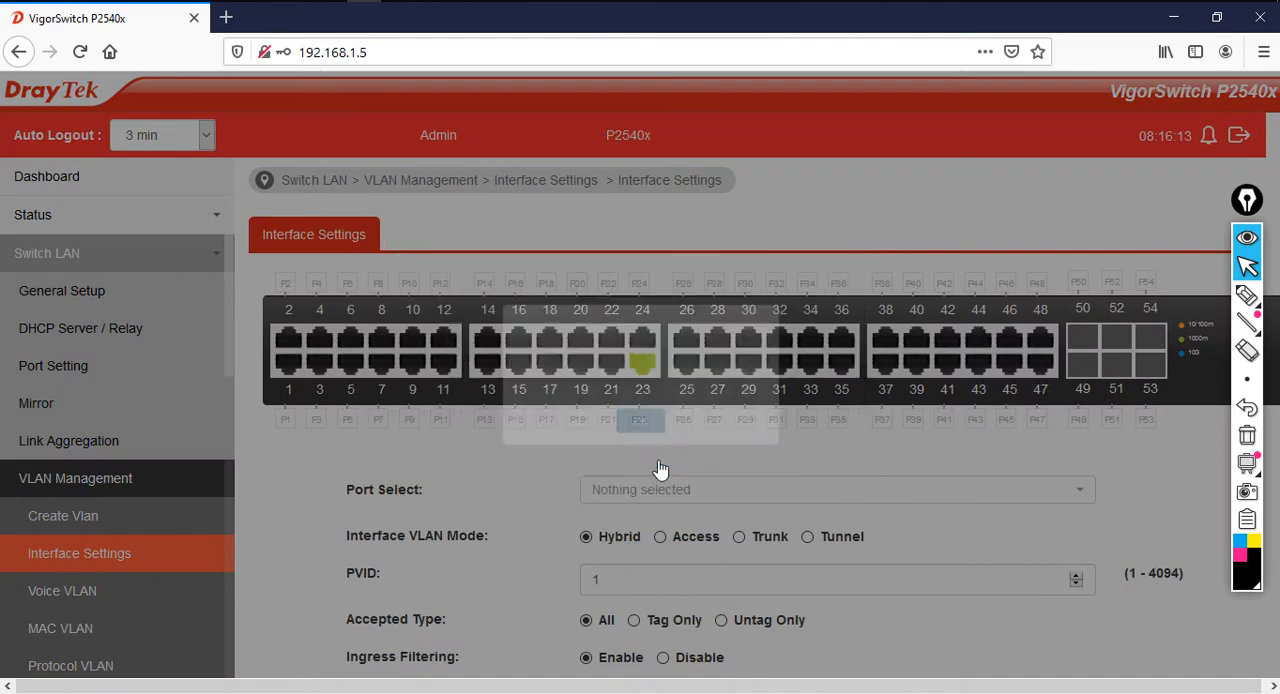
Check the mode, PVID, untagged VLAN and accepted frame type of GE1 to GE5 in the port table
scroll(750, 545, "down", 5)
scroll(744, 548, "down", 3)
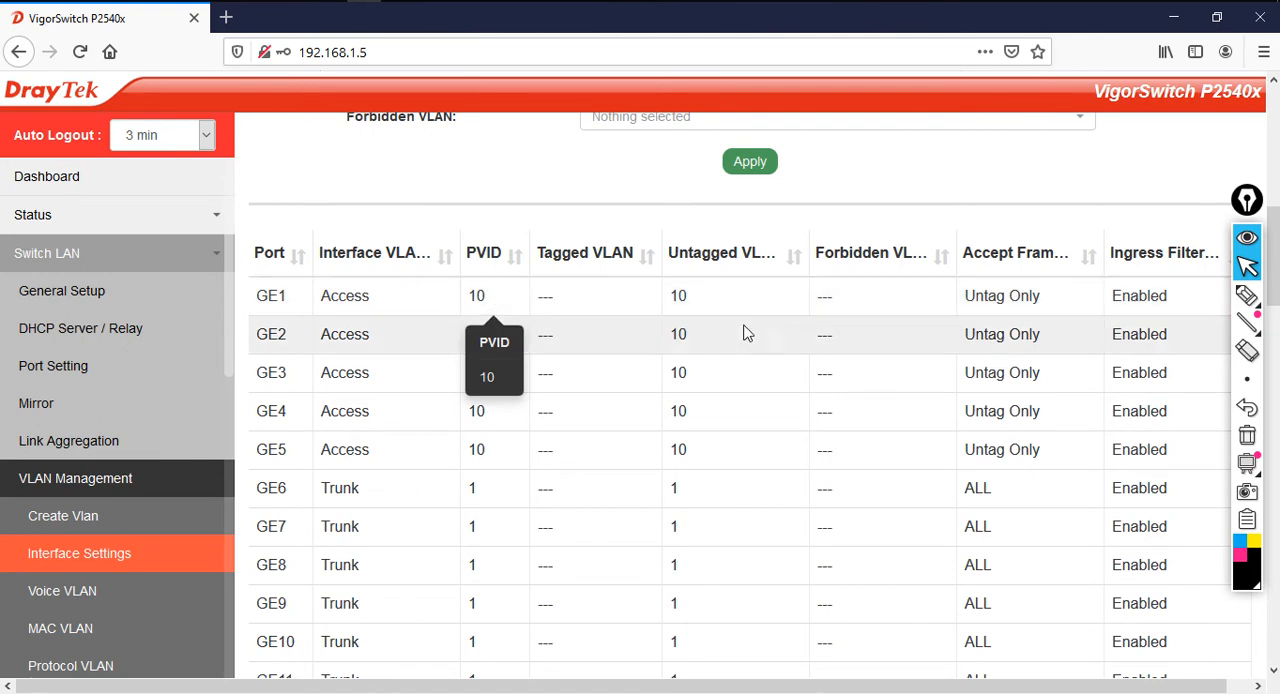
left_click_drag(963, 300, 1039, 308)
left_click_drag(952, 373, 1020, 381)
left_click(1010, 410)
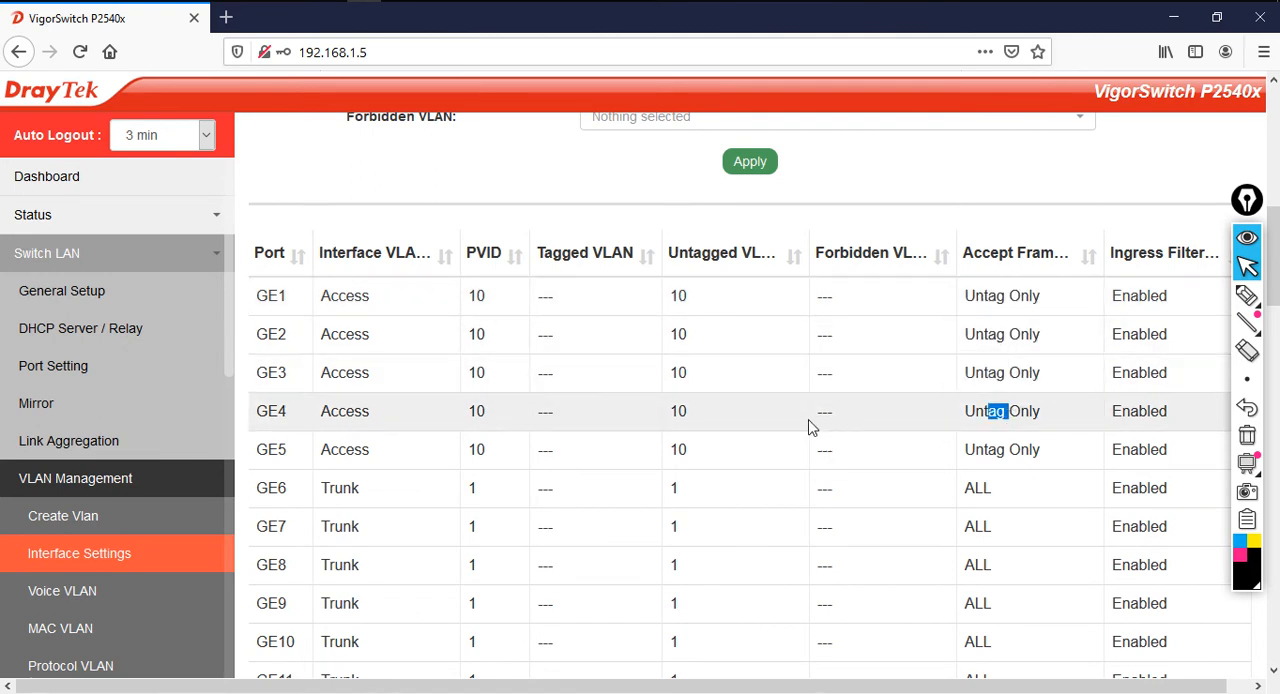
Select ports GE6, GE7, GE8, GE9 and GE10 for the next interface VLAN assignment
scroll(811, 425, "up", 3)
scroll(657, 220, "up", 3)
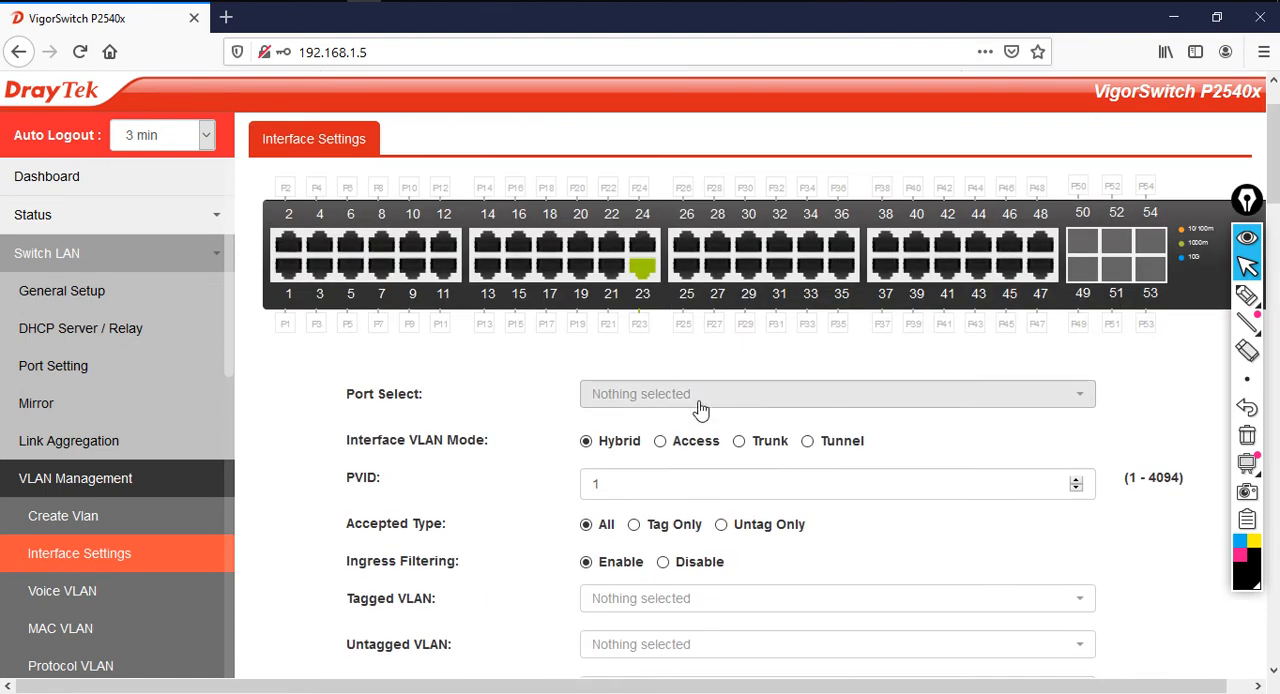
left_click(701, 396)
scroll(710, 493, "down", 2)
left_click(652, 533)
left_click(657, 565)
left_click(658, 594)
left_click(676, 650)
left_click(1172, 570)
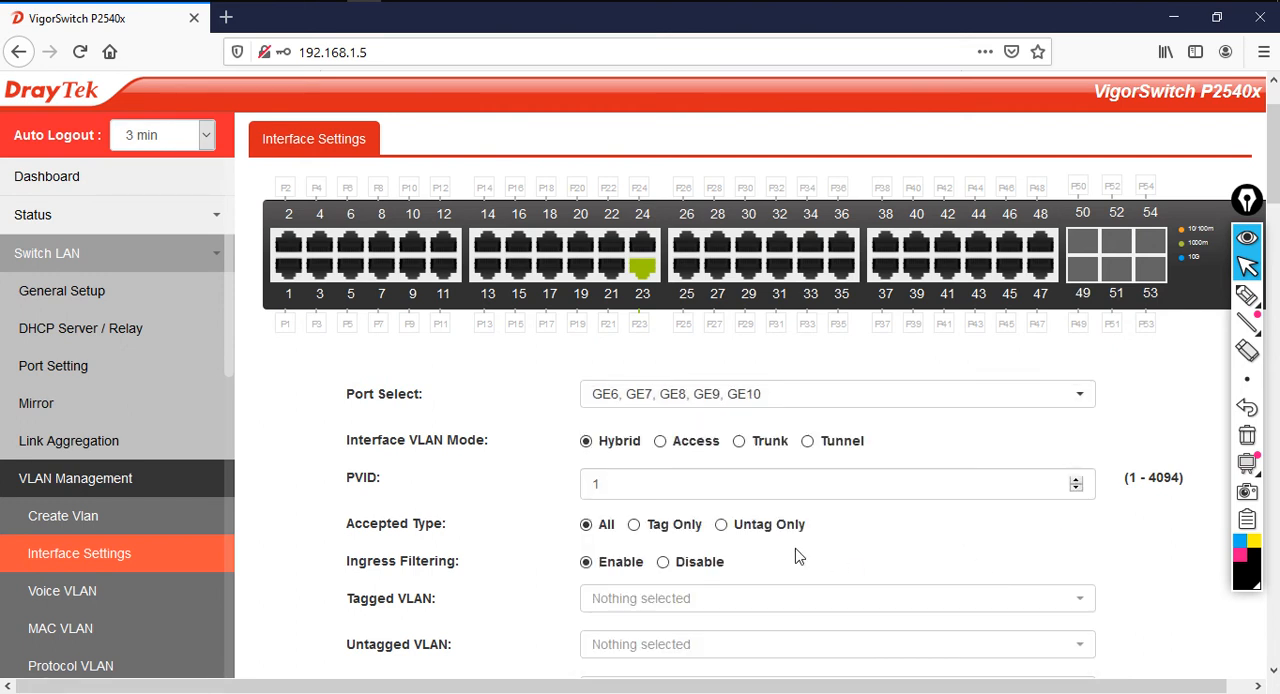
Apply Access mode with PVID 20 to ports GE6 to GE10, acknowledge the confirmation and check their entries in the port table
scroll(753, 522, "down", 2)
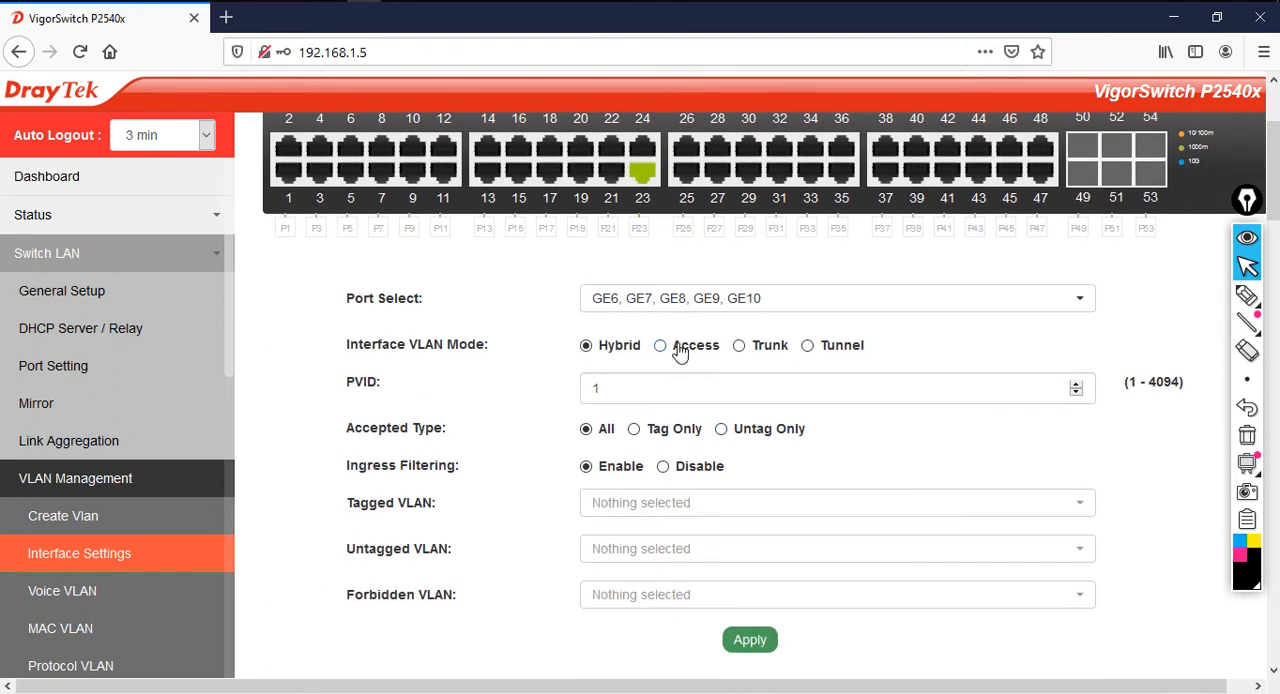
left_click(663, 352)
left_click_drag(677, 396, 576, 389)
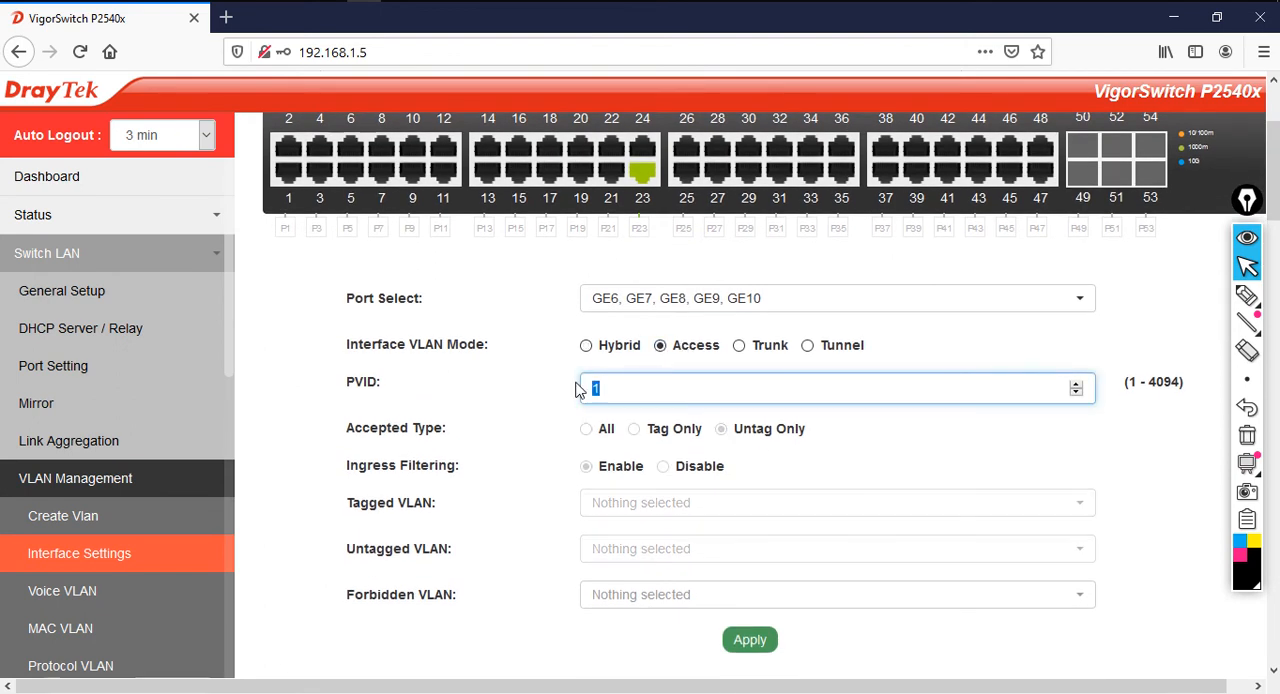
left_click_drag(598, 388, 685, 554)
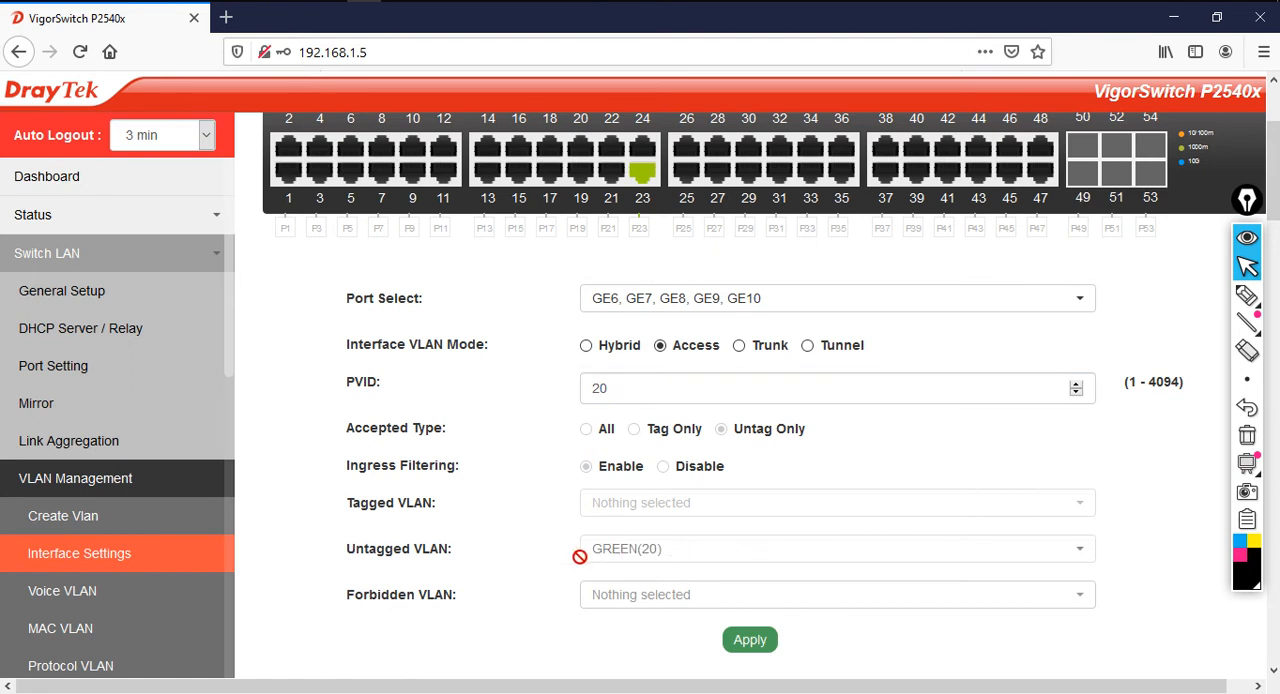
scroll(691, 566, "down", 2)
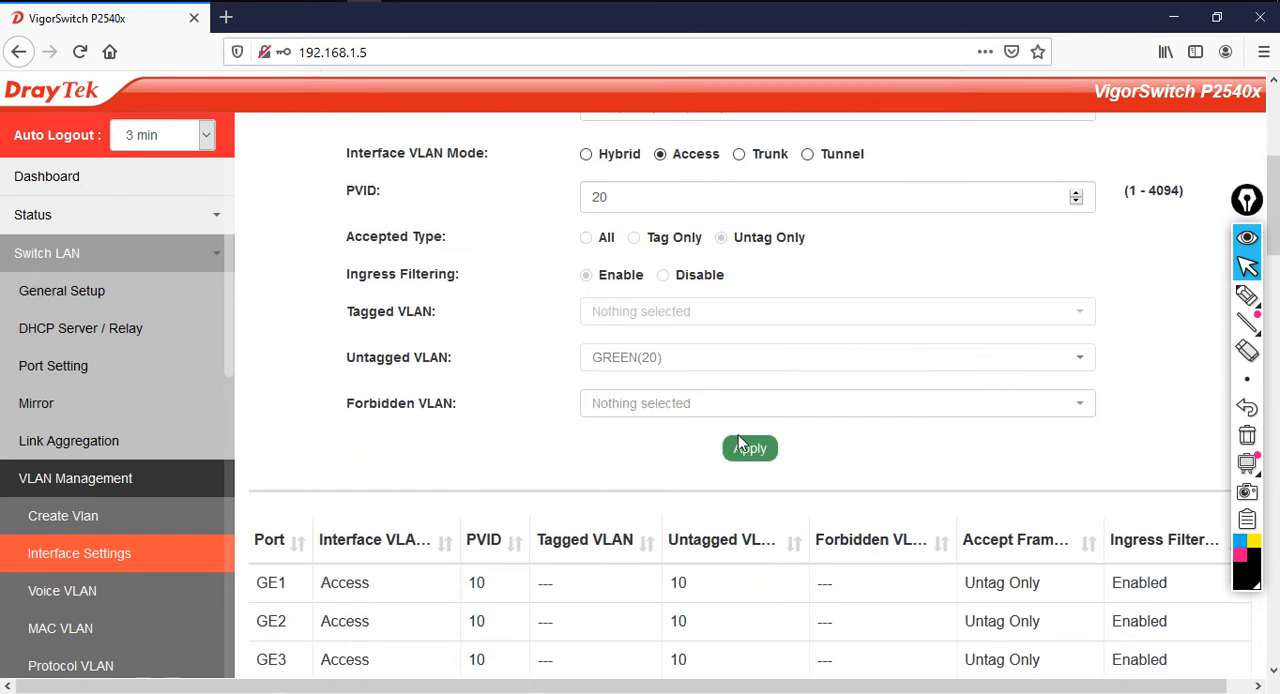
left_click(750, 451)
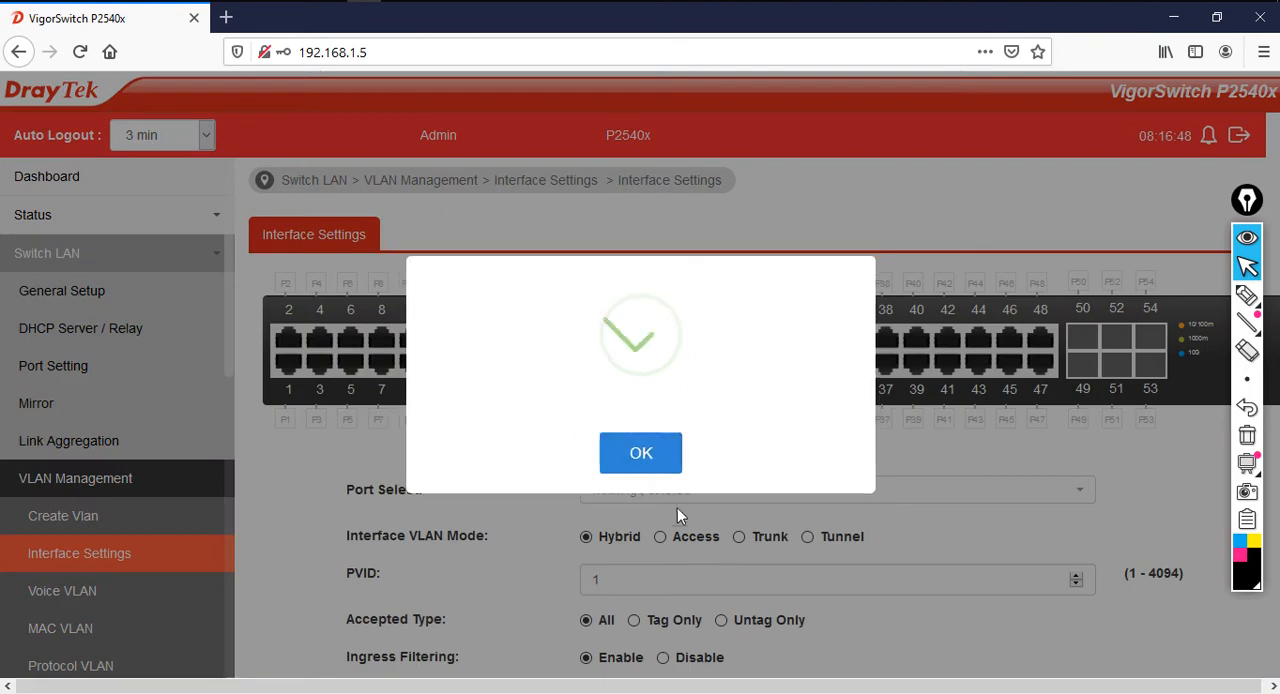
left_click(649, 465)
scroll(654, 566, "down", 5)
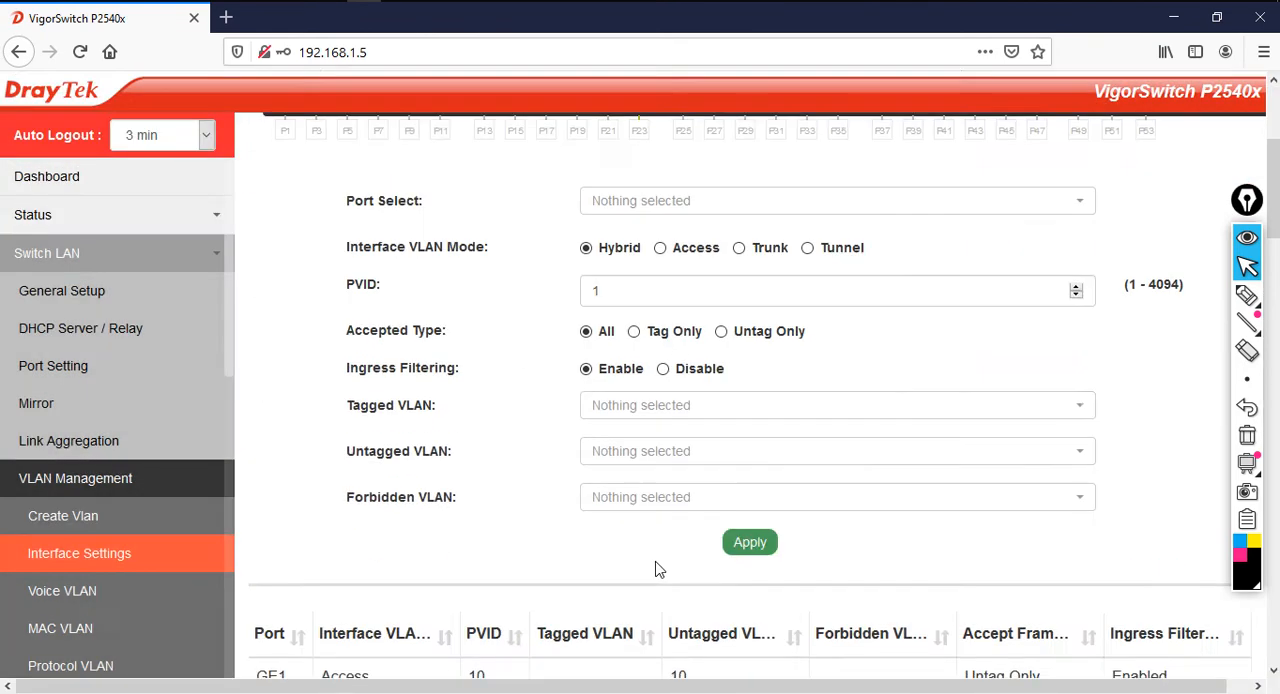
scroll(651, 568, "down", 2)
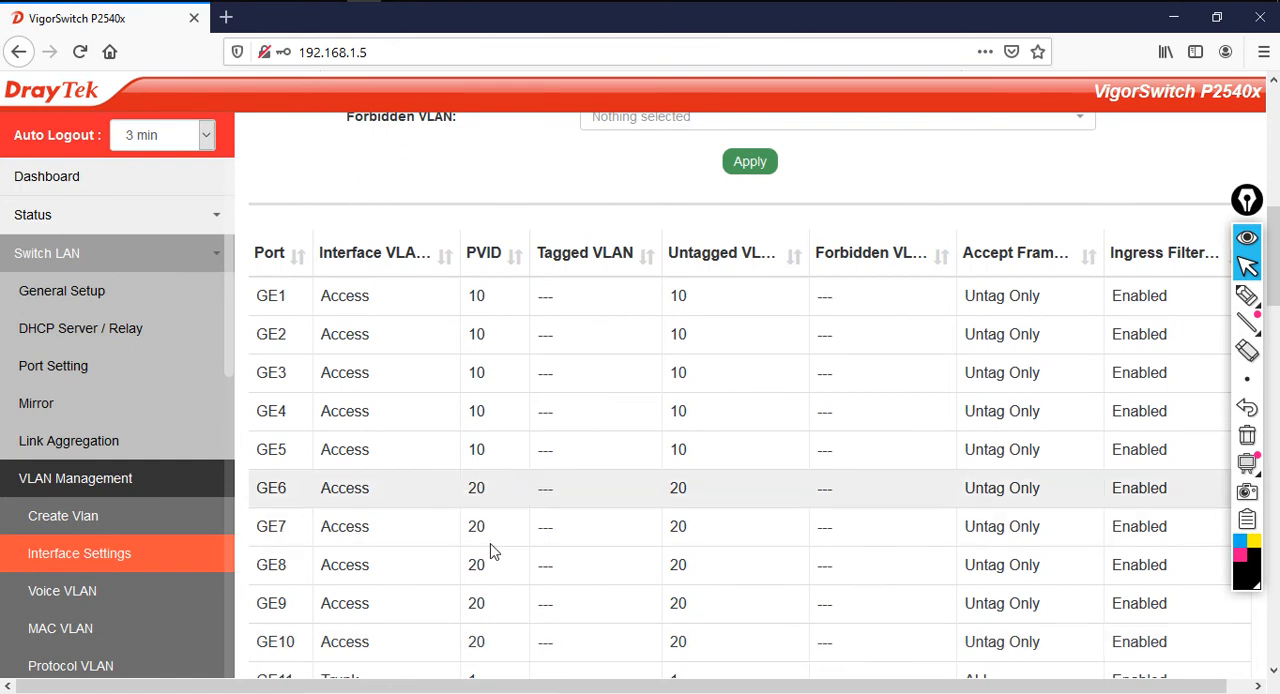
Select ports GE11, GE12, GE13, GE14 and GE15 for the third interface VLAN assignment
scroll(660, 624, "up", 8)
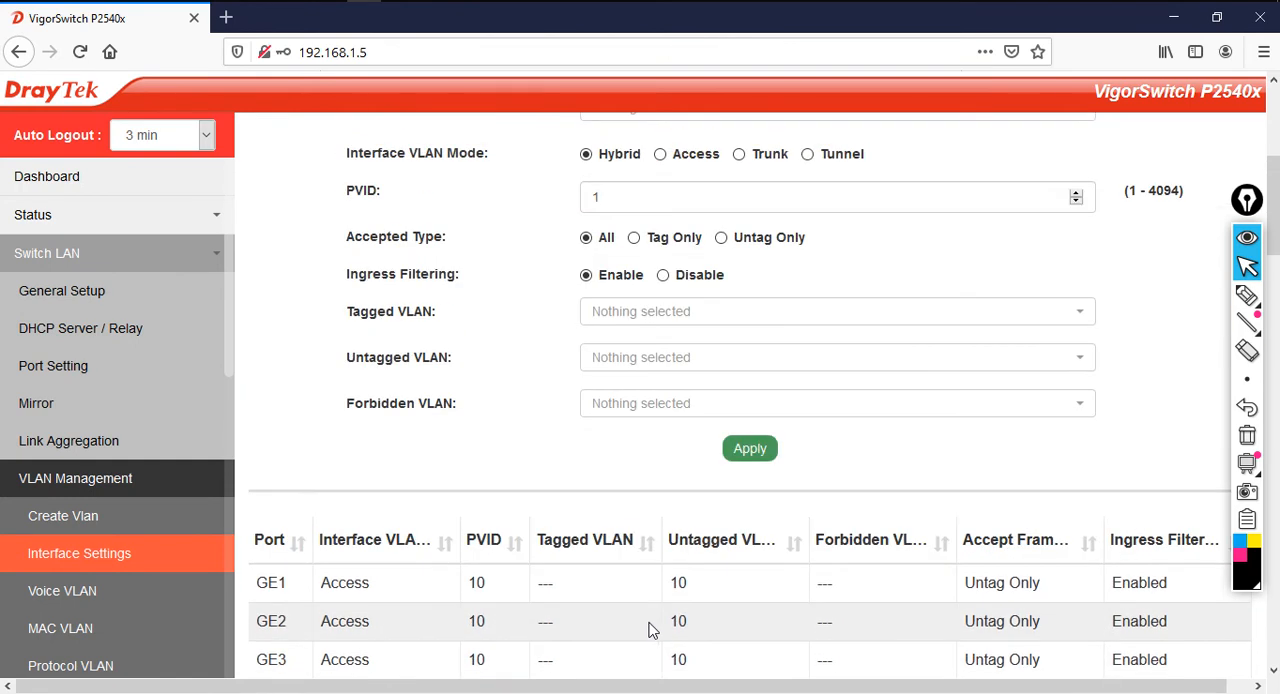
left_click(675, 398)
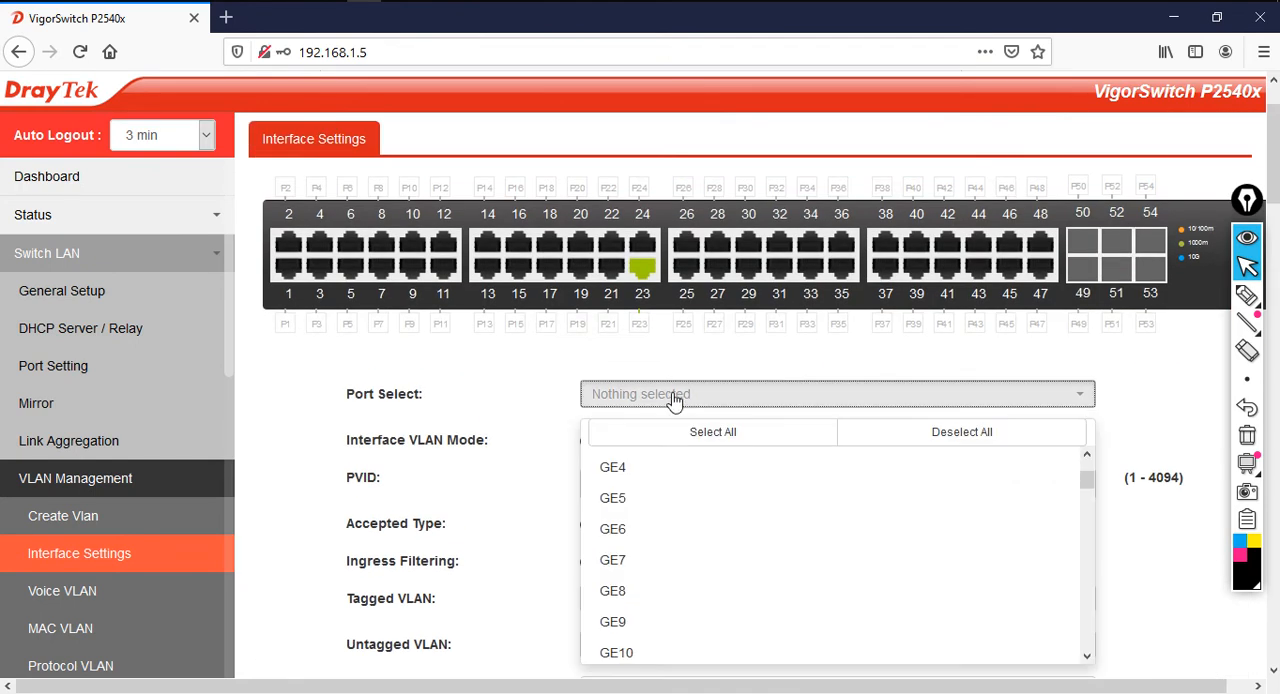
scroll(722, 582, "down", 2)
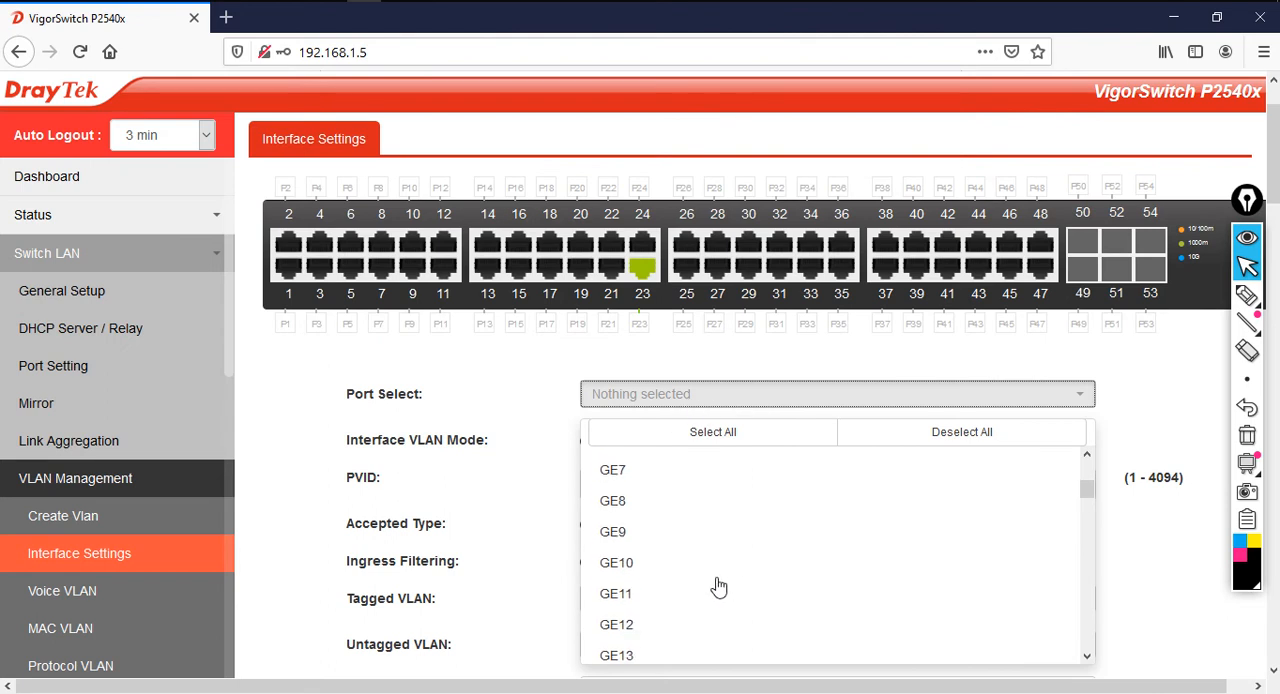
left_click(708, 597)
scroll(712, 598, "down", 4)
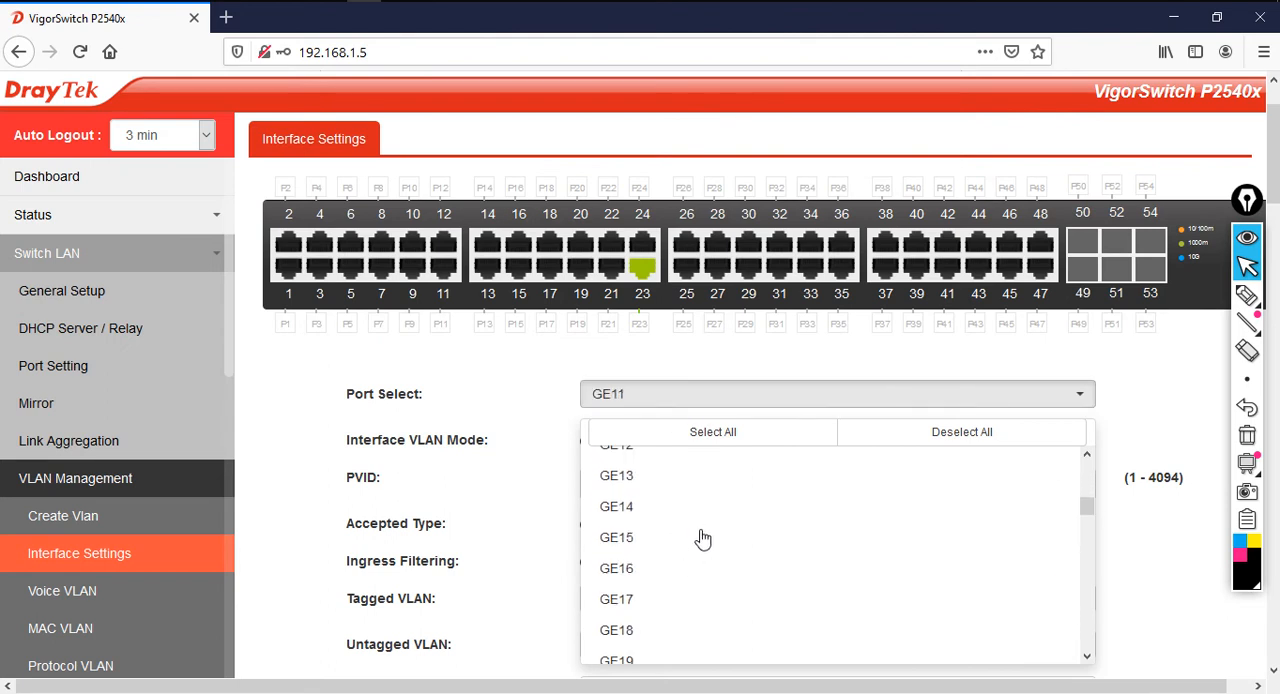
left_click(663, 450)
left_click(688, 487)
left_click(697, 514)
left_click(691, 540)
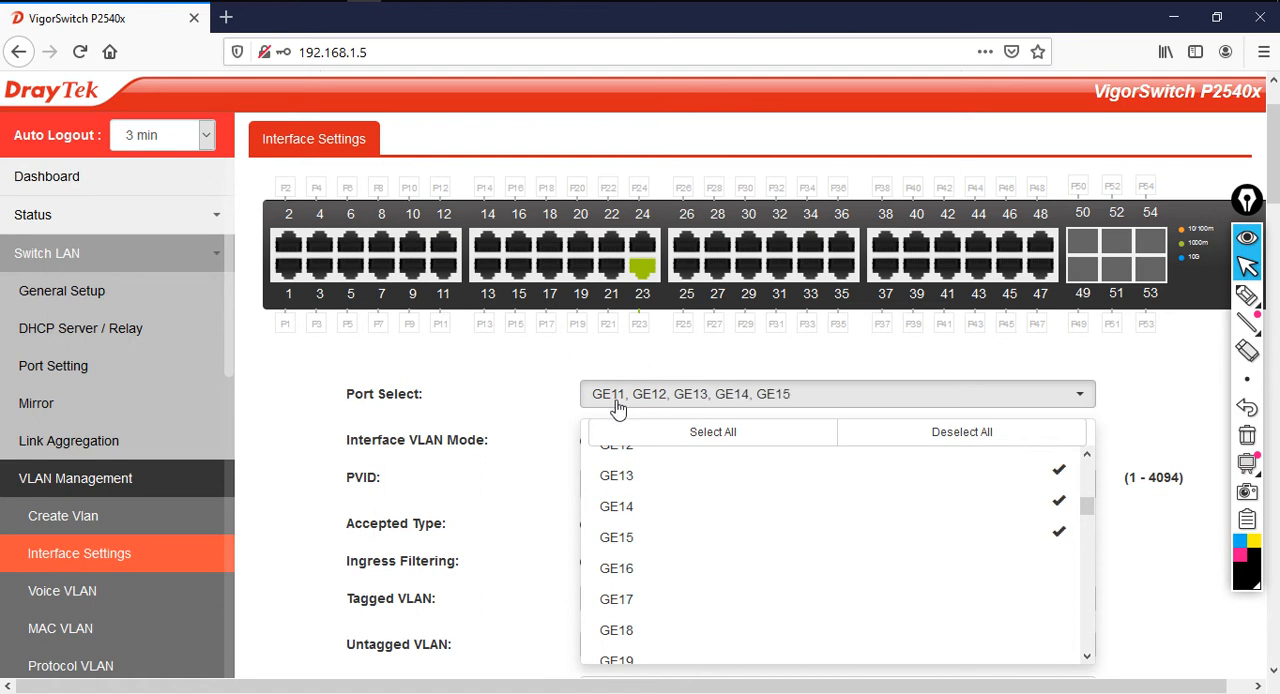
left_click(787, 374)
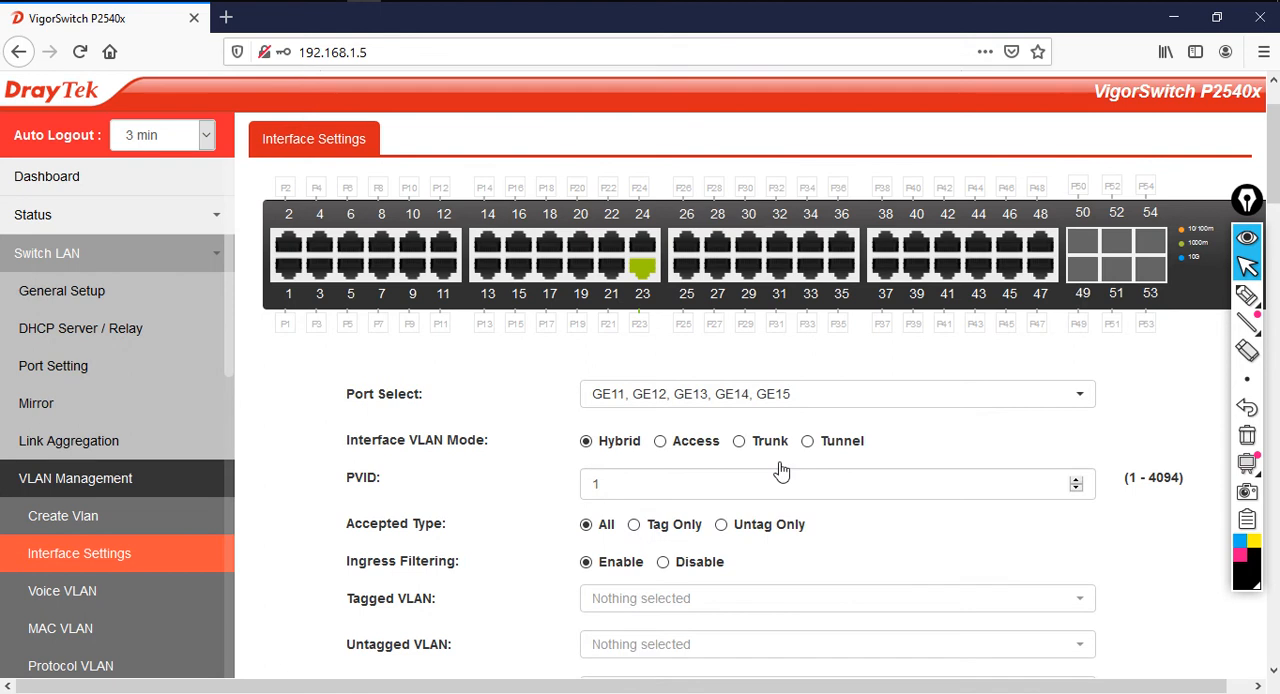
Apply Access mode with PVID 30 to ports GE11 to GE15, acknowledge the confirmation and check their entries in the port table
left_click(662, 441)
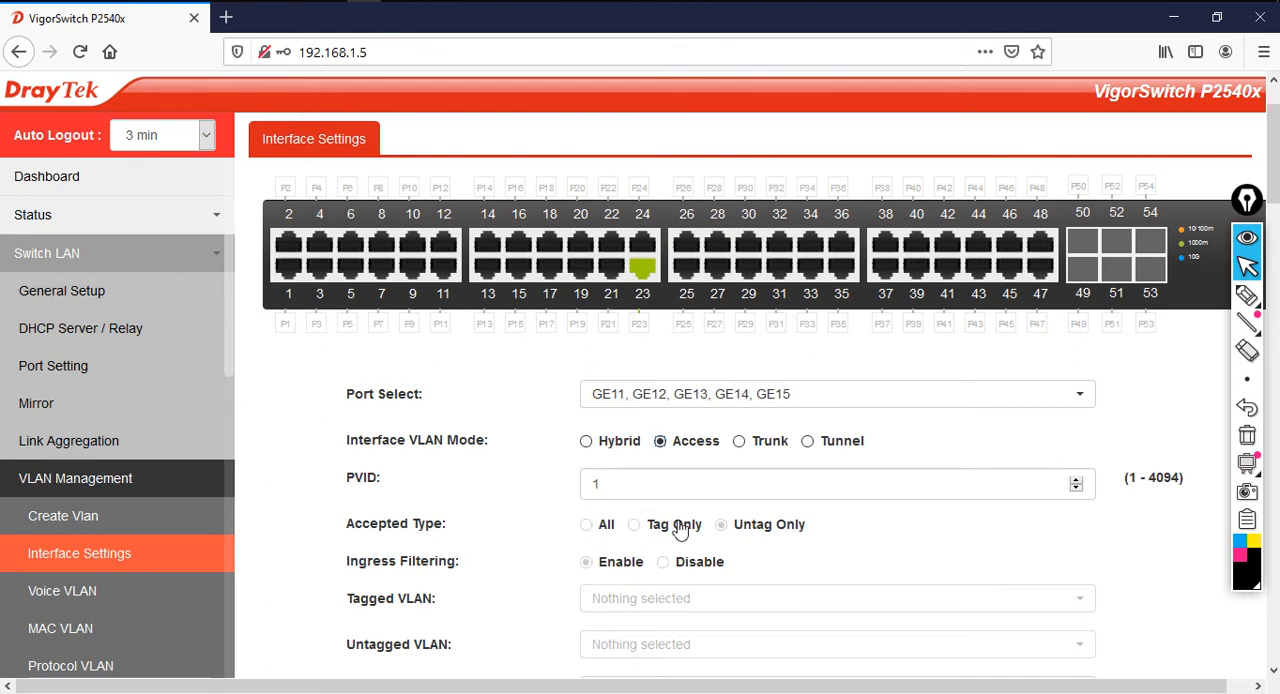
left_click_drag(654, 486, 539, 472)
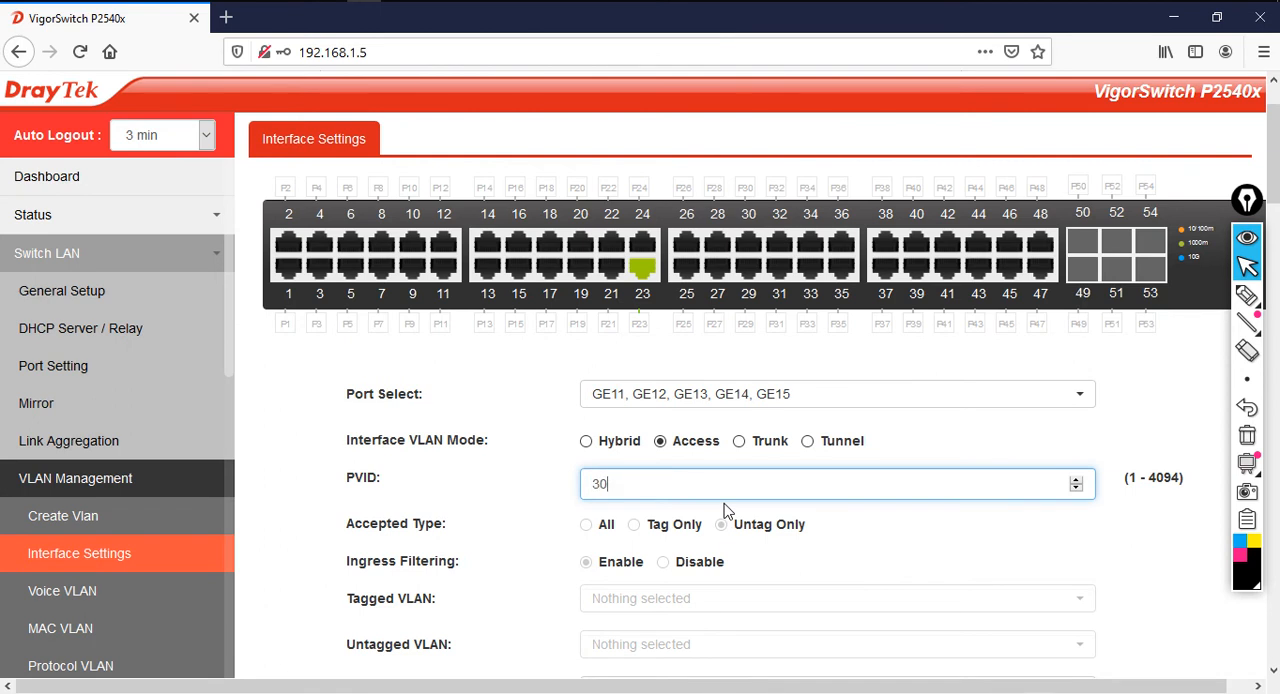
scroll(807, 661, "down", 2)
left_click(725, 560)
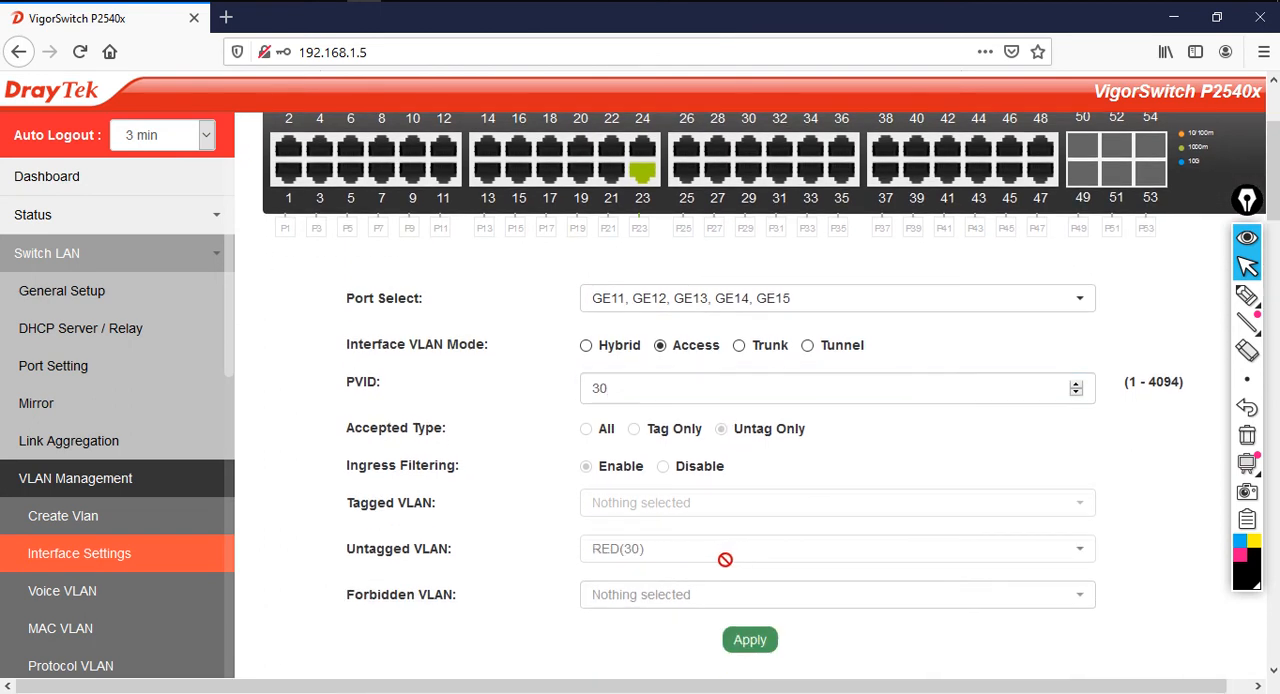
left_click(760, 643)
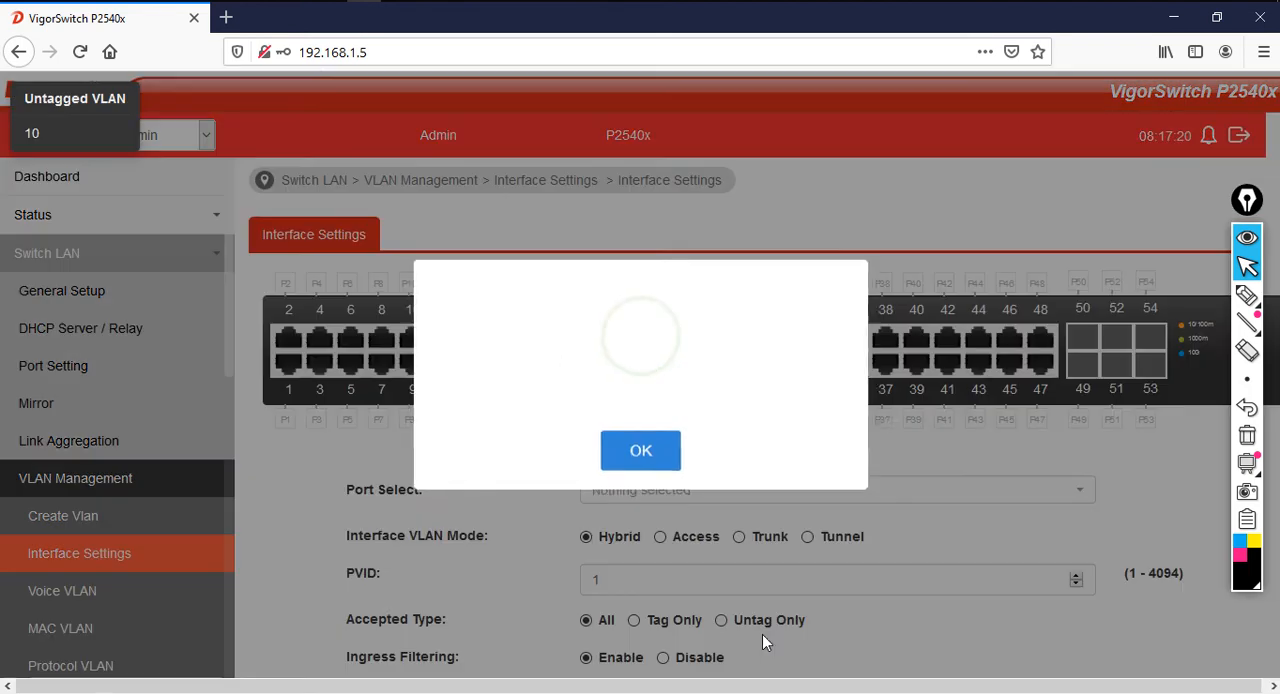
left_click(640, 452)
scroll(738, 560, "down", 8)
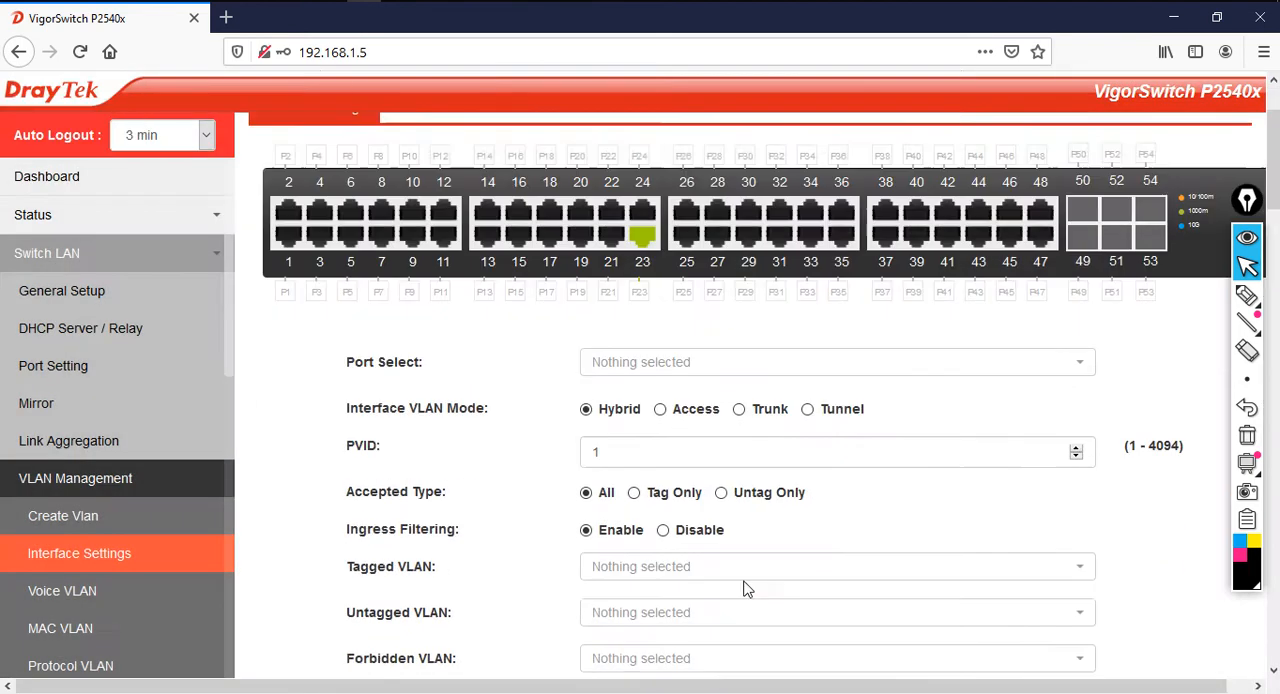
scroll(741, 590, "down", 3)
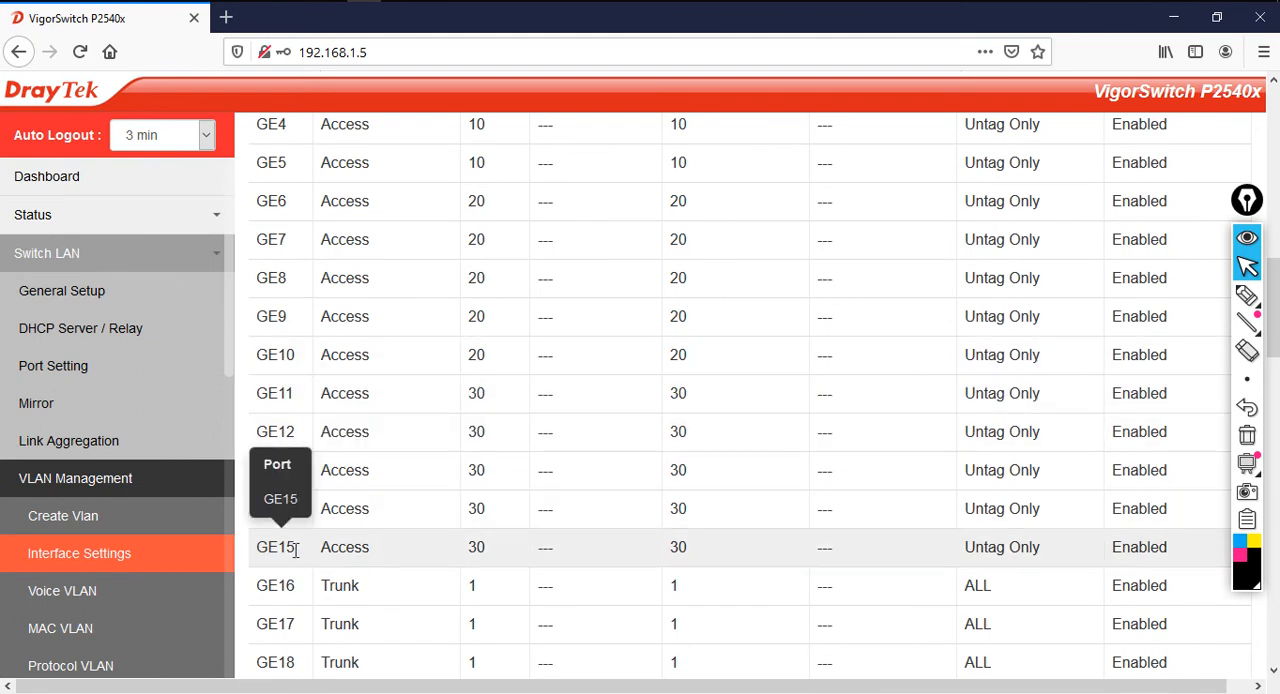
Review the VLAN mode and PVID entries of ports GE1 to GE15 in the port table
scroll(457, 546, "up", 5)
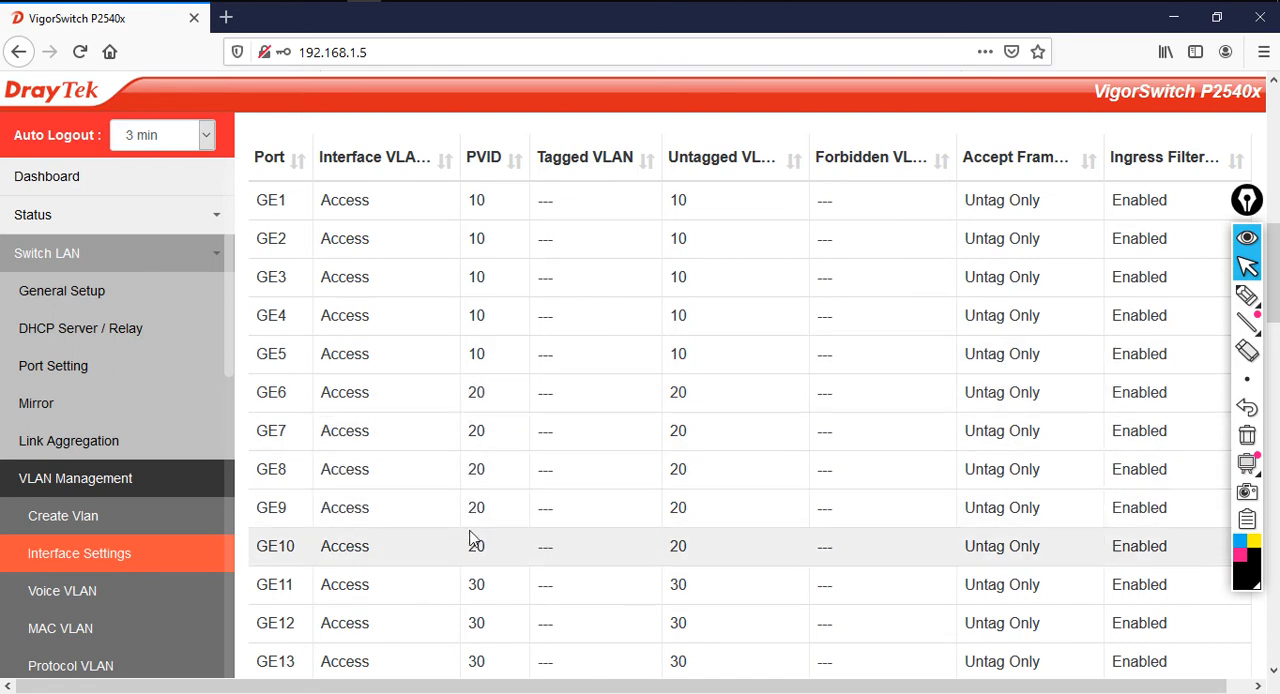
scroll(420, 505, "down", 2)
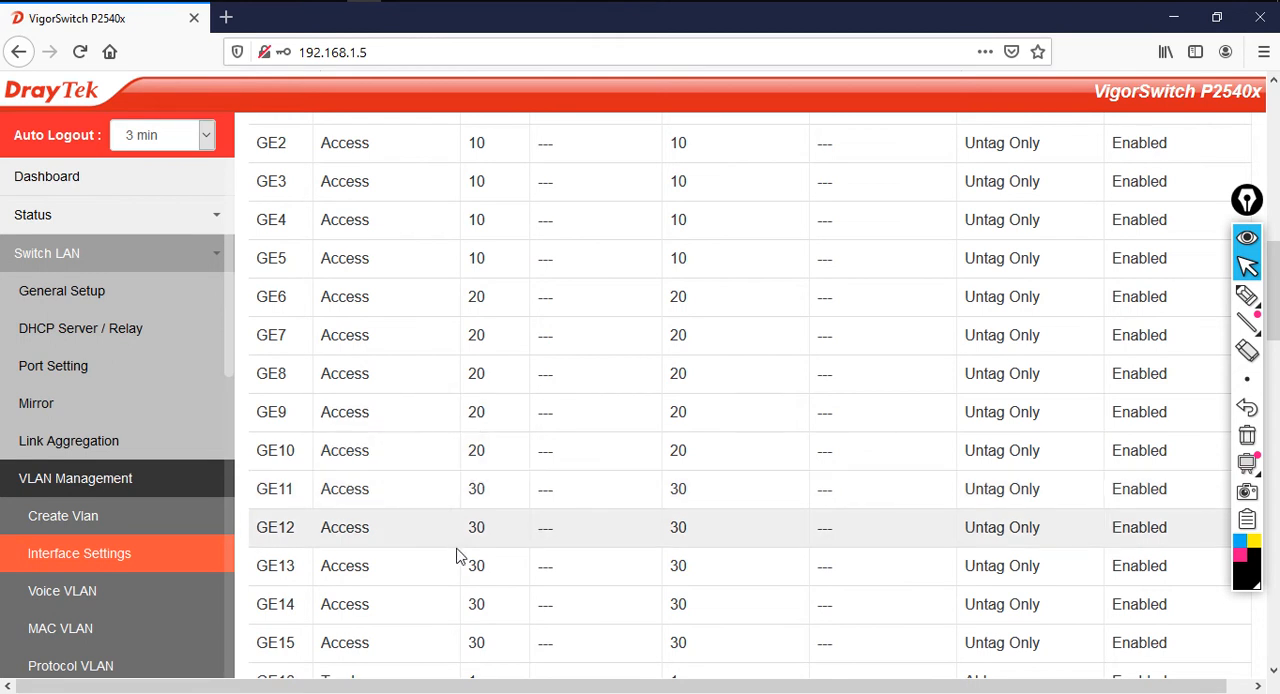
scroll(457, 557, "down", 2)
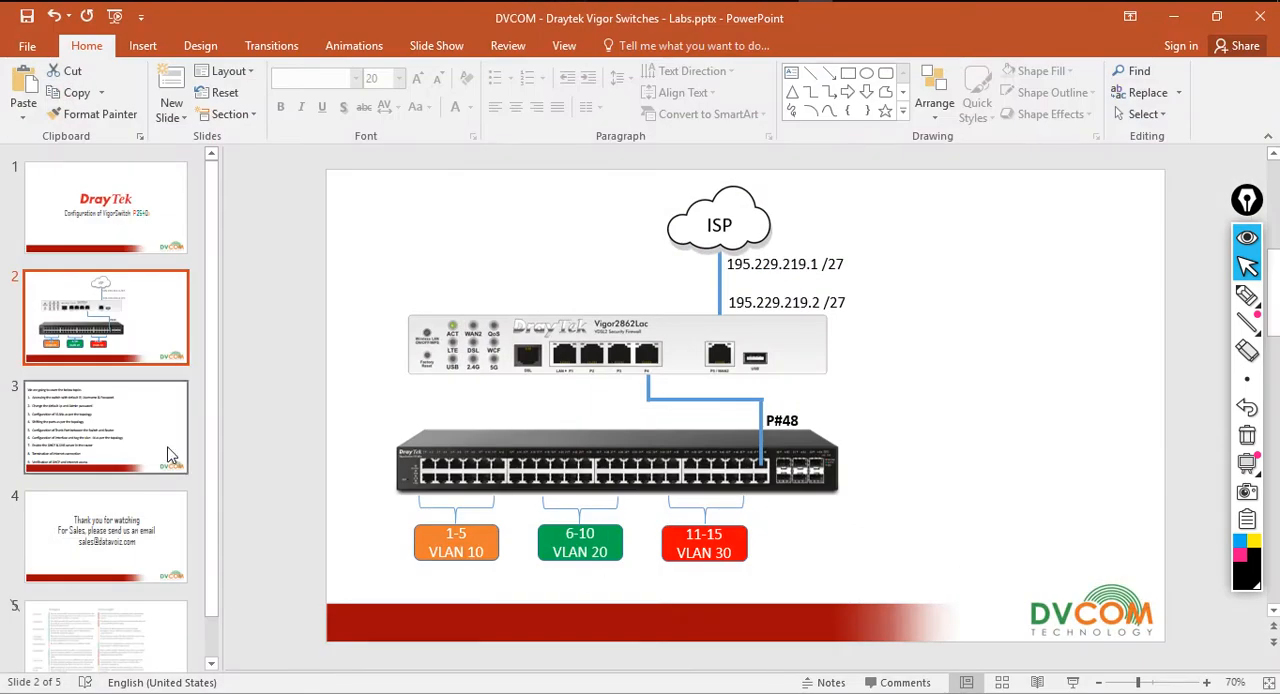
Switch to the PowerPoint presentation, highlight topic 5 about the trunk port on slide 3, and return to the topology slide
left_click(170, 455)
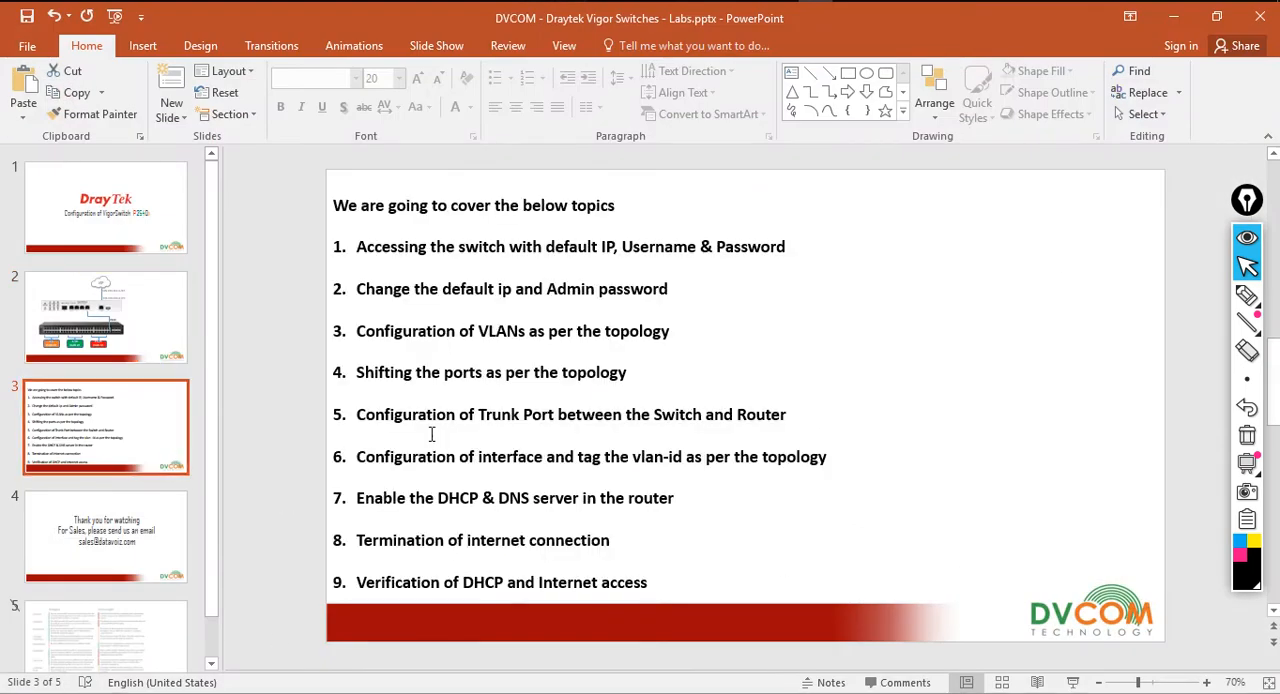
left_click_drag(359, 419, 794, 434)
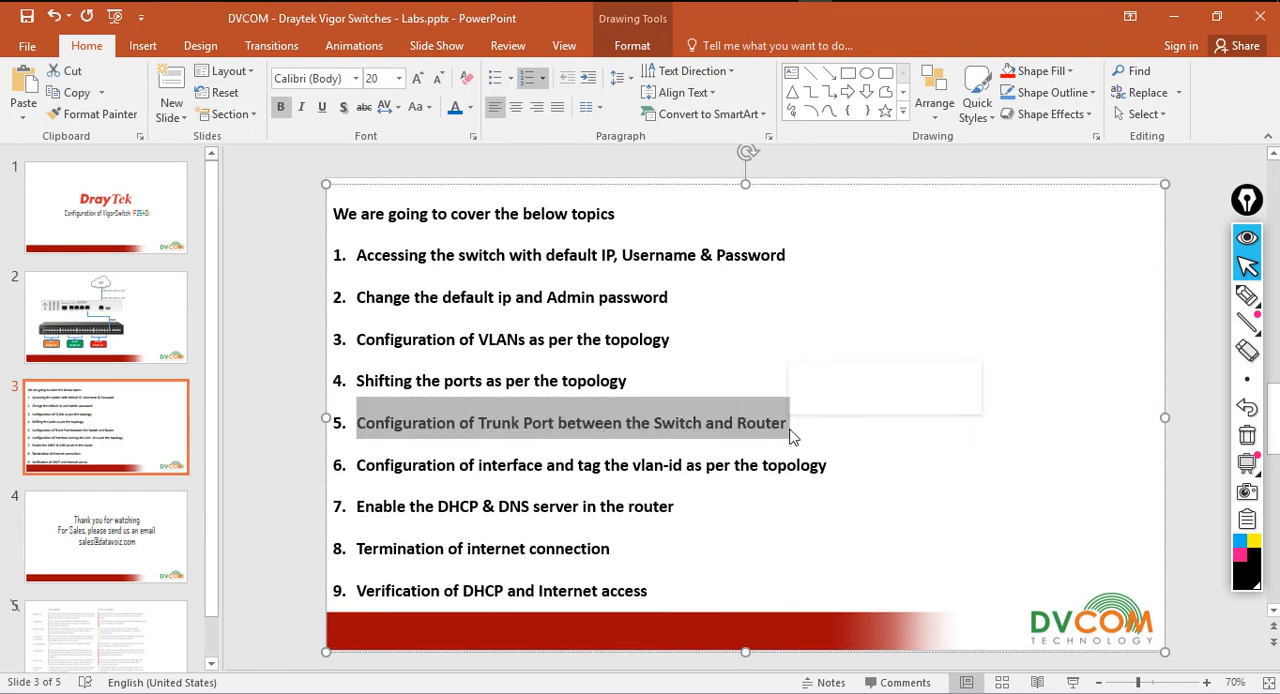
left_click(148, 343)
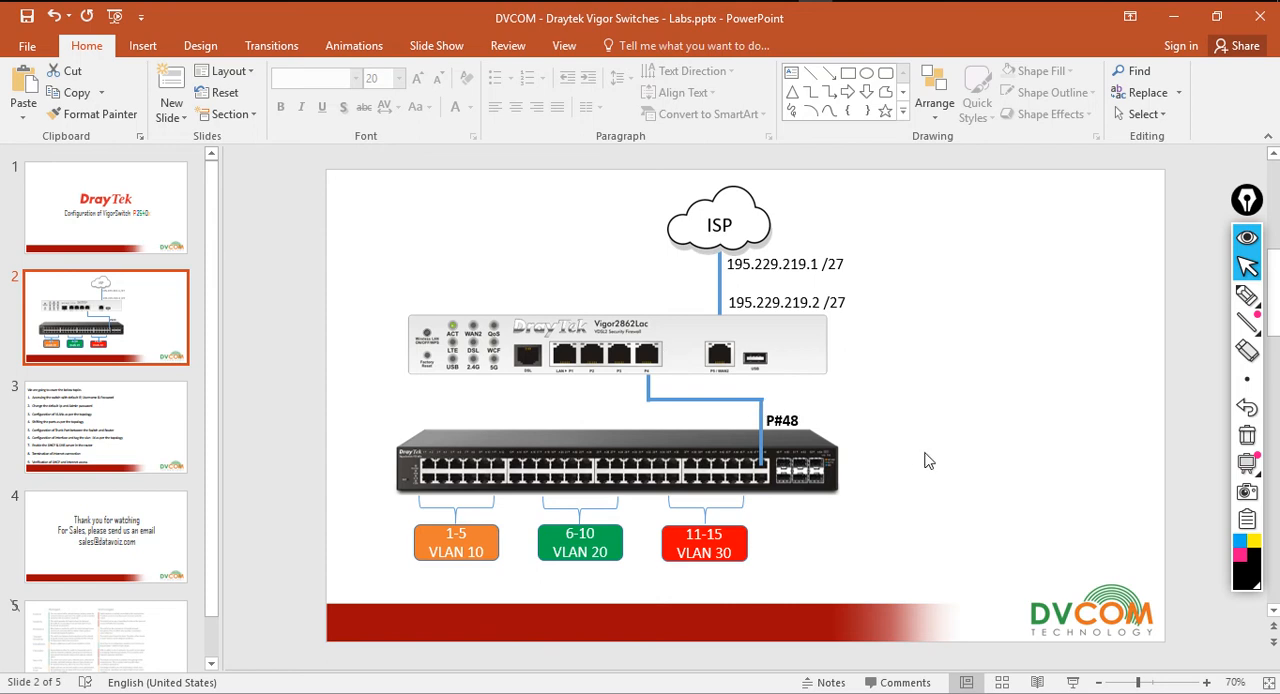
Annotate the router-to-switch link with an arrow and "TRUNK (10,20,30)", underline the VLAN numbers, and clear the annotations
left_click(1246, 297)
mouse_move(772, 396)
left_mouse_down()
mouse_move(906, 376)
mouse_move(920, 390)
left_mouse_up()
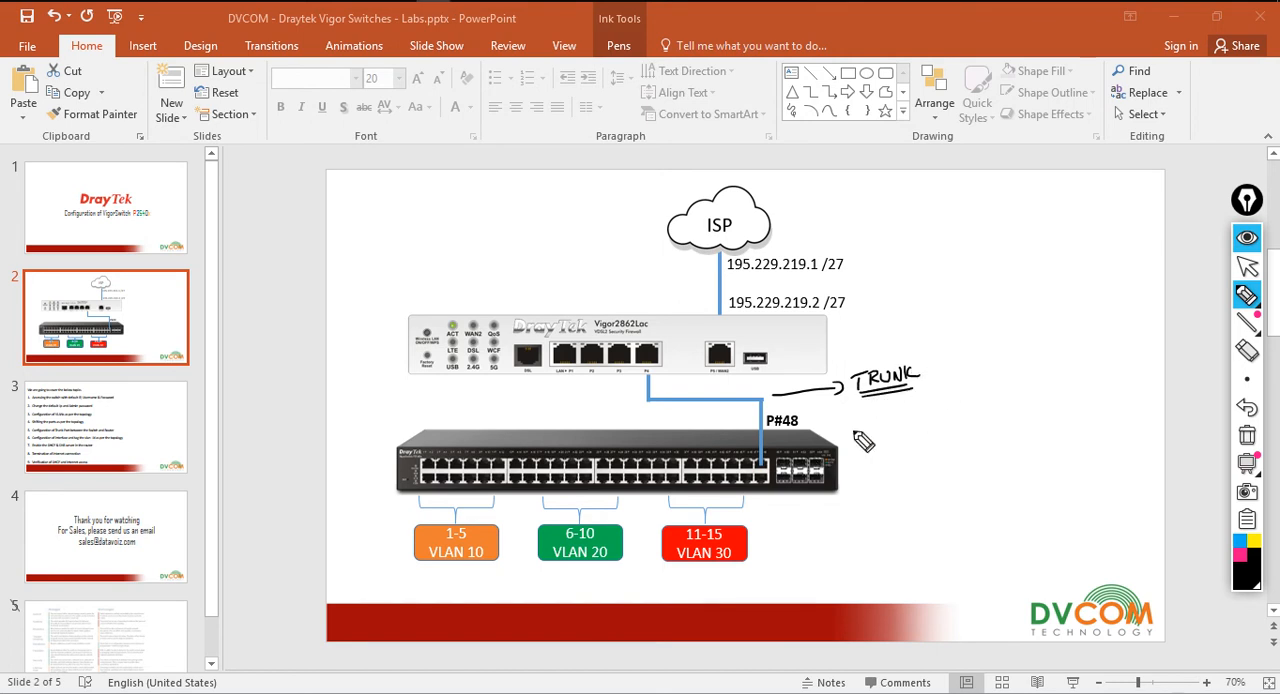
mouse_move(936, 352)
left_mouse_down()
mouse_move(930, 379)
mouse_move(953, 365)
mouse_move(960, 376)
left_mouse_up()
left_click_drag(968, 362, 988, 375)
mouse_move(1000, 349)
left_mouse_down()
mouse_move(1001, 366)
mouse_move(1012, 350)
left_mouse_up()
left_click_drag(1024, 341, 1027, 372)
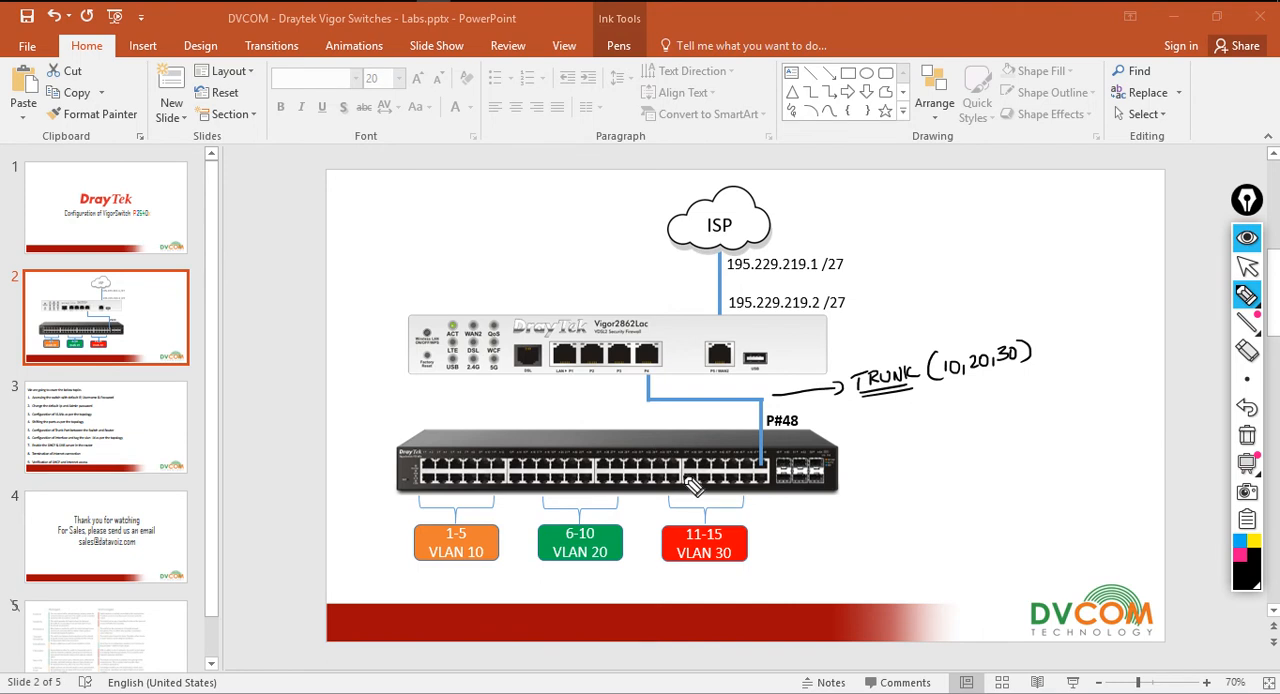
left_click_drag(966, 381, 1006, 377)
left_click_drag(964, 387, 1005, 382)
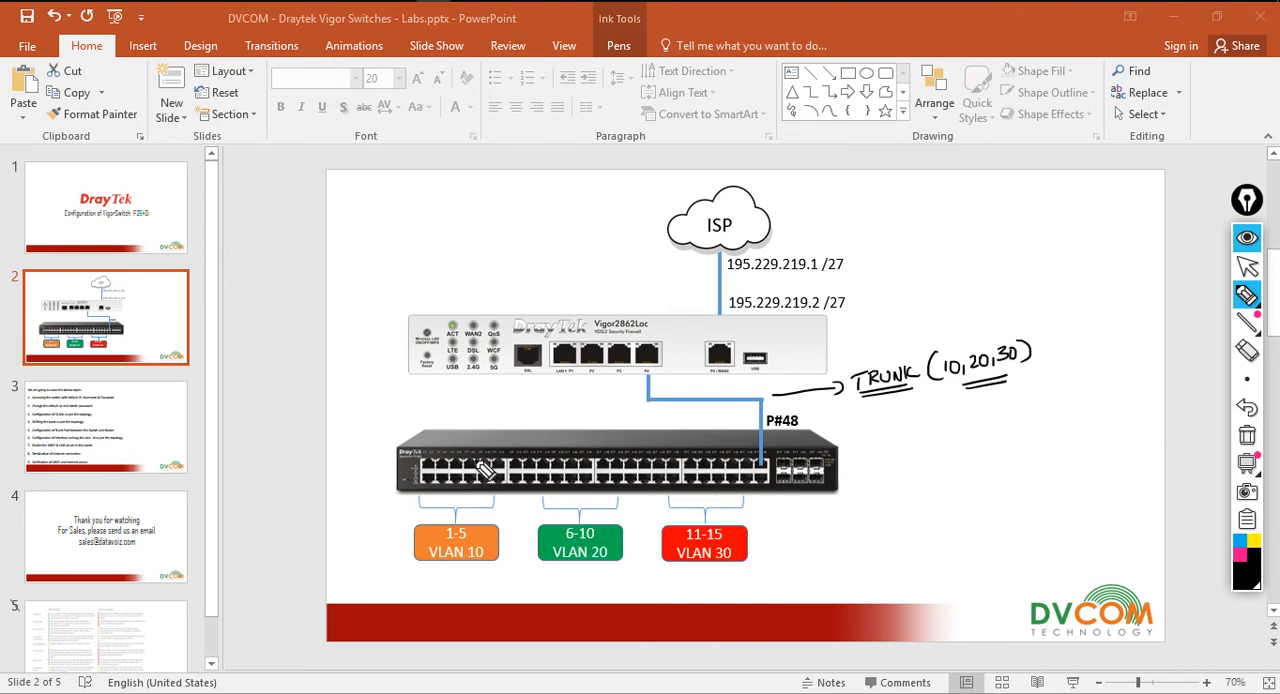
left_click(1247, 437)
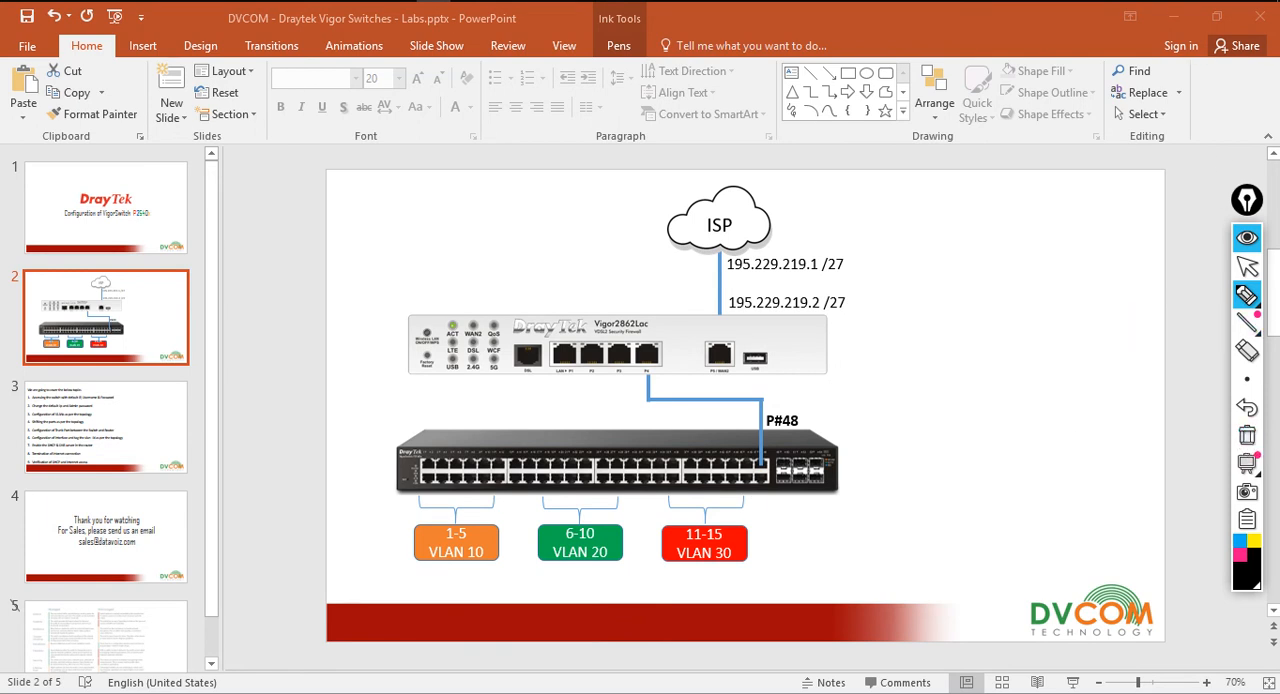
left_click(1247, 265)
Switch back to the VigorSwitch page in the browser and examine port GE48's mode and tagged VLAN entry in the port table
key("alt+Tab")
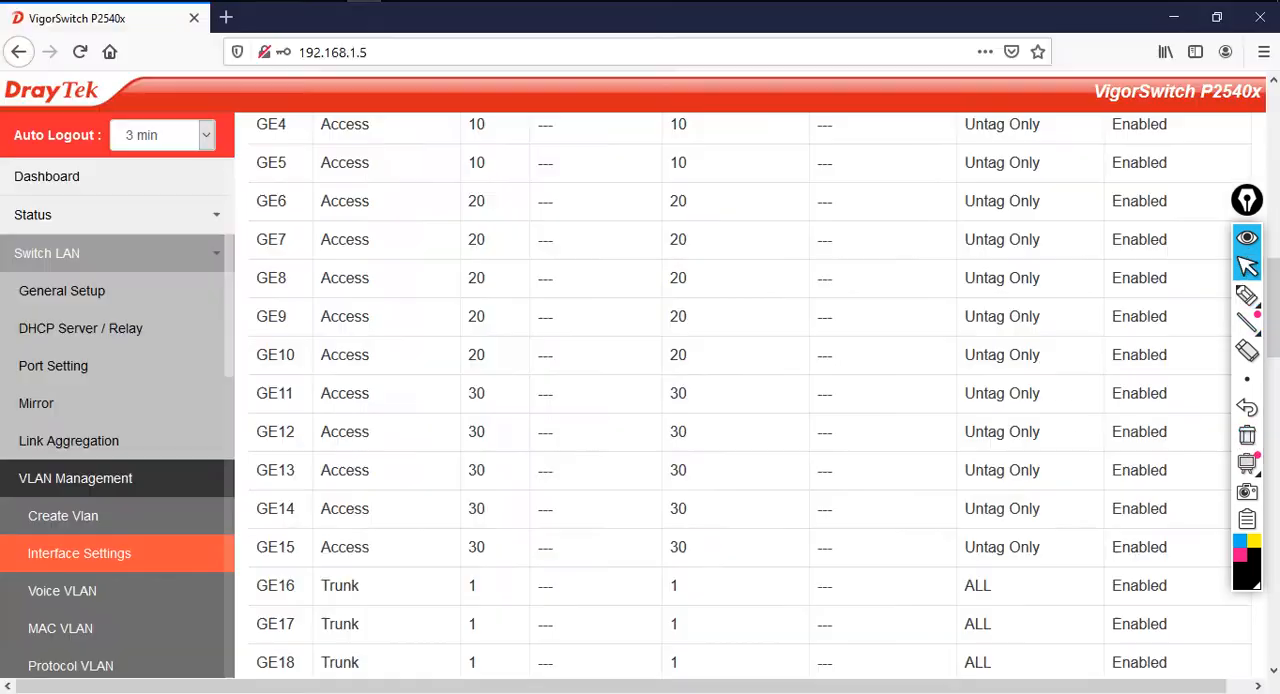
scroll(446, 414, "down", 10)
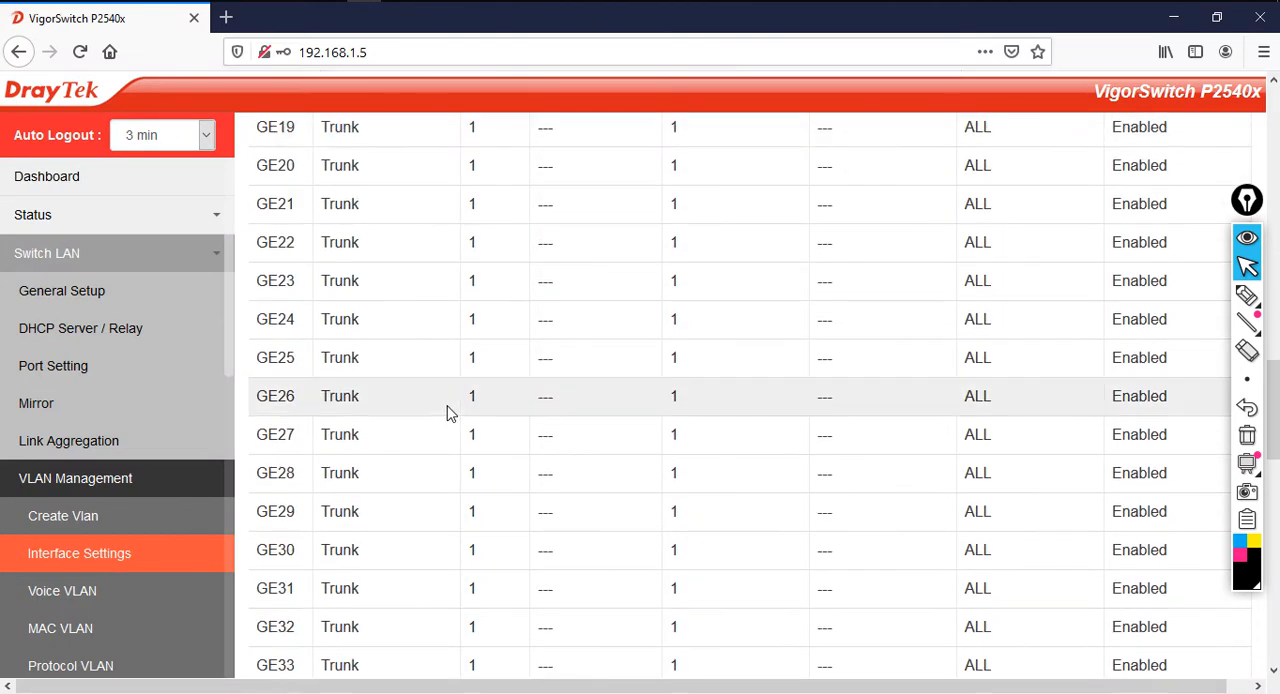
scroll(446, 414, "down", 4)
scroll(446, 414, "down", 4)
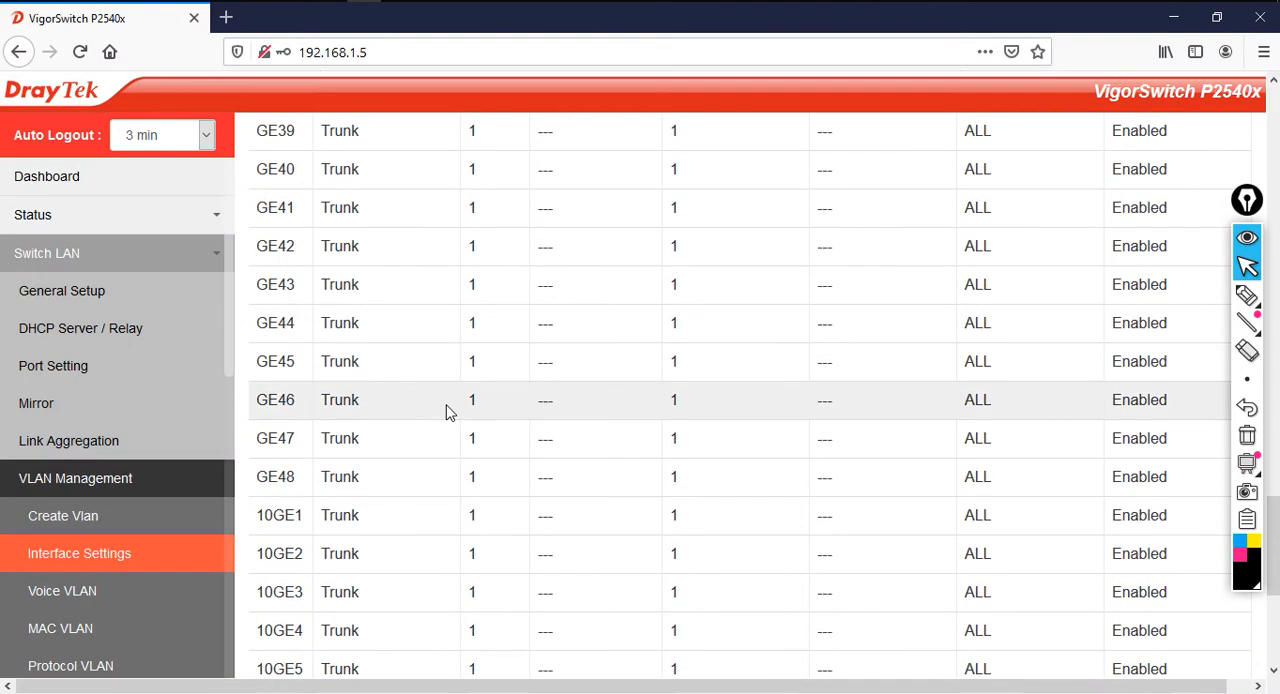
scroll(440, 410, "down", 1)
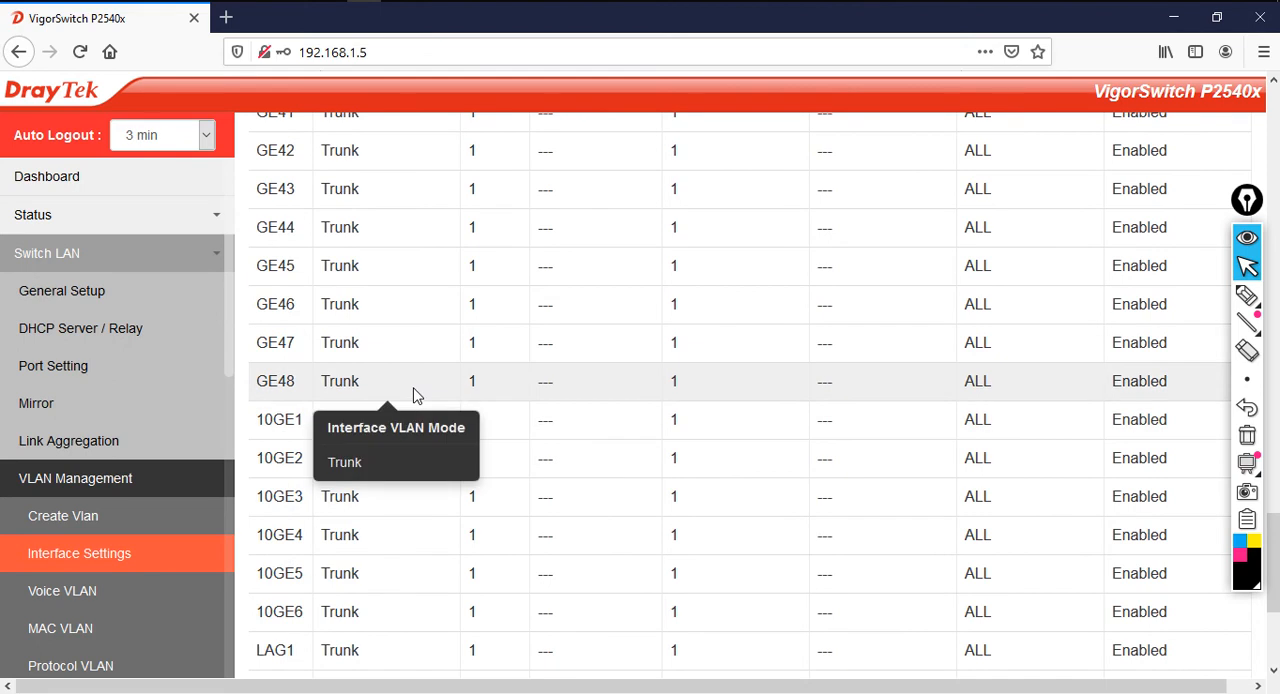
left_click_drag(680, 686, 860, 690)
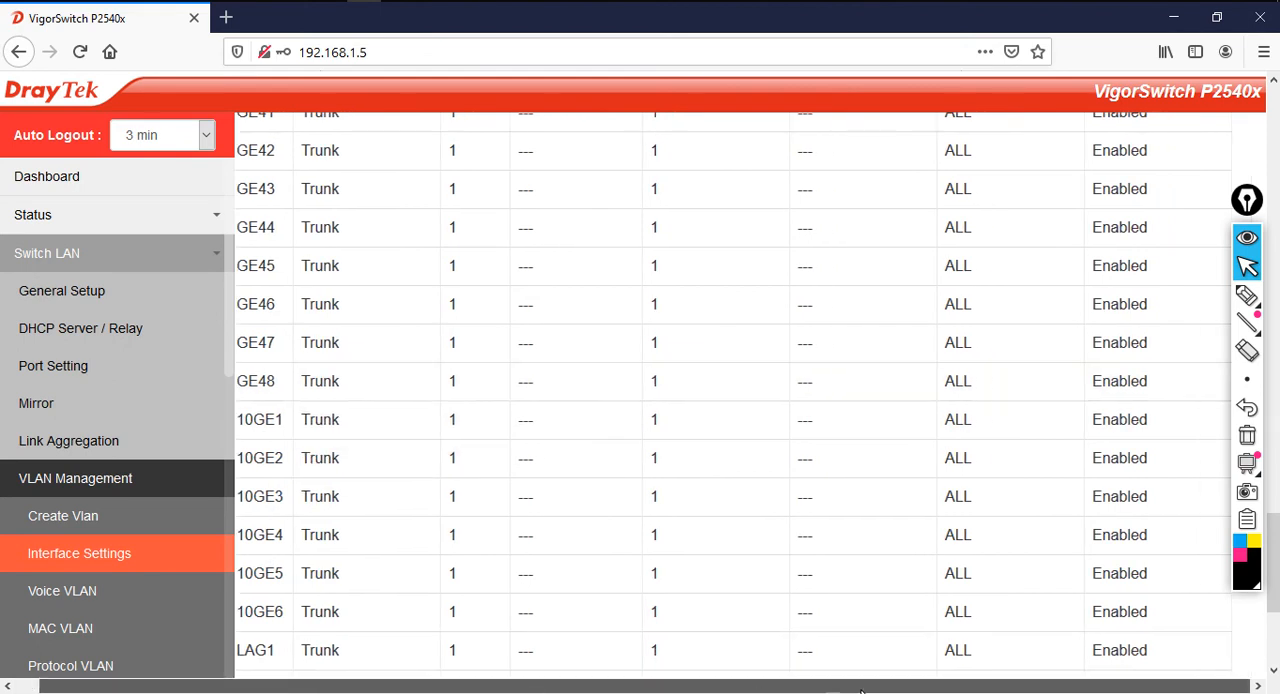
scroll(486, 466, "up", 16)
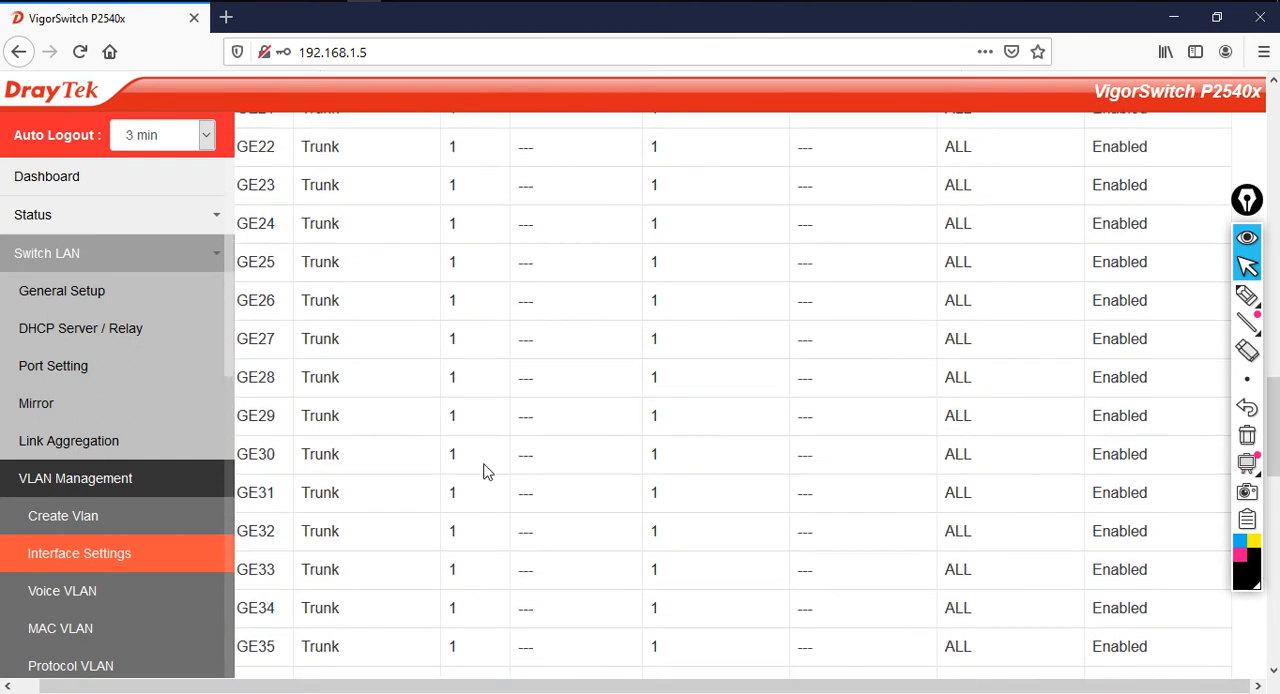
scroll(484, 480, "down", 6)
scroll(483, 494, "down", 4)
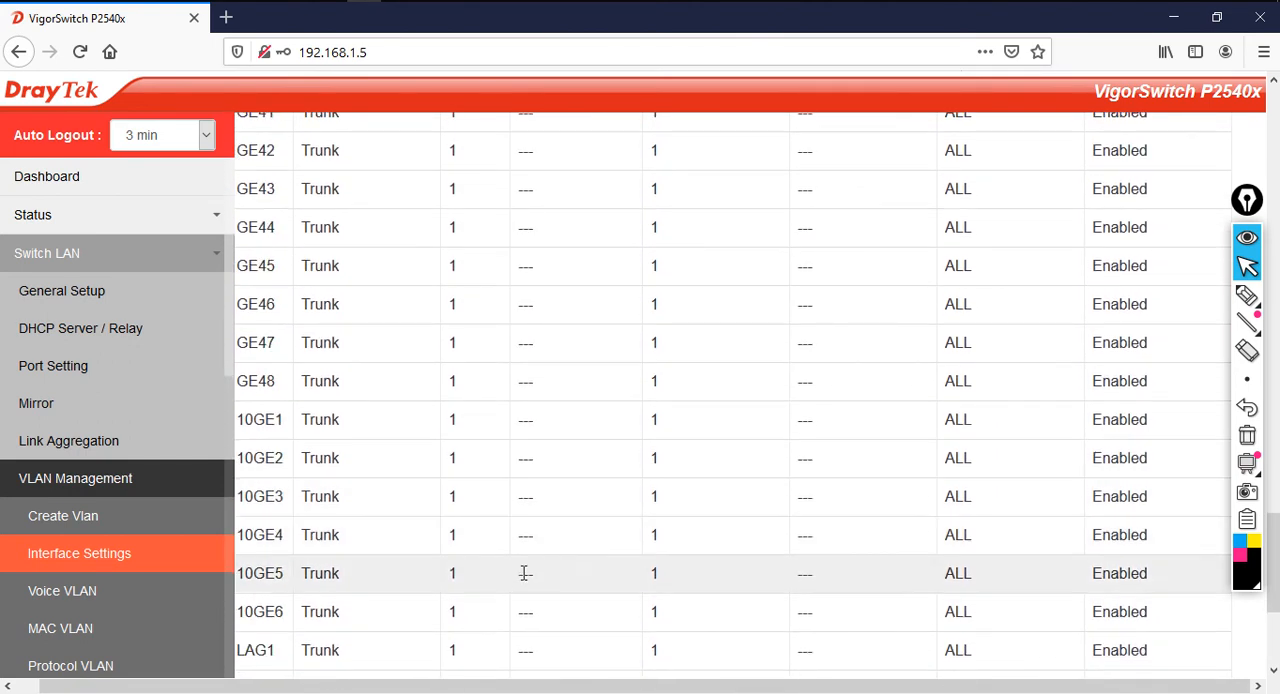
scroll(523, 571, "down", 1)
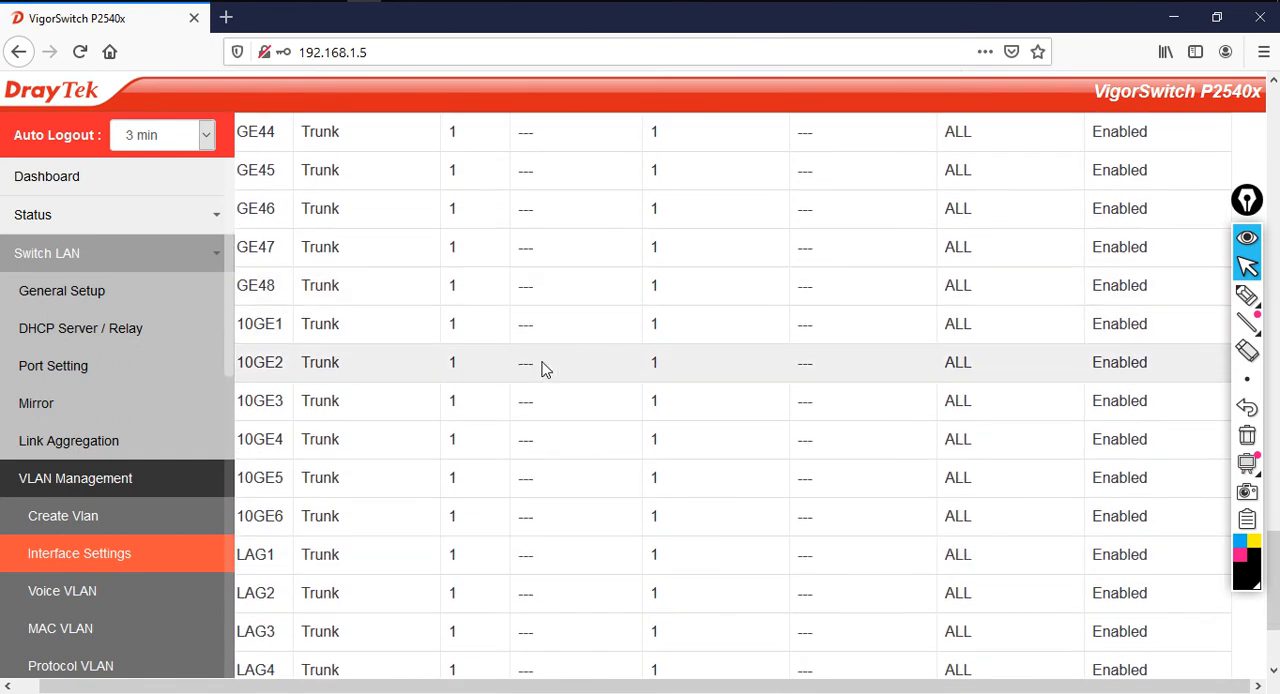
Select port GE48 for the trunk interface VLAN assignment
scroll(545, 370, "up", 20)
scroll(558, 412, "up", 3)
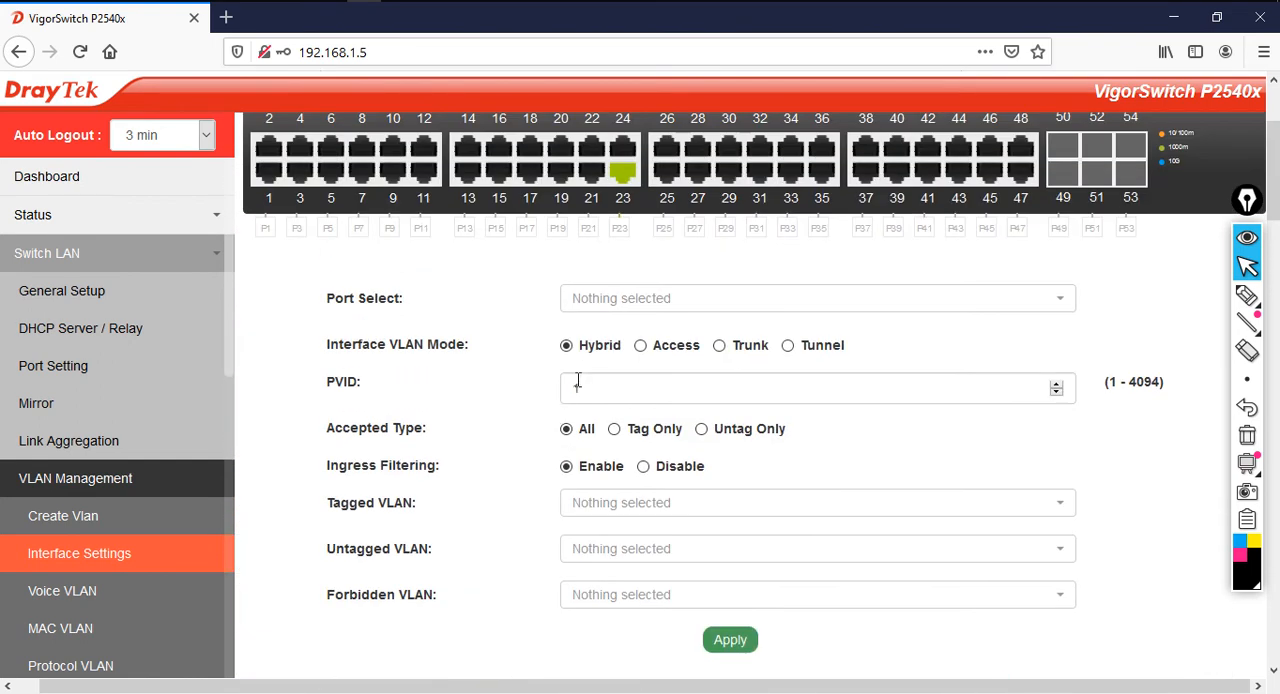
left_click(634, 300)
scroll(676, 523, "down", 9)
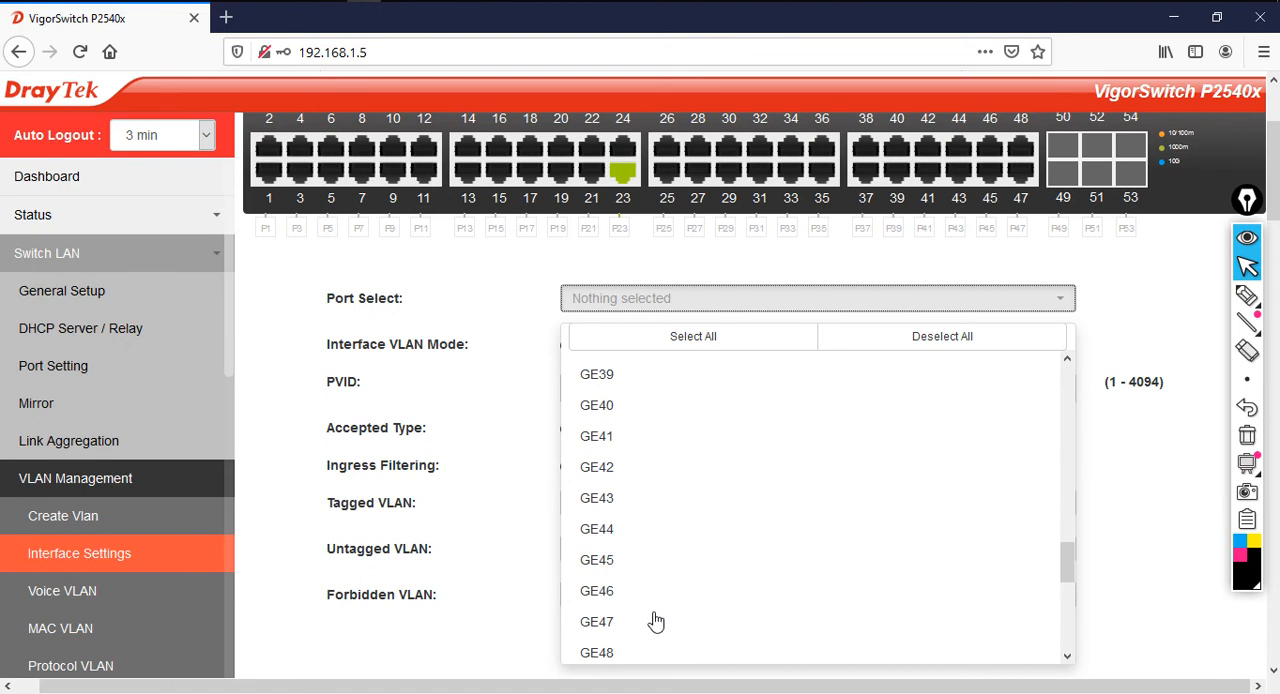
left_click(600, 652)
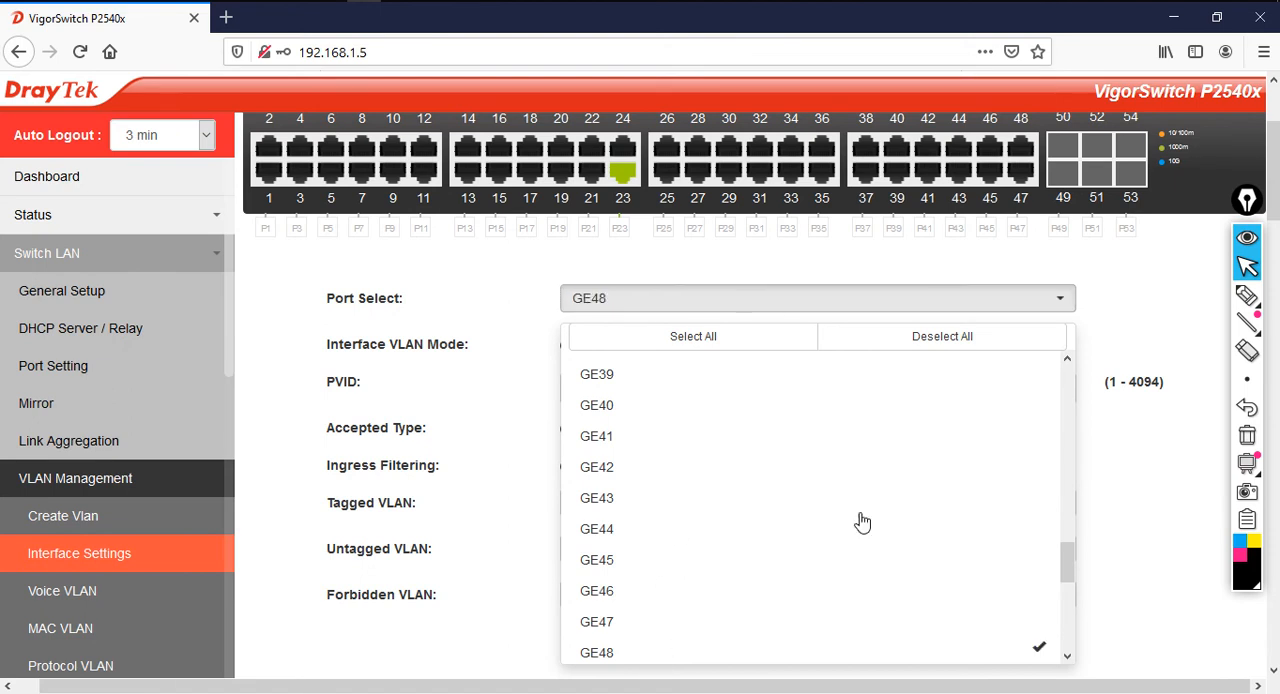
left_click(1135, 502)
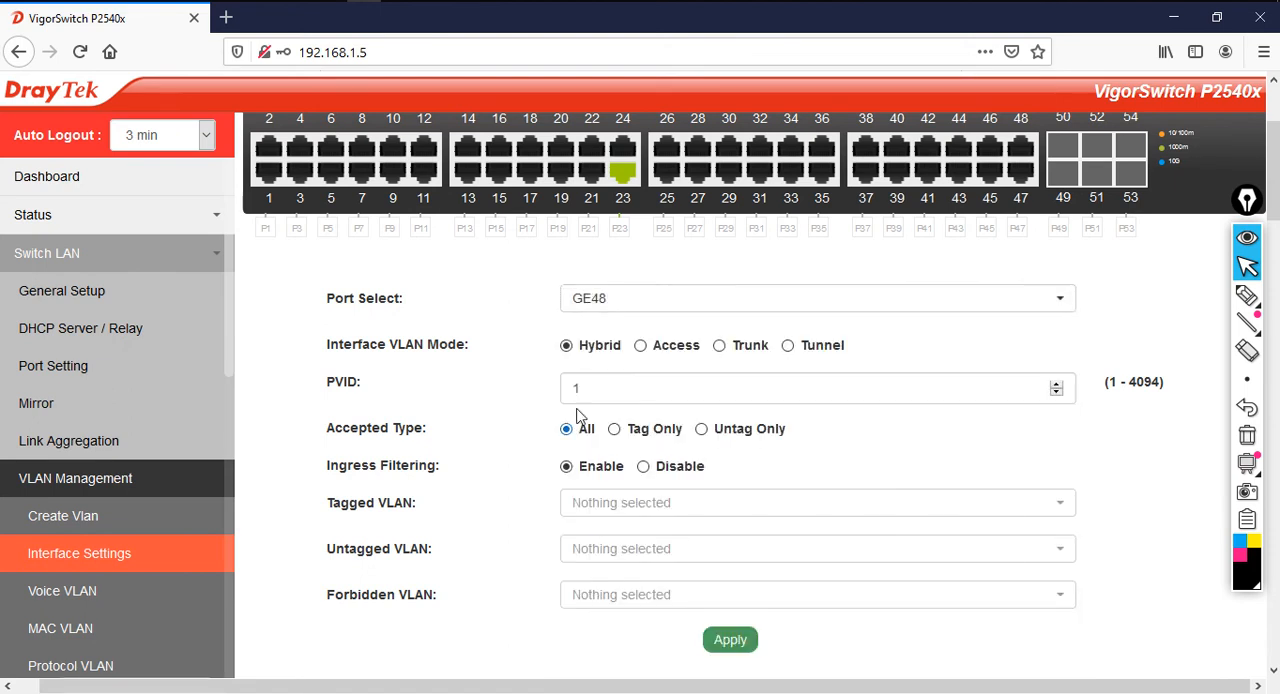
Set GE48's interface VLAN mode to Trunk and choose ORANGE(10), GREEN(20) and RED(30) as its tagged VLANs
left_click(720, 346)
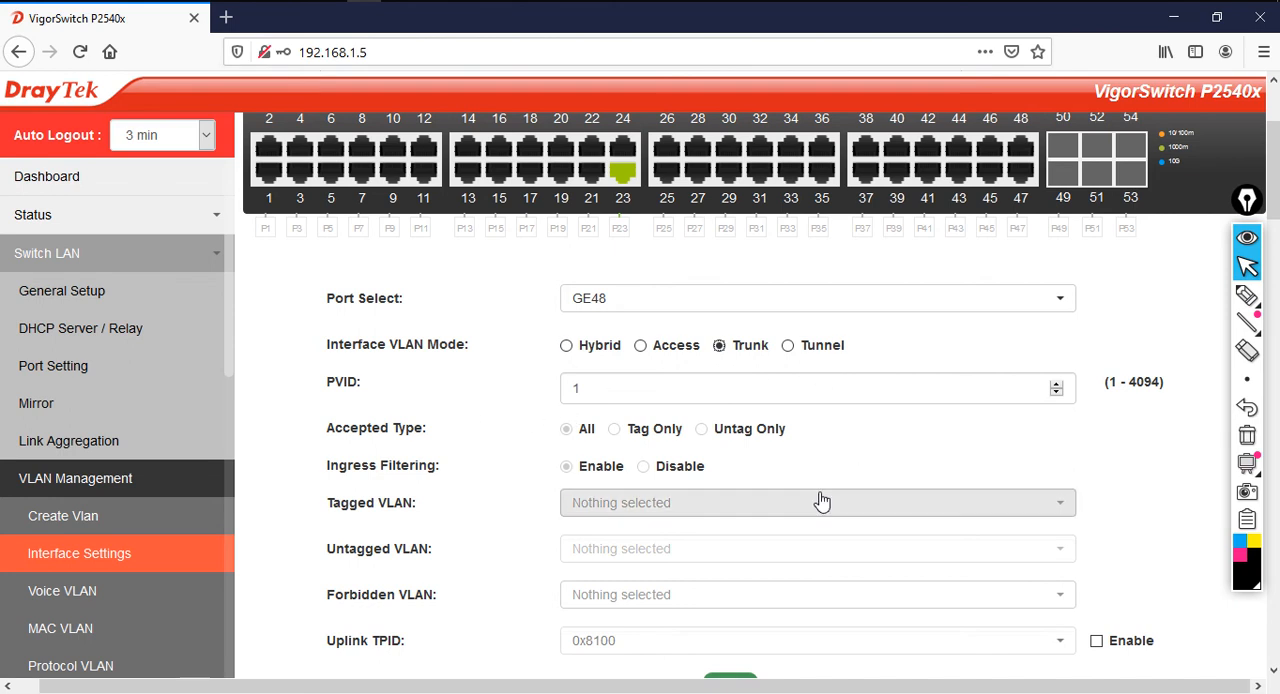
scroll(817, 503, "down", 2)
left_click(757, 424)
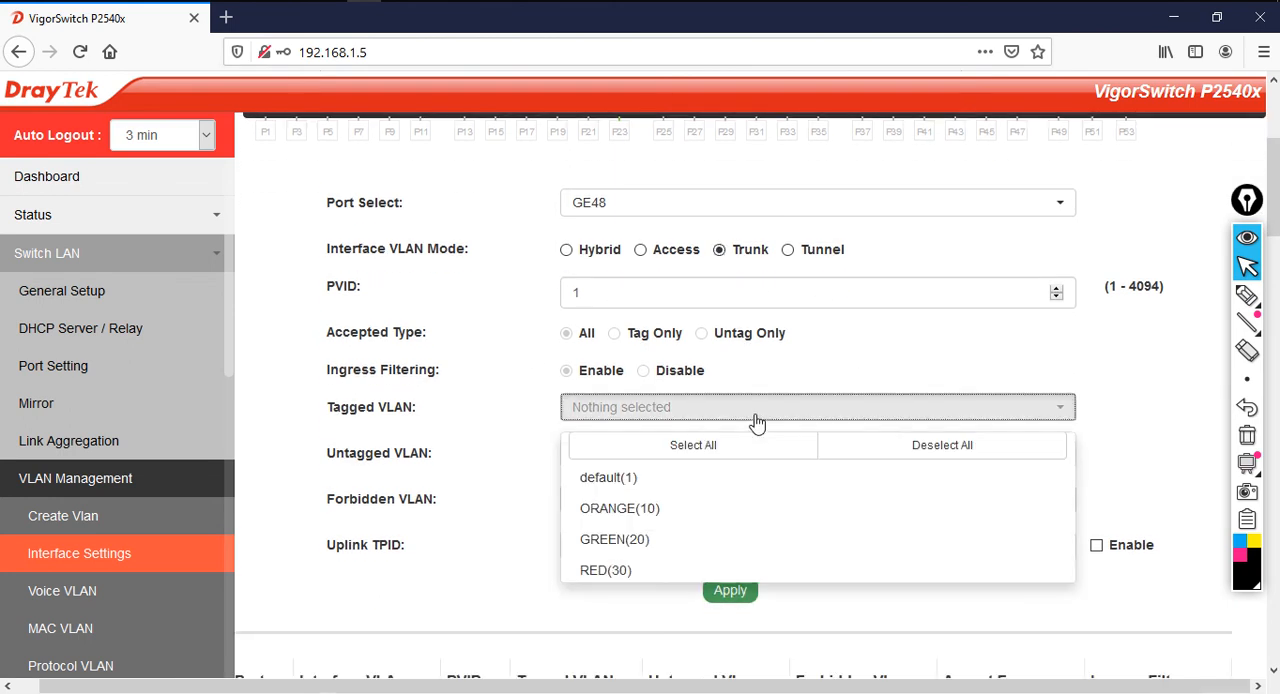
left_click(721, 518)
left_click(711, 542)
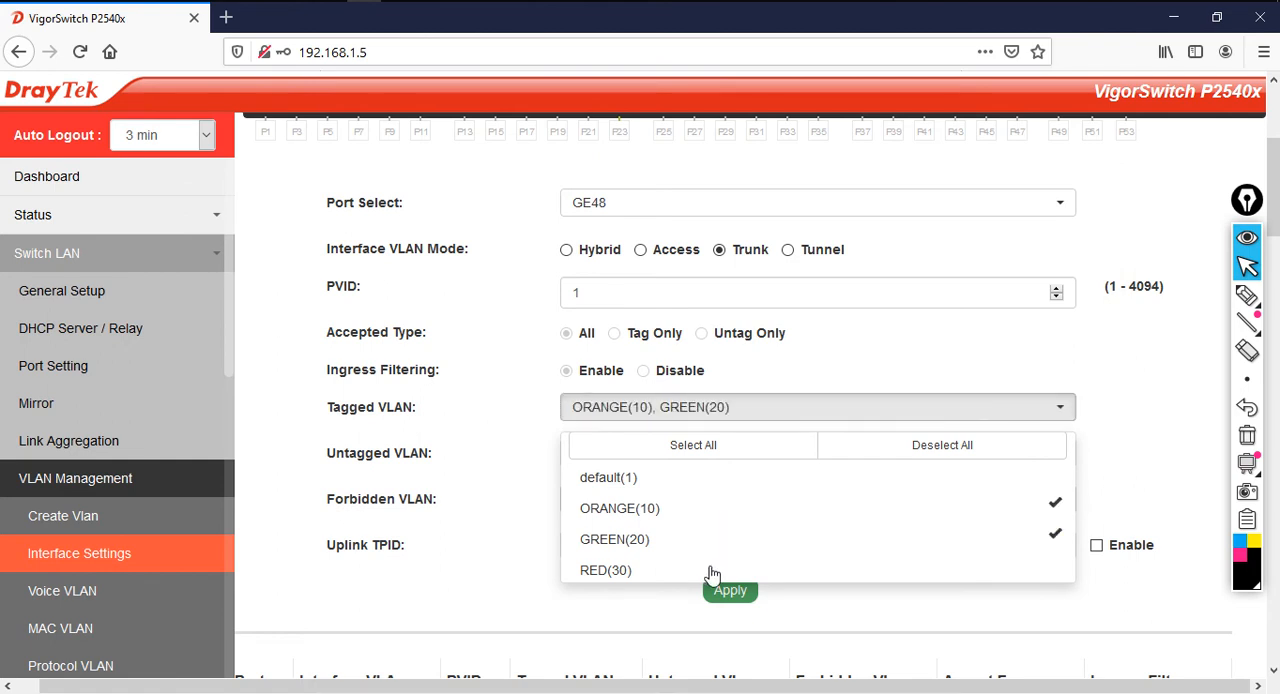
left_click(712, 573)
left_click(864, 607)
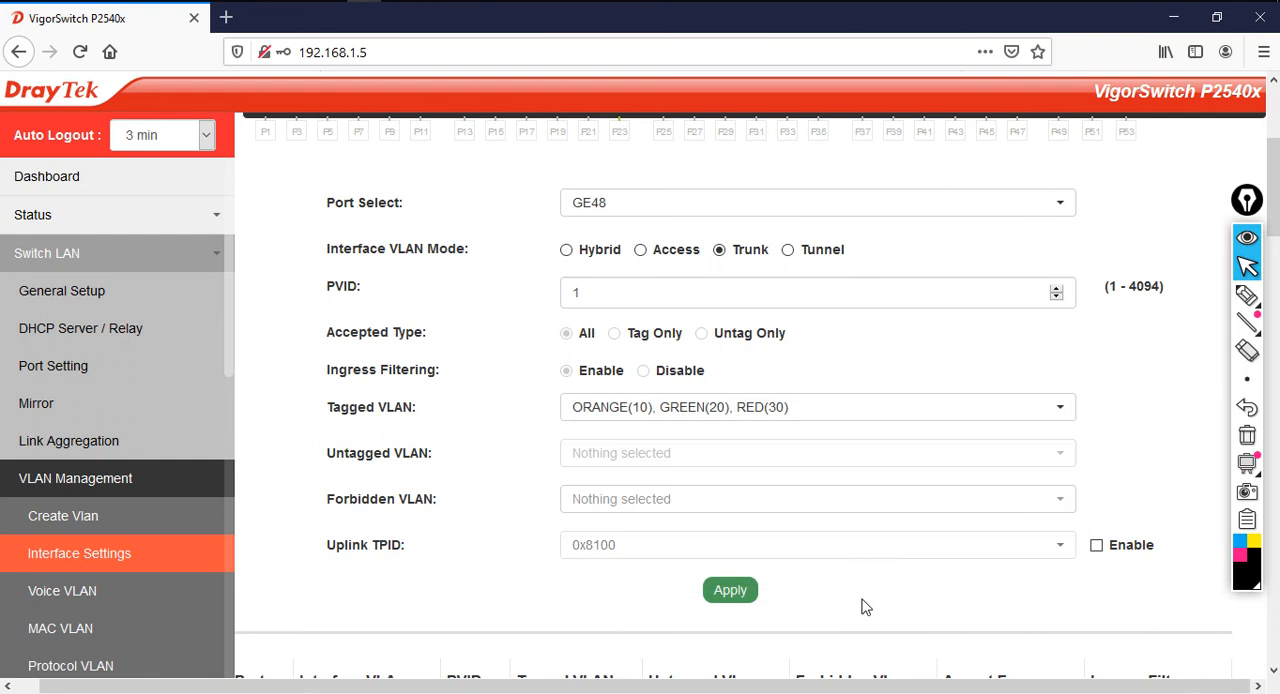
Apply the GE48 trunk settings, acknowledge the confirmation and check the port's mode and tagged VLANs in the port table
left_click(748, 598)
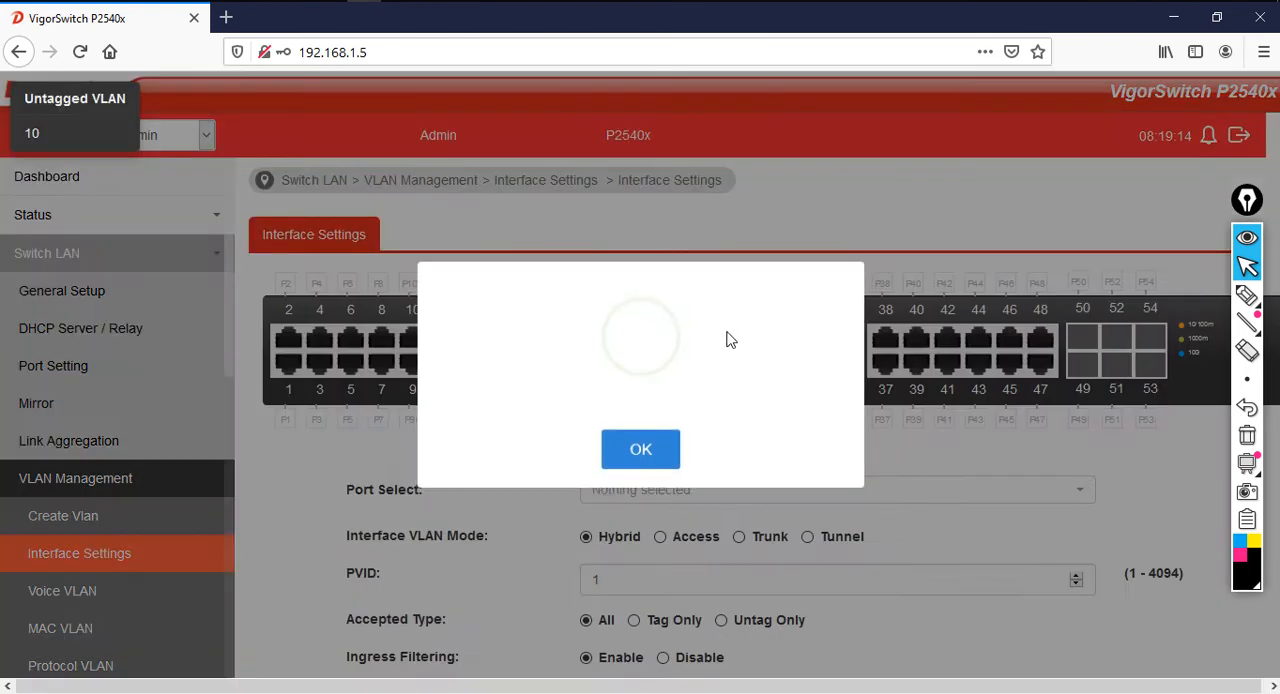
left_click(670, 470)
scroll(700, 535, "down", 6)
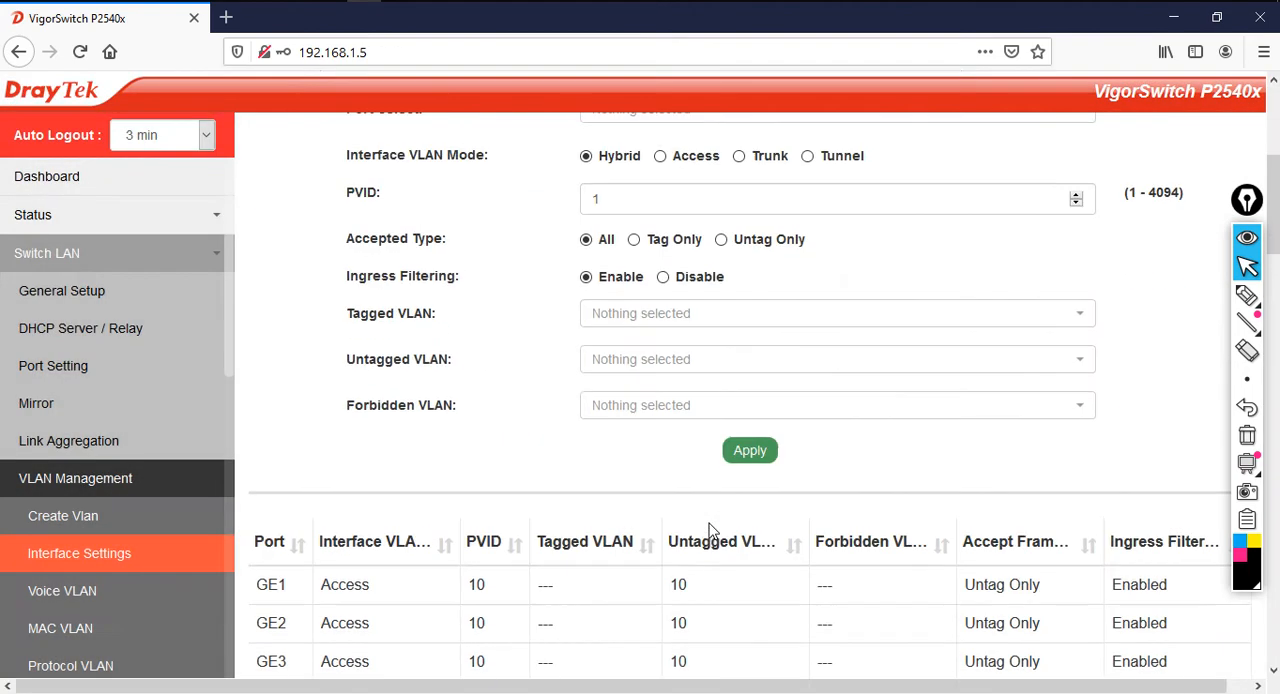
scroll(707, 536, "down", 20)
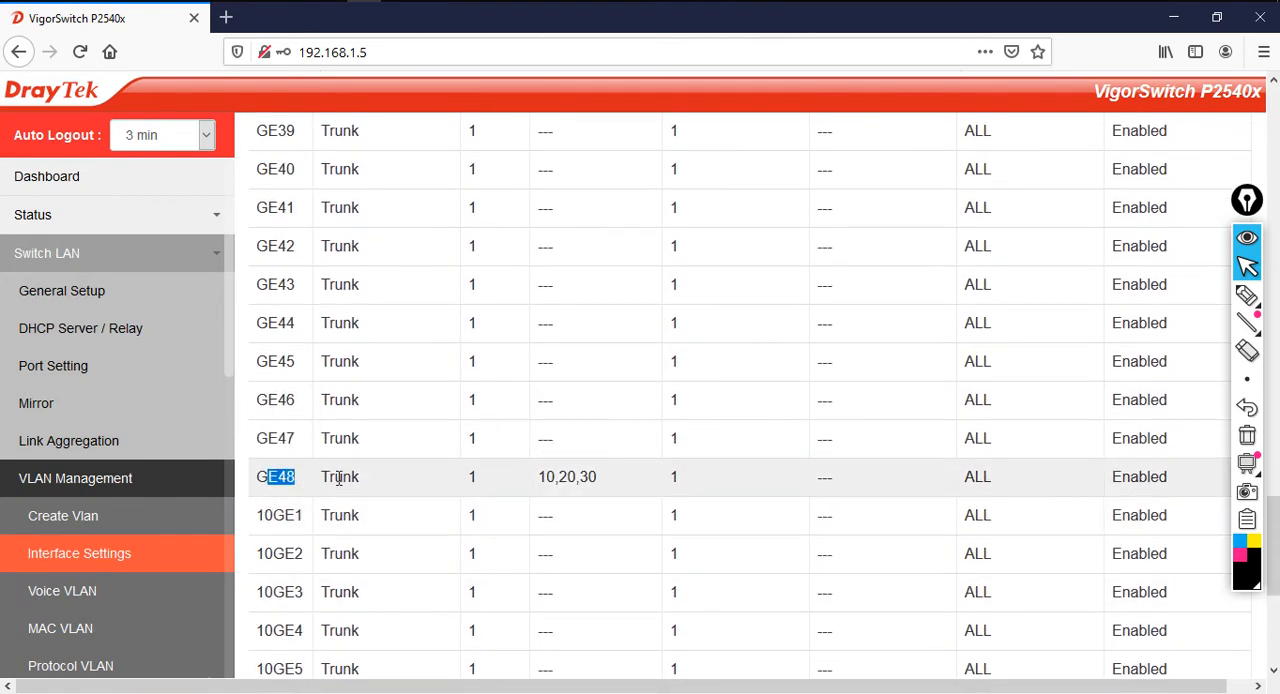
left_click_drag(334, 479, 445, 485)
left_click_drag(540, 476, 609, 480)
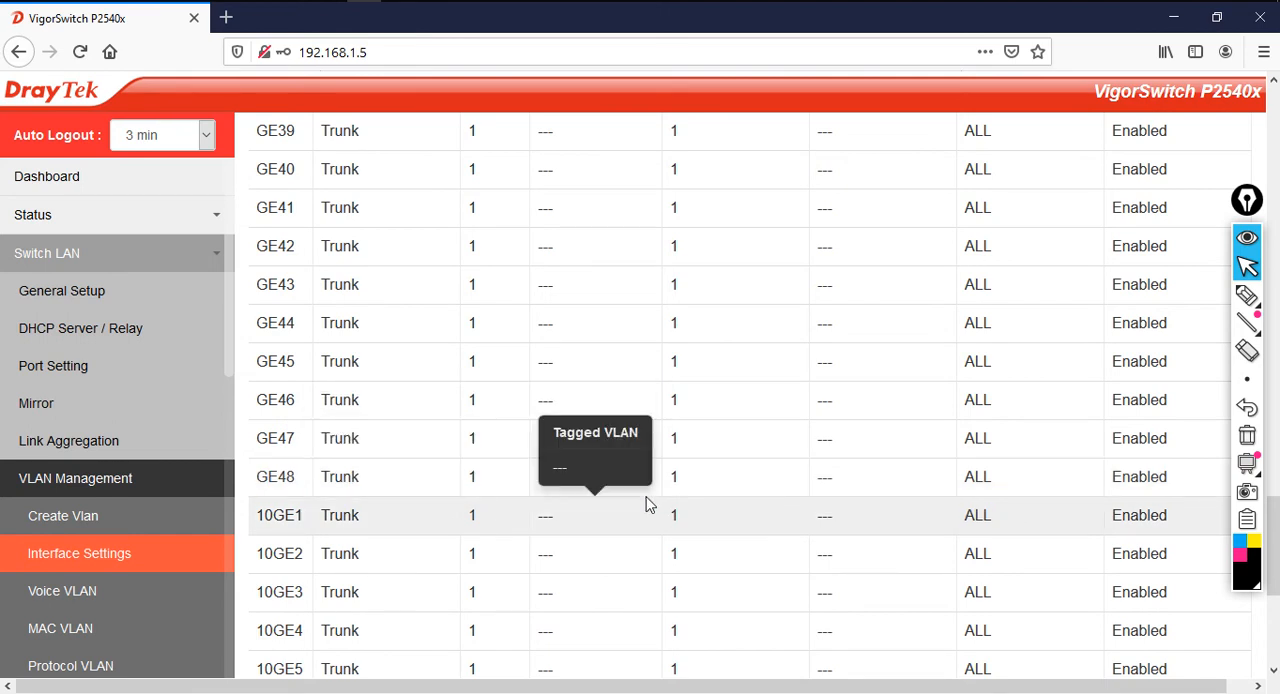
scroll(889, 549, "up", 10)
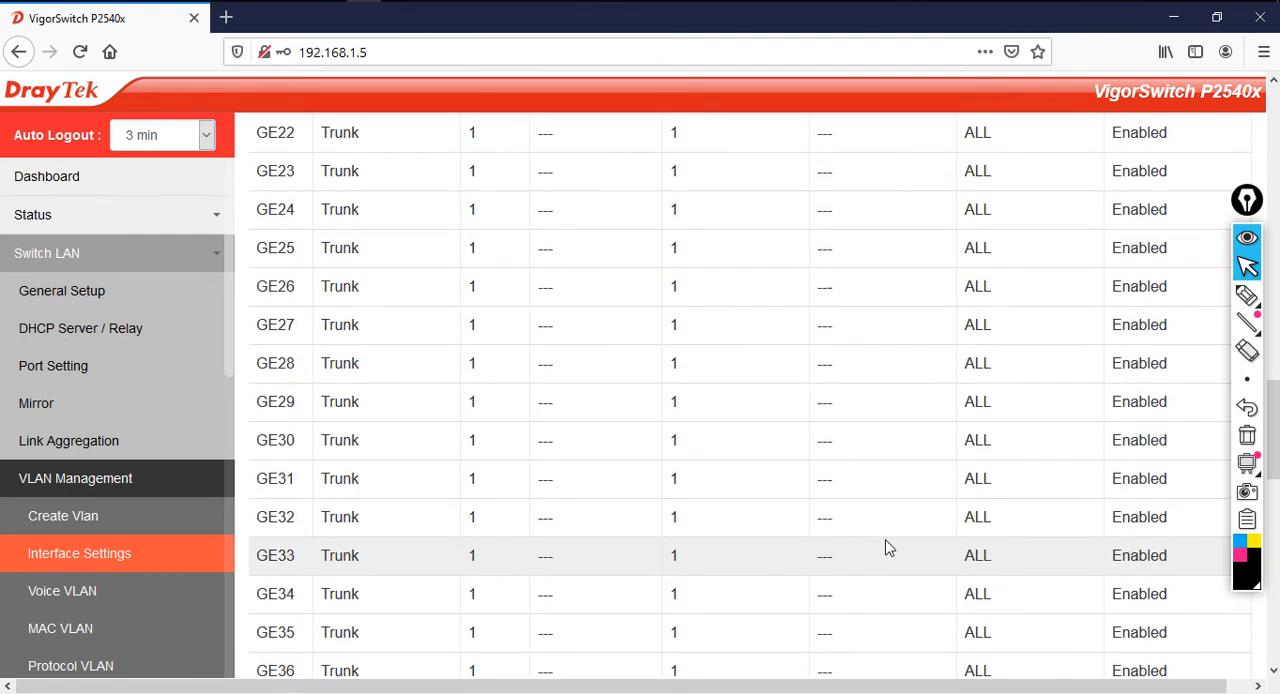
scroll(889, 549, "up", 3)
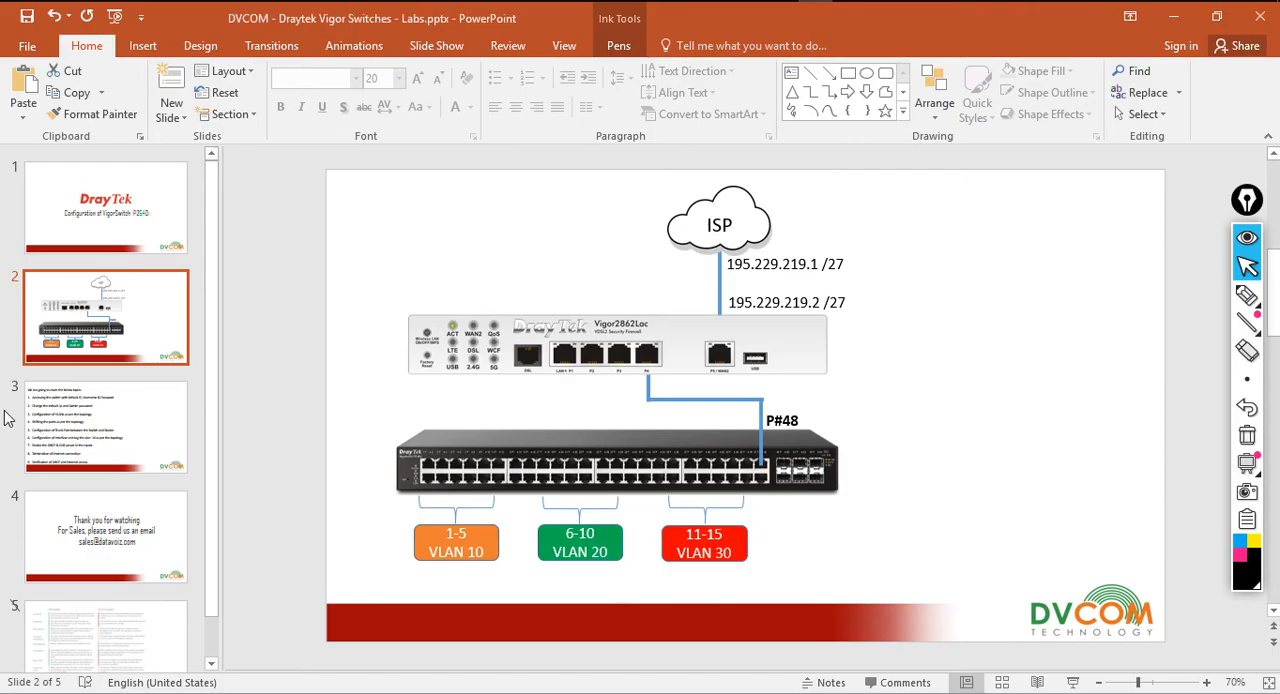
Switch to PowerPoint, highlight "Configuration of interface" in topic 6 on slide 3, and activate the annotation pen on the topology slide
left_click(60, 418)
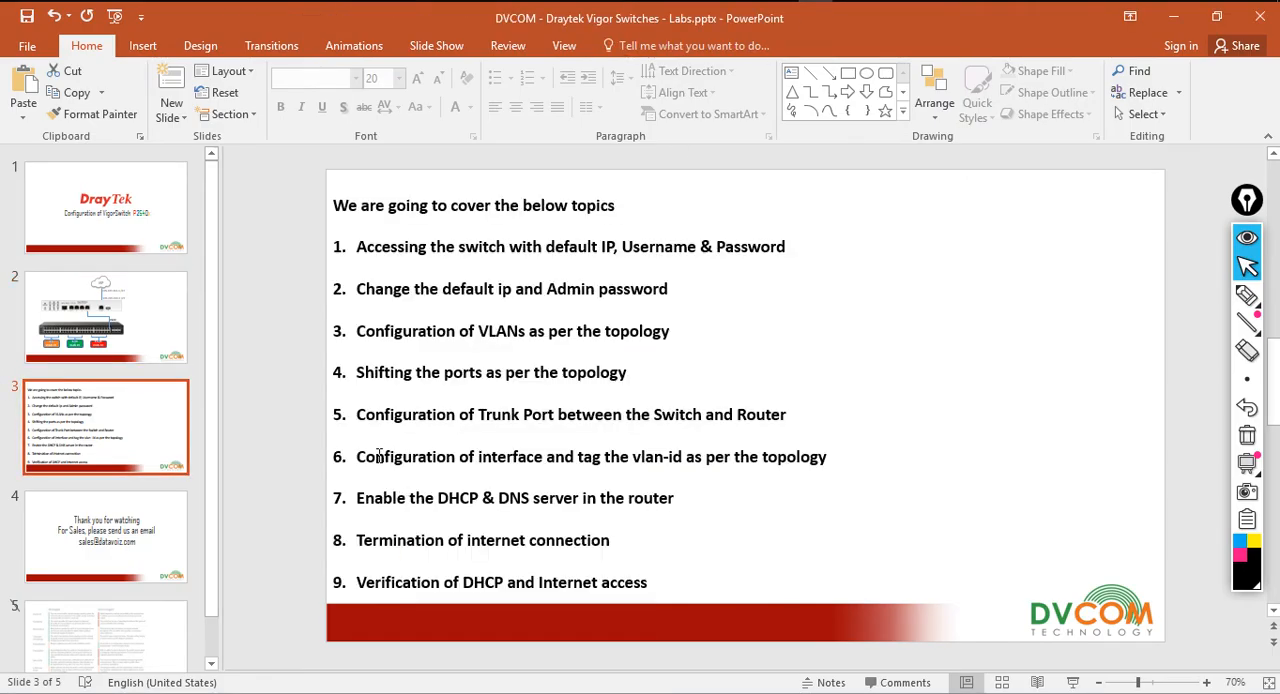
left_click_drag(371, 457, 545, 465)
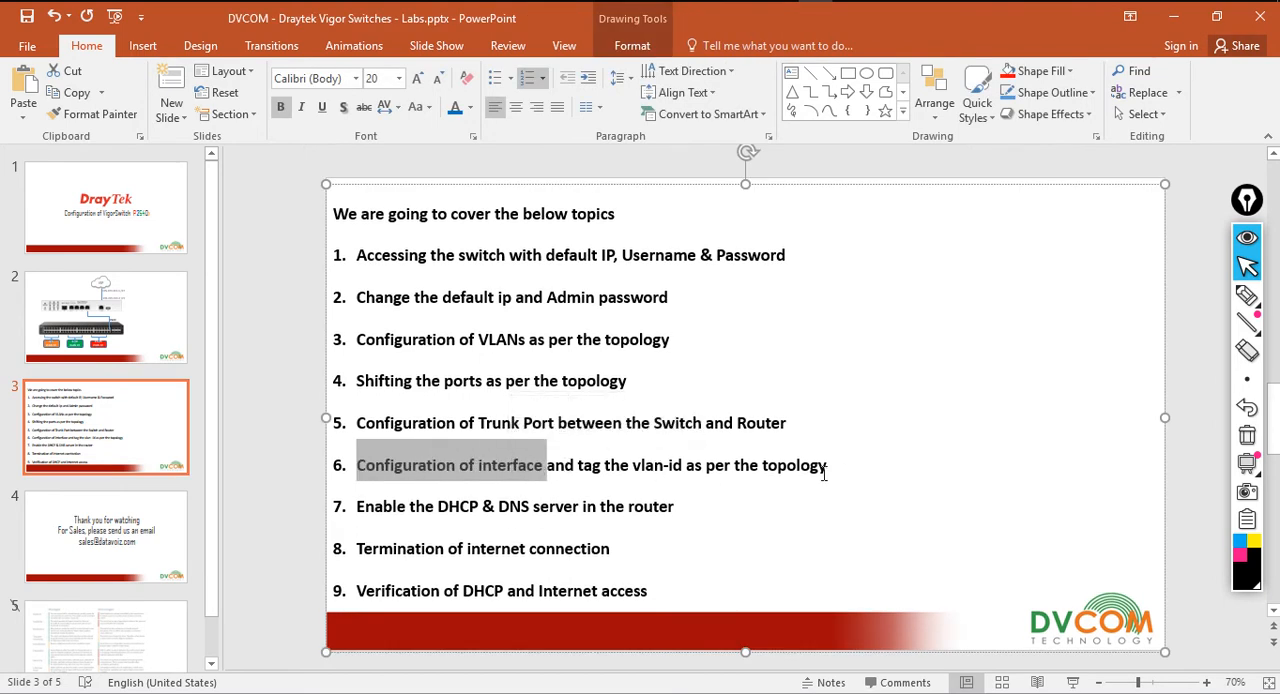
key("Page_Up")
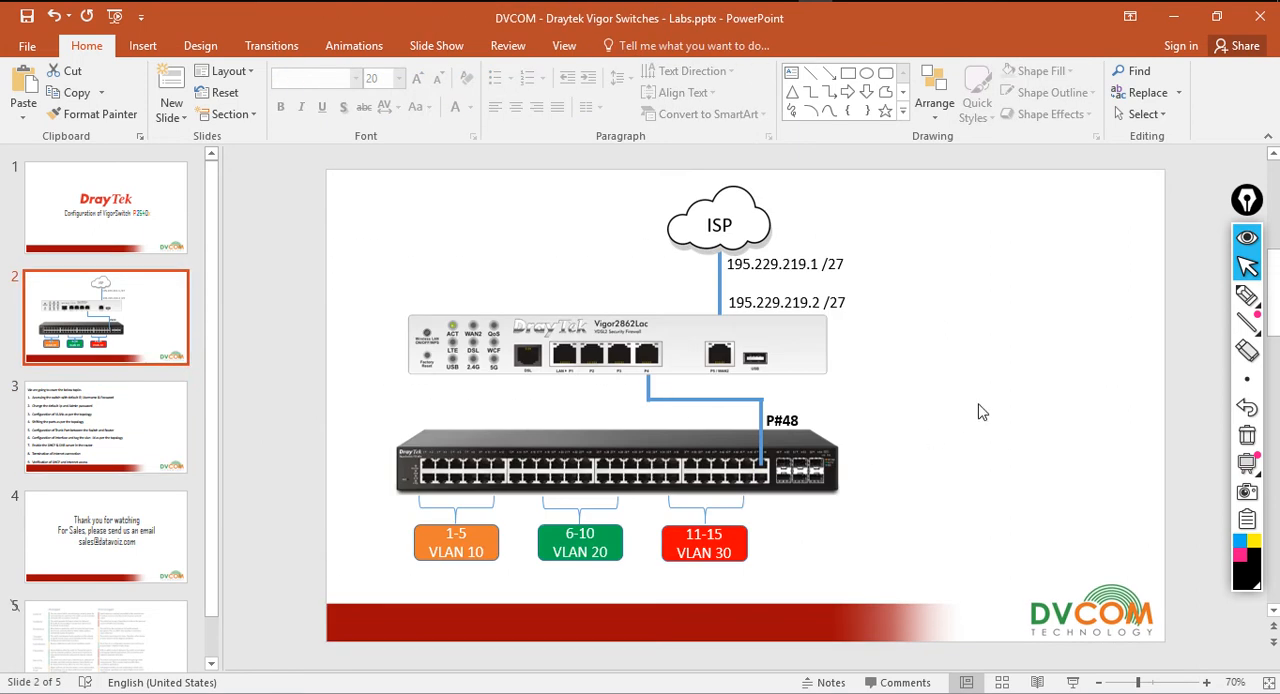
left_click(1245, 299)
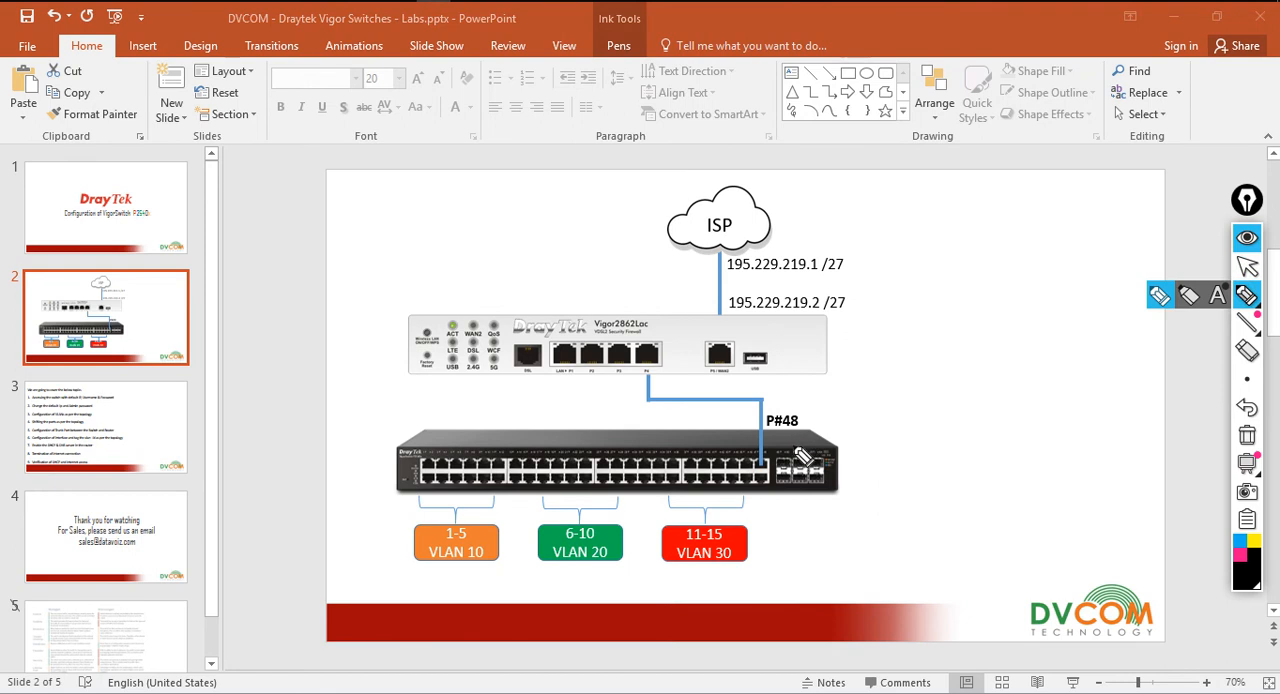
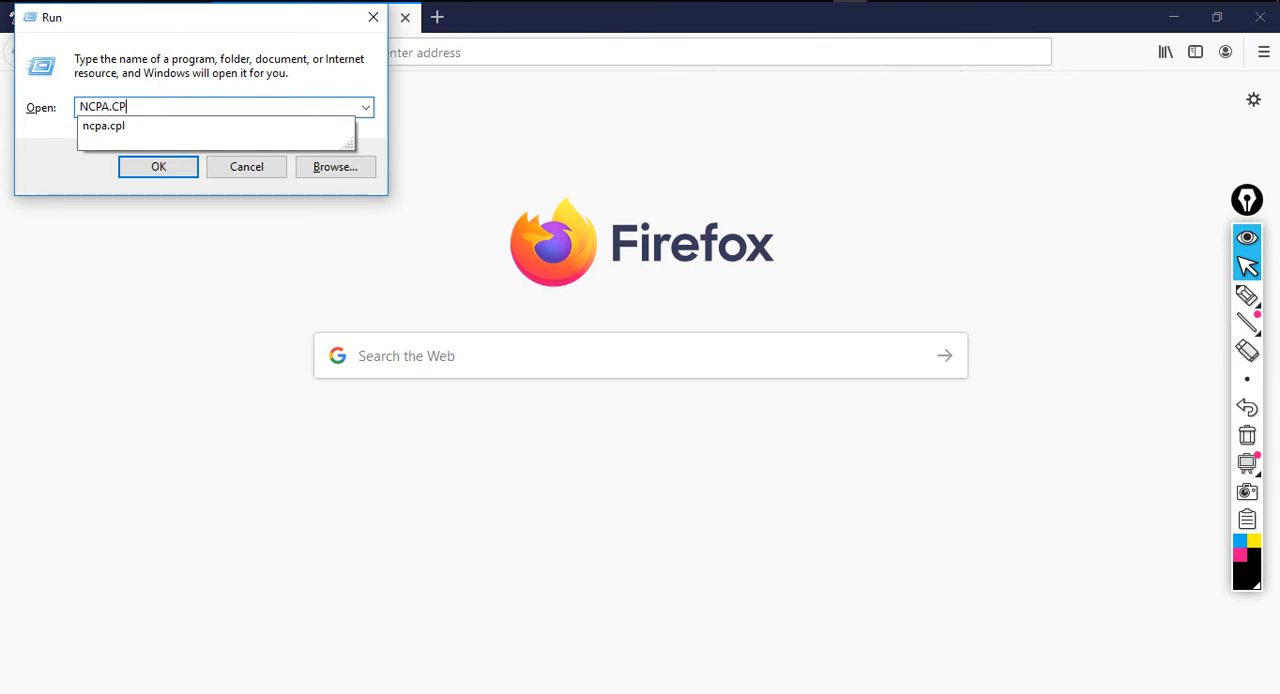
Open the Internet Protocol Version 4 (TCP/IPv4) properties of the LAN adapter in Windows Network Connections
key("Return")
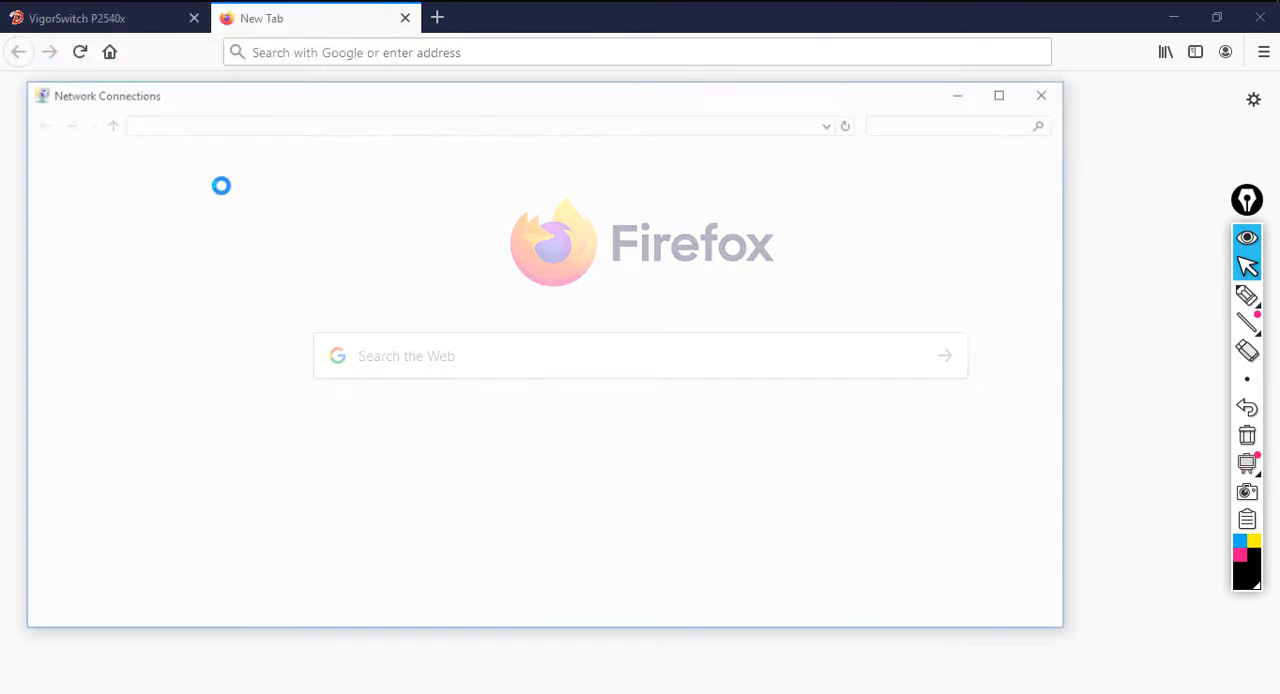
left_click(173, 331)
double_click(173, 331)
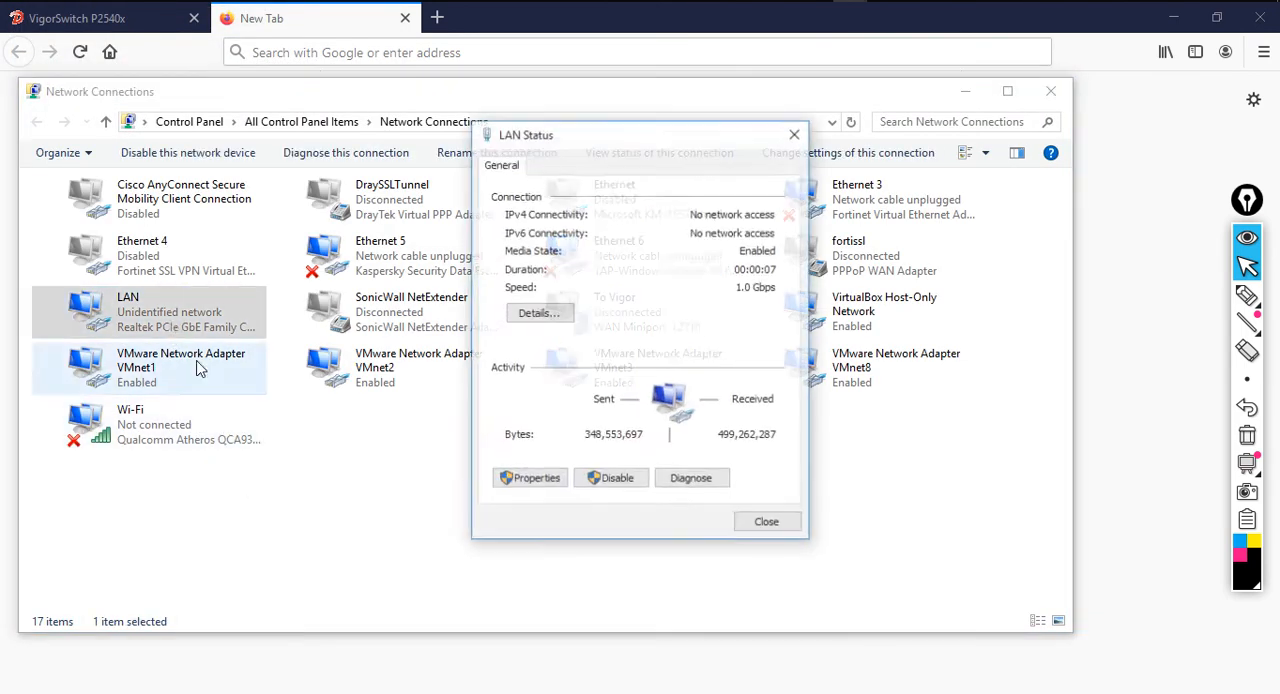
key("Return")
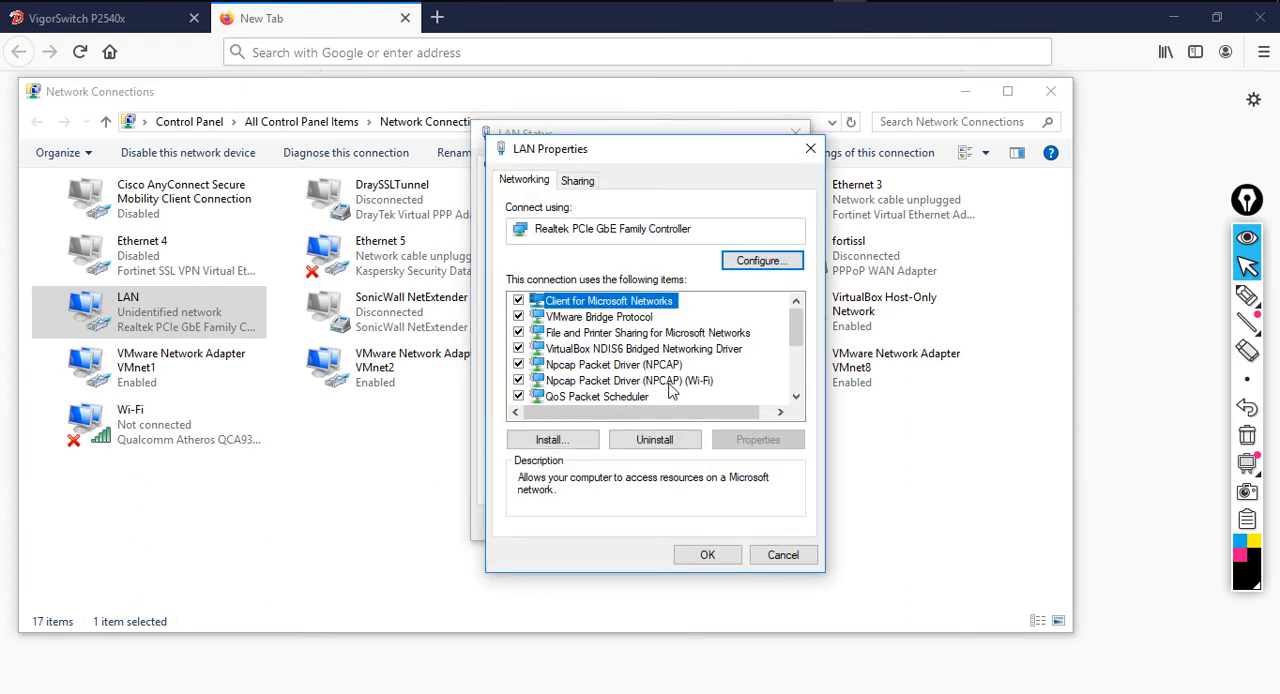
scroll(674, 390, "down", 1)
left_click(651, 397)
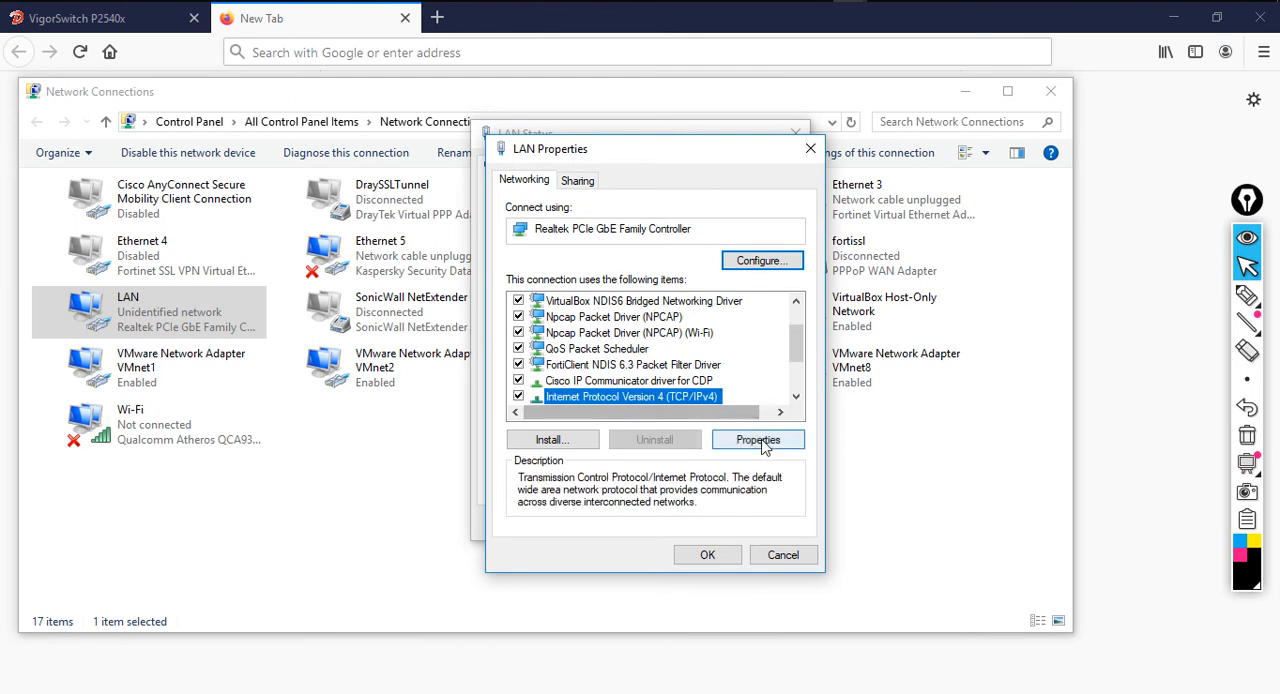
left_click(762, 439)
Set the LAN adapter to obtain its IP address and DNS server address automatically, apply the settings and close its dialogs
left_click(648, 335)
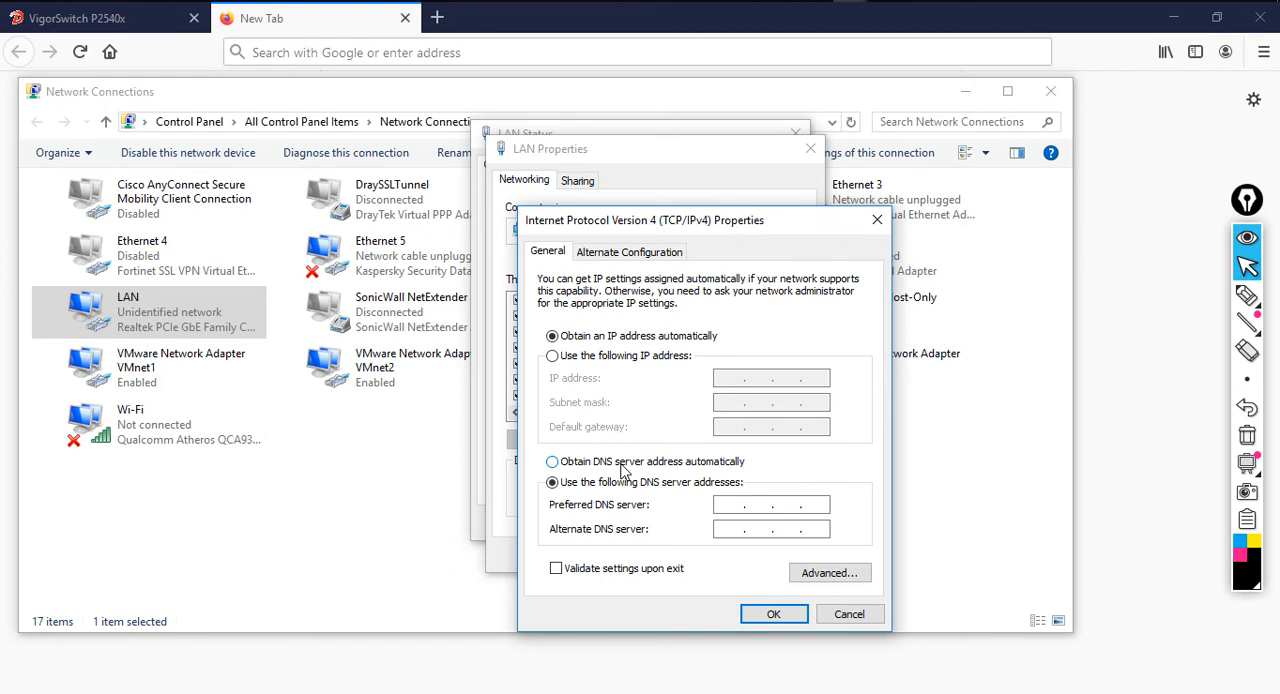
left_click(625, 465)
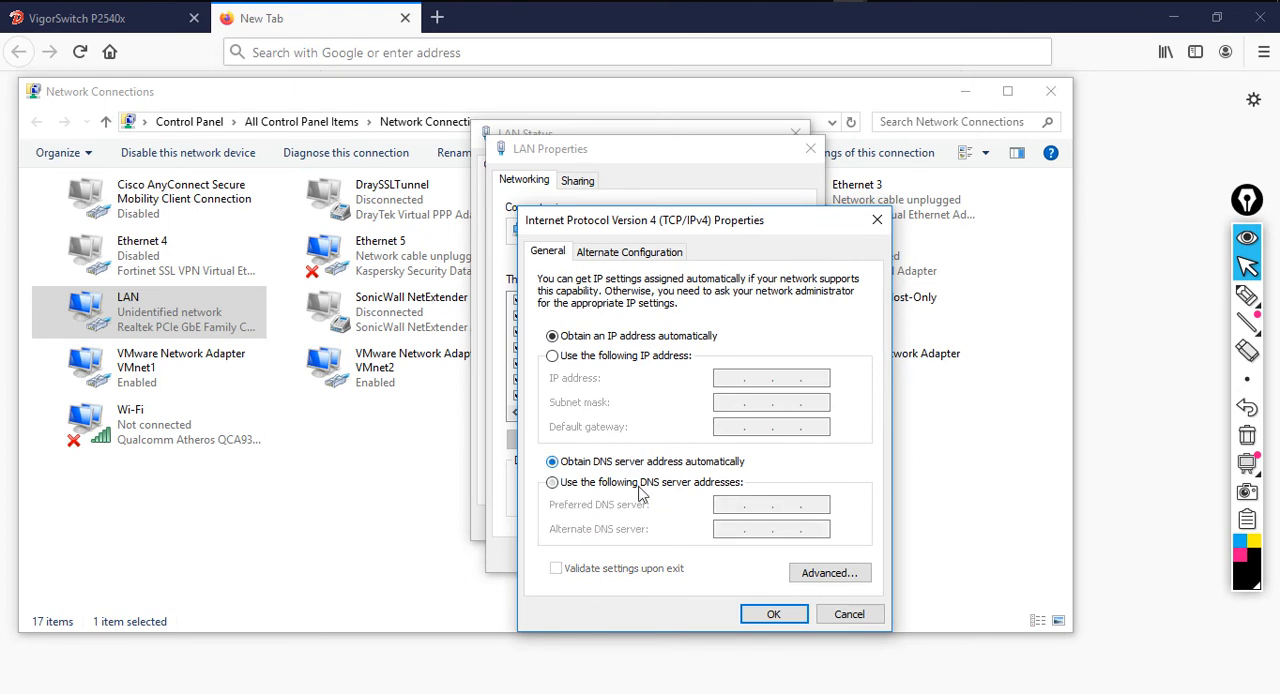
left_click(773, 614)
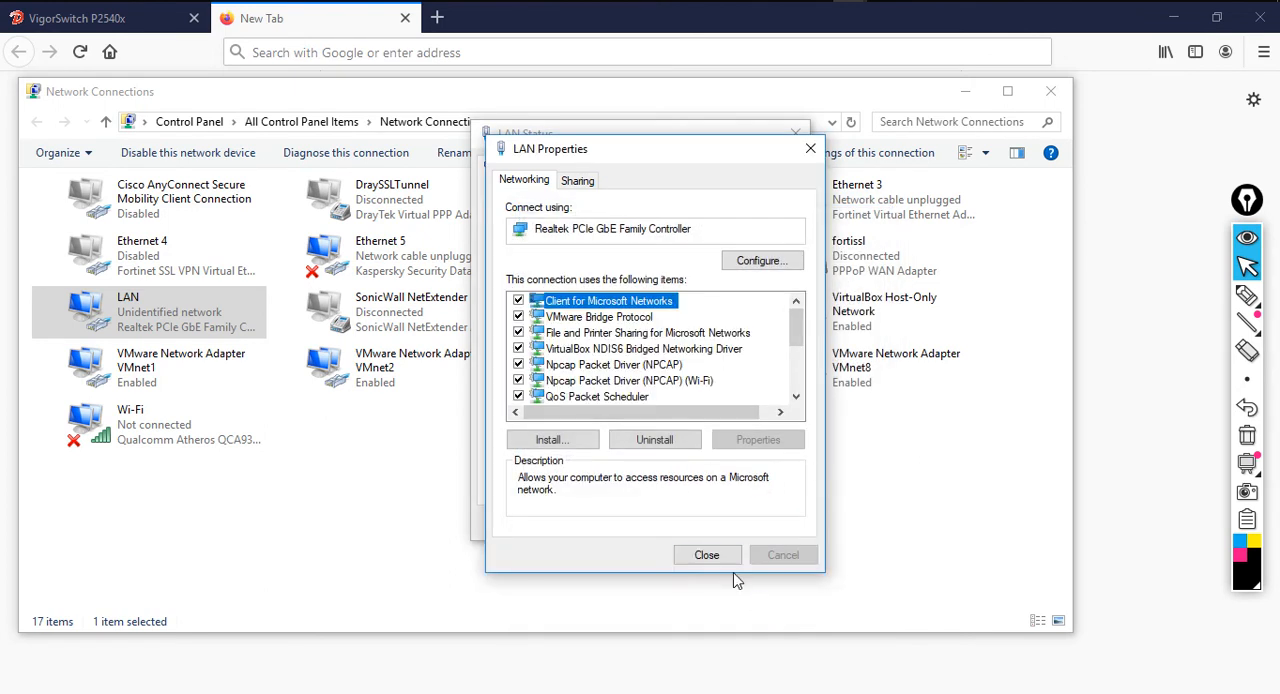
left_click(707, 556)
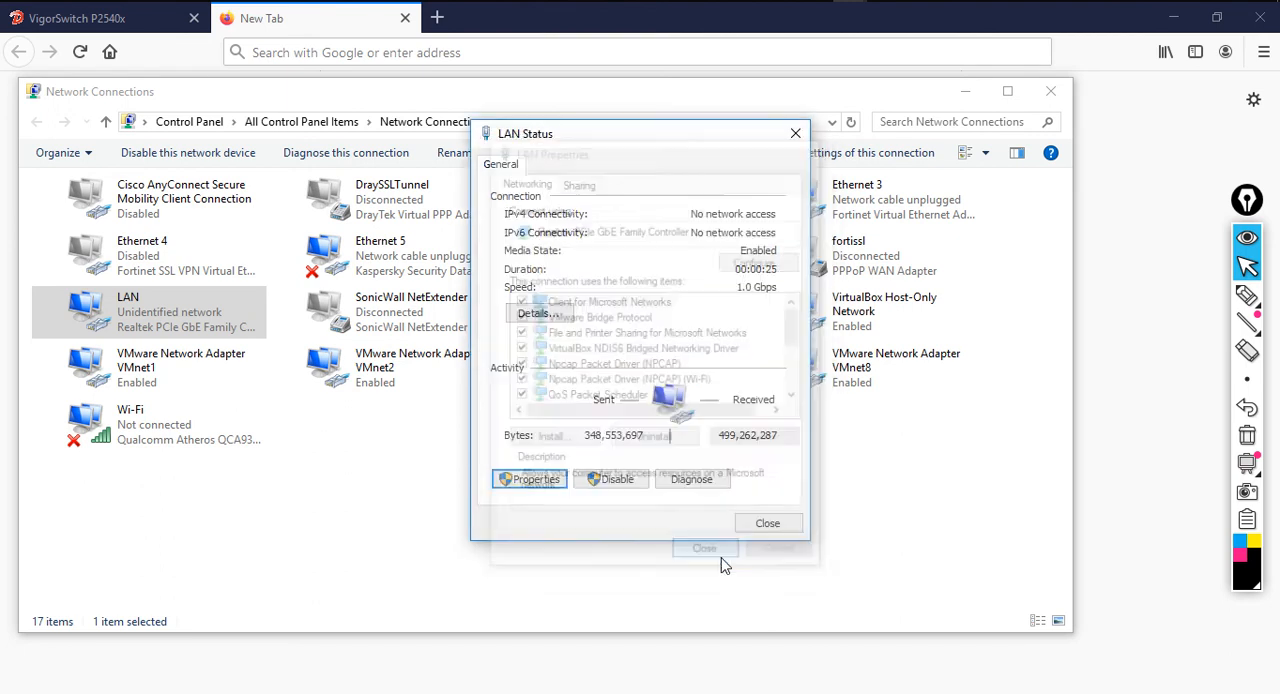
left_click(756, 527)
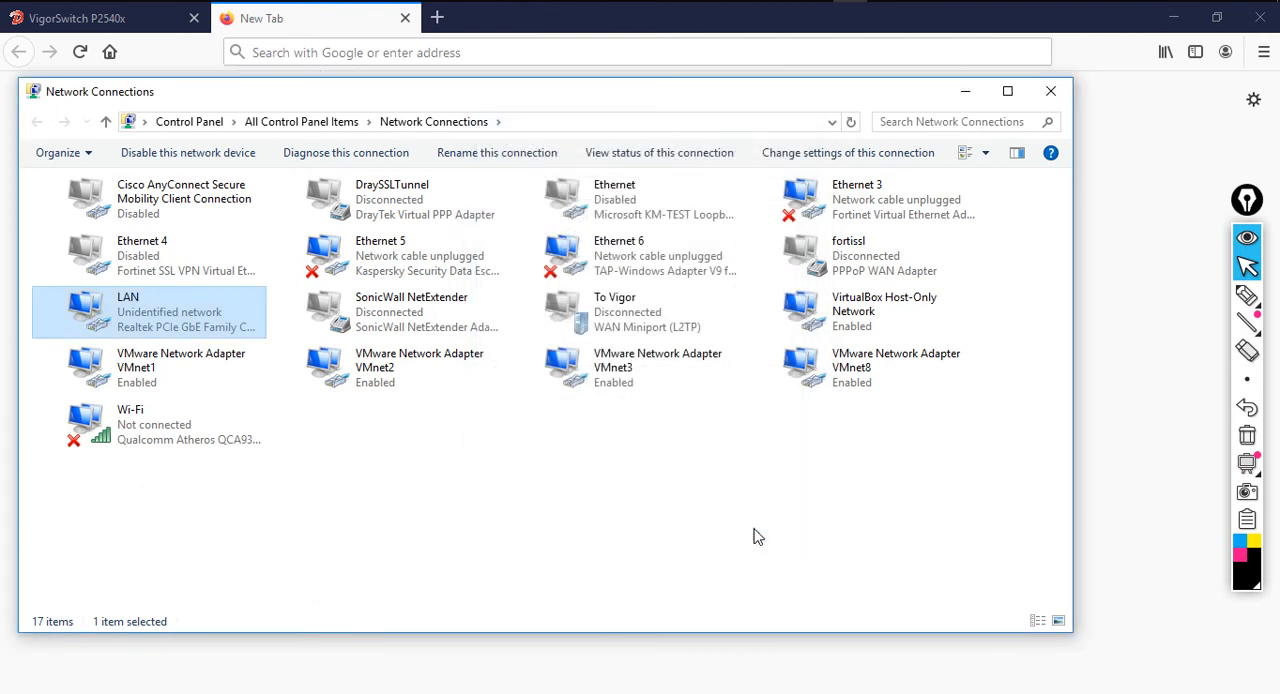
Check the LAN adapter's IPv4 address and default gateway in its connection details, then close Network Connections
double_click(183, 316)
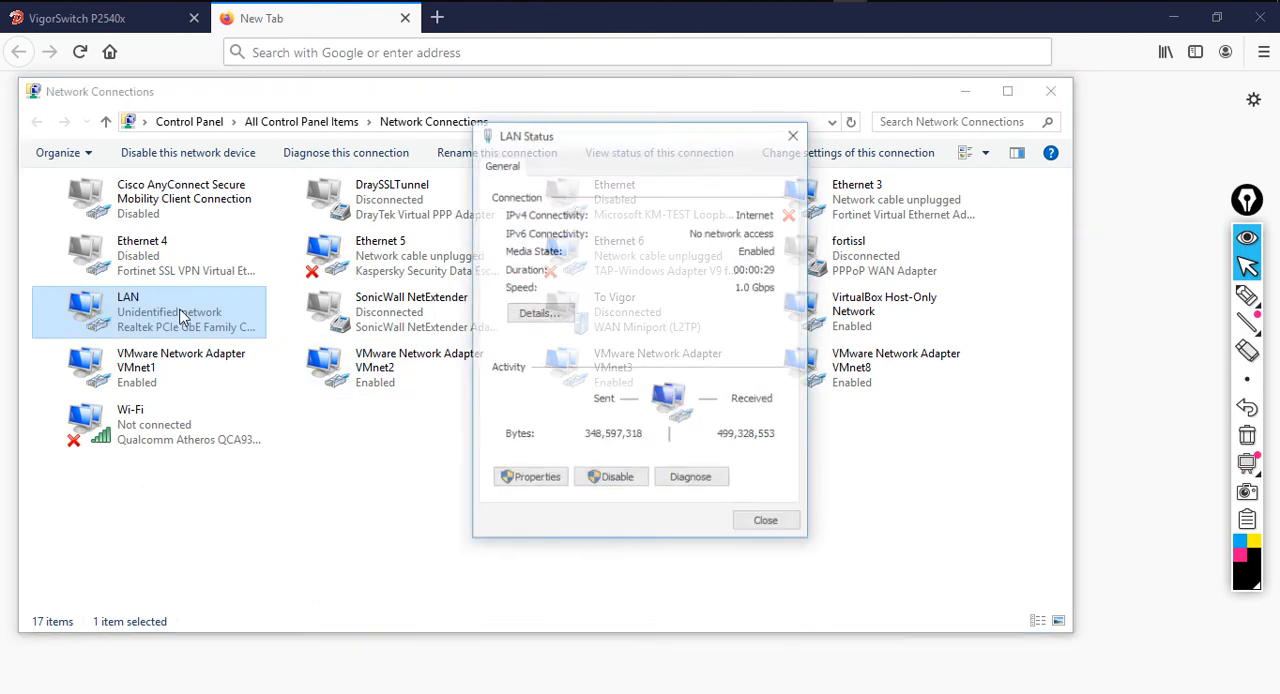
left_click(538, 313)
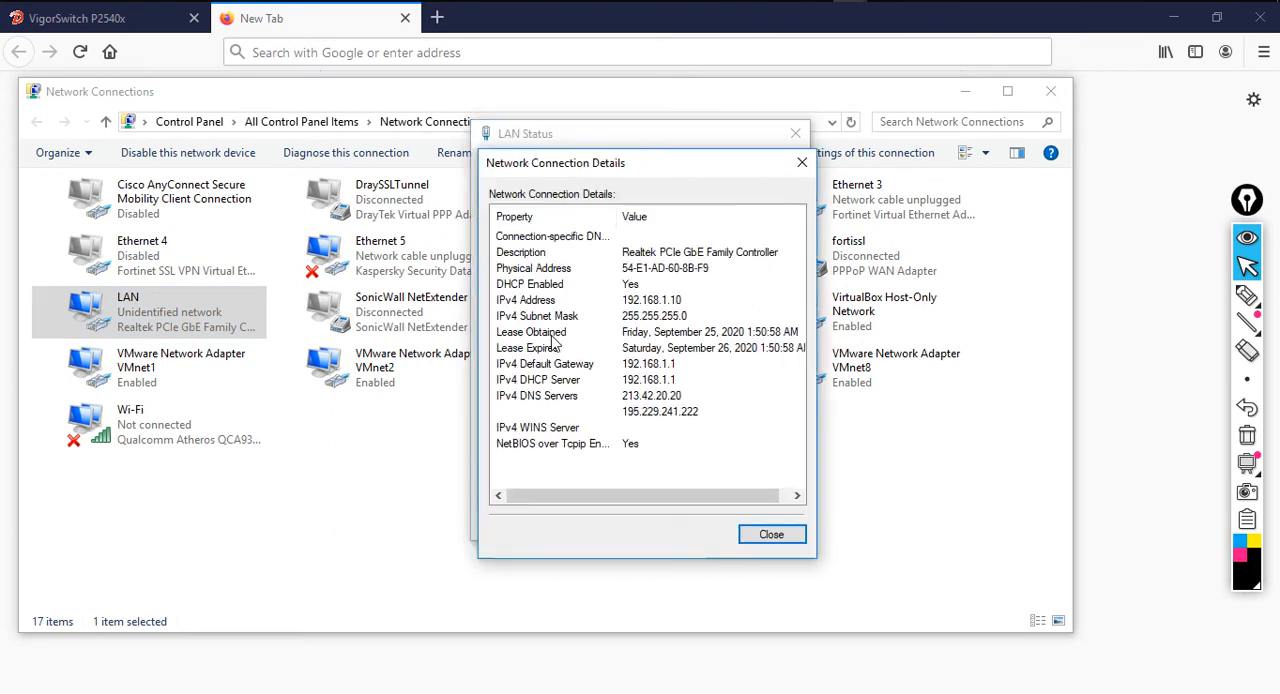
left_click(645, 305)
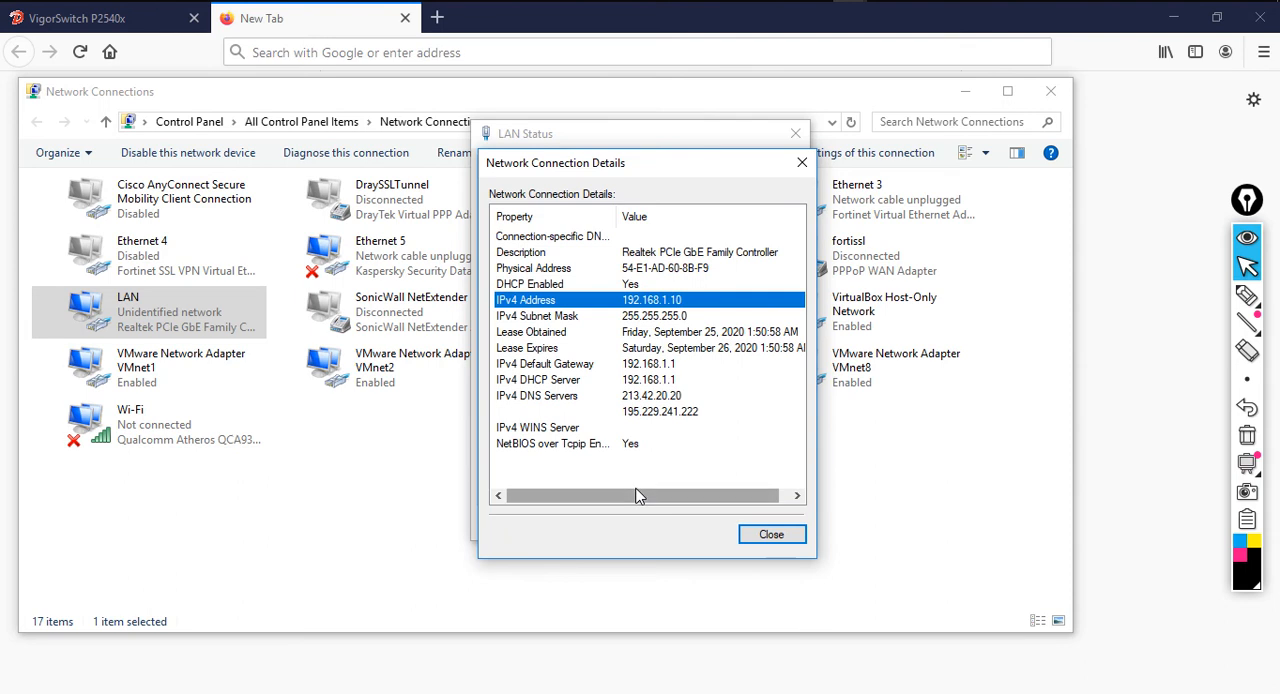
left_click(598, 366)
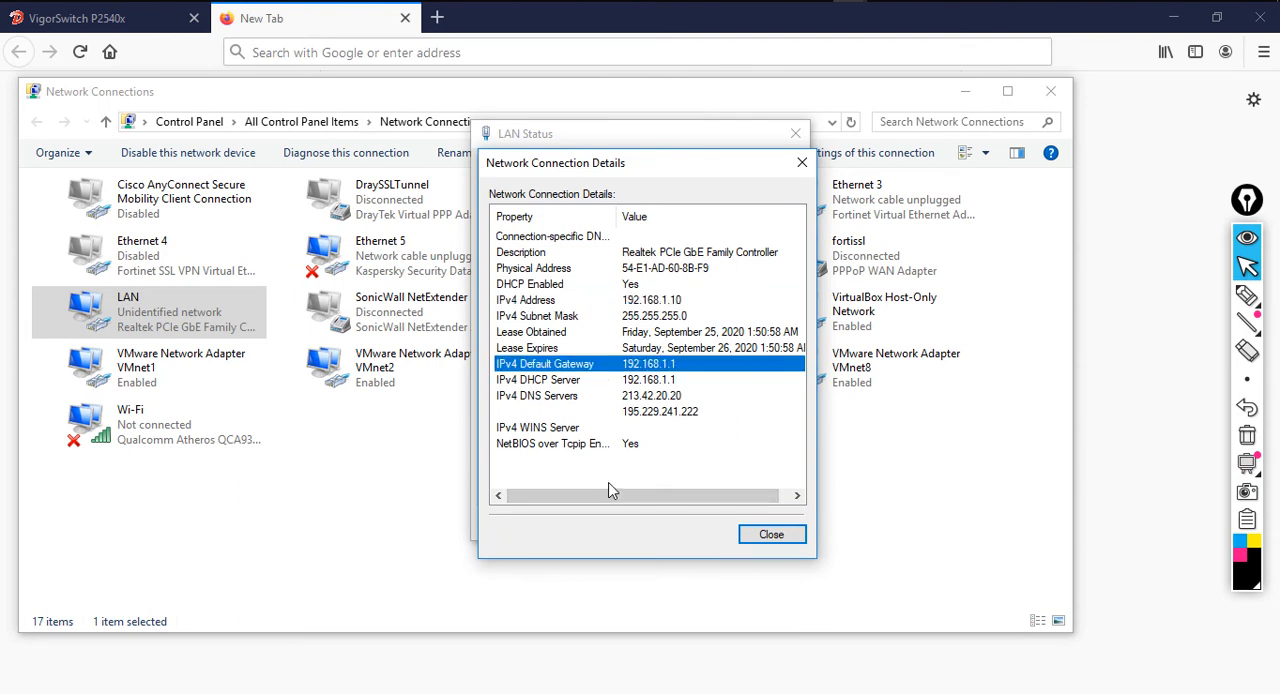
left_click(768, 534)
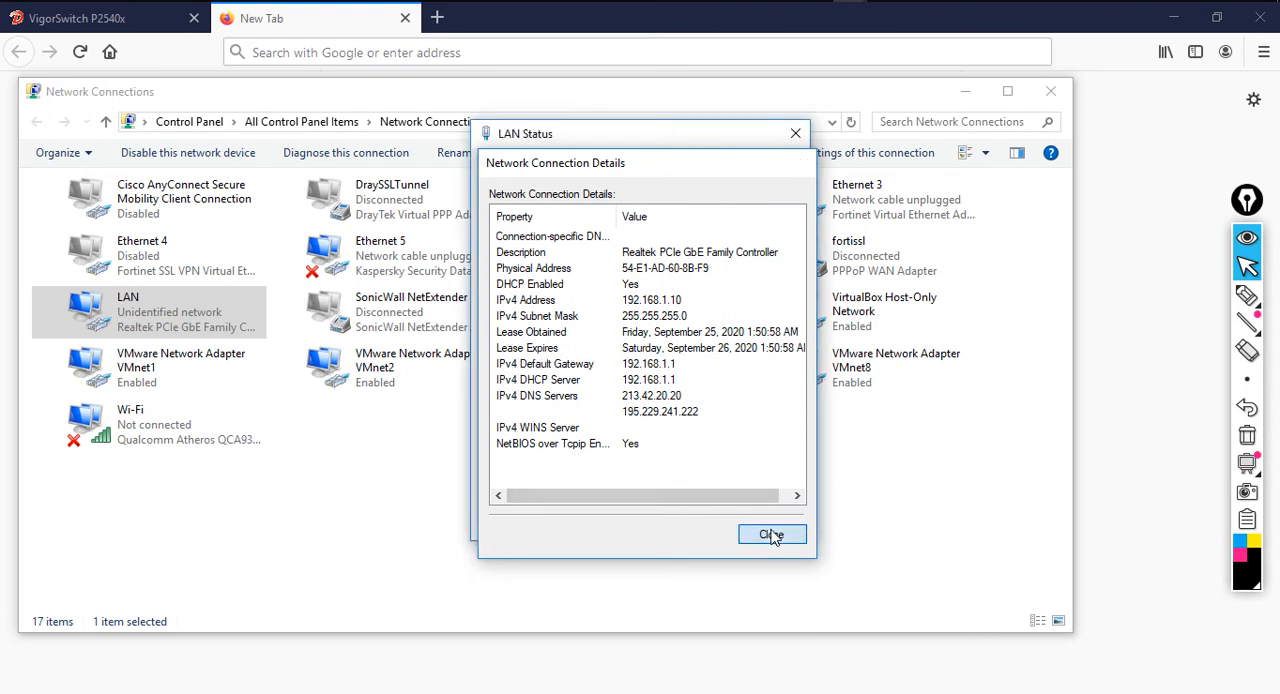
left_click(797, 527)
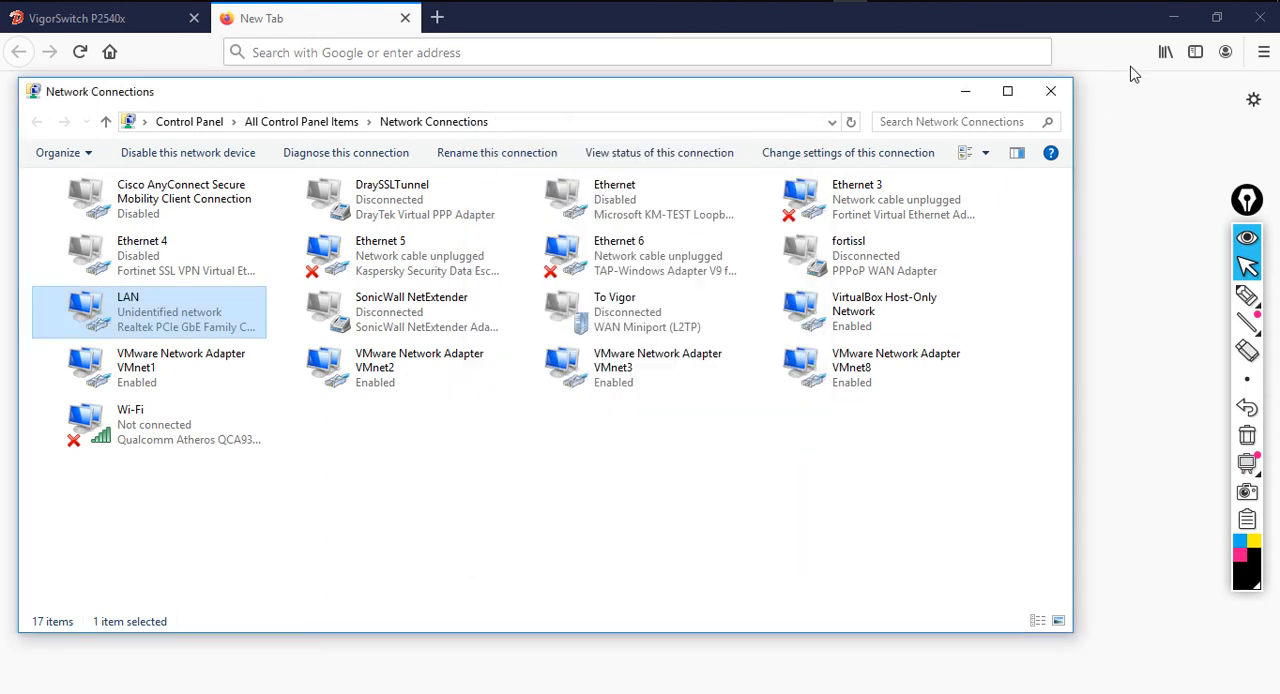
left_click(1051, 91)
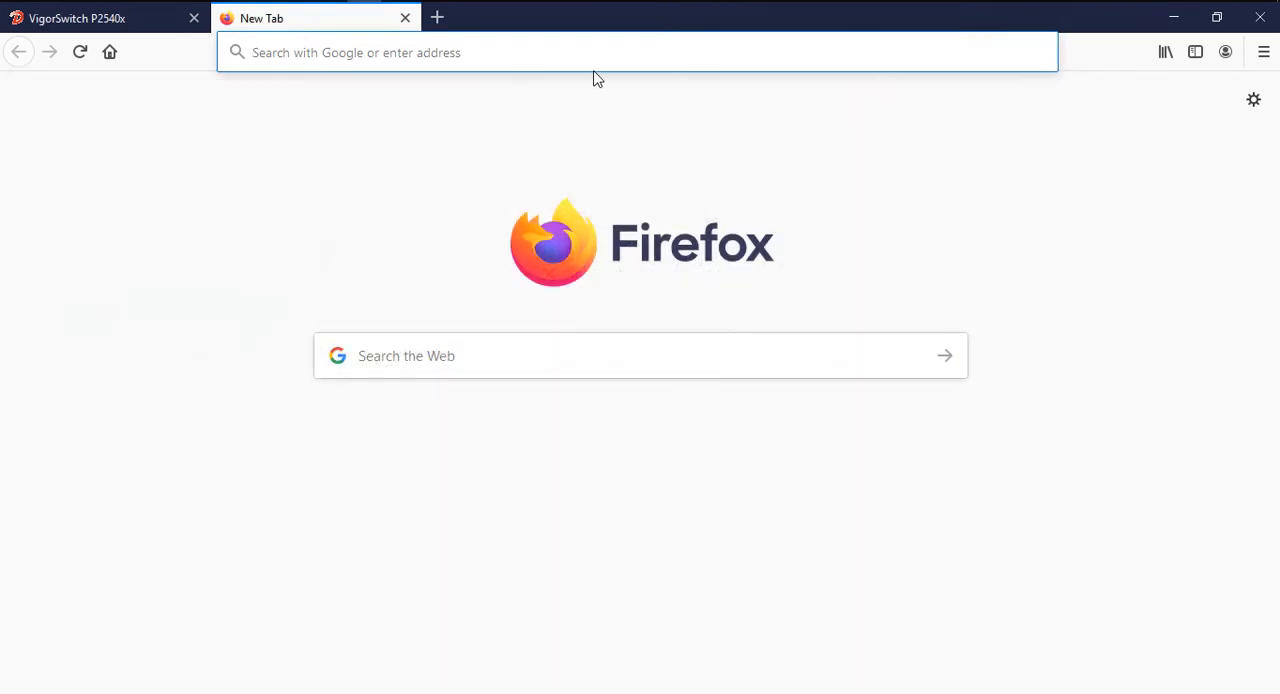
Open the router's web interface at 192.168.1.1 and log in as admin with the account password
type("192.168.1.1")
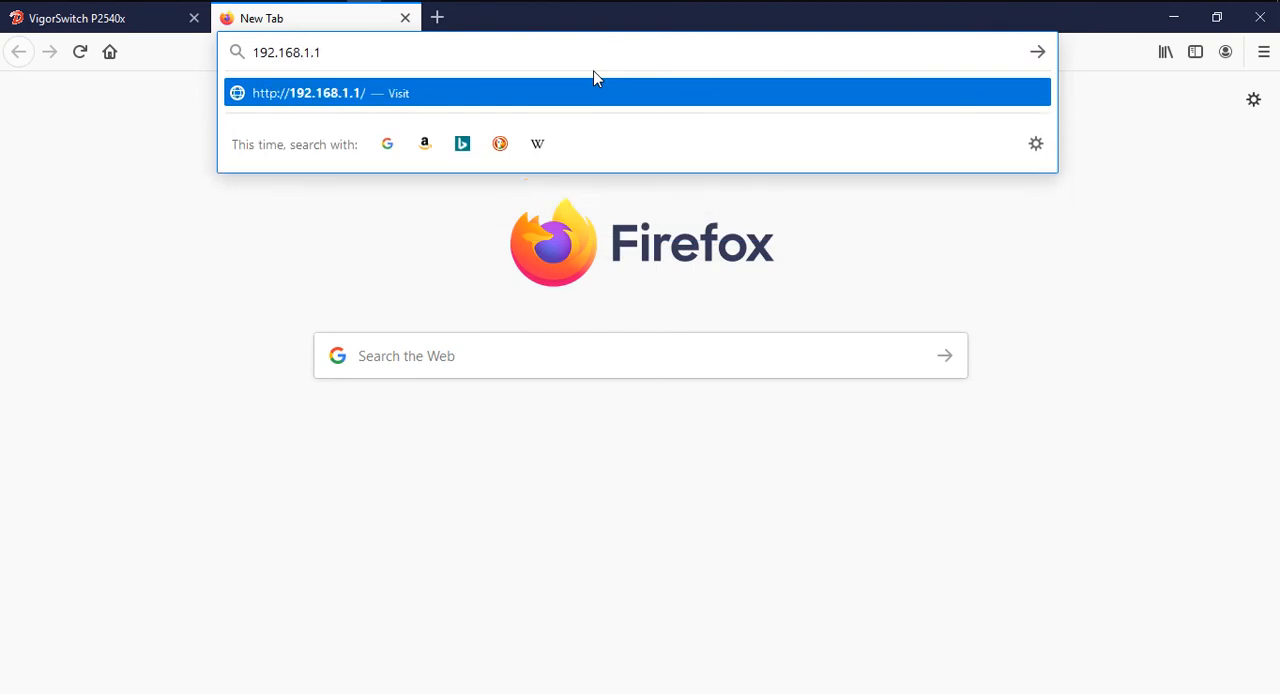
key("Return")
left_click(638, 320)
type("admin")
key("Tab")
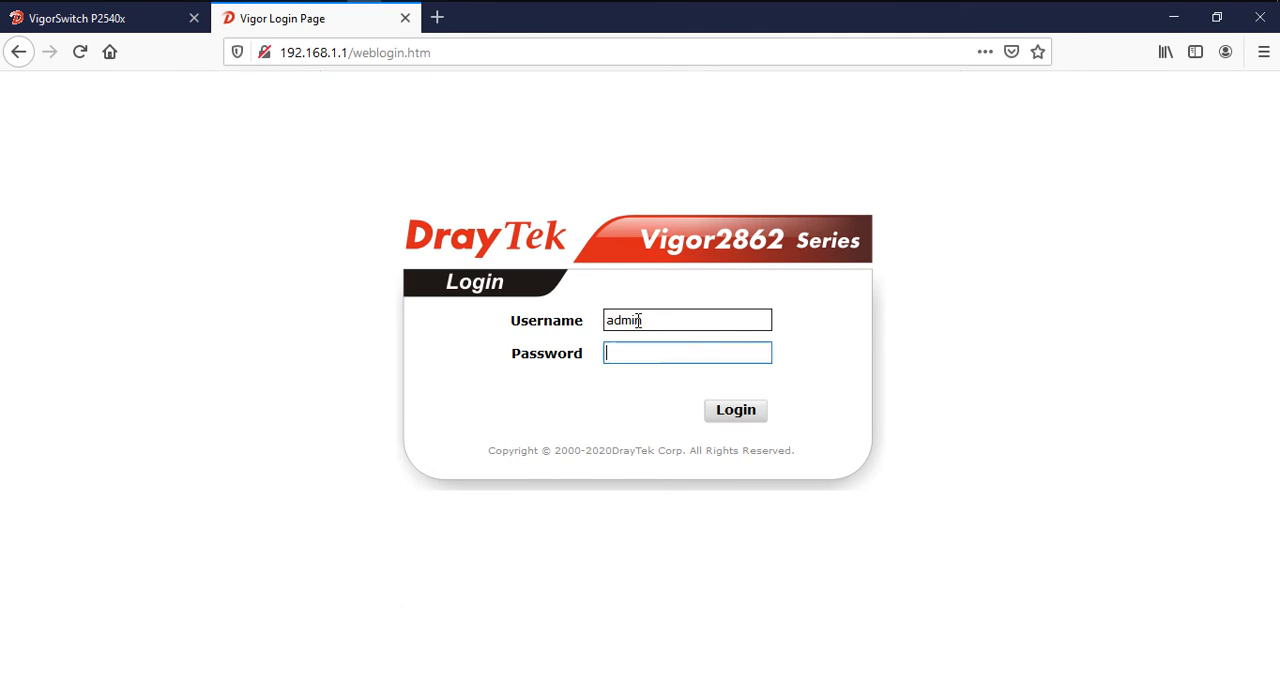
type("a")
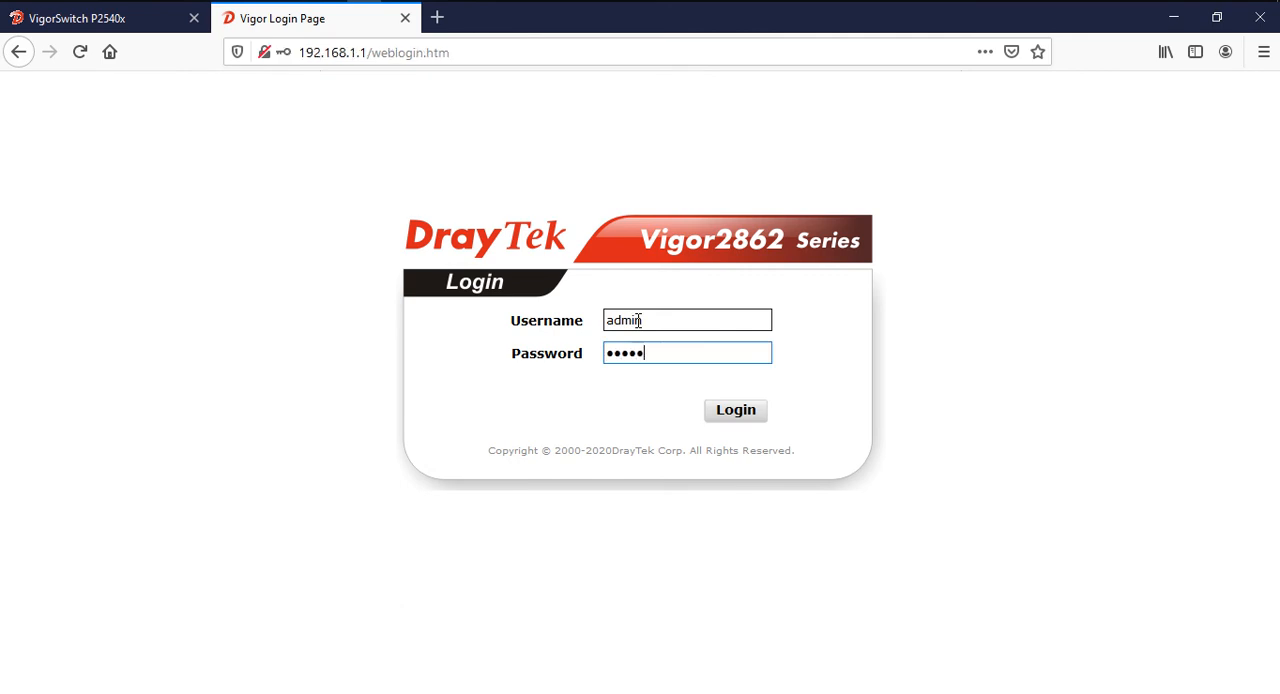
key("Return")
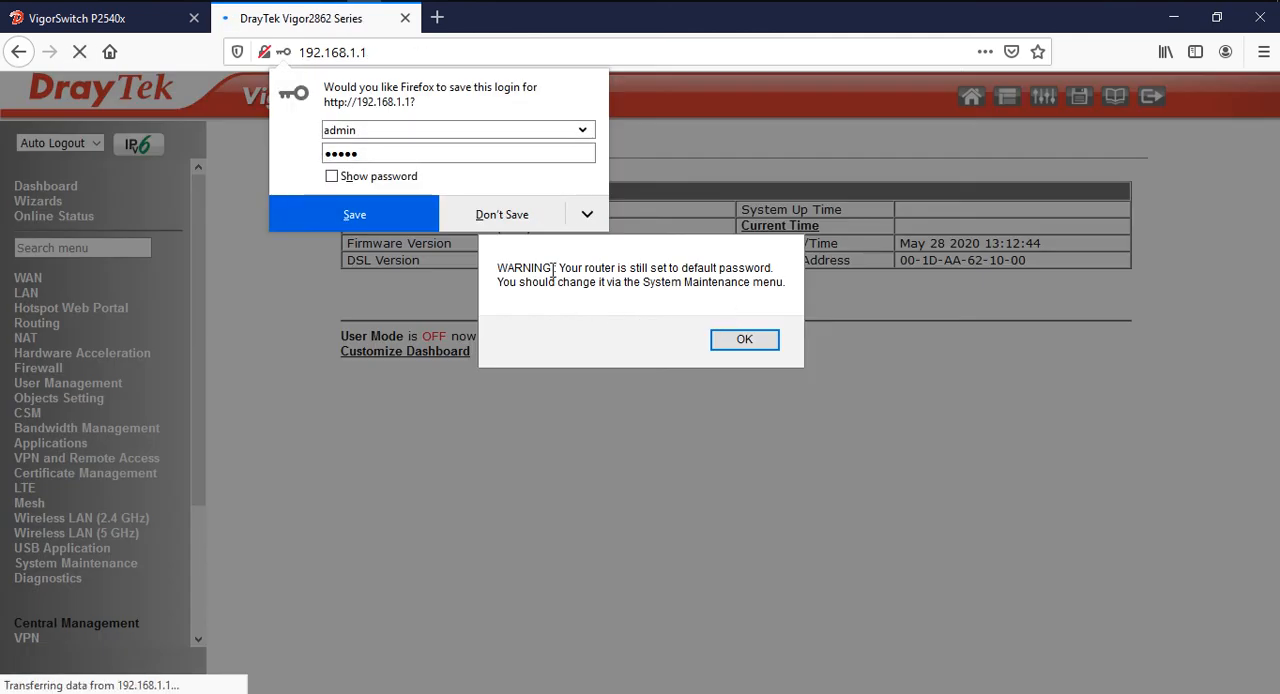
Decline saving the login, dismiss the default-password warning and decline automatic firmware recovery
left_click(499, 216)
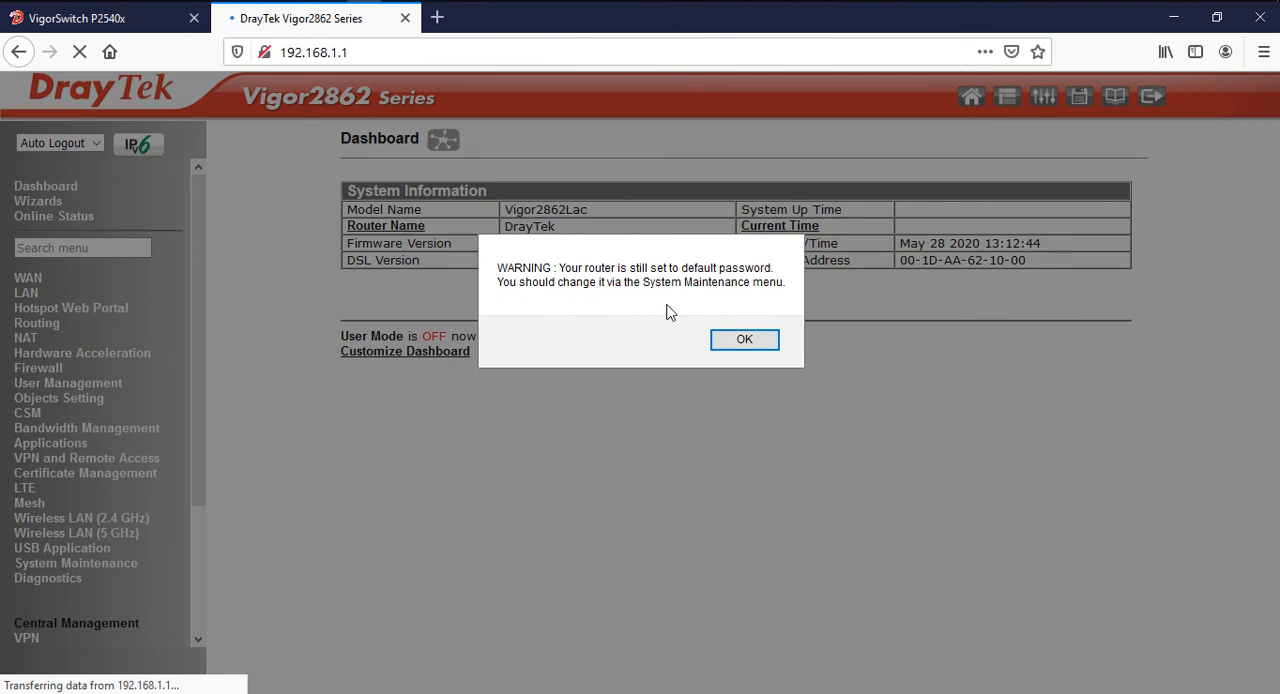
left_click(748, 344)
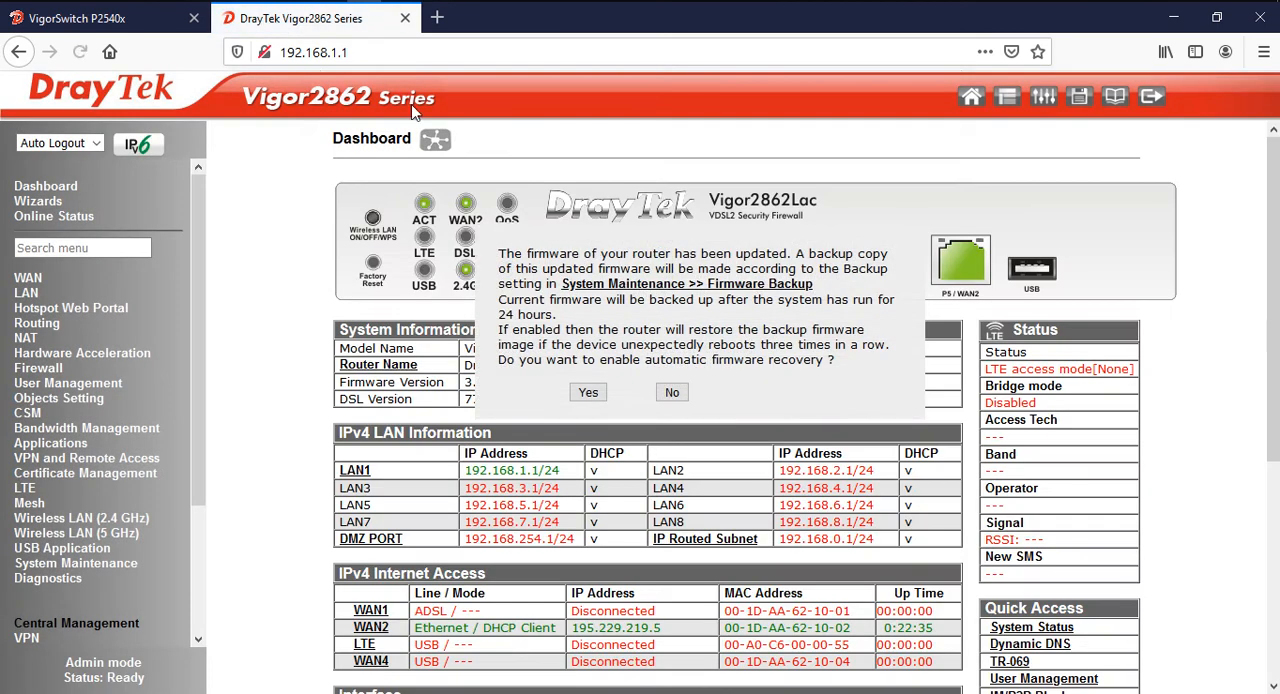
left_click(672, 392)
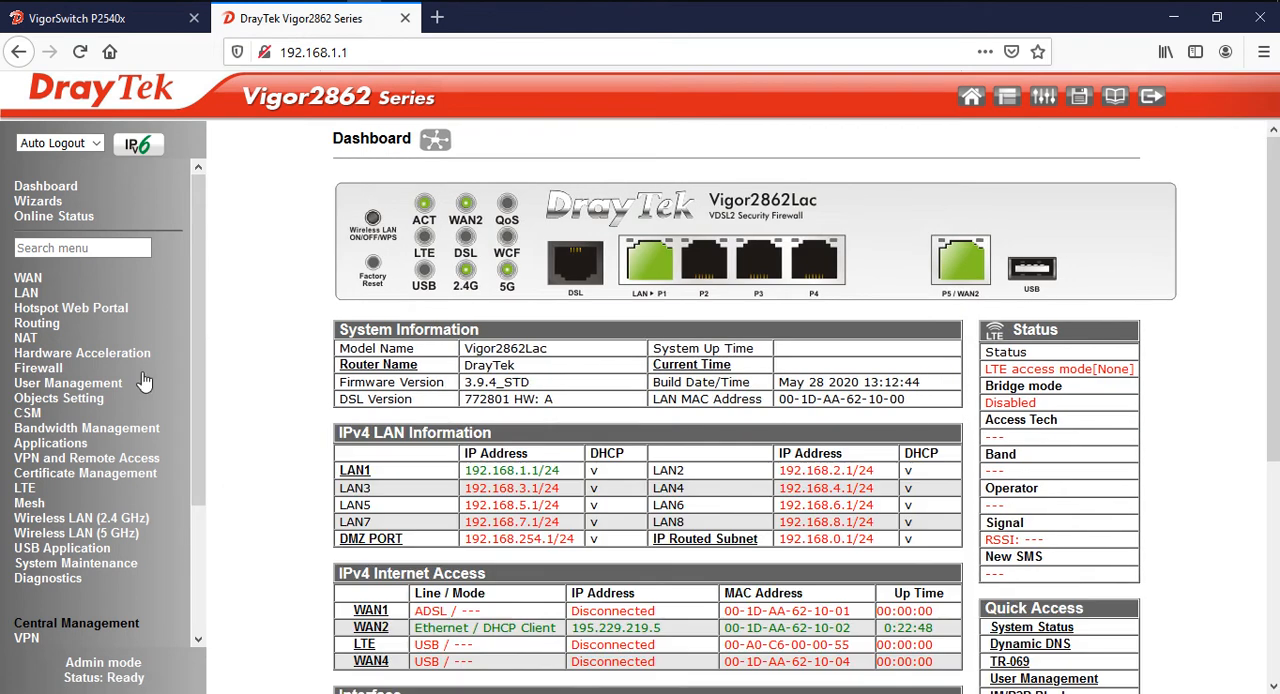
Open the Administrator Password setup page under System Maintenance
left_click_drag(195, 430, 195, 501)
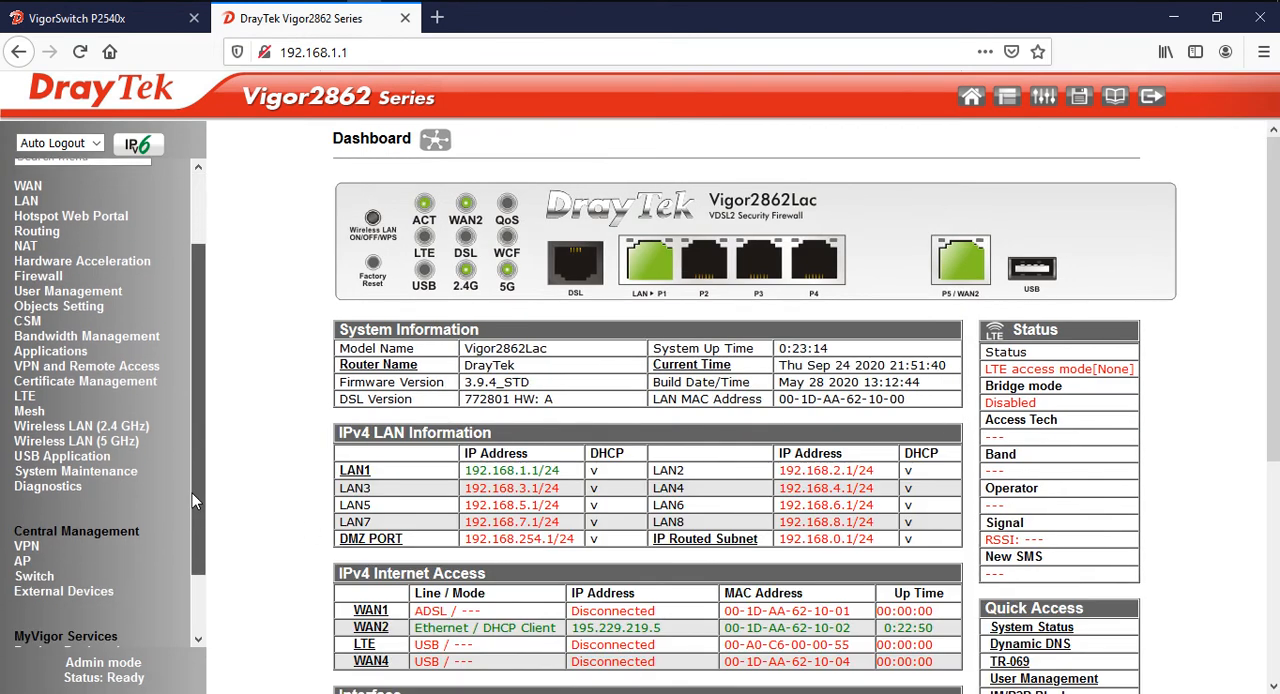
left_click(122, 472)
left_click_drag(197, 352, 189, 438)
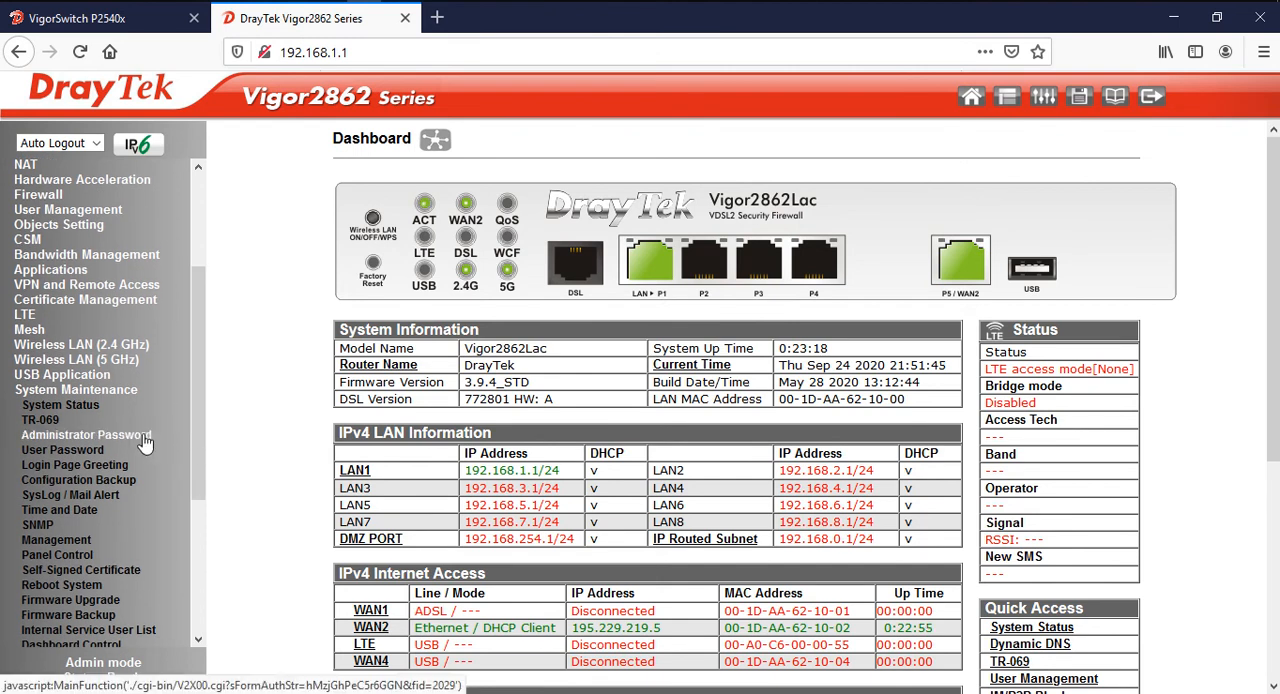
left_click(144, 437)
Fill in the old administrator password, the new password and its confirmation
left_click(654, 218)
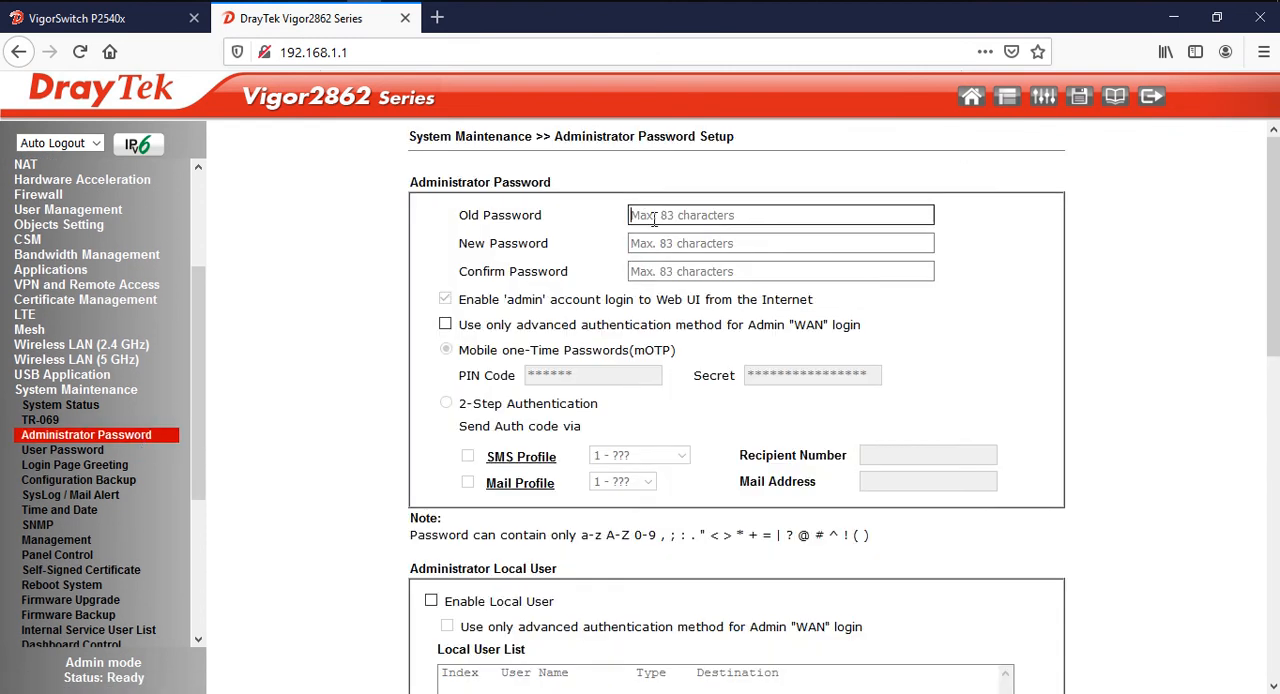
type("a")
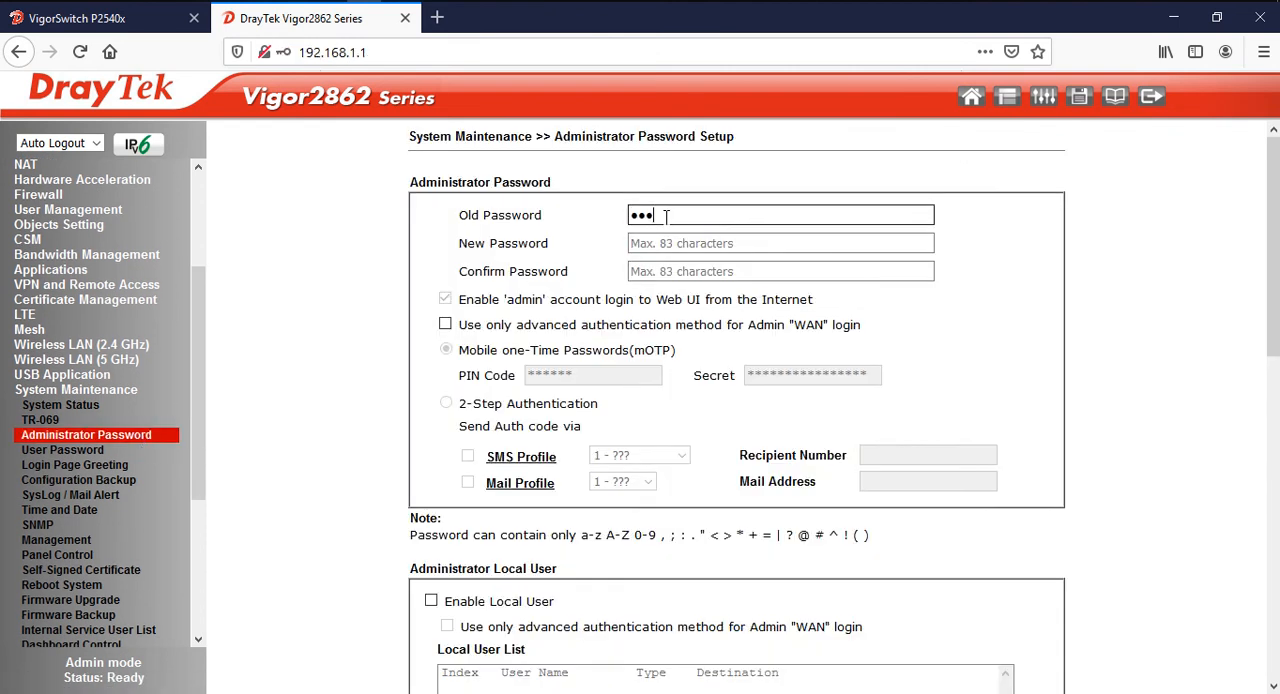
key("Tab")
type("a")
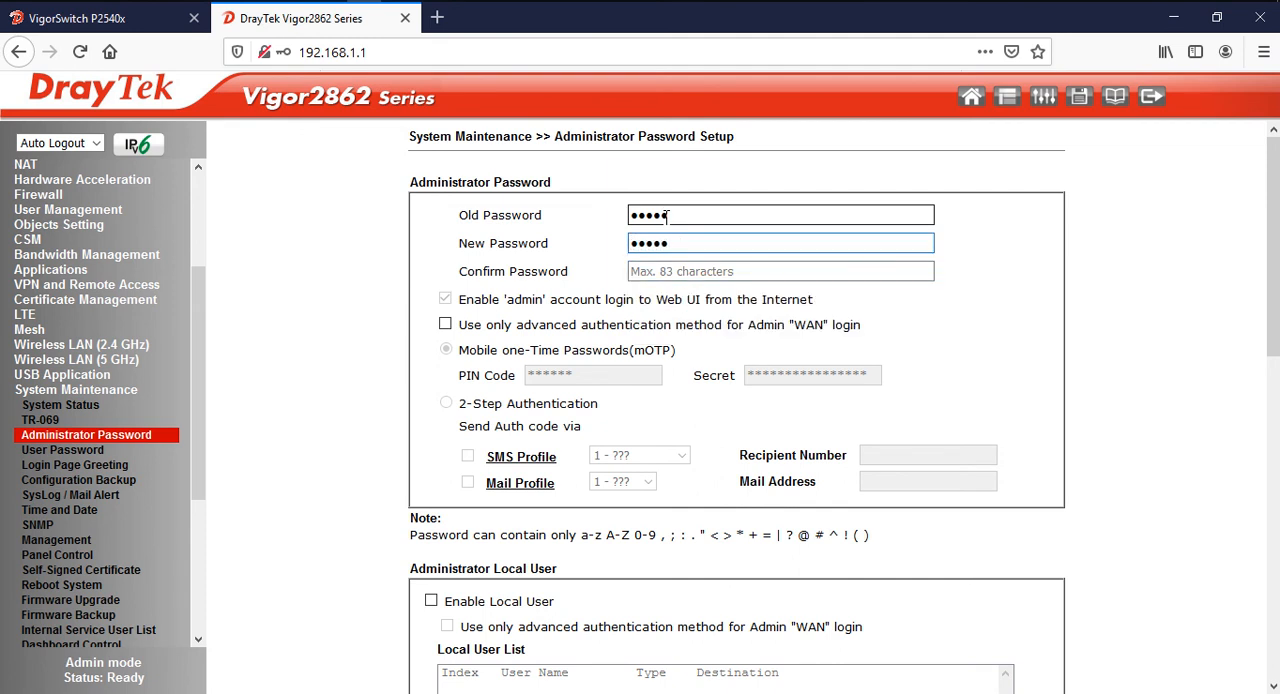
type("a")
key("Tab")
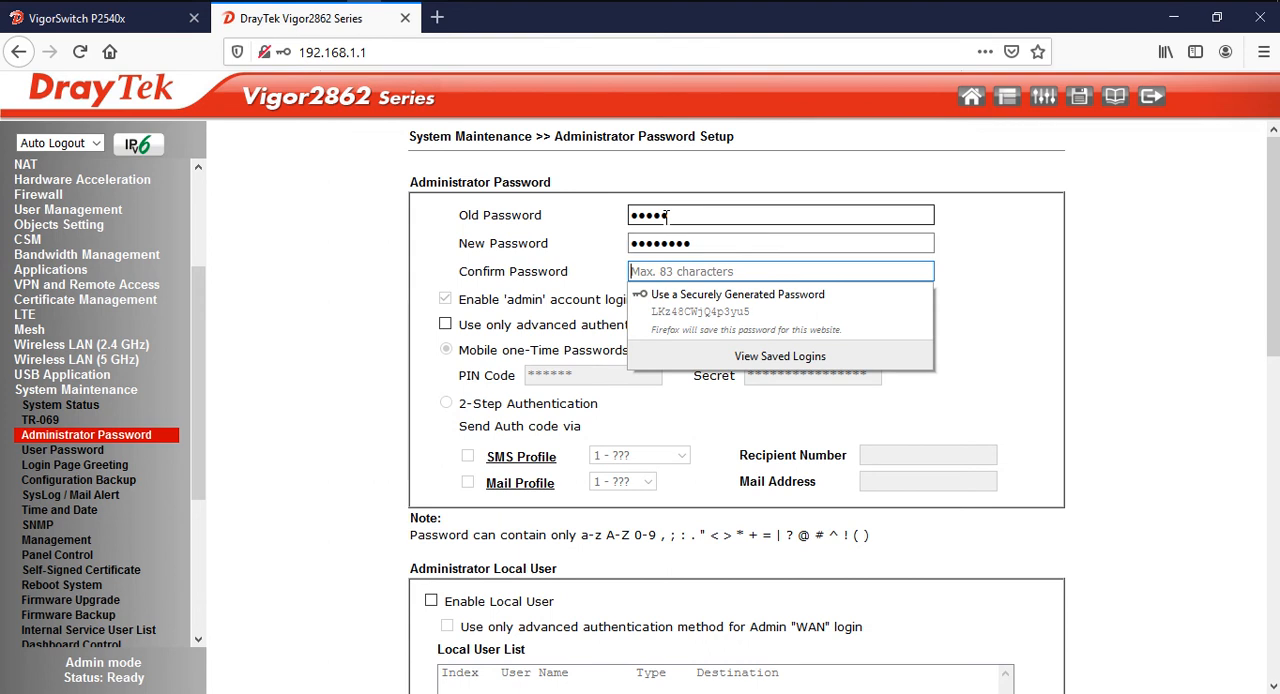
type("a")
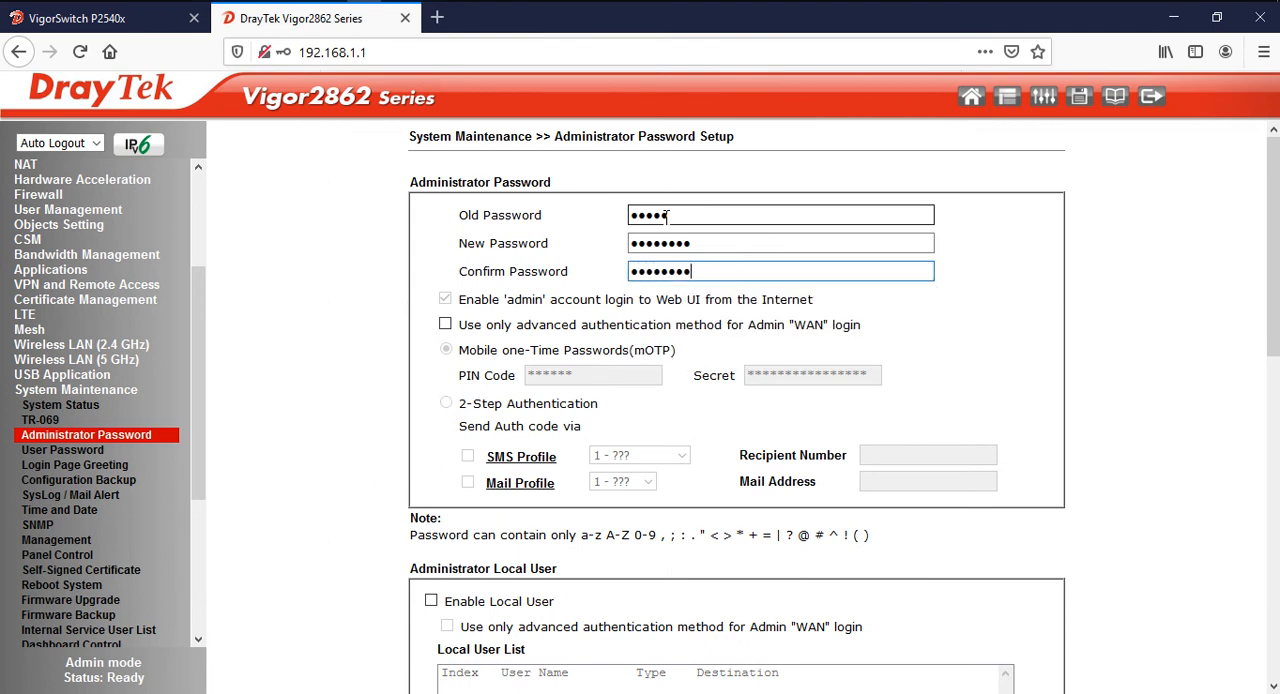
Apply the new administrator password and decline saving it in the browser
scroll(972, 342, "down", 5)
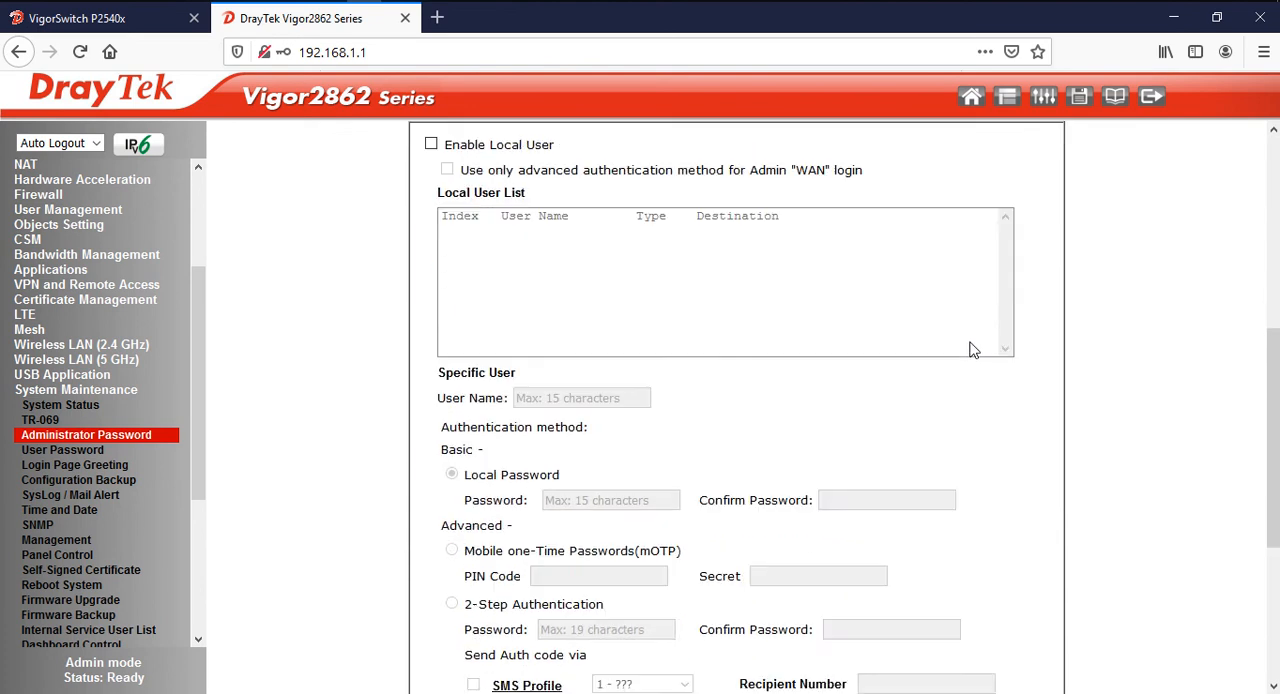
scroll(972, 349, "down", 3)
left_click(739, 656)
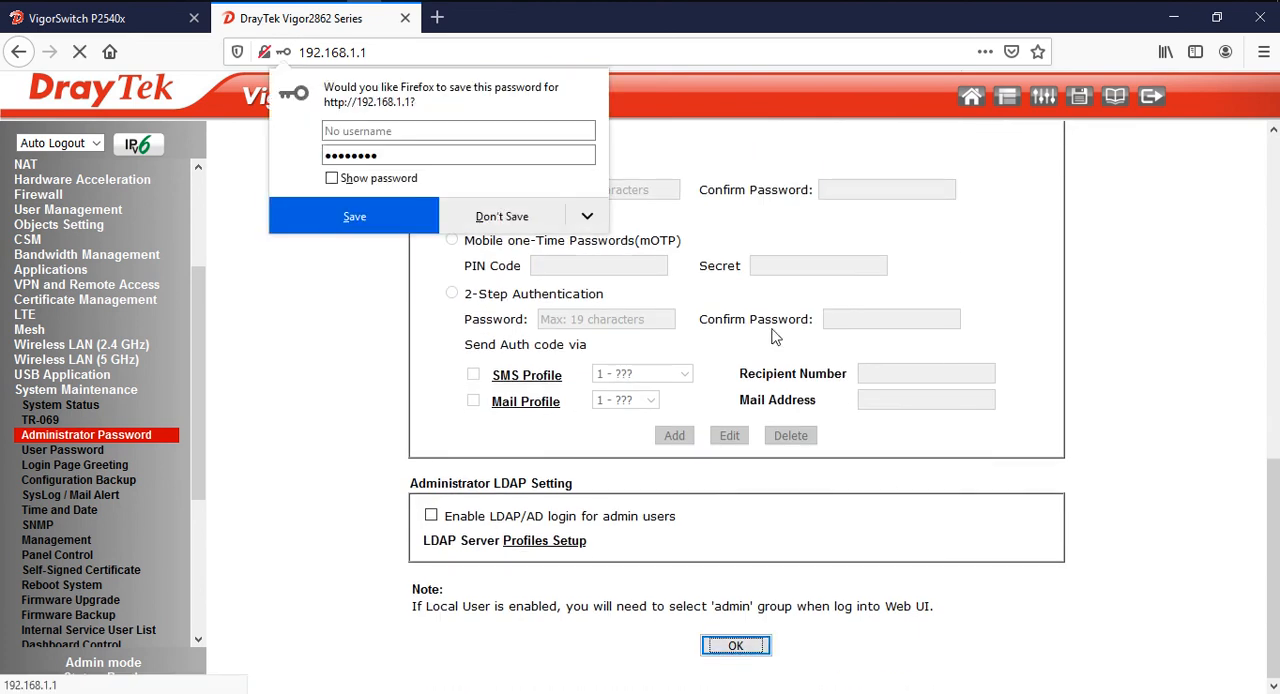
left_click(496, 222)
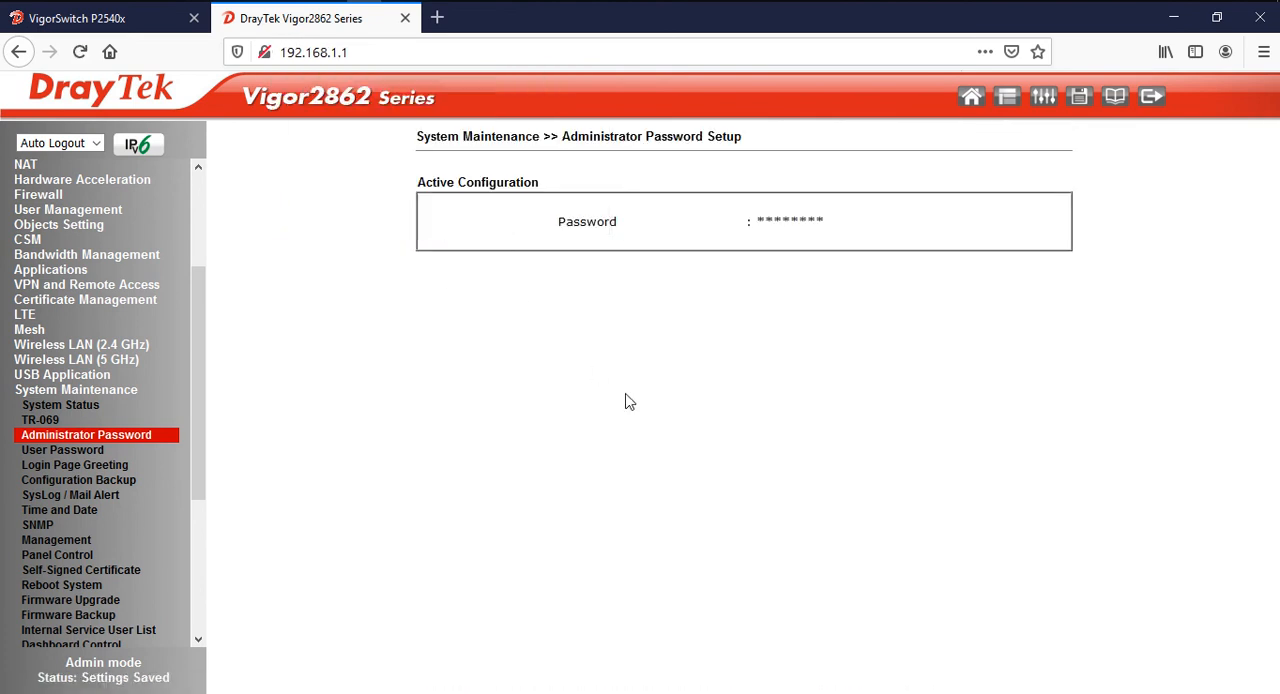
Log out of the router, sign back in as admin with the new password and decline saving the login
left_click(1147, 106)
left_click(760, 320)
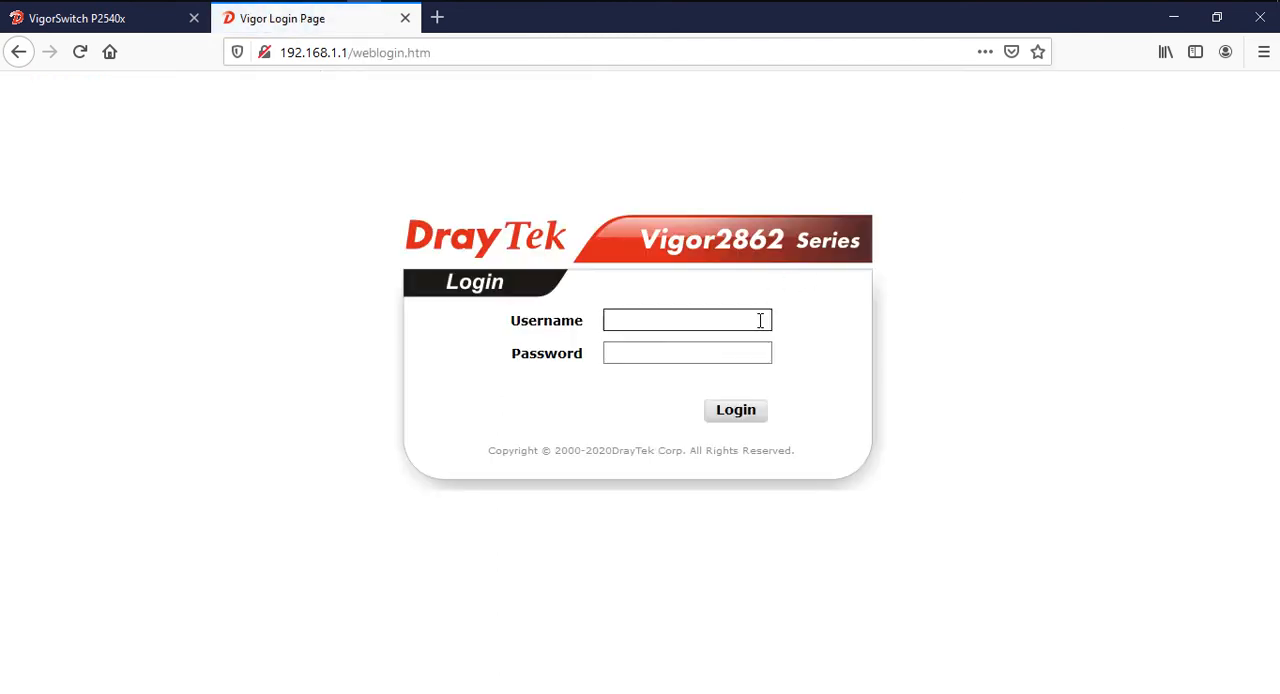
type("admin")
key("Tab")
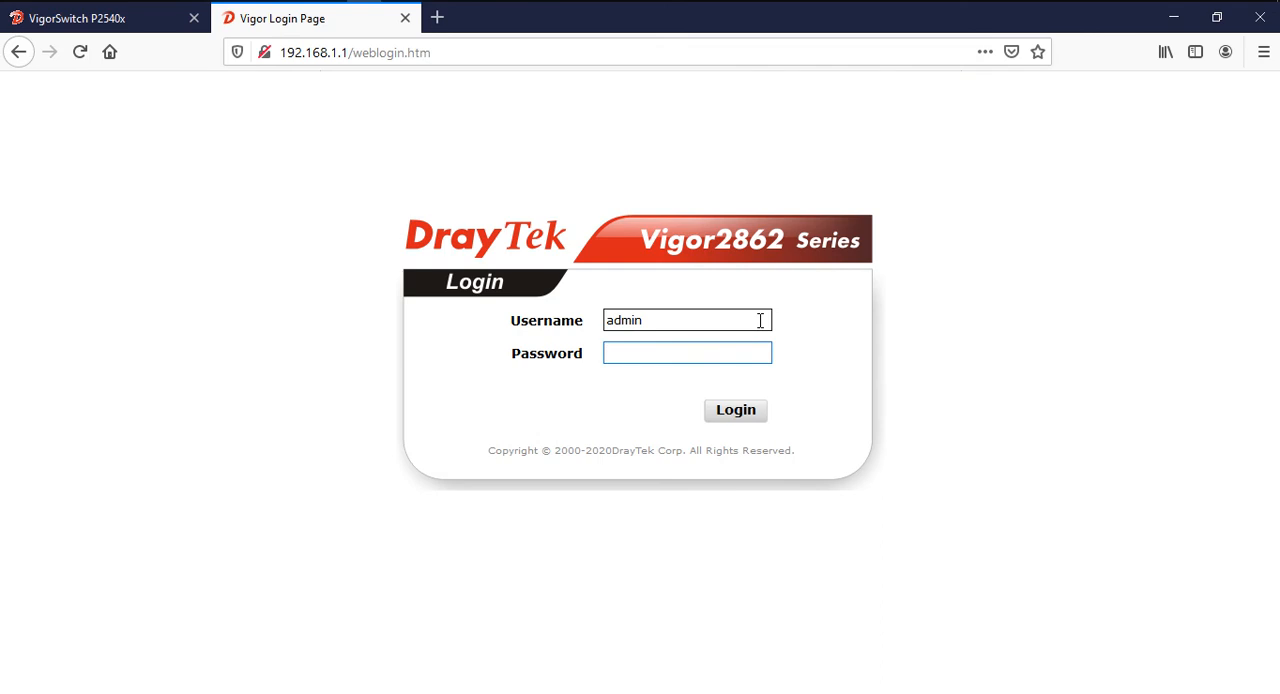
type("a")
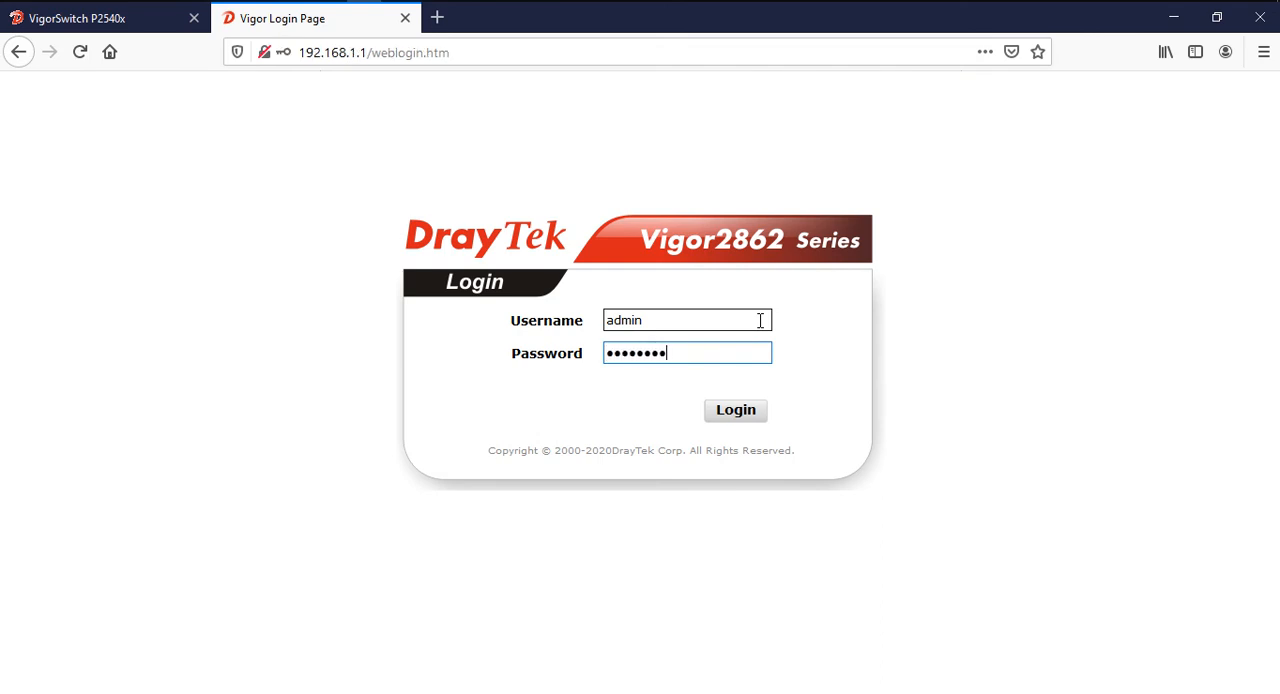
left_click(743, 412)
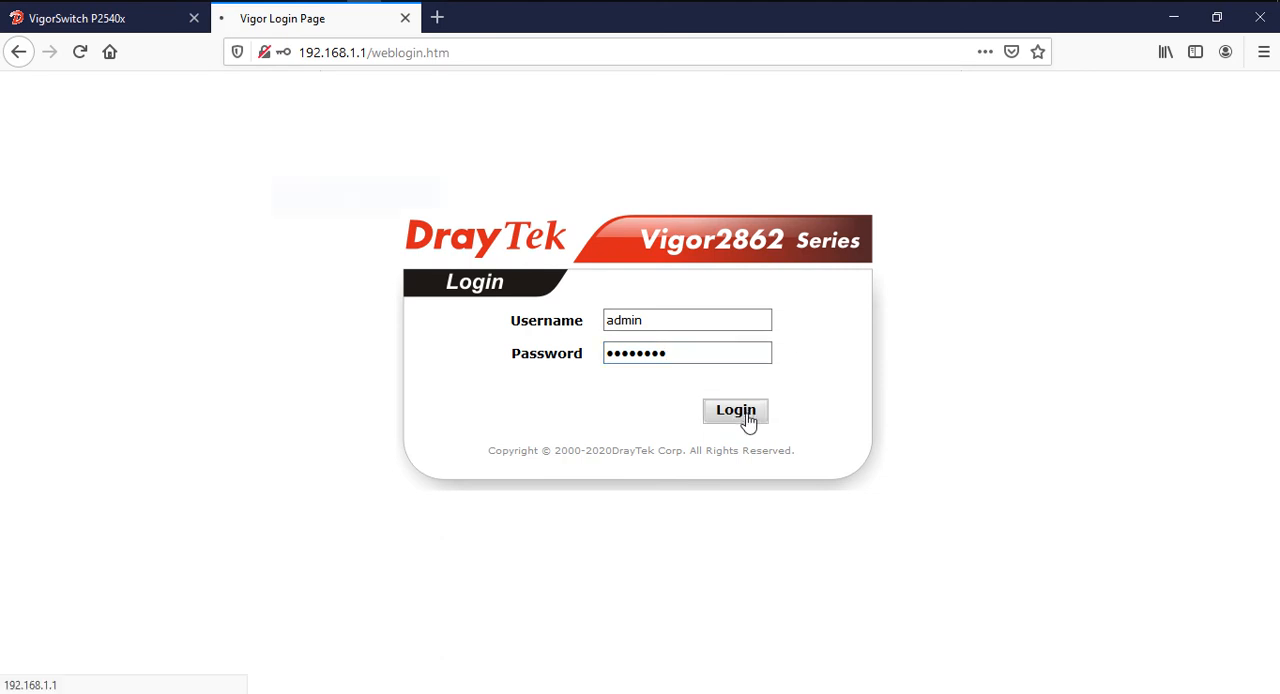
left_click(522, 215)
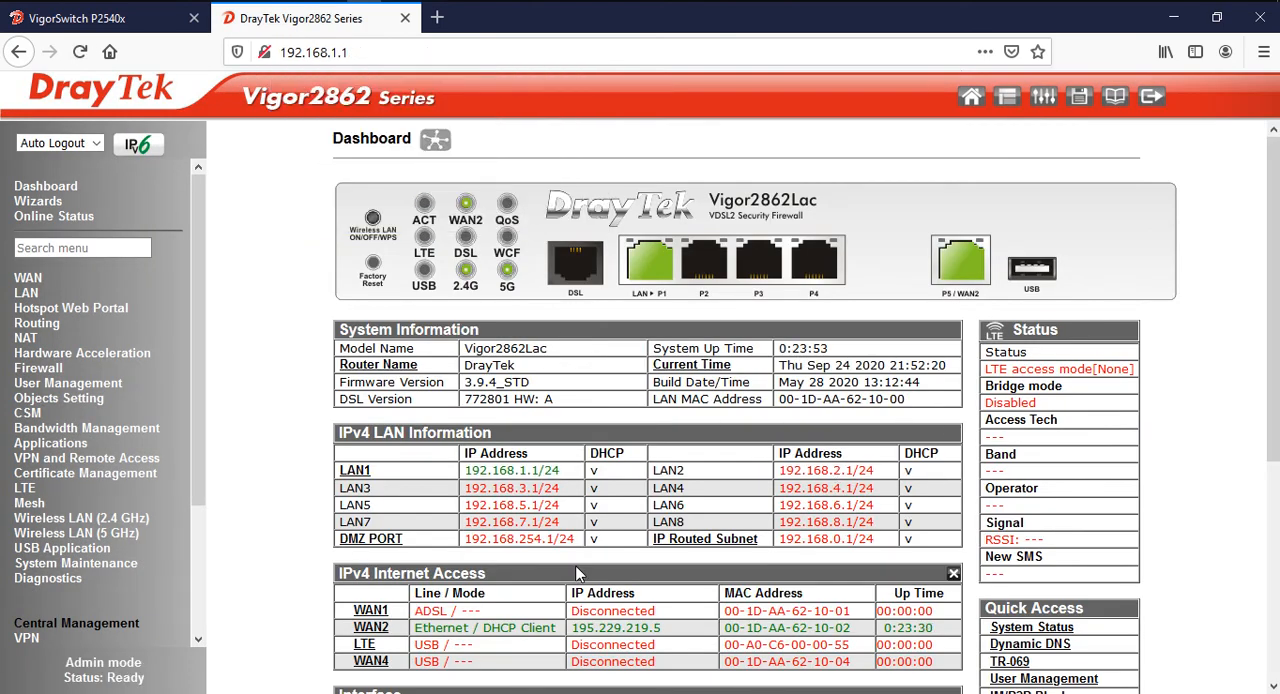
Examine the WAN2 IP address under IPv4 Internet Access and the LAN port status on the dashboard
scroll(576, 576, "down", 3)
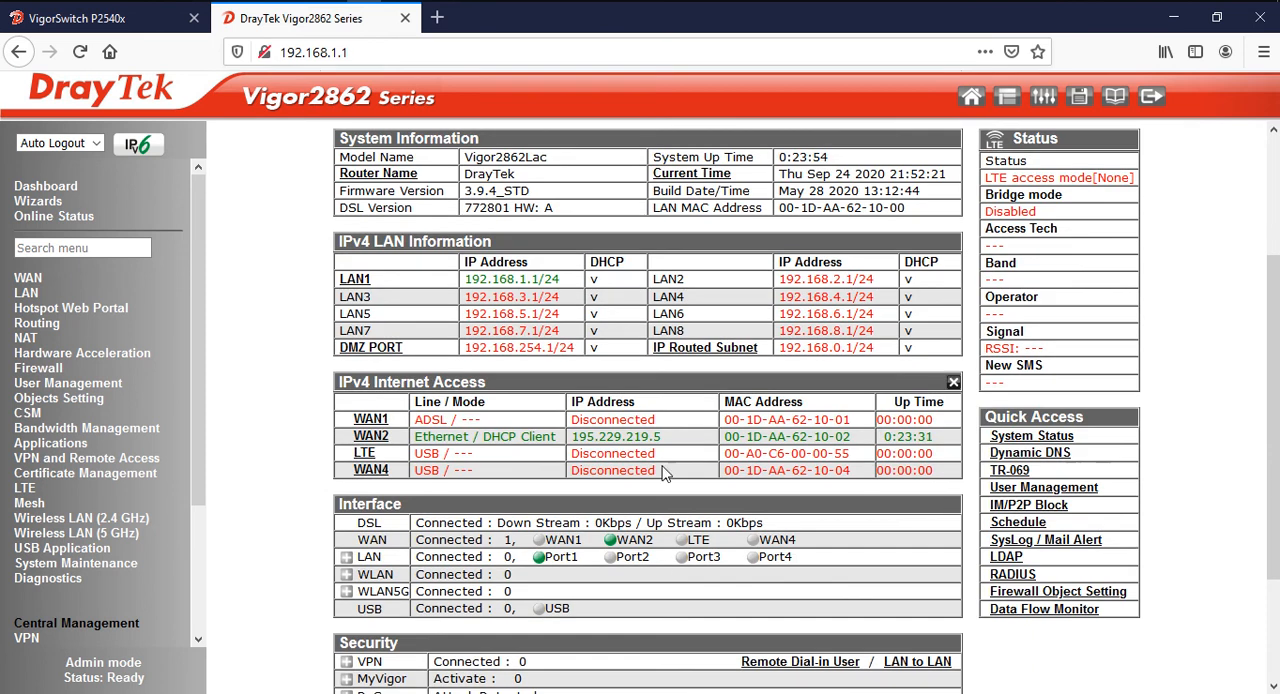
left_click_drag(578, 437, 684, 448)
left_click(595, 453)
left_click_drag(576, 441, 680, 445)
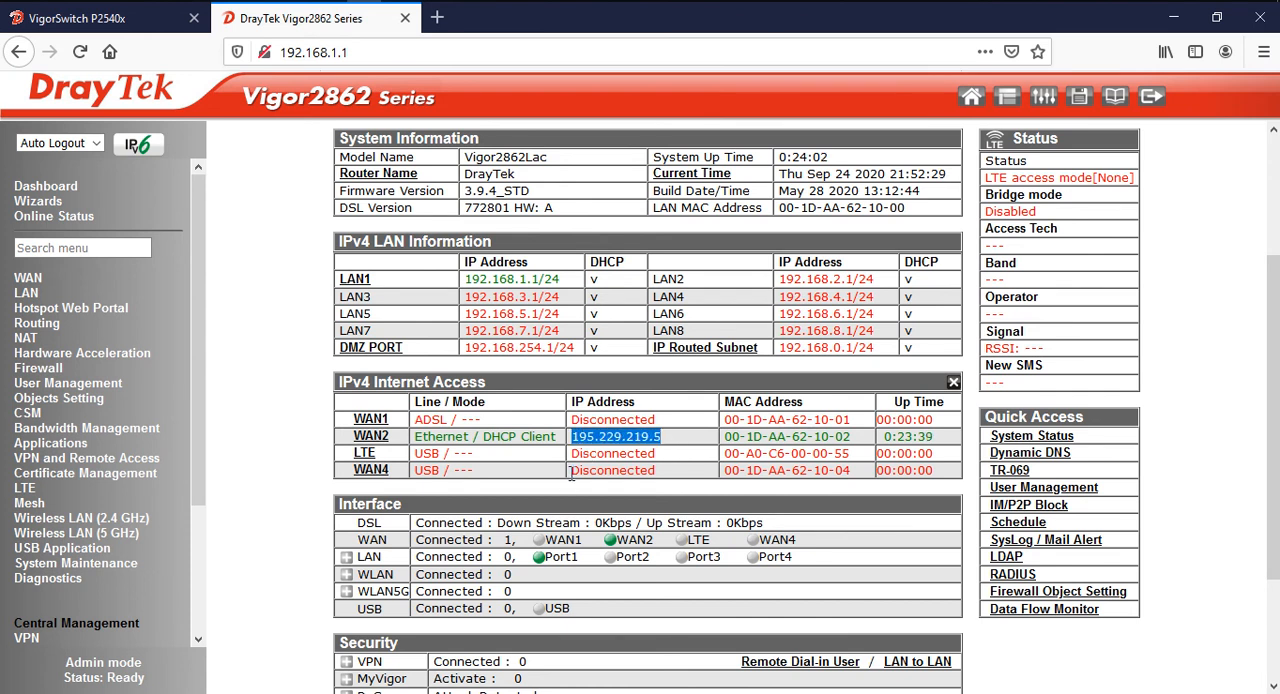
scroll(683, 443, "up", 4)
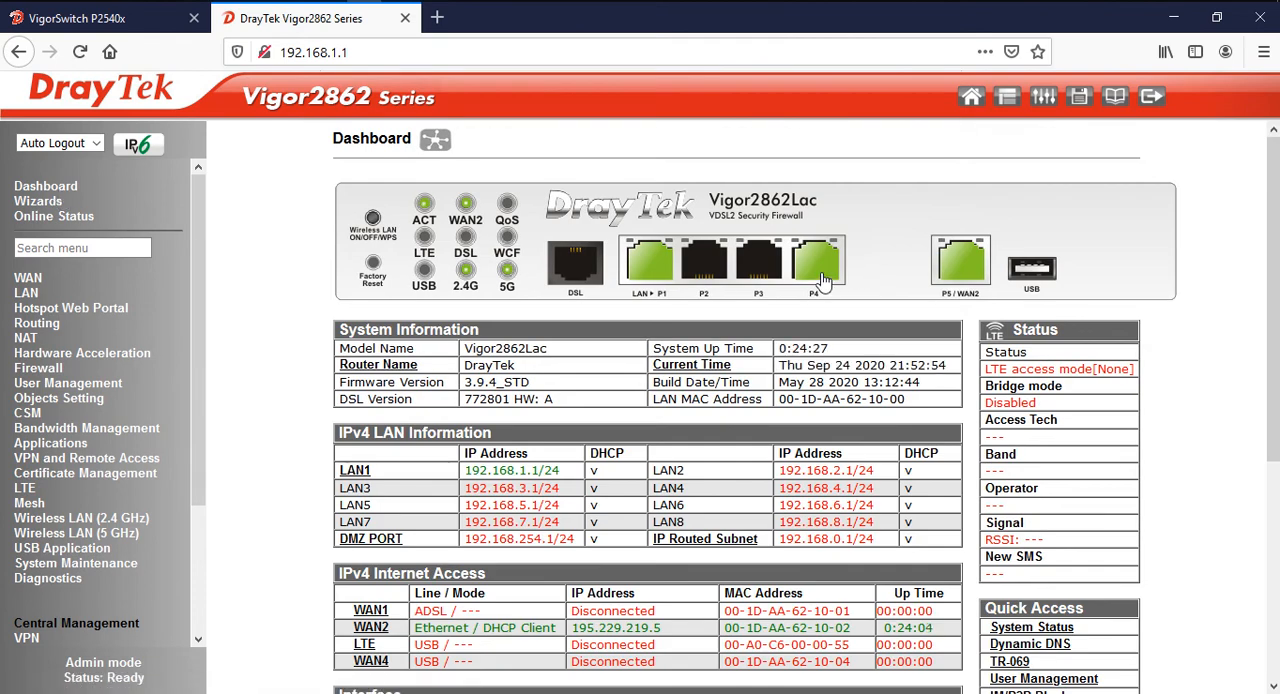
Turn the router's auto logout off and open the LAN VLAN Configuration page
left_click(67, 148)
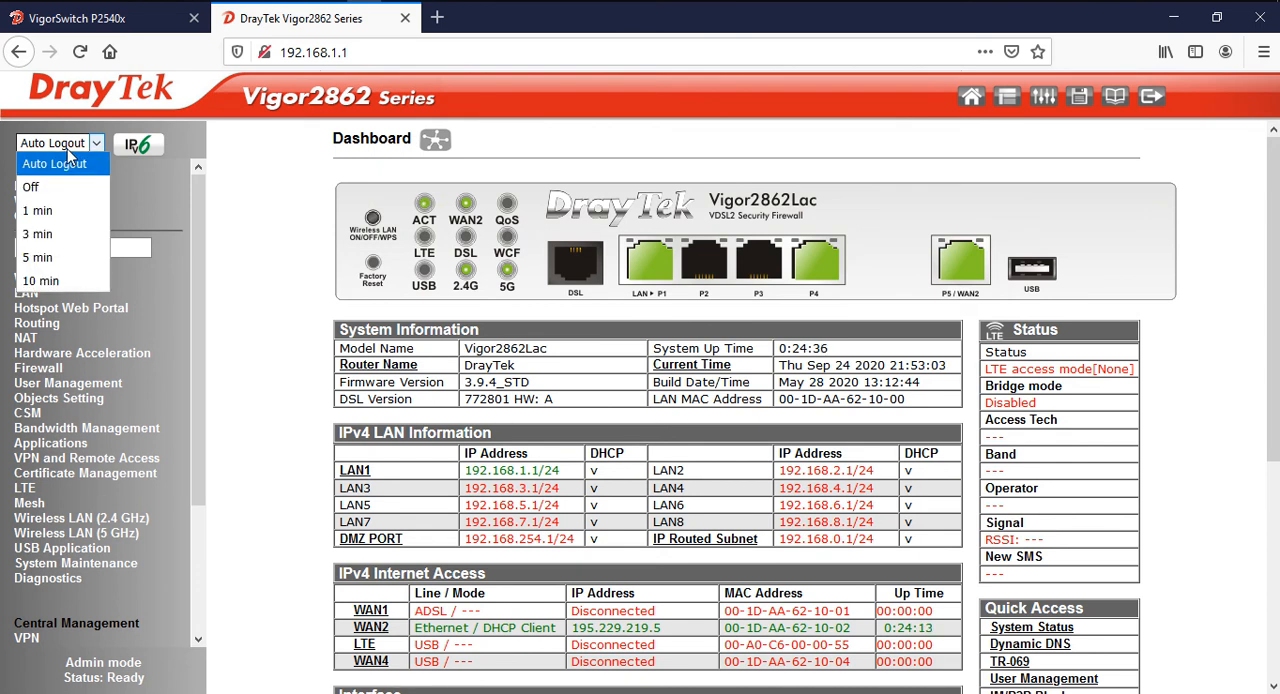
left_click(66, 187)
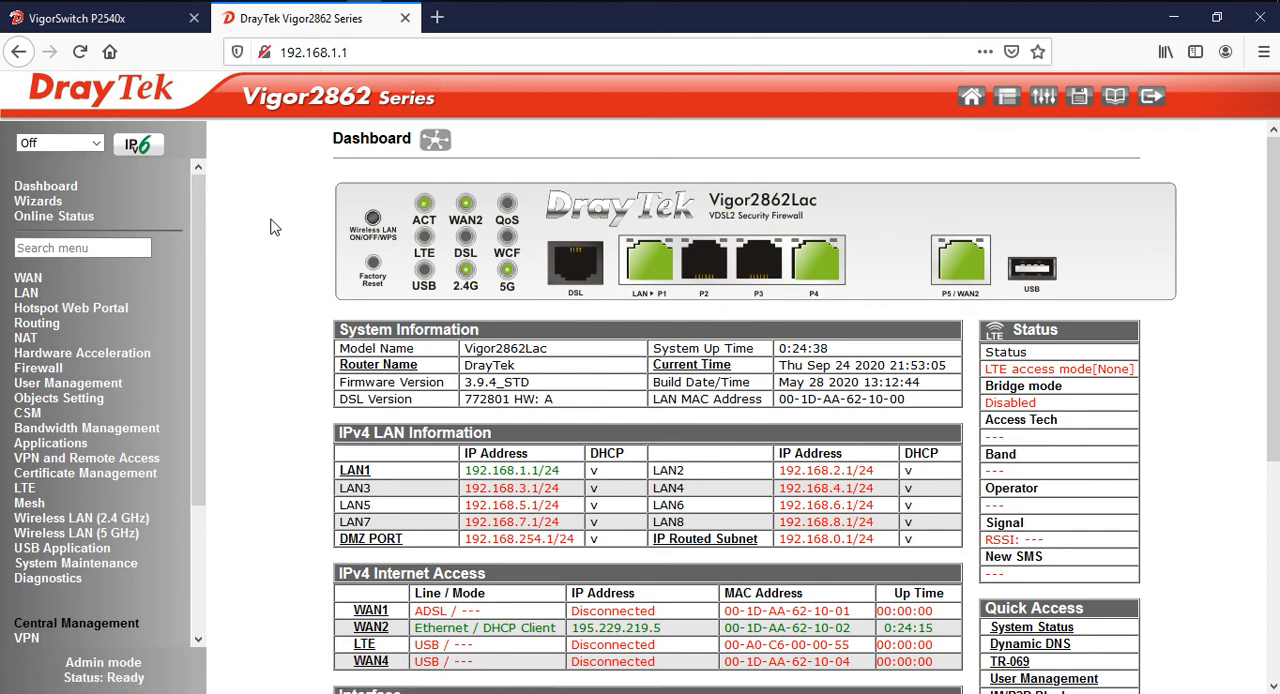
left_click(28, 296)
left_click(44, 310)
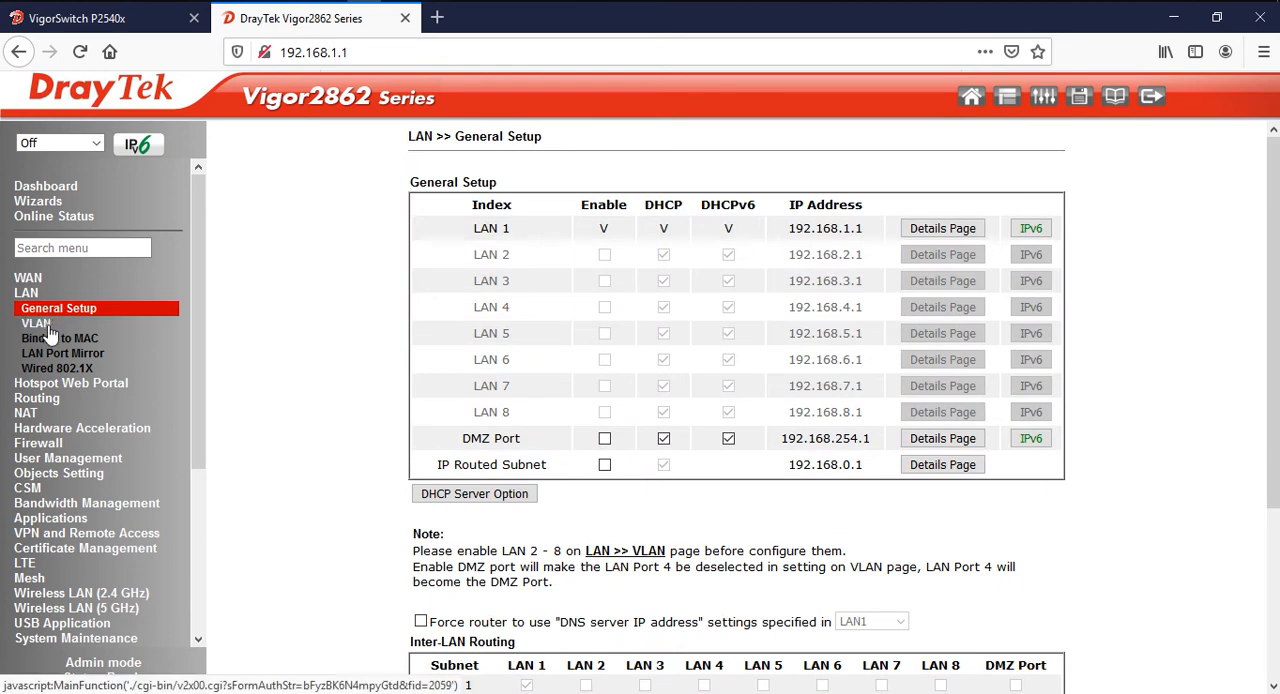
left_click(50, 328)
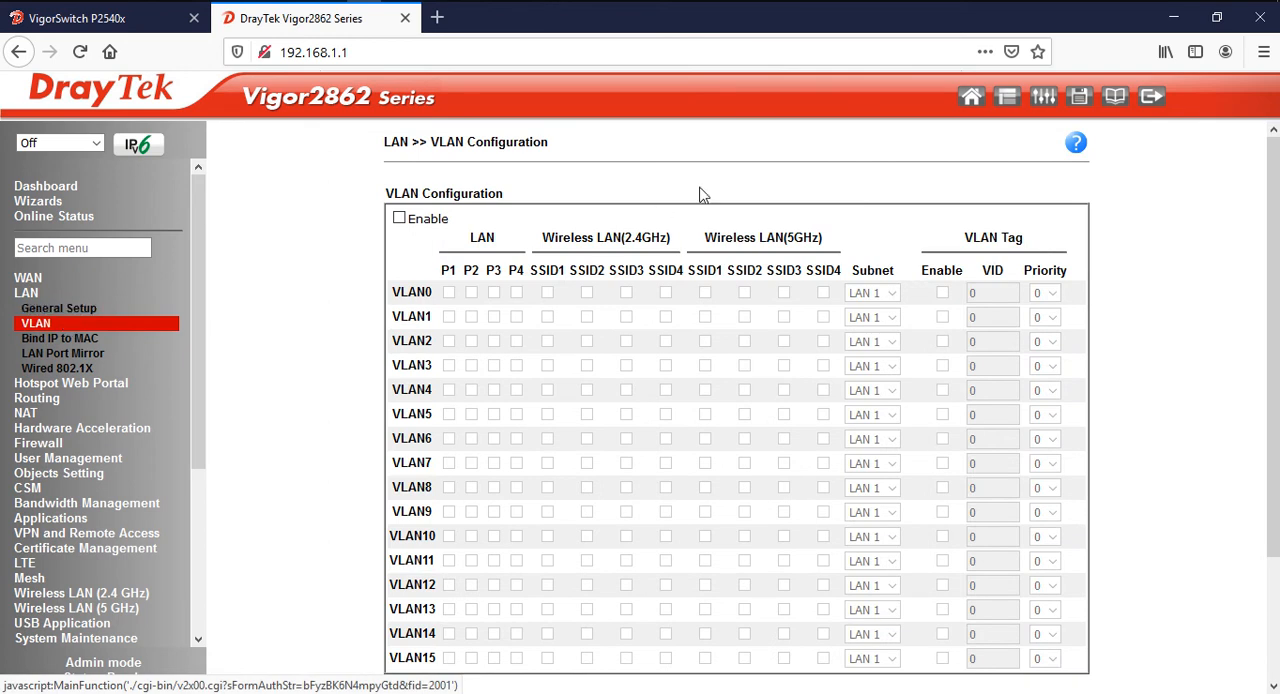
left_click(435, 1)
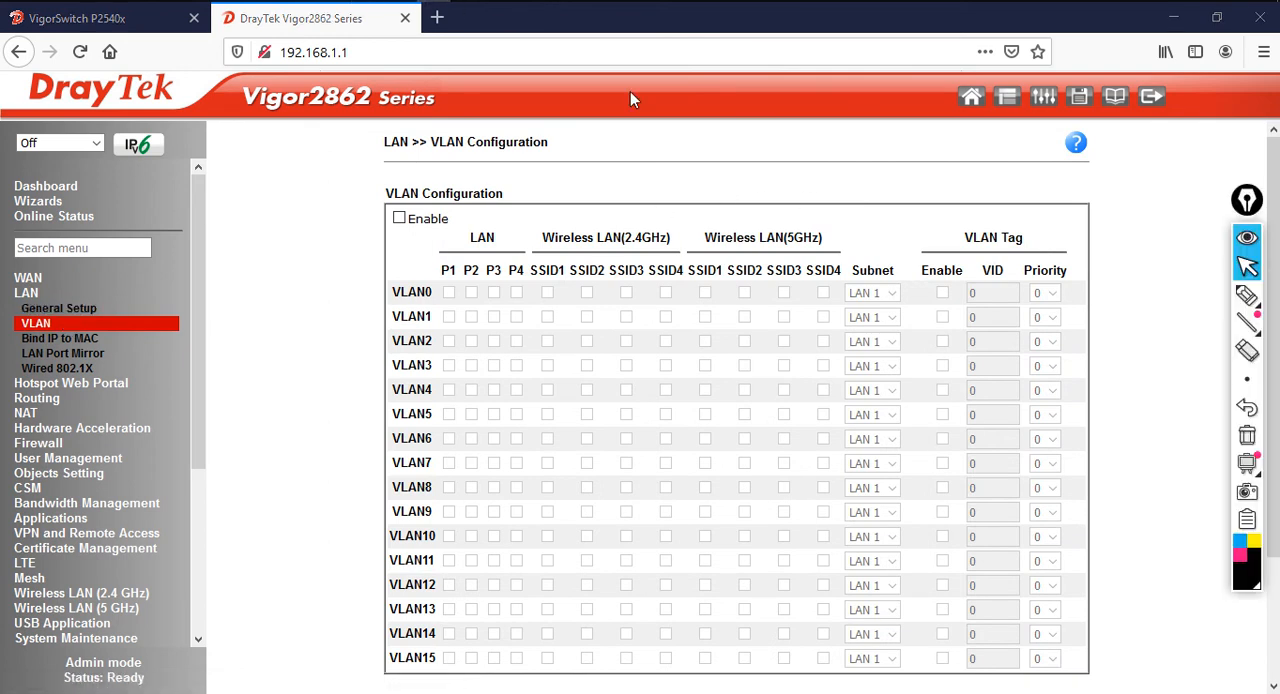
left_click(1245, 296)
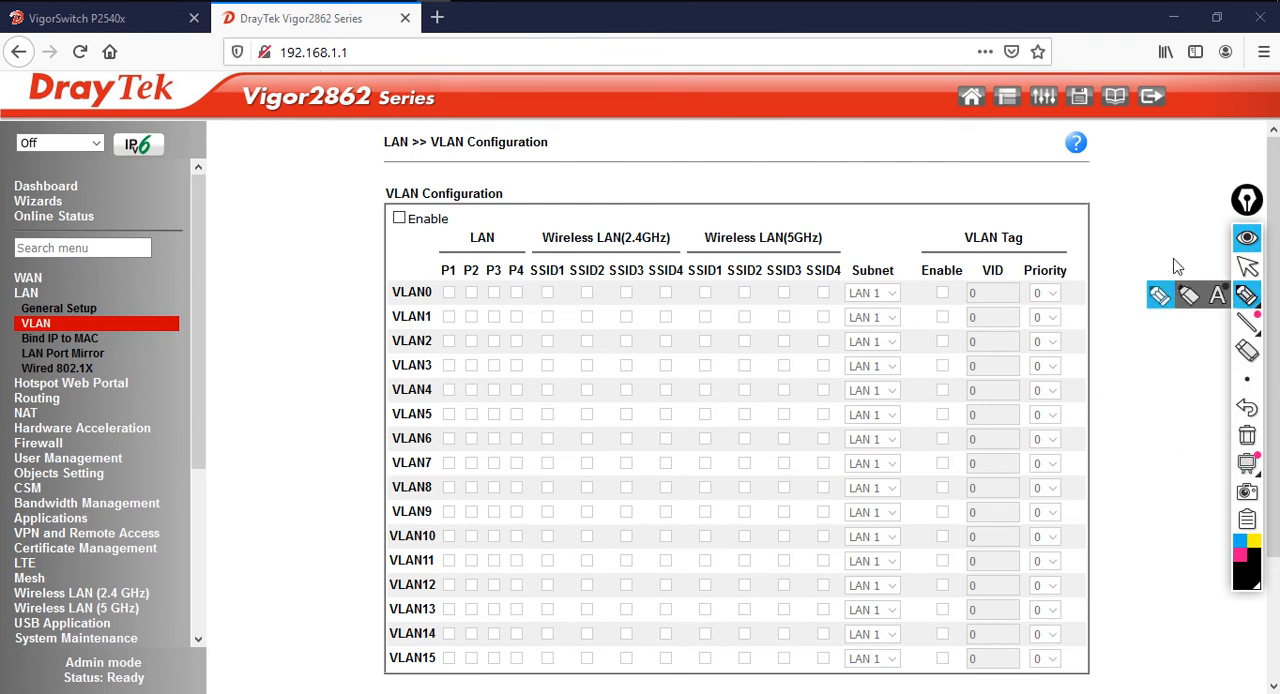
left_click(1249, 443)
left_click(1240, 556)
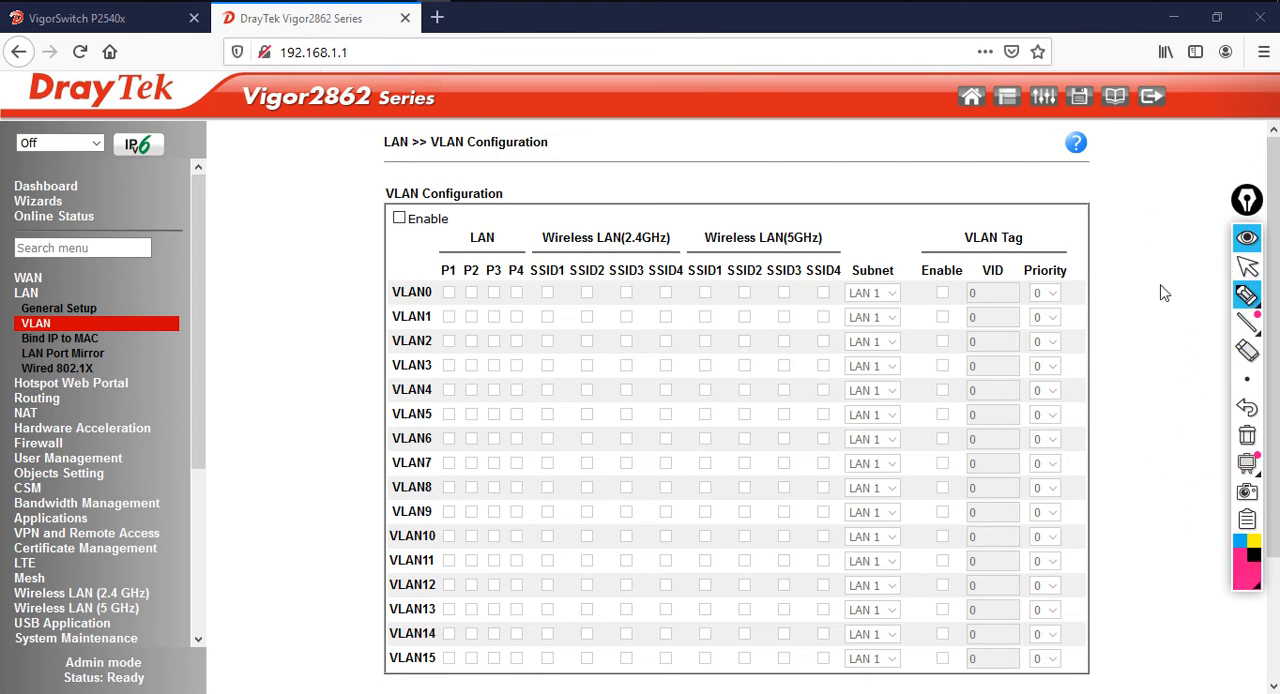
mouse_move(1262, 315)
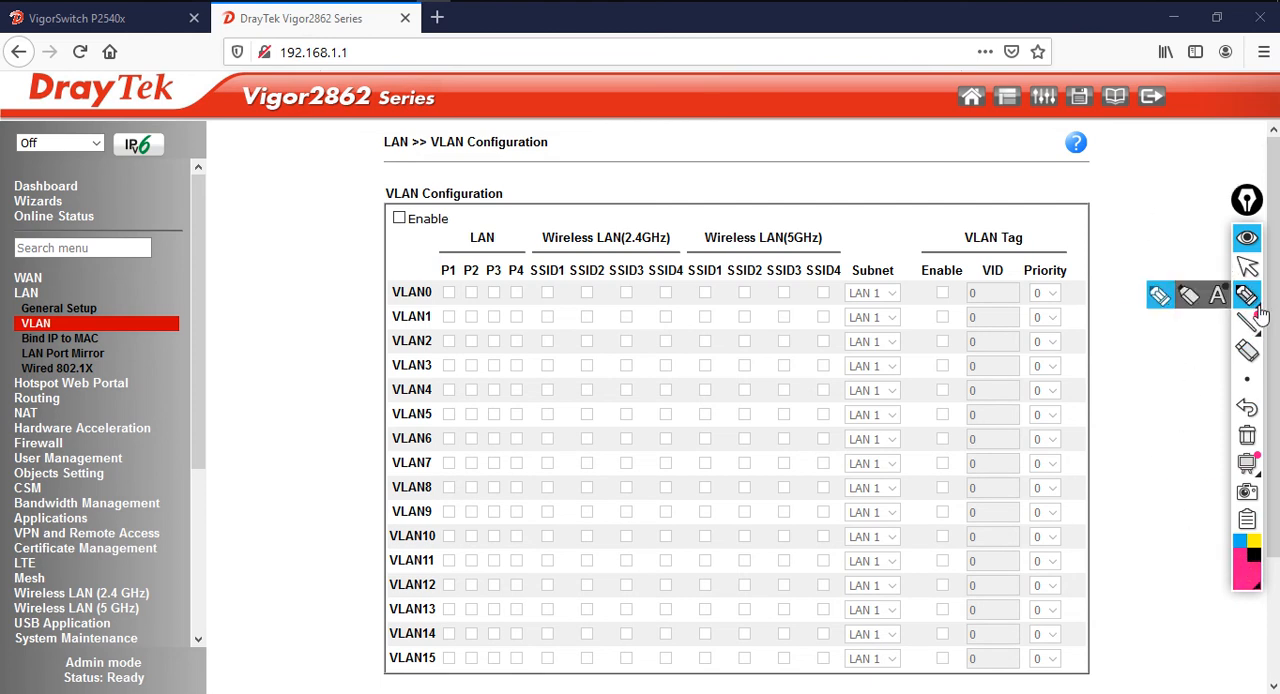
left_click(1159, 296)
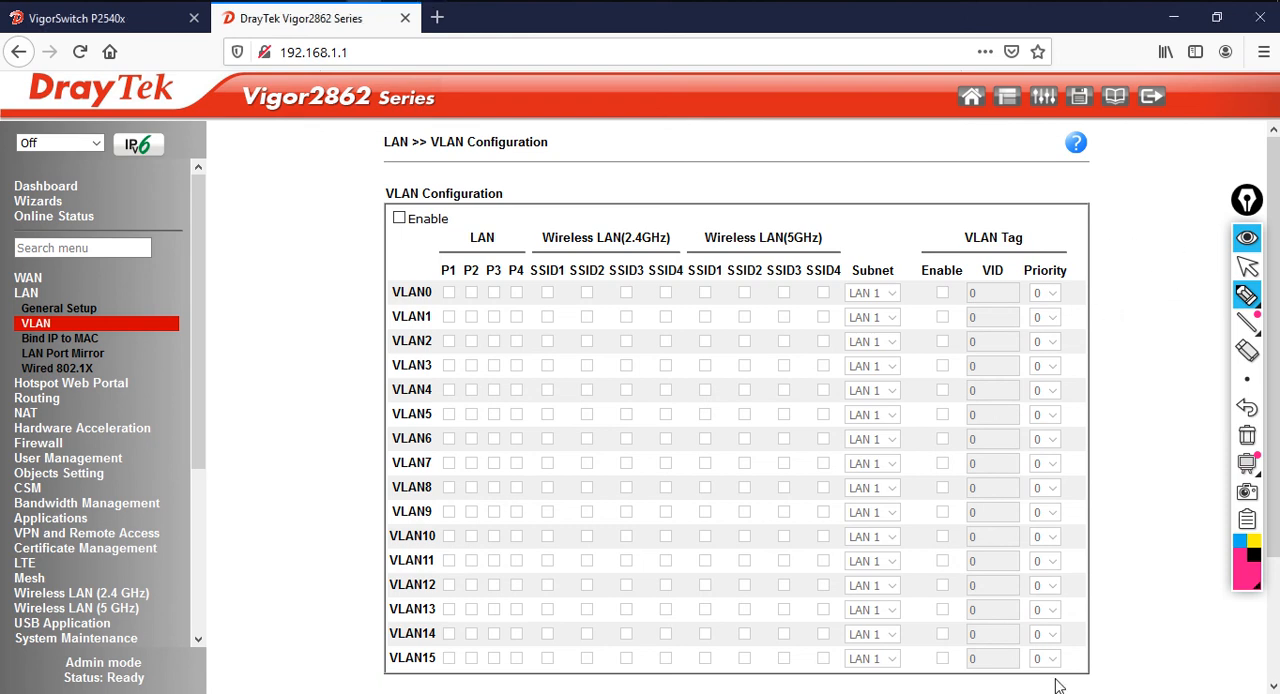
mouse_move(1237, 298)
left_click(1247, 266)
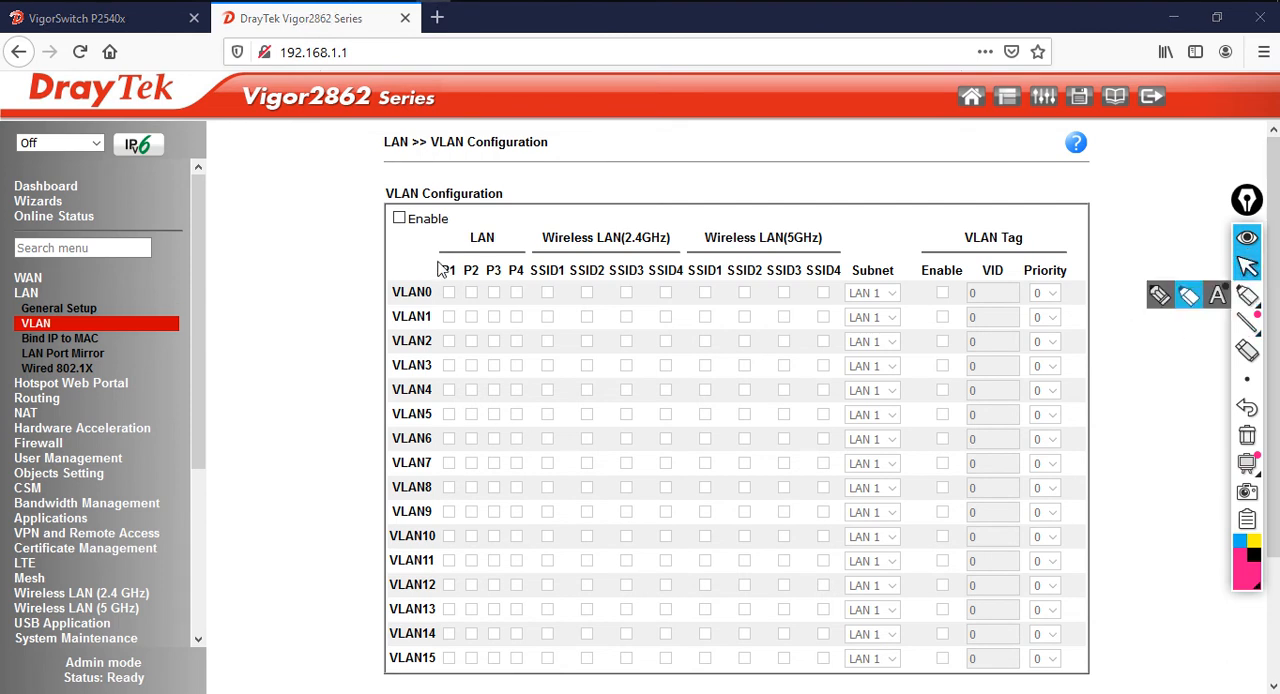
Enable the VLAN configuration and assign LAN ports P1 to P4 to VLAN0
left_click(400, 223)
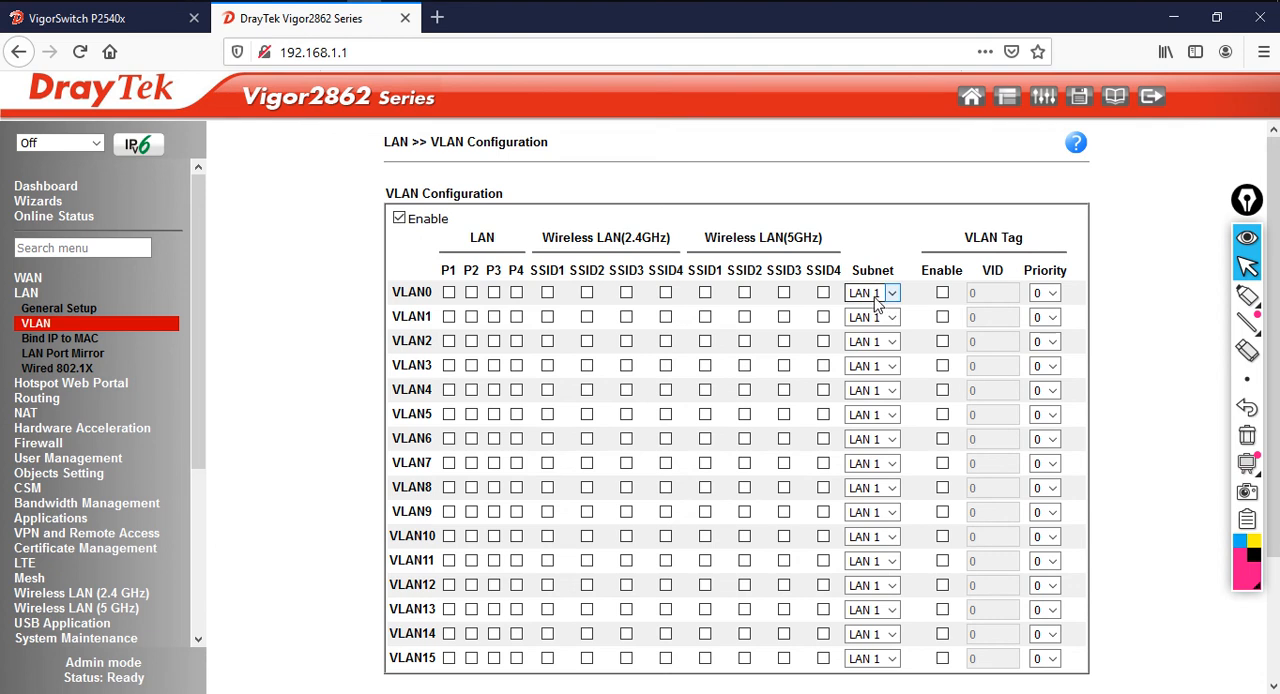
left_click(449, 293)
left_click(471, 295)
left_click(494, 295)
left_click(516, 295)
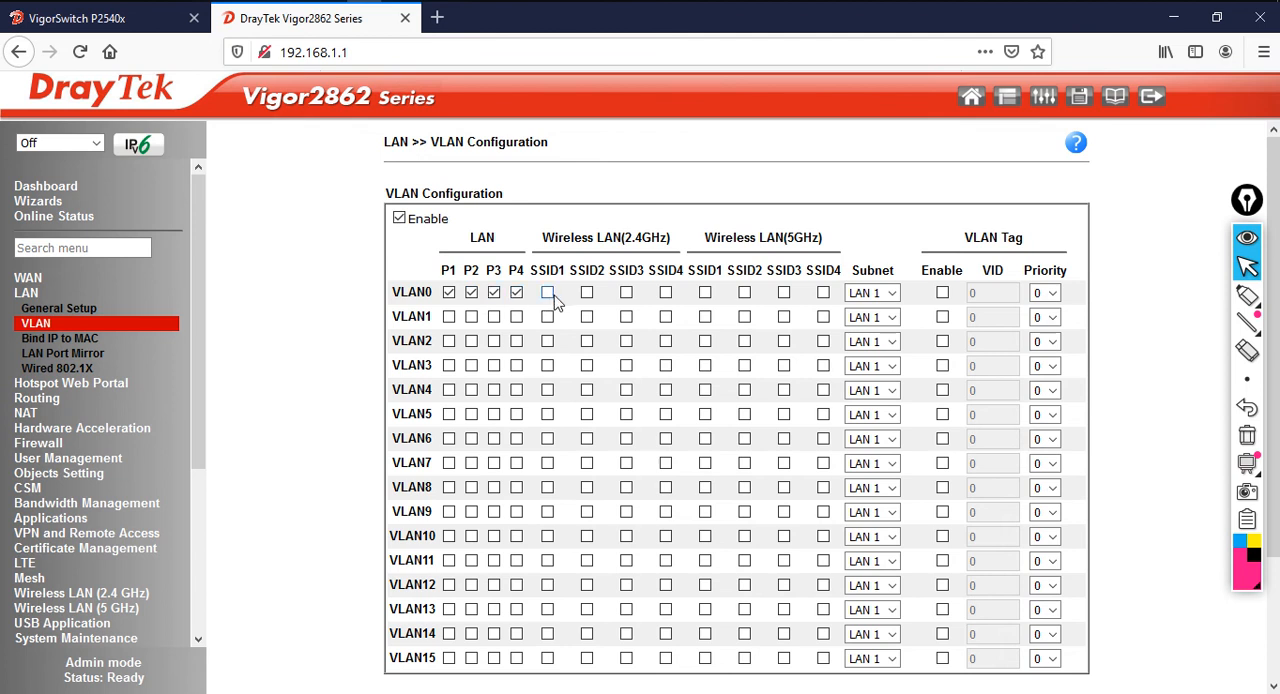
Add SSID1 to SSID4 of both the 2.4 GHz and 5 GHz wireless LANs to VLAN0
left_click(547, 293)
left_click(587, 293)
left_click(626, 293)
left_click(666, 293)
left_click(705, 293)
left_click(745, 293)
left_click(784, 293)
left_click(823, 293)
Assign port P4 to VLAN1, enable its VLAN tag with VID 10 and set its subnet to LAN 2
left_click(516, 318)
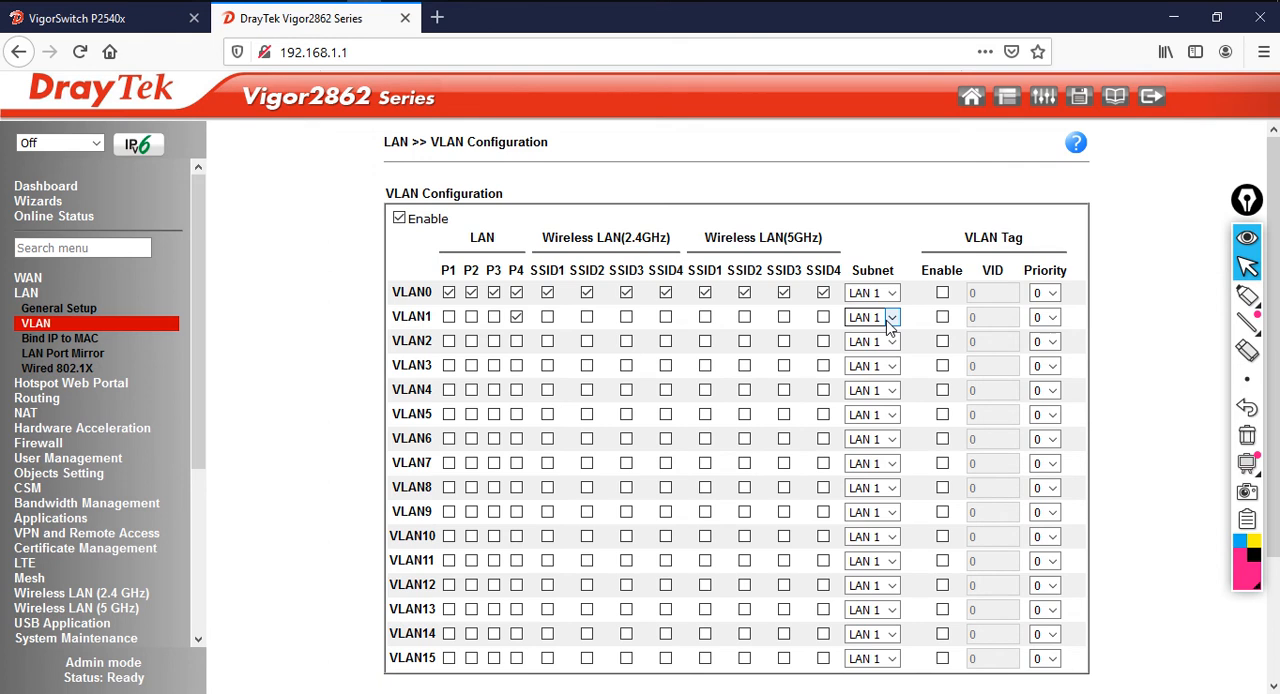
left_click(942, 318)
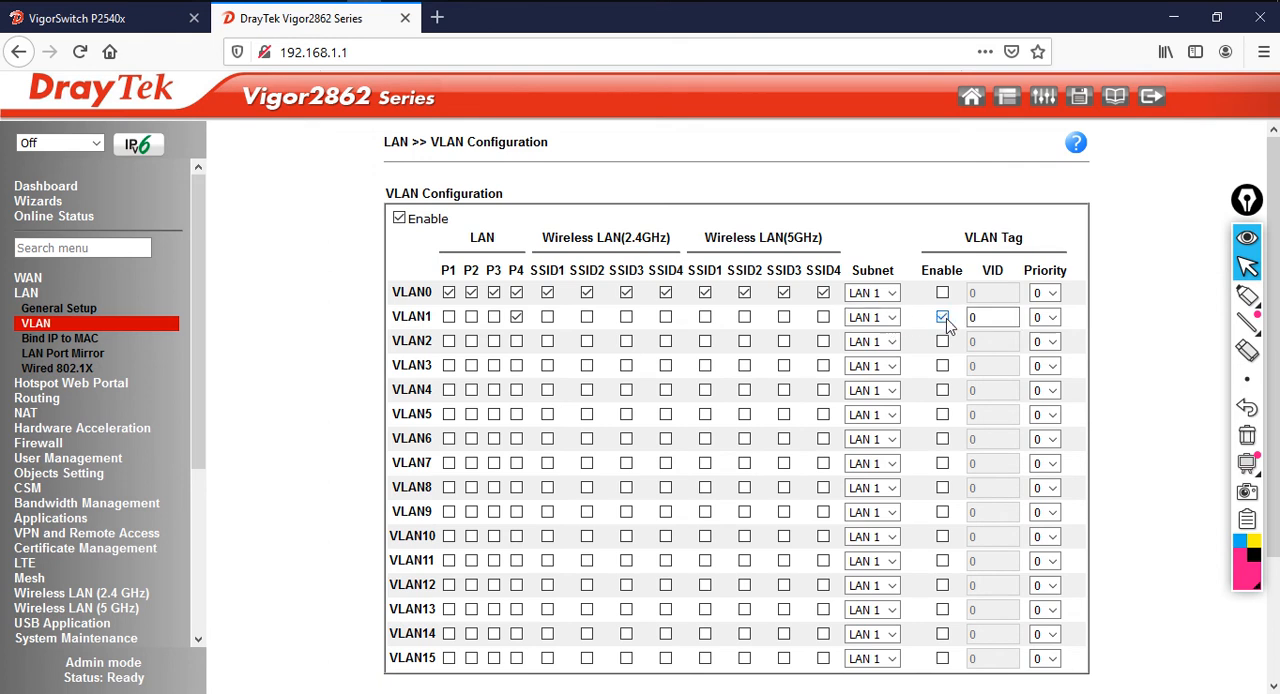
type("10")
left_click(890, 317)
left_click(881, 364)
Assign port P4 to VLAN2, set its subnet to LAN 3 and enable its VLAN tag with VID 20
left_click(517, 342)
left_click(893, 342)
left_click(890, 409)
left_click(942, 342)
left_click(970, 342)
double_click(970, 342)
type("20")
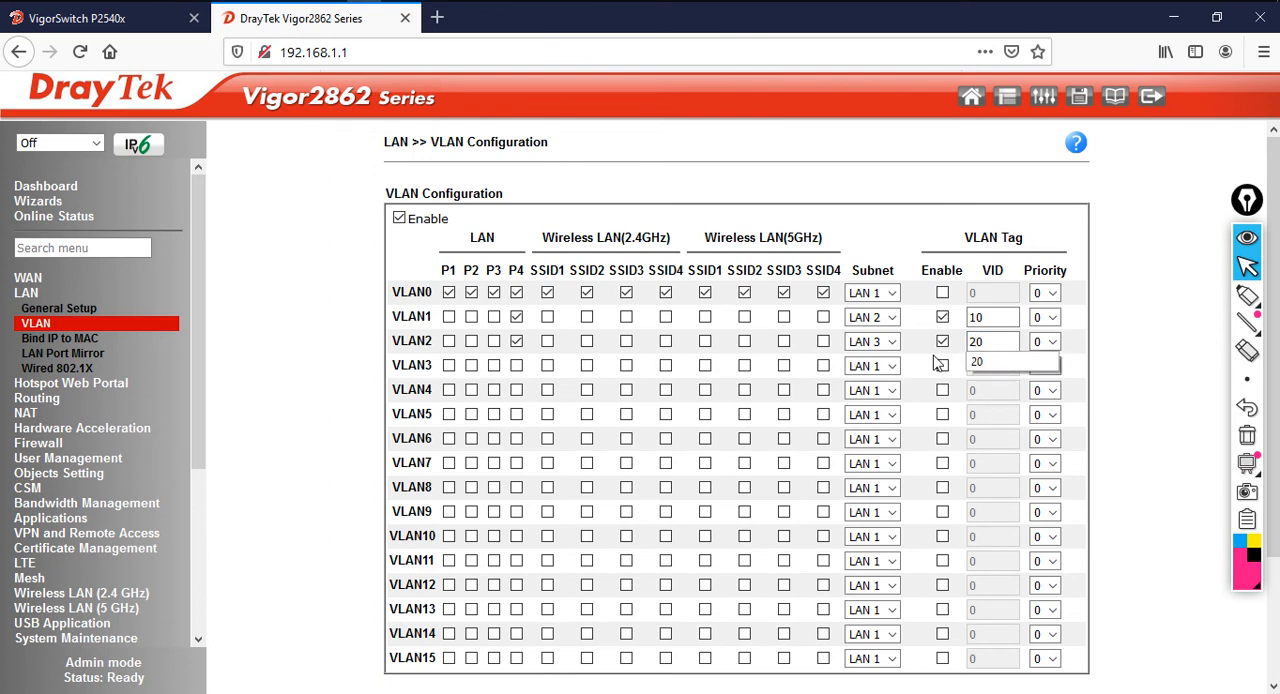
Assign port P4 to VLAN3, set its subnet to LAN 4 and enable its VLAN tag with VID 30
left_click(1122, 349)
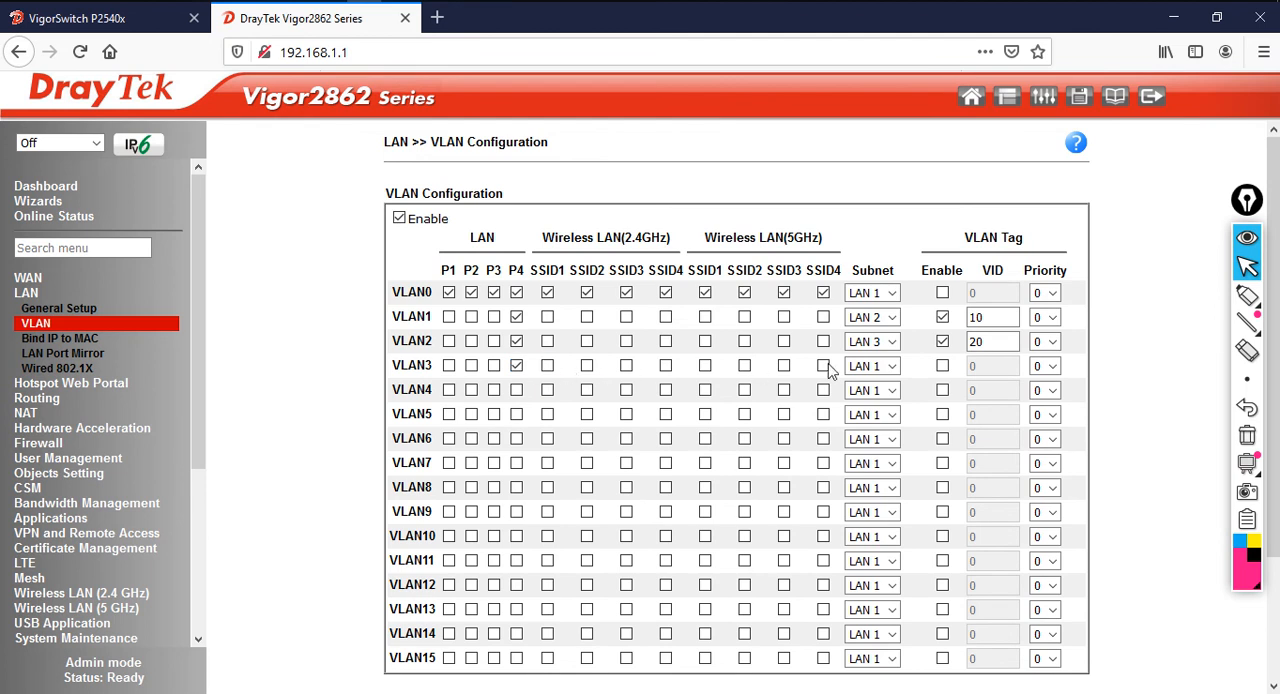
left_click(889, 366)
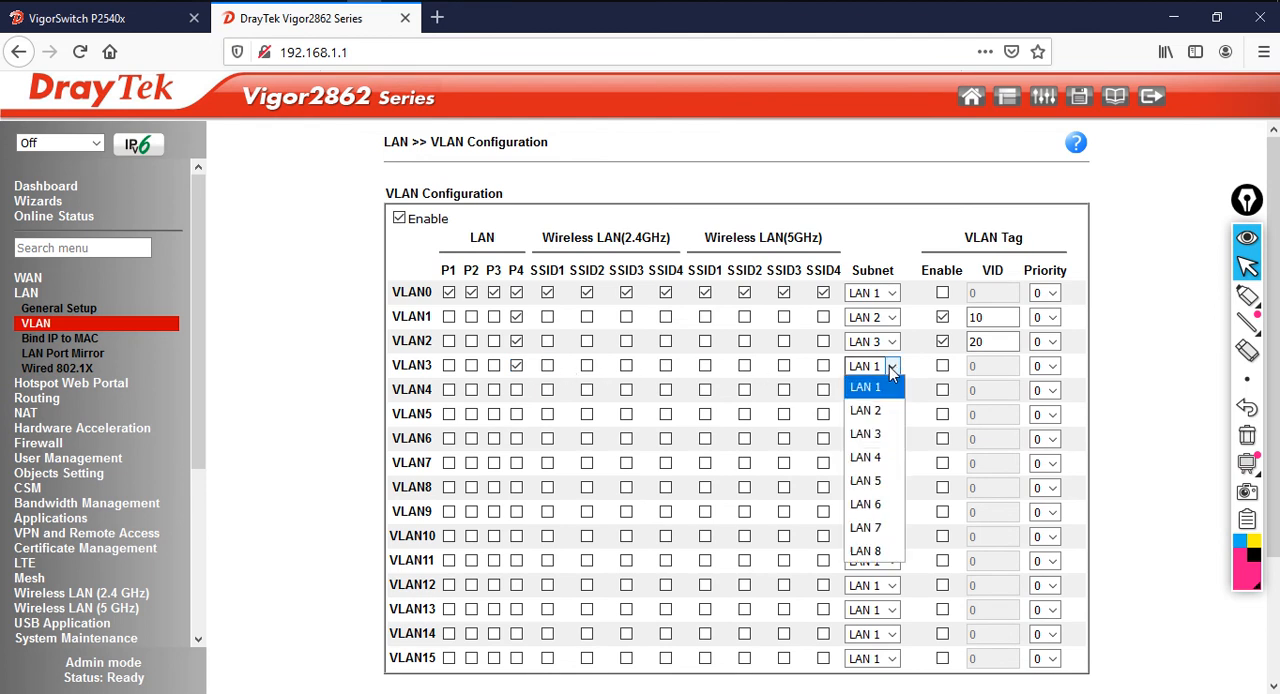
left_click(878, 457)
left_click(943, 367)
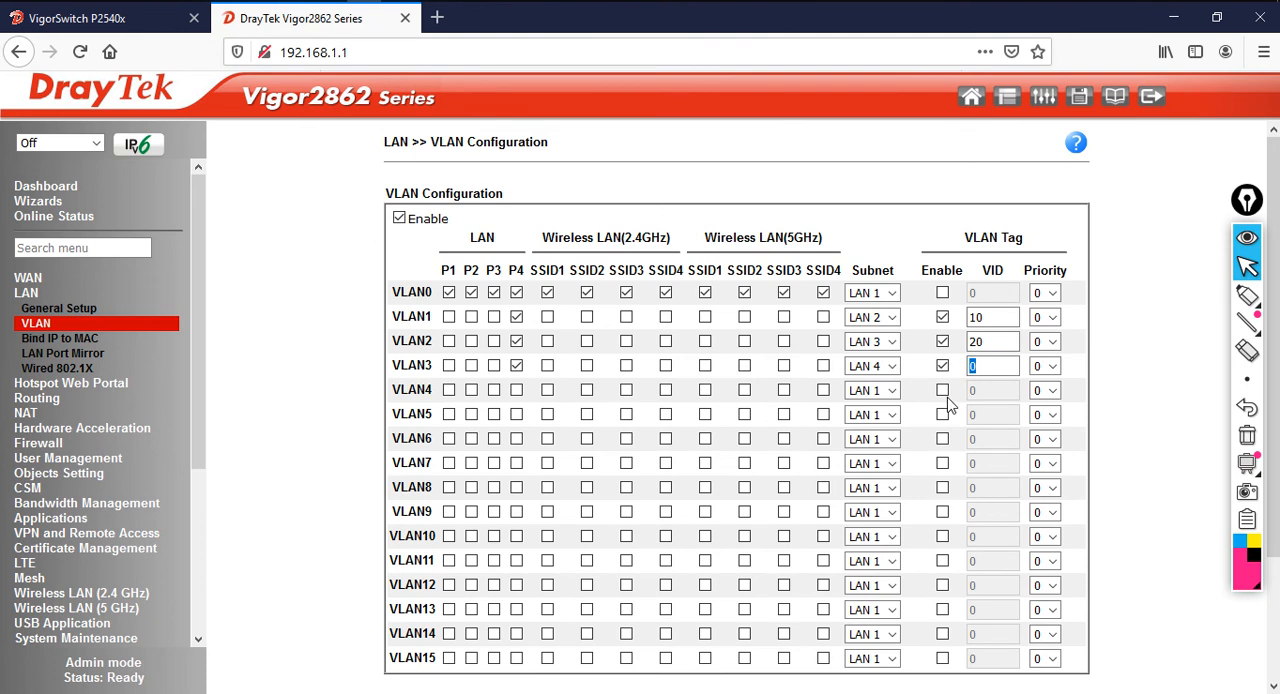
type("30")
left_click(1150, 340)
Apply the VLAN configuration and confirm enabling the LAN 2, LAN 3 and LAN 4 subnets
scroll(1150, 440, "down", 3)
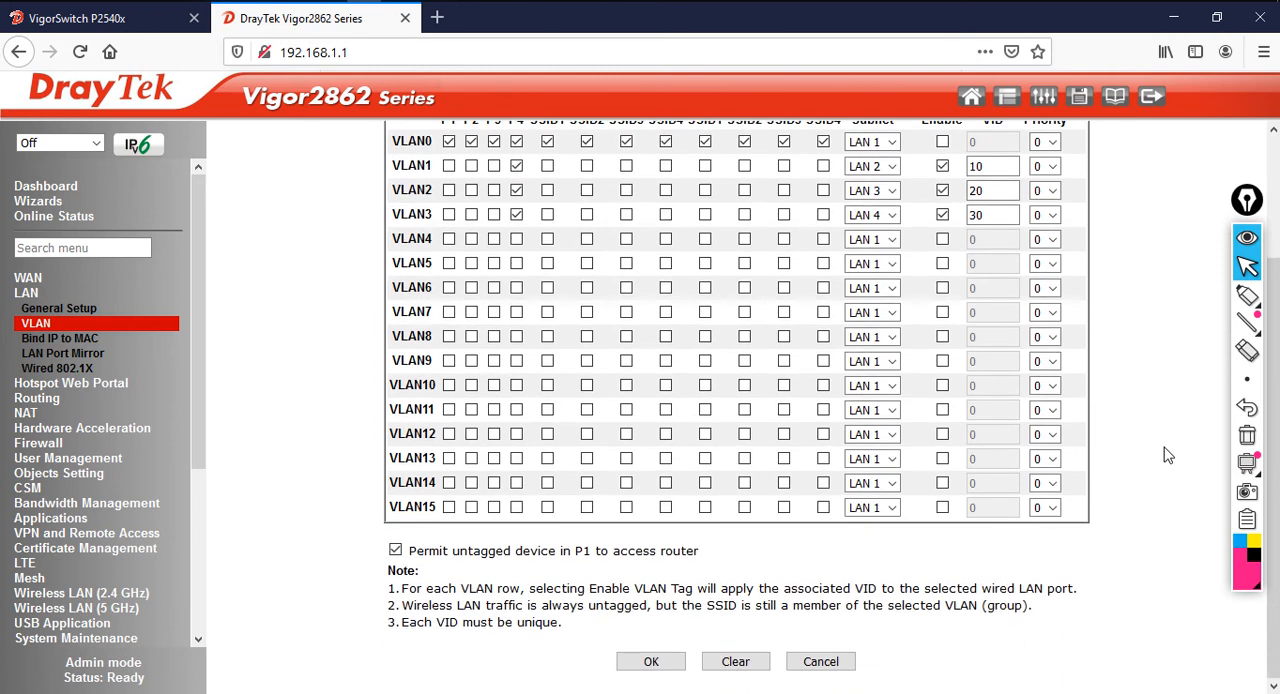
left_click(651, 662)
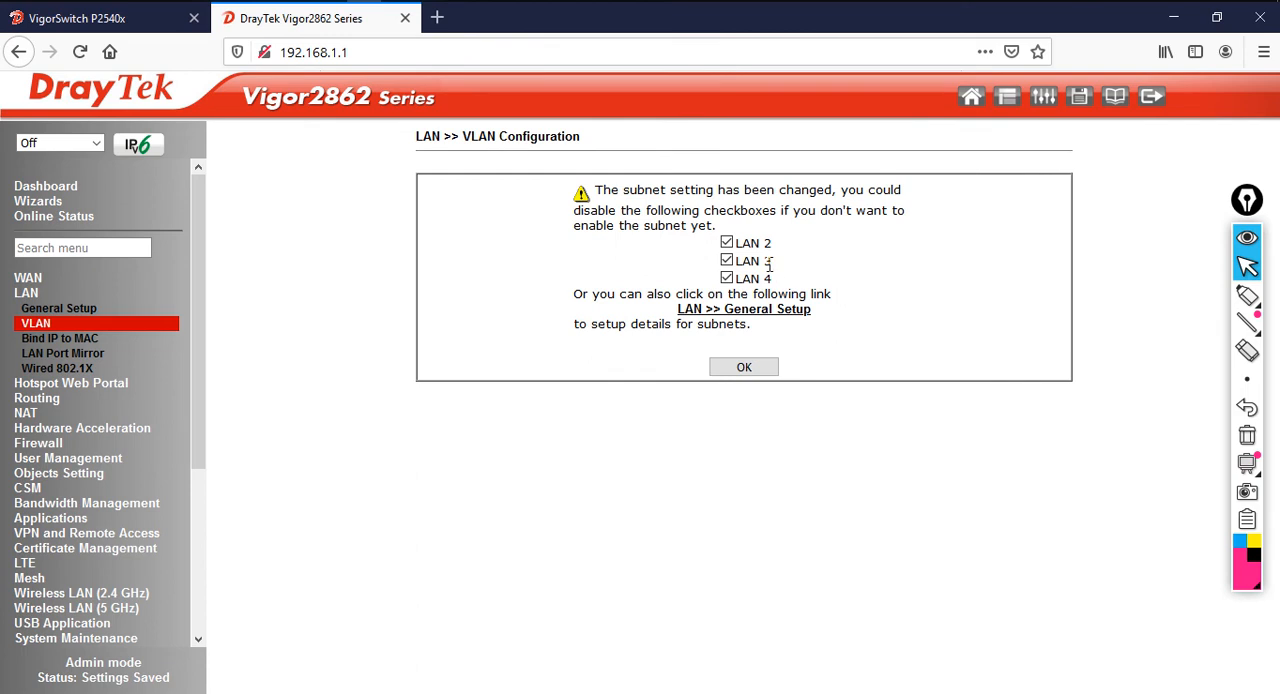
left_click(736, 368)
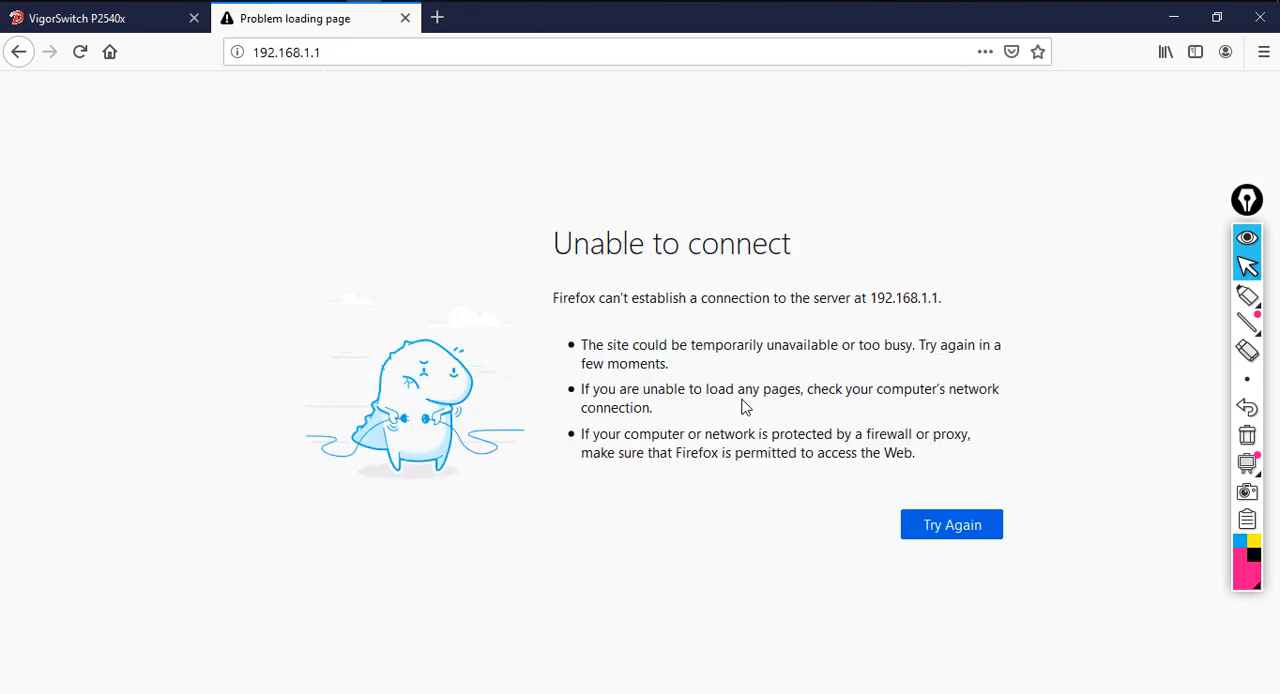
Switch to Command Prompt and run a continuous ping to the router at 192.168.1.1
key("alt+Tab")
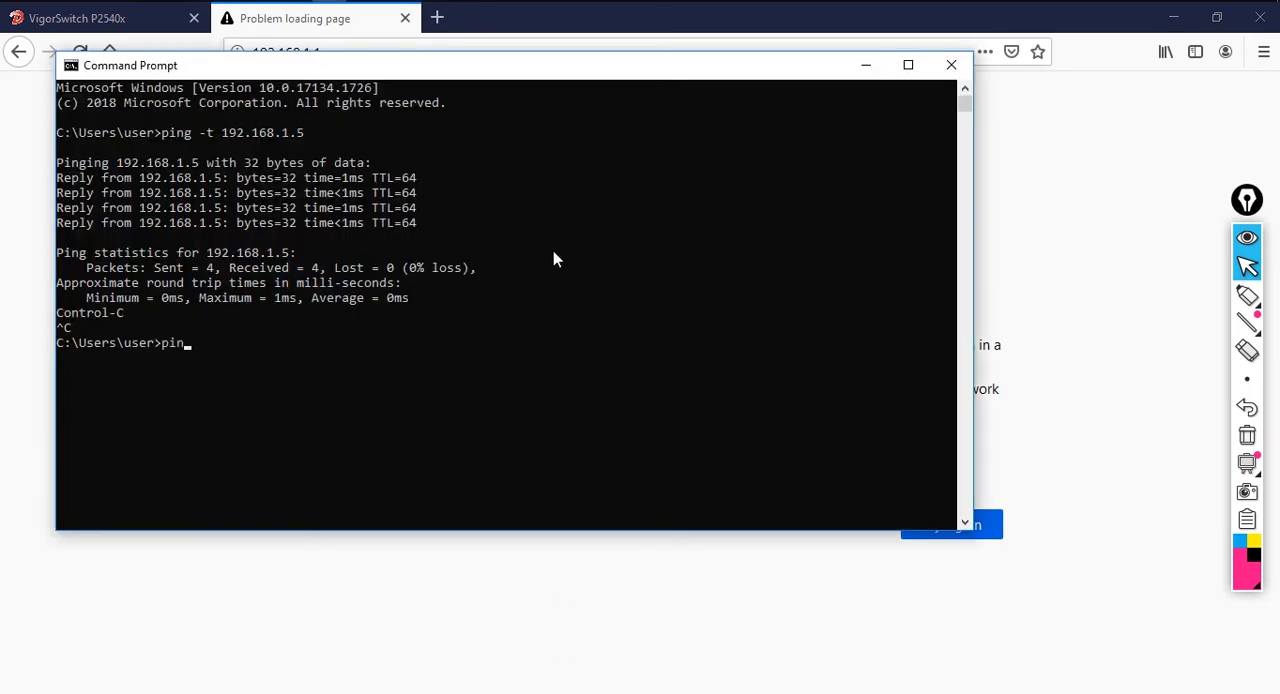
type("ping -t 192.168.1.1")
key("Return")
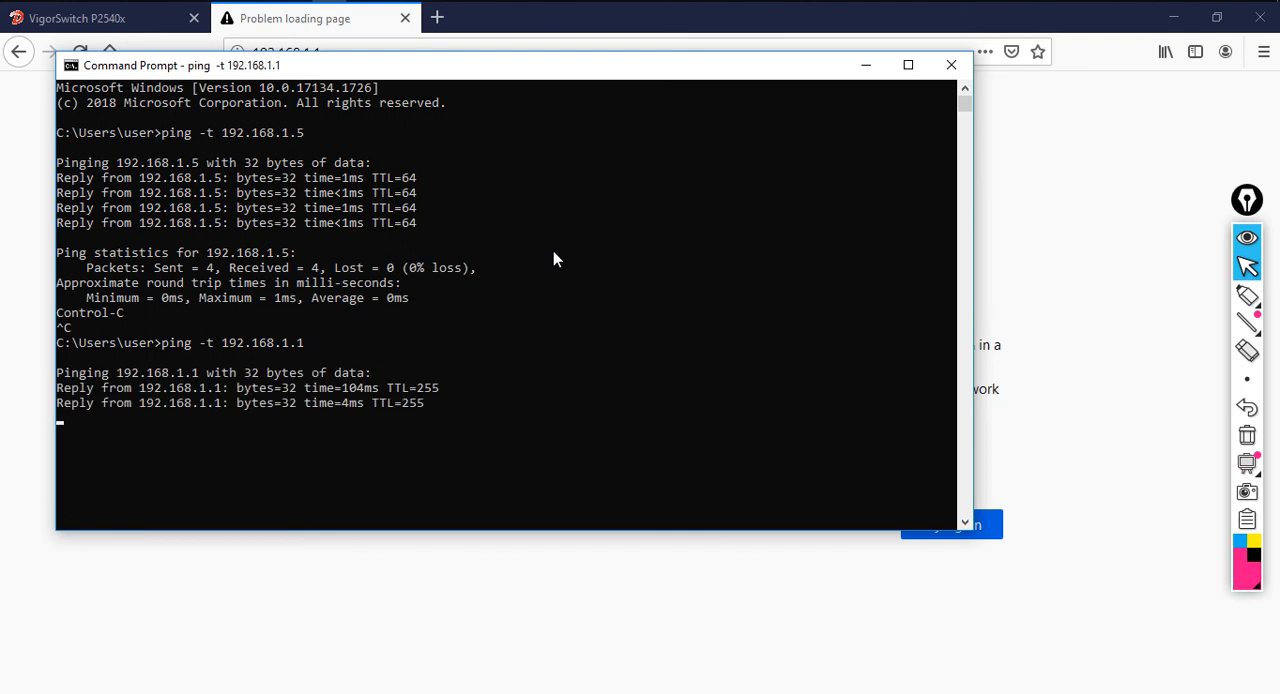
Switch back to the browser, reload the router page and log in as admin with the account password, without saving the login
left_click(1023, 263)
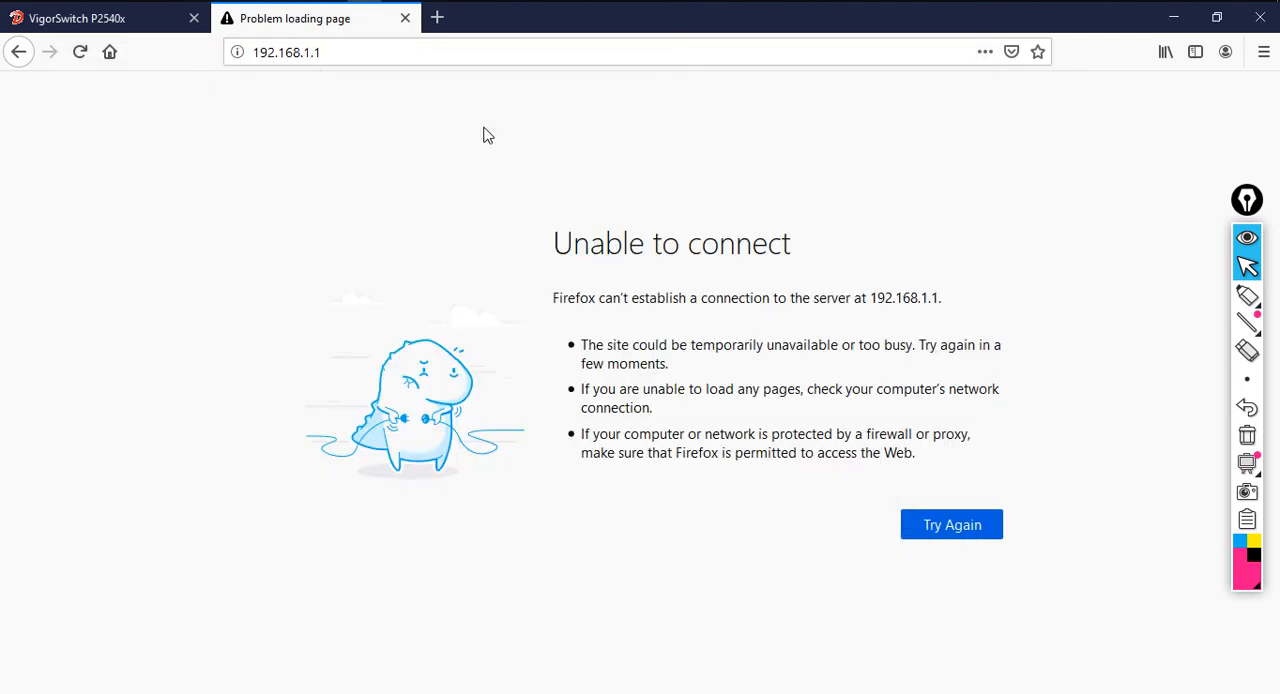
left_click(80, 51)
left_click(685, 322)
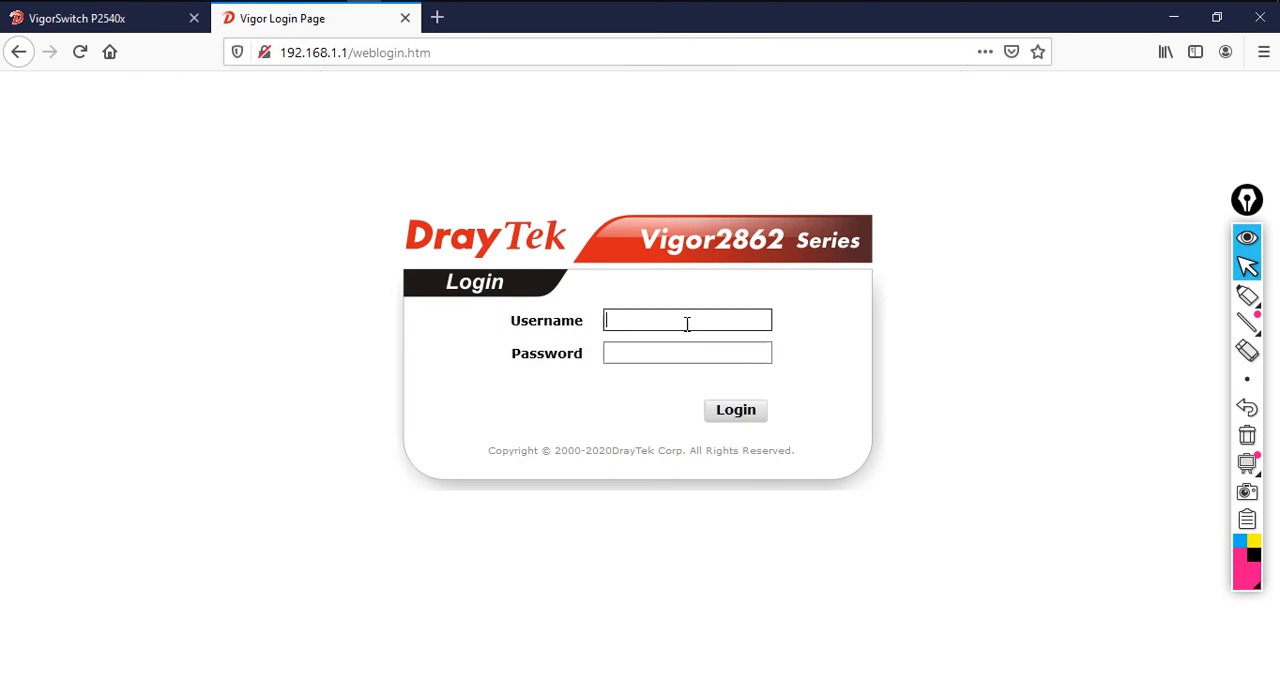
type("admin")
key("Tab")
type("a")
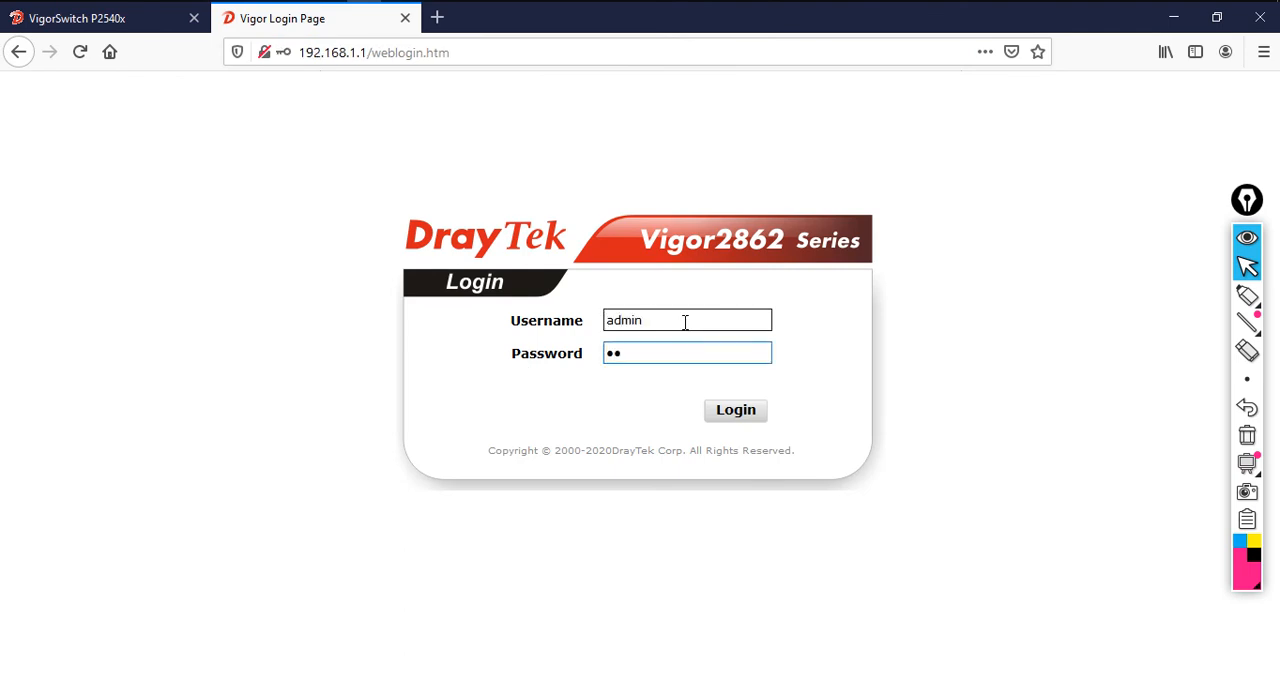
key("Return")
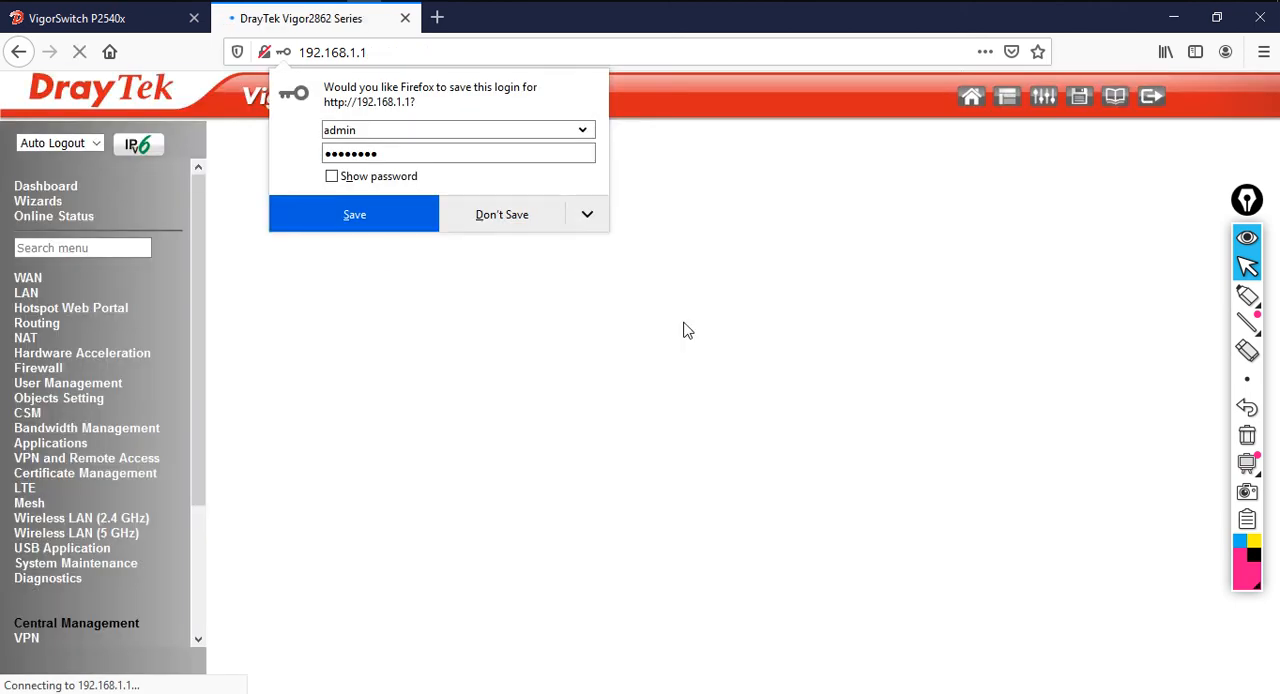
left_click(508, 218)
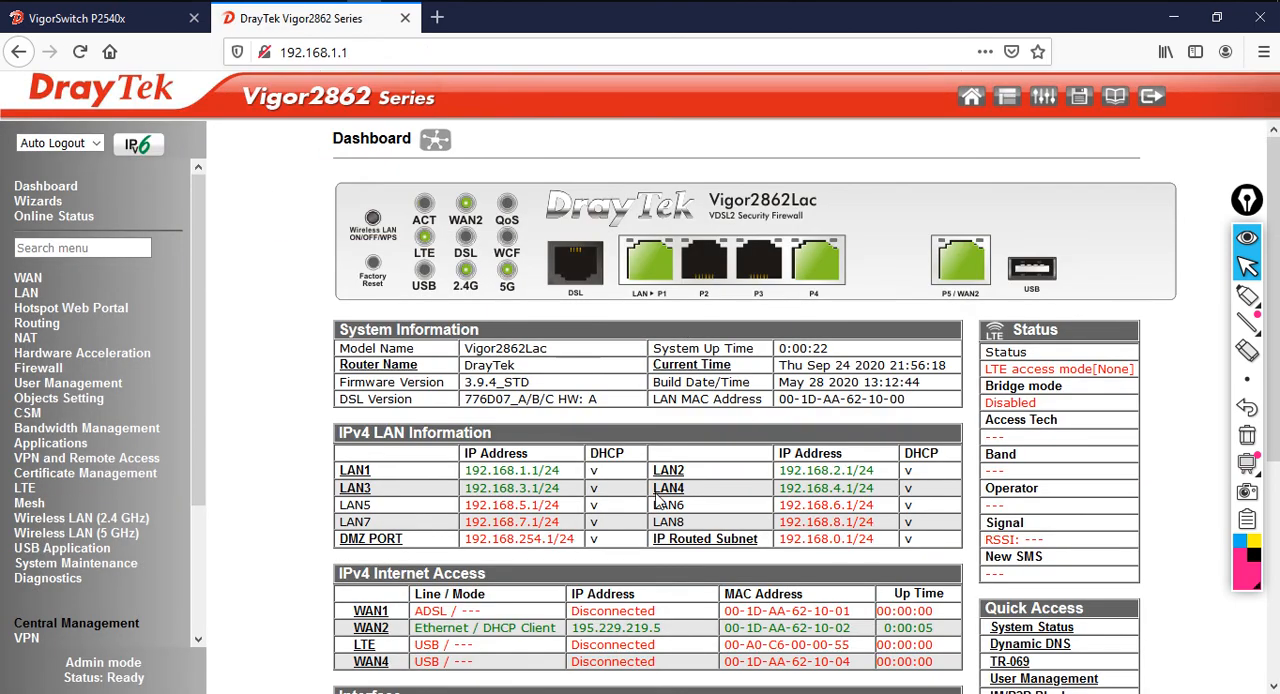
Open the details page of LAN 2 from the router's LAN general setup
left_click(27, 295)
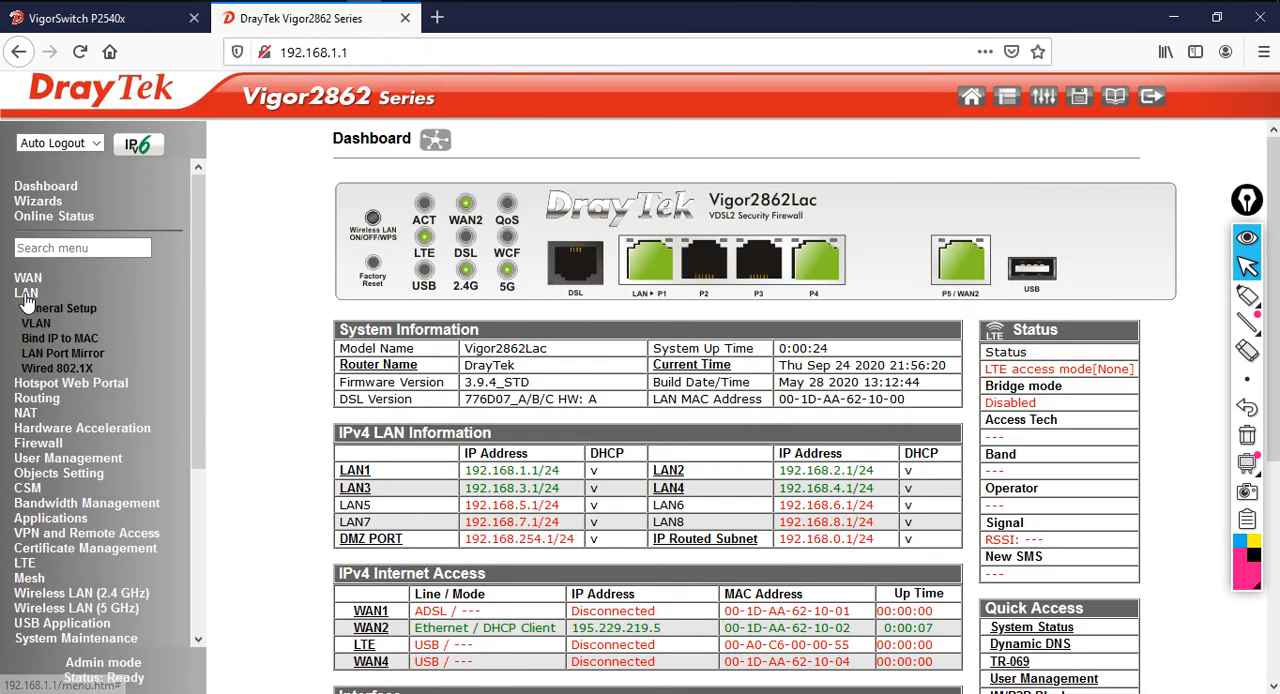
left_click(45, 310)
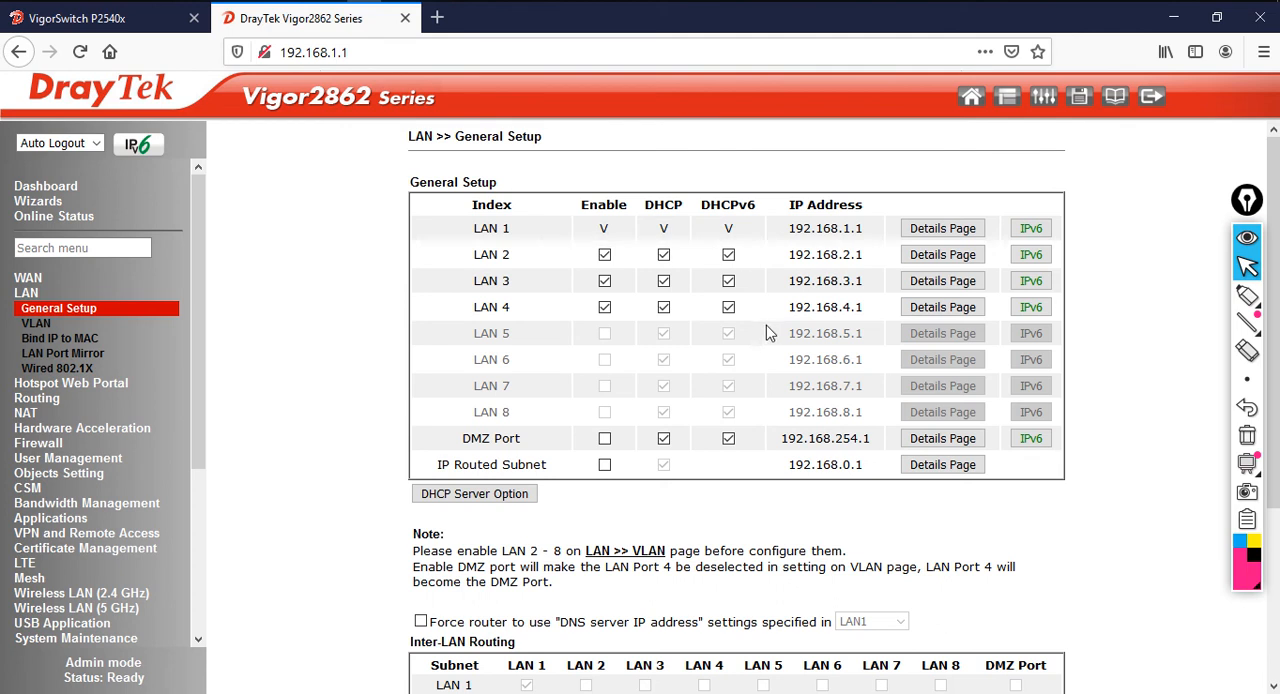
left_click_drag(792, 256, 875, 262)
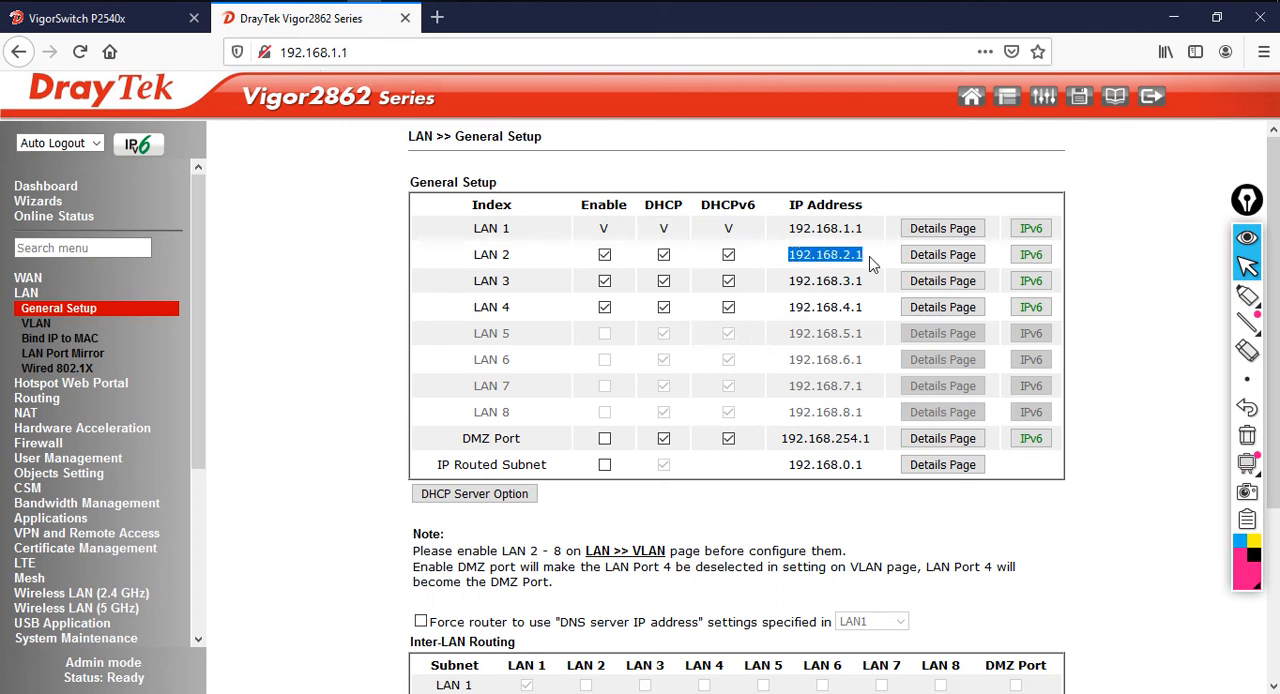
left_click(942, 256)
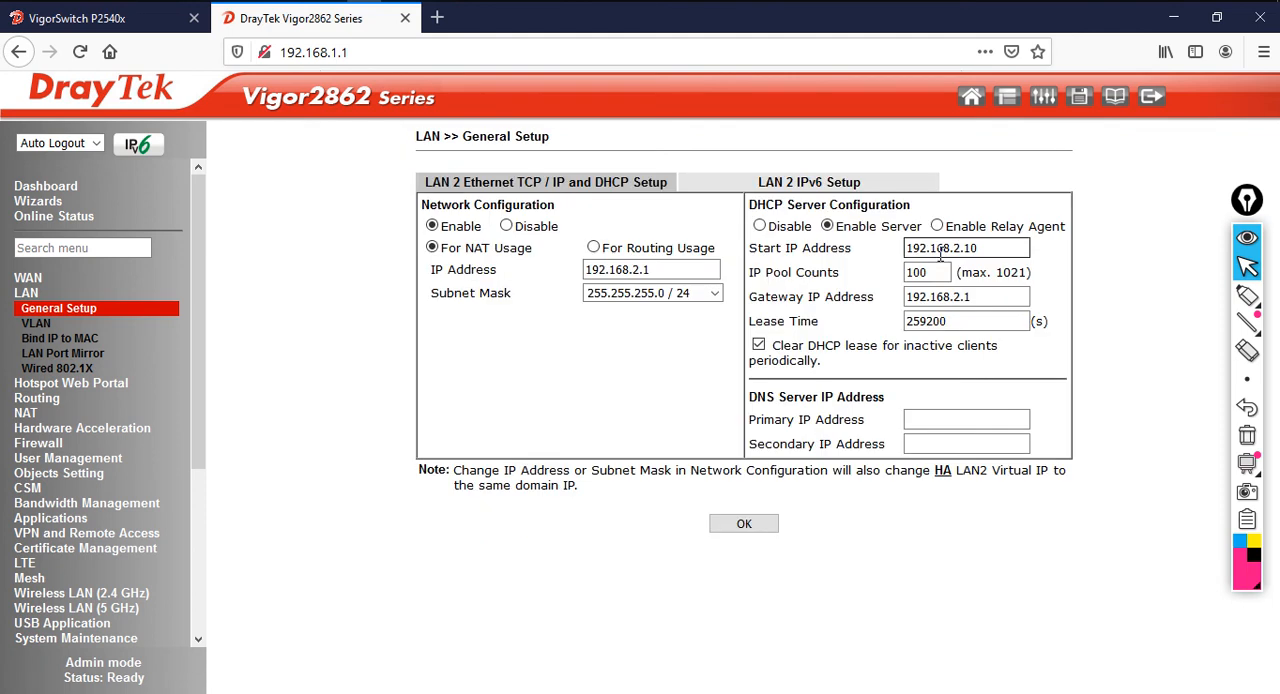
left_click_drag(676, 272, 568, 280)
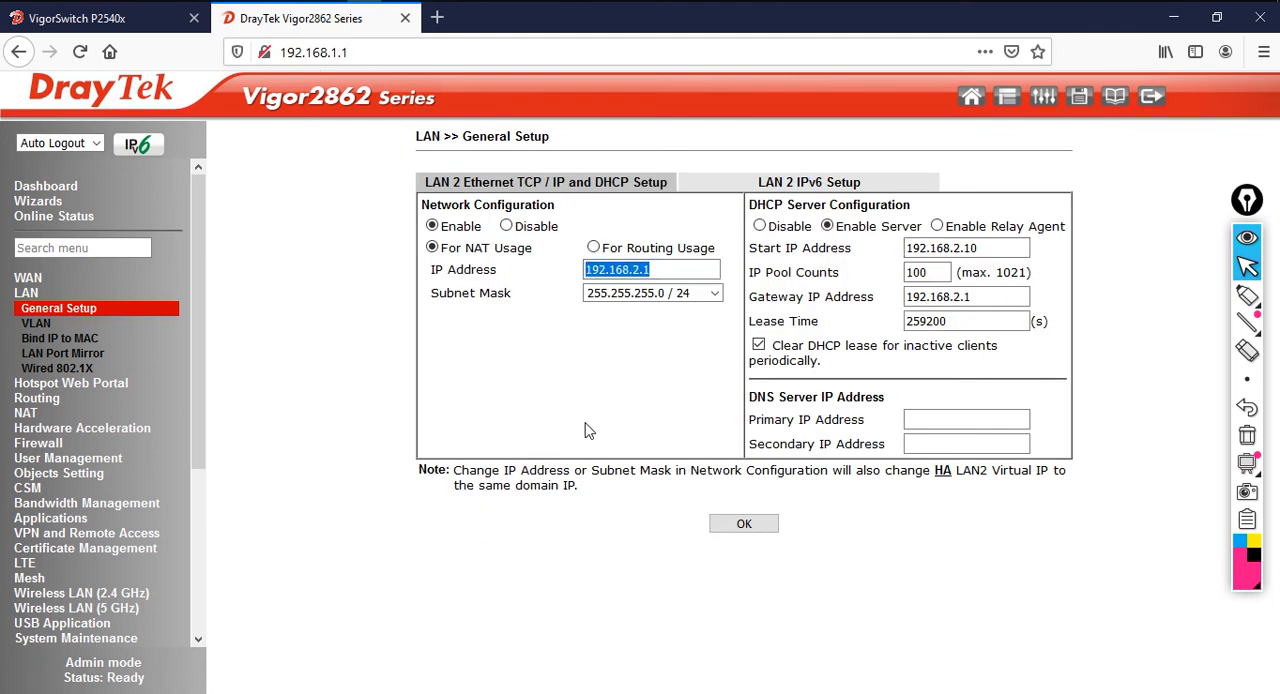
left_click(1247, 296)
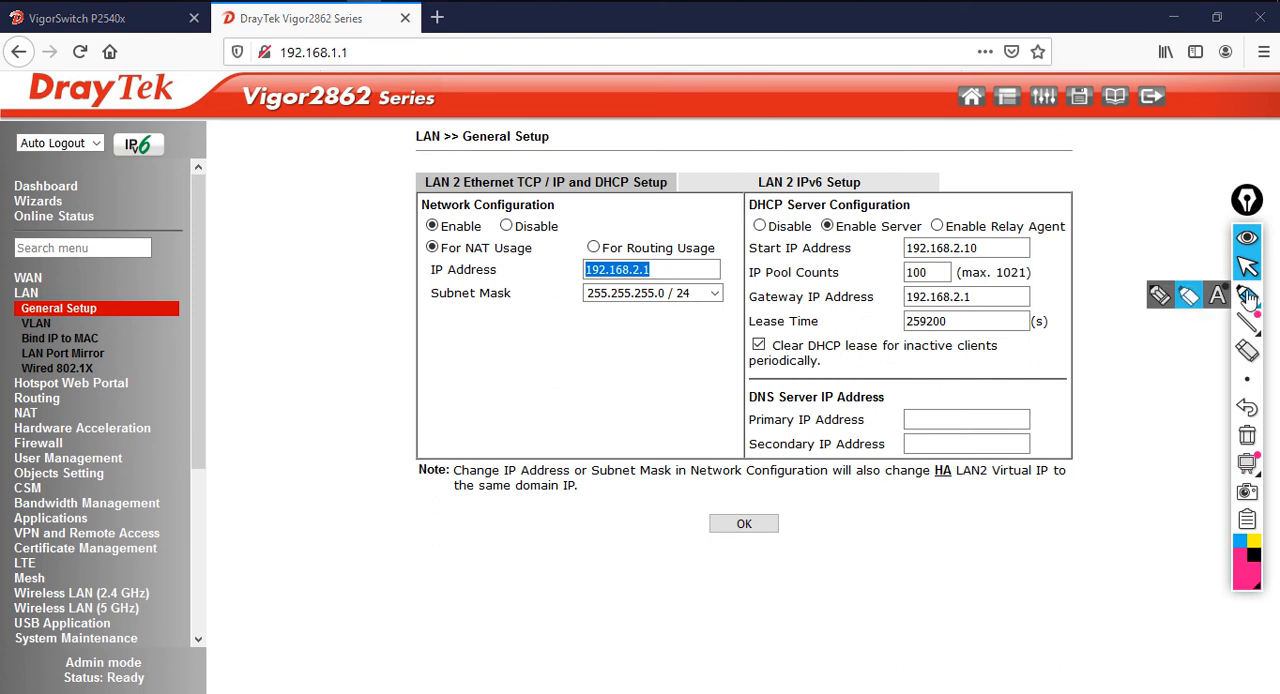
left_click(1186, 302)
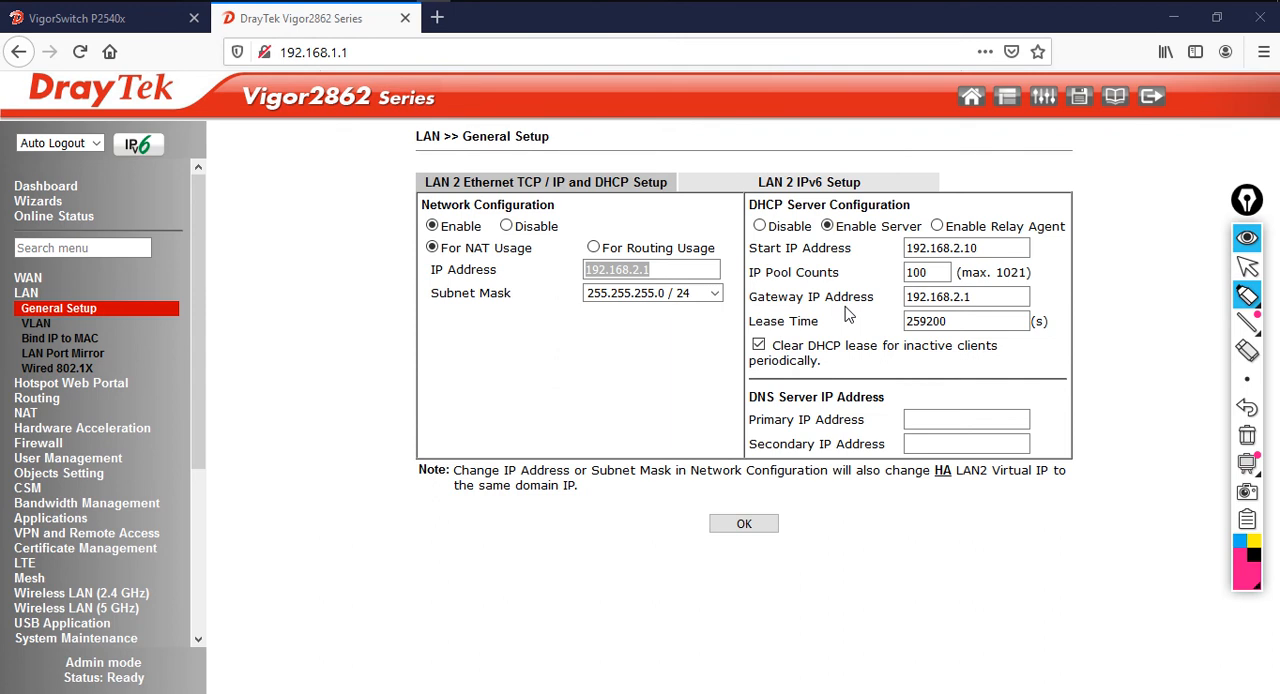
left_click(1247, 266)
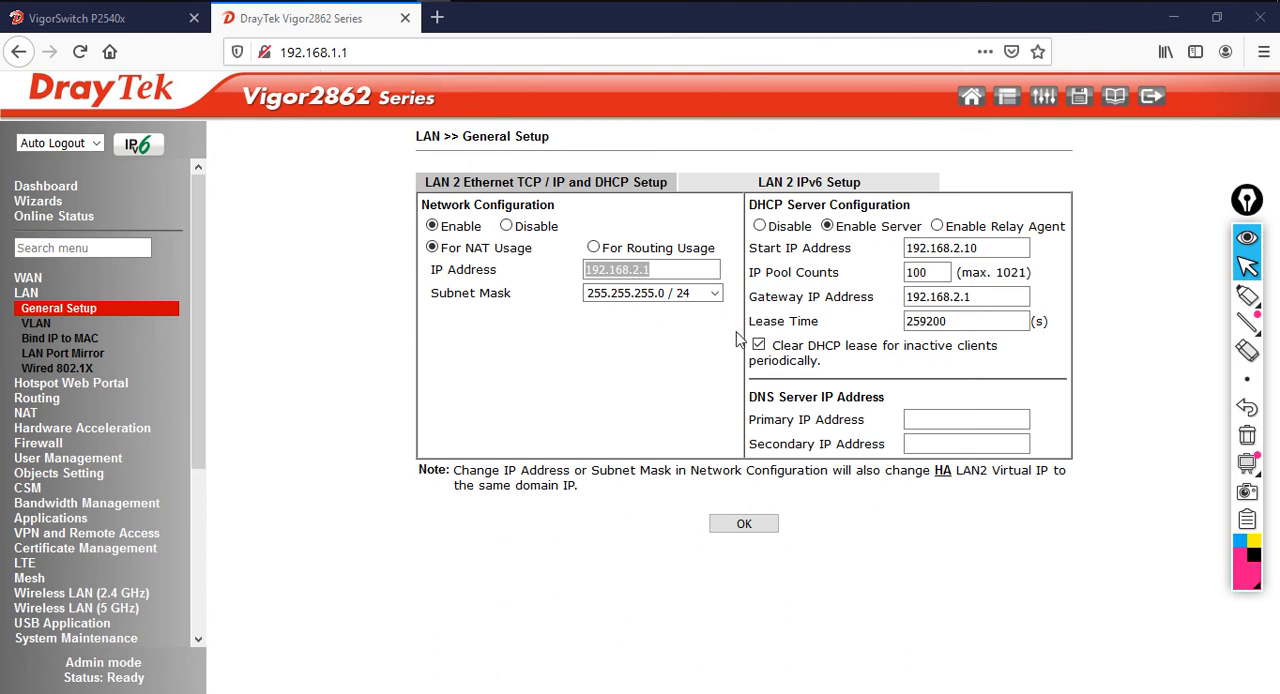
Set the LAN 2 IP address to 192.168.10.1
triple_click(675, 271)
type("192.")
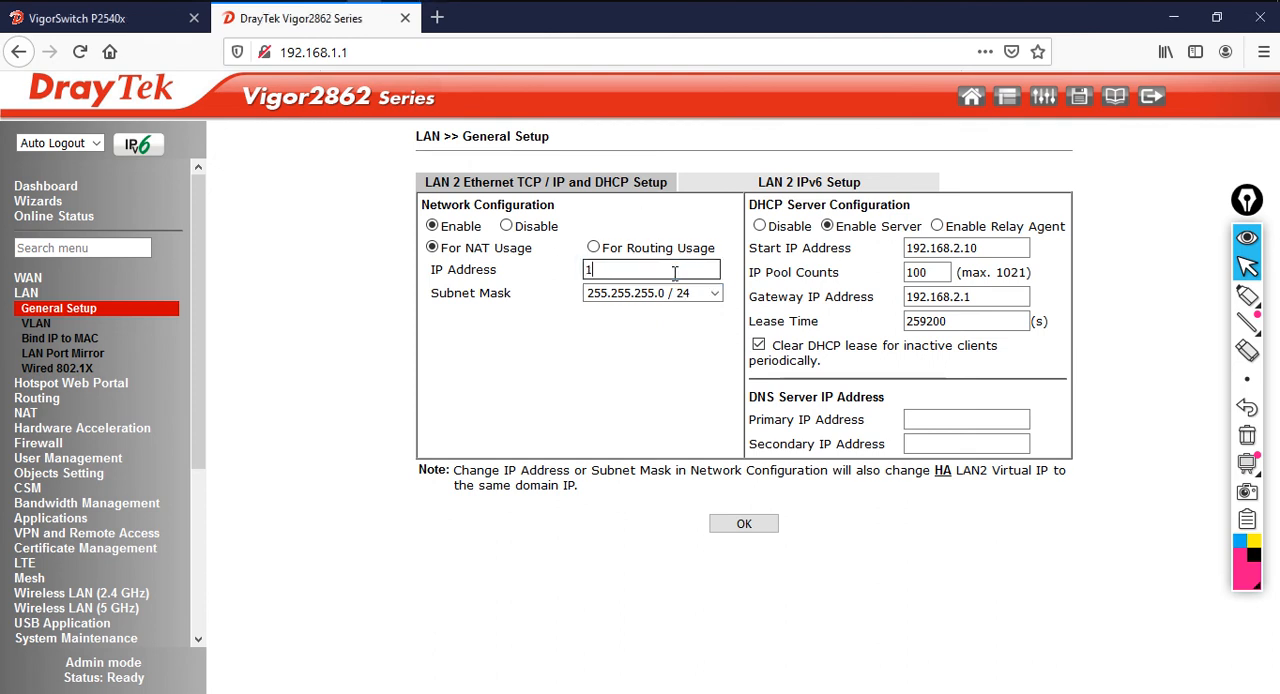
type("168.1")
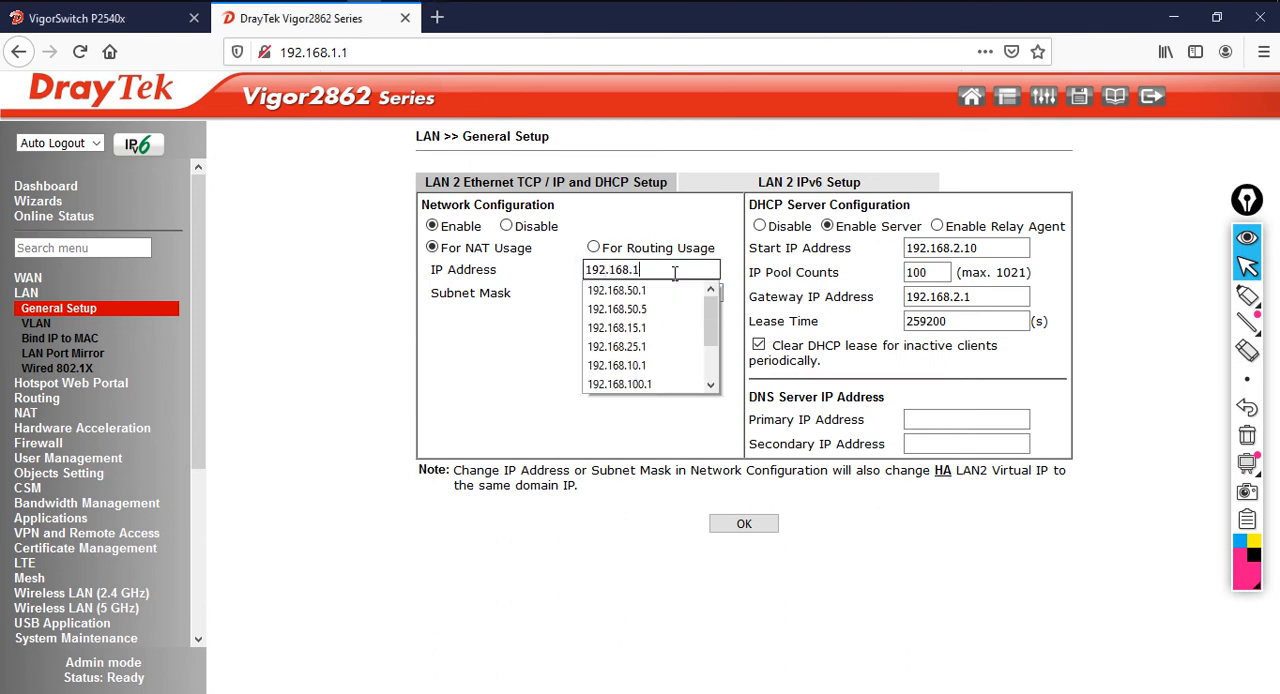
type("0.1")
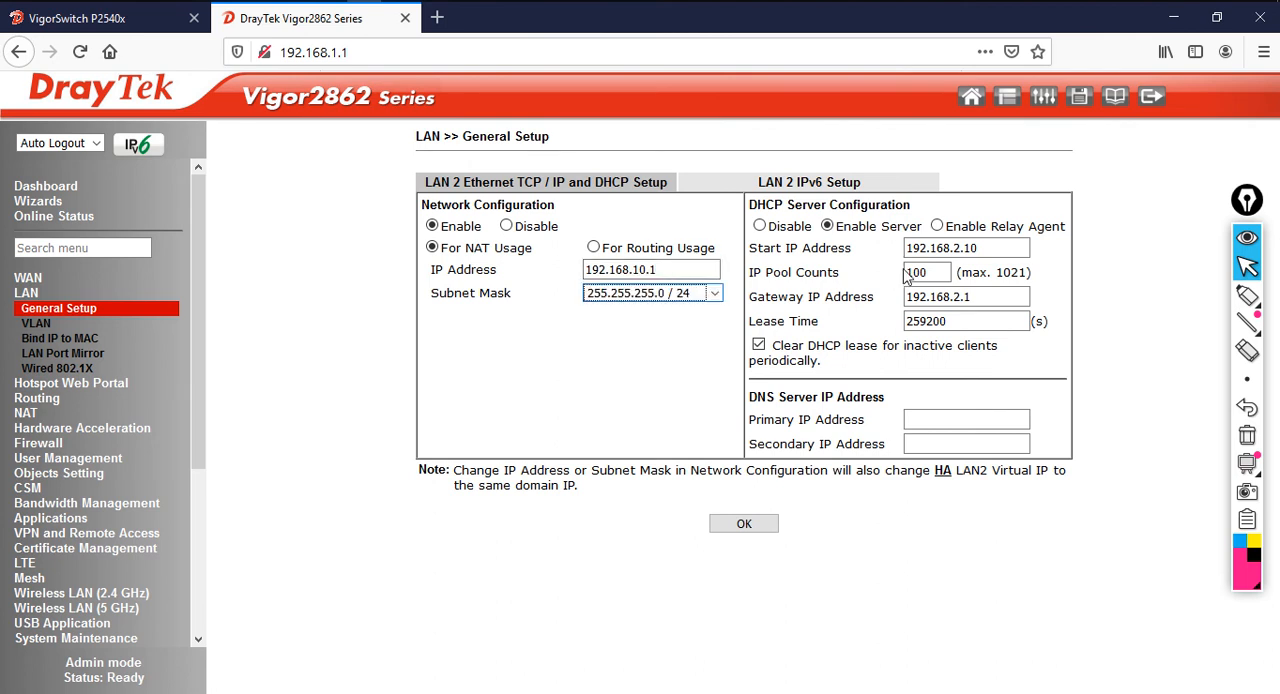
Set the LAN 2 DHCP start IP address to 192.168.10.11 and the IP pool count to 50
left_click_drag(1004, 250, 907, 268)
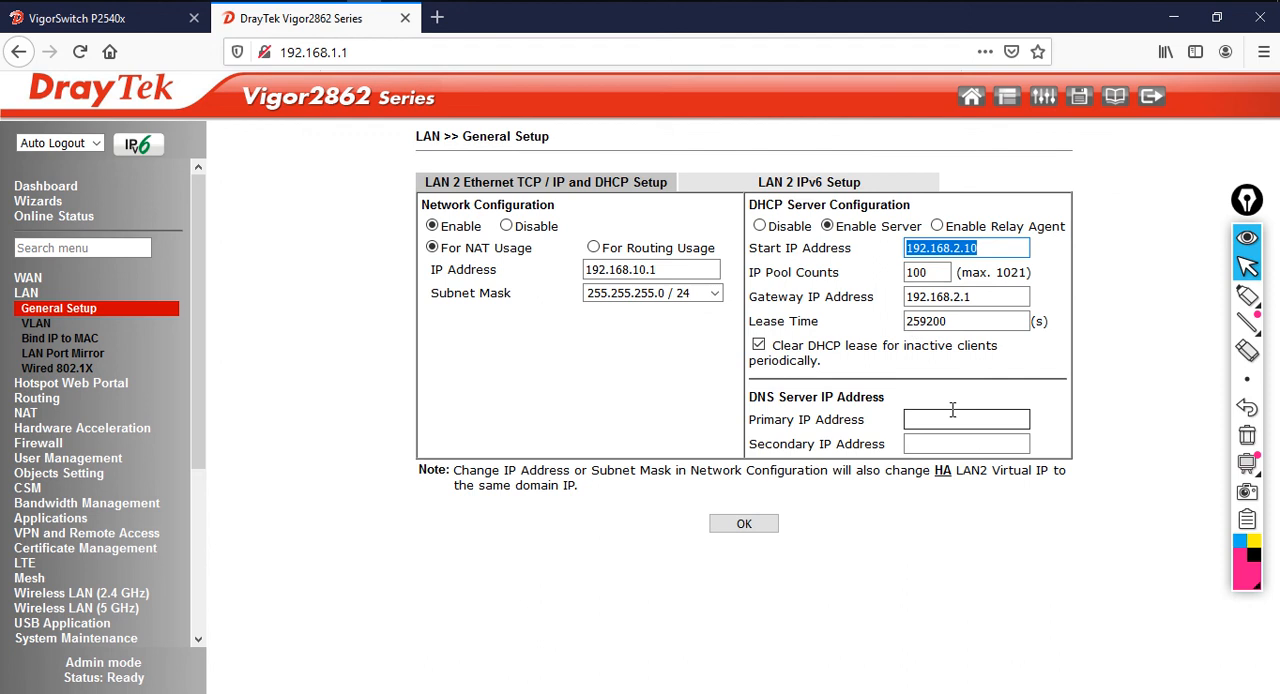
type("192.168.10.11")
key("Tab")
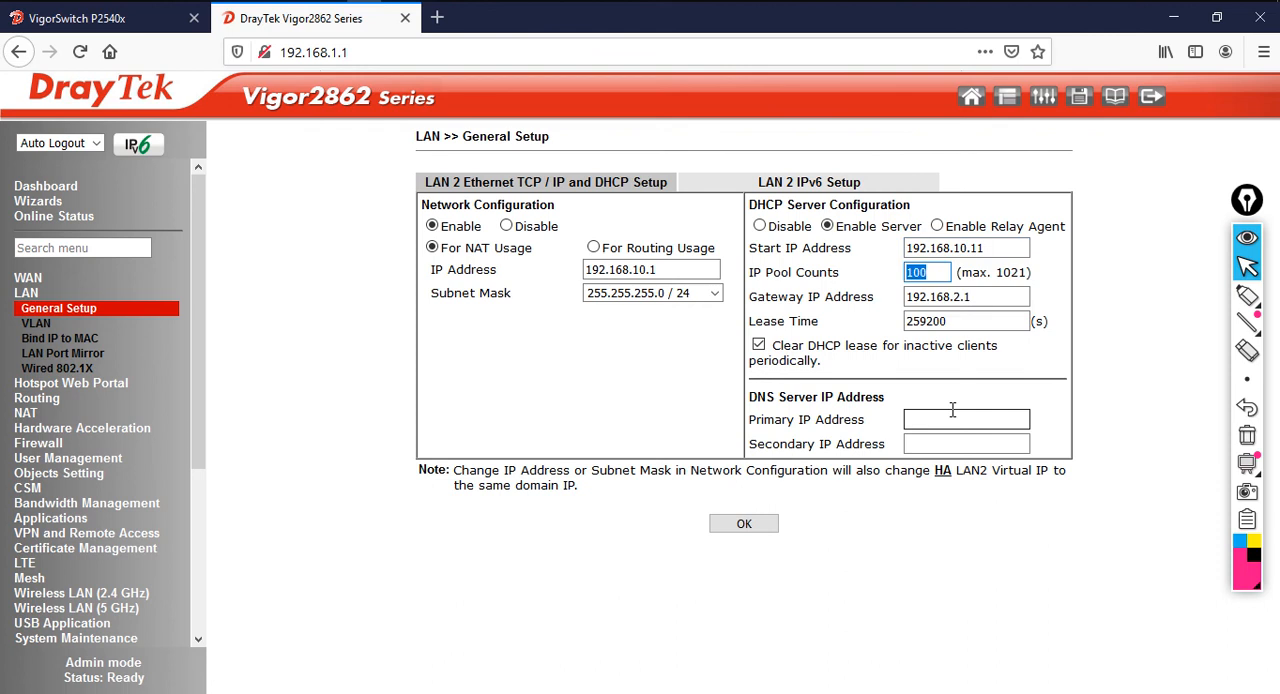
type("50")
key("BackSpace")
type("0")
key("Tab")
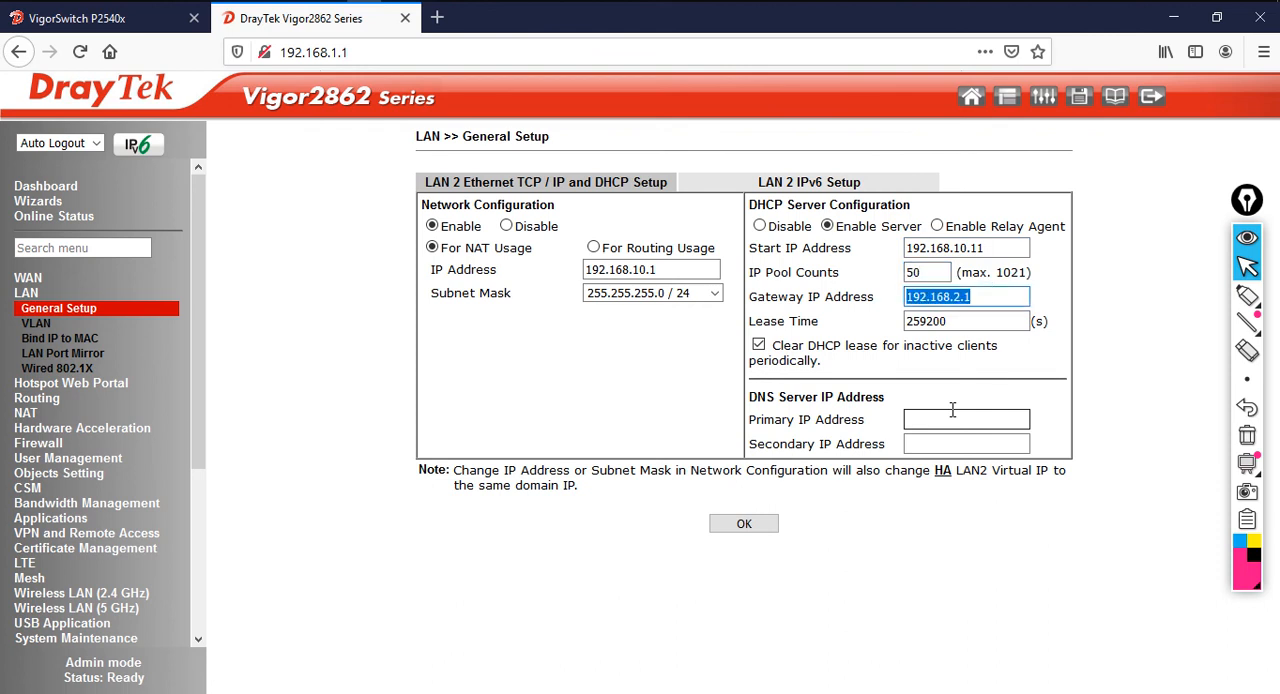
Set the LAN 2 DHCP gateway IP address to 192.168.10.1
type("192.168")
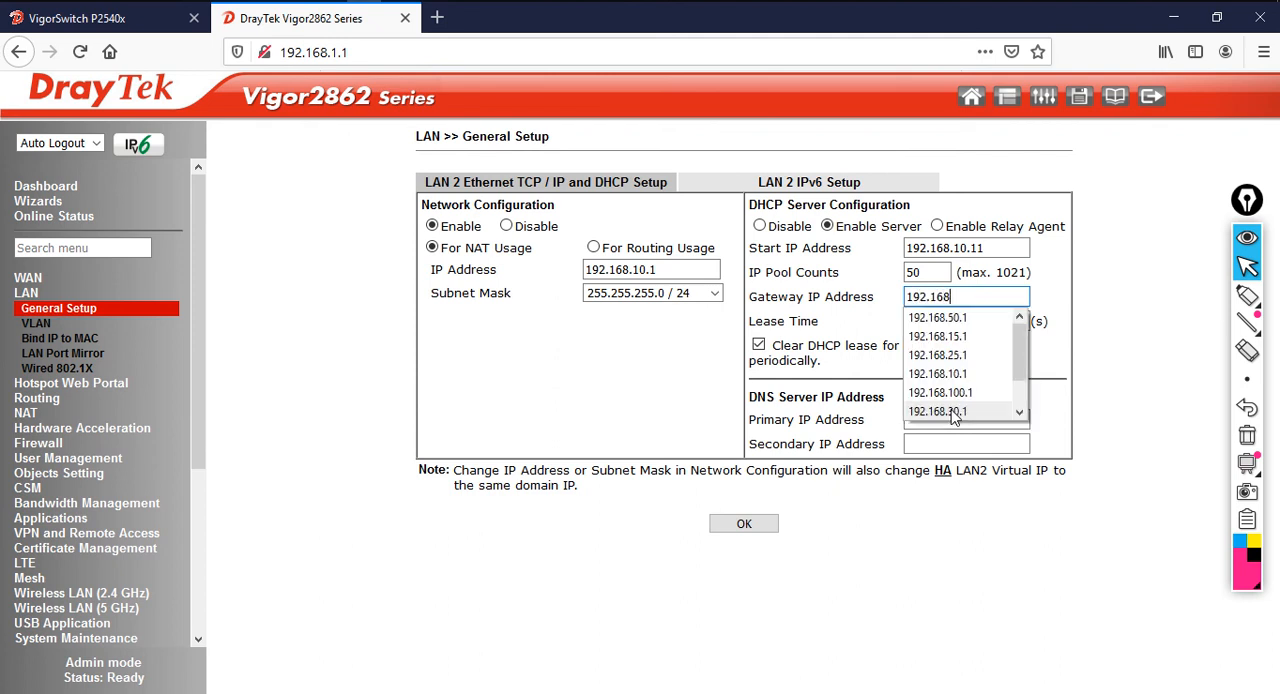
type(".10.1")
key("Tab")
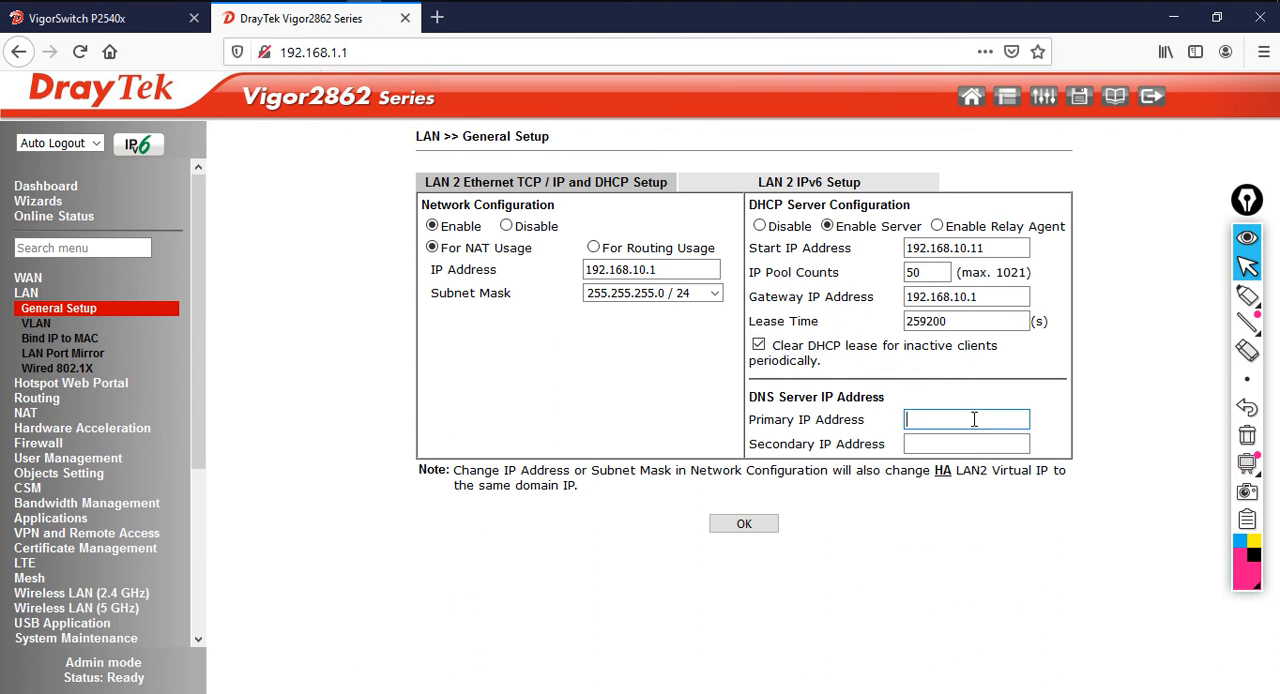
Set the LAN 2 DNS servers to 213.42.20.20 as primary and 195.229.241.222 as secondary
type("1")
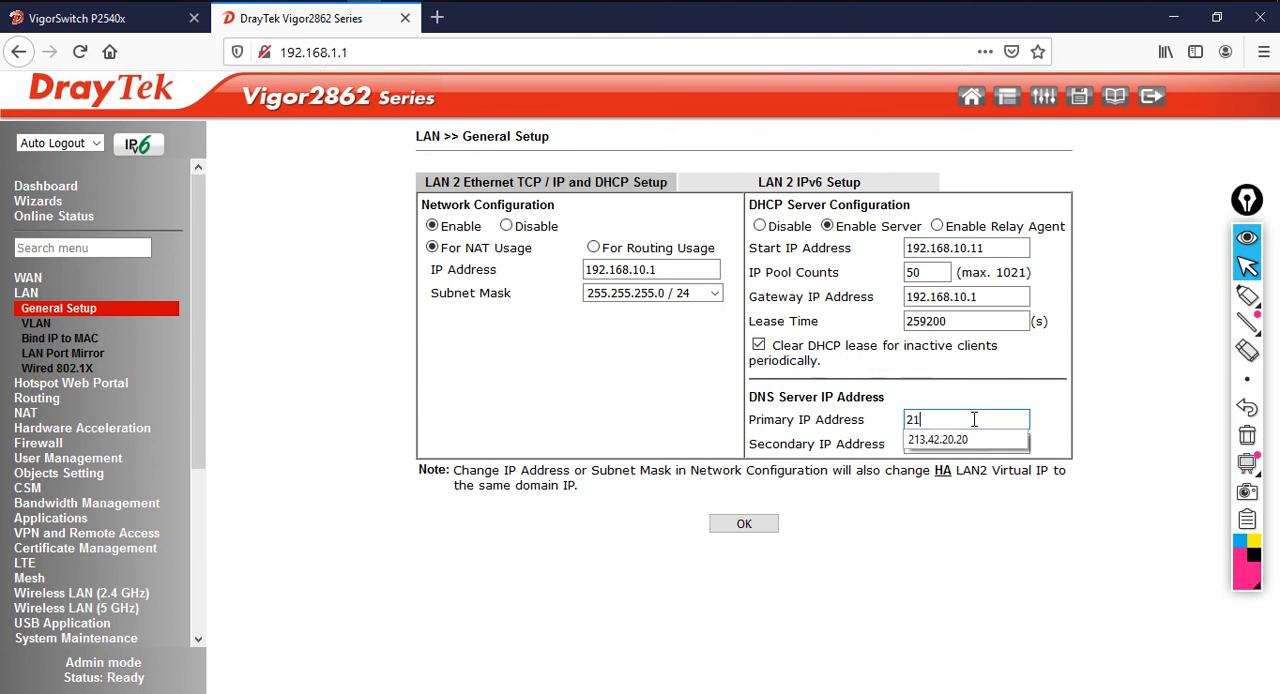
key("Down")
key("Tab")
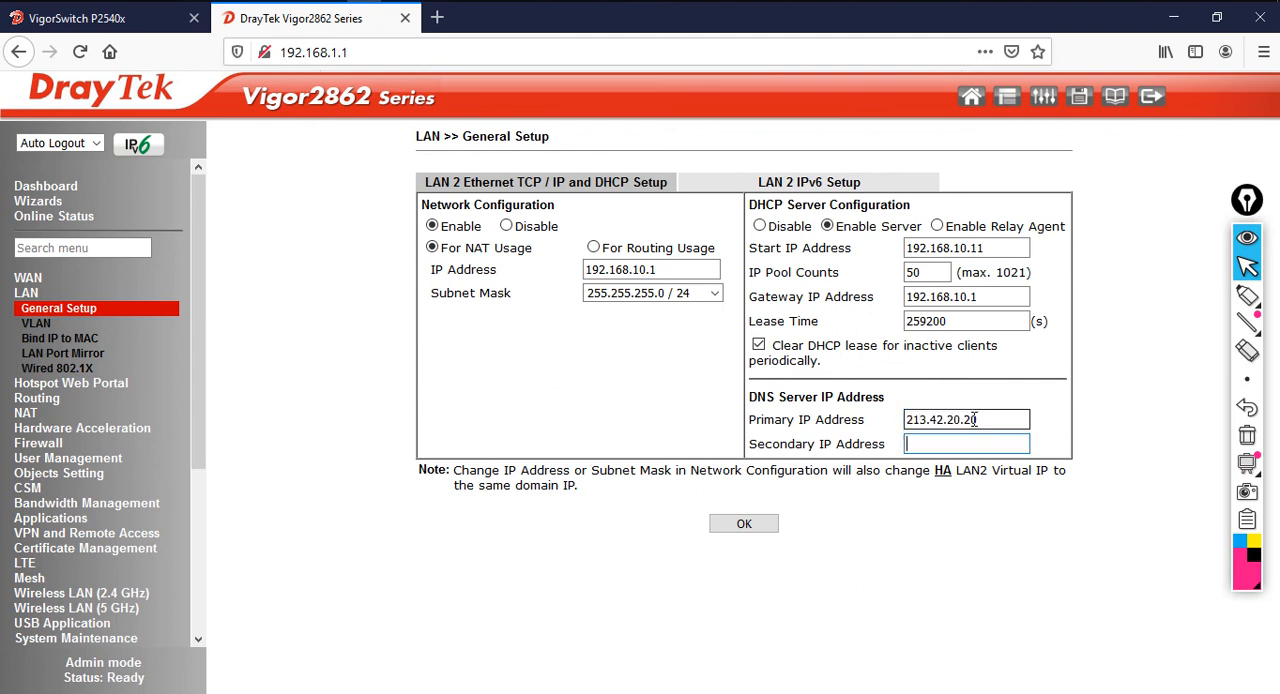
type("19")
key("Down")
key("Tab")
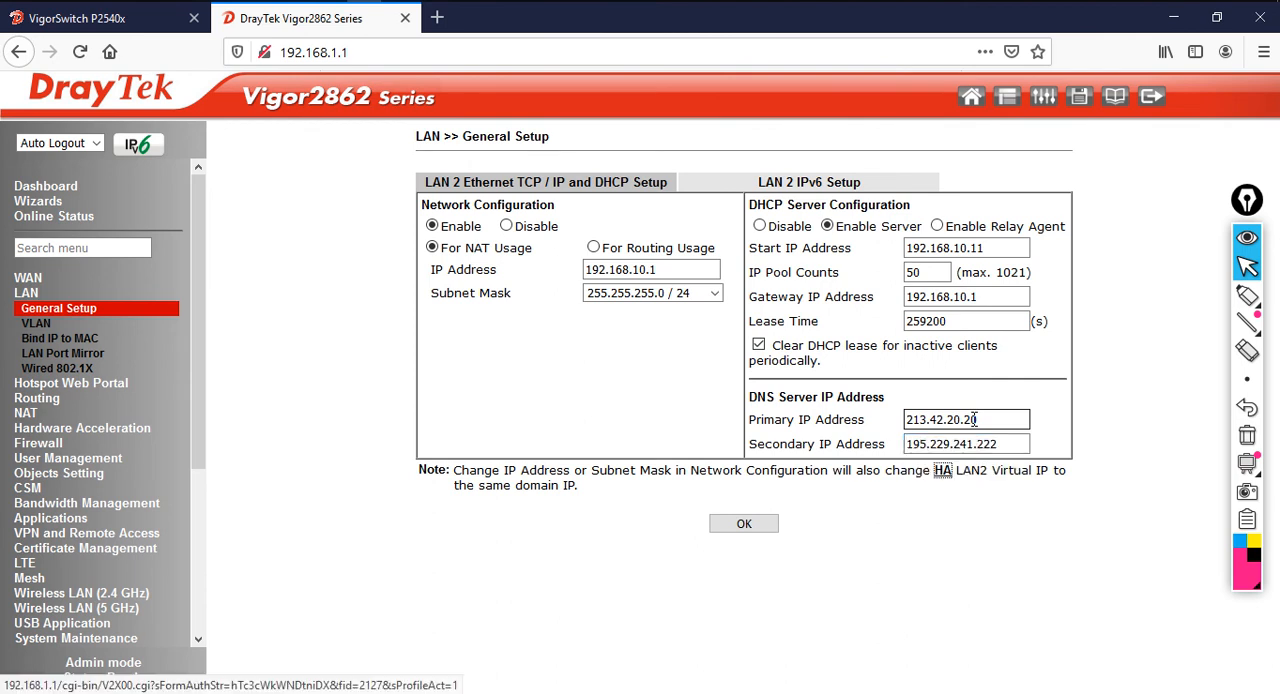
Save the LAN 2 settings and reboot the router using the current configuration
left_click(745, 526)
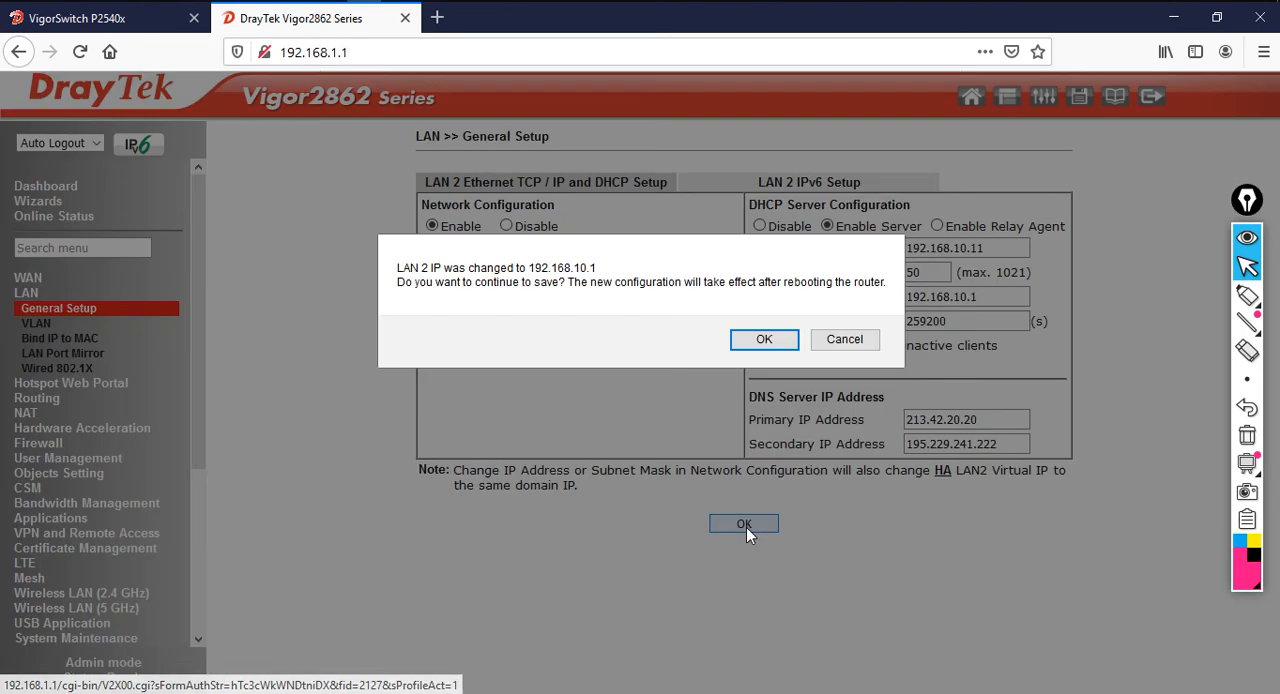
left_click(767, 343)
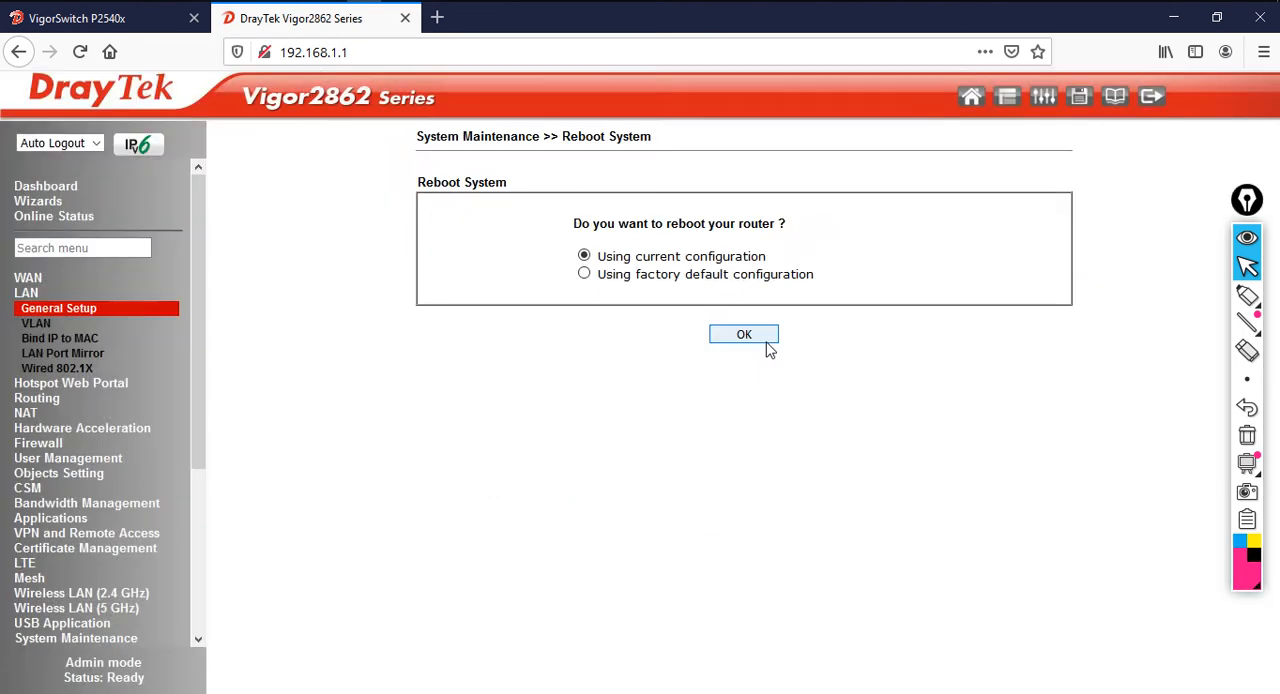
left_click(757, 337)
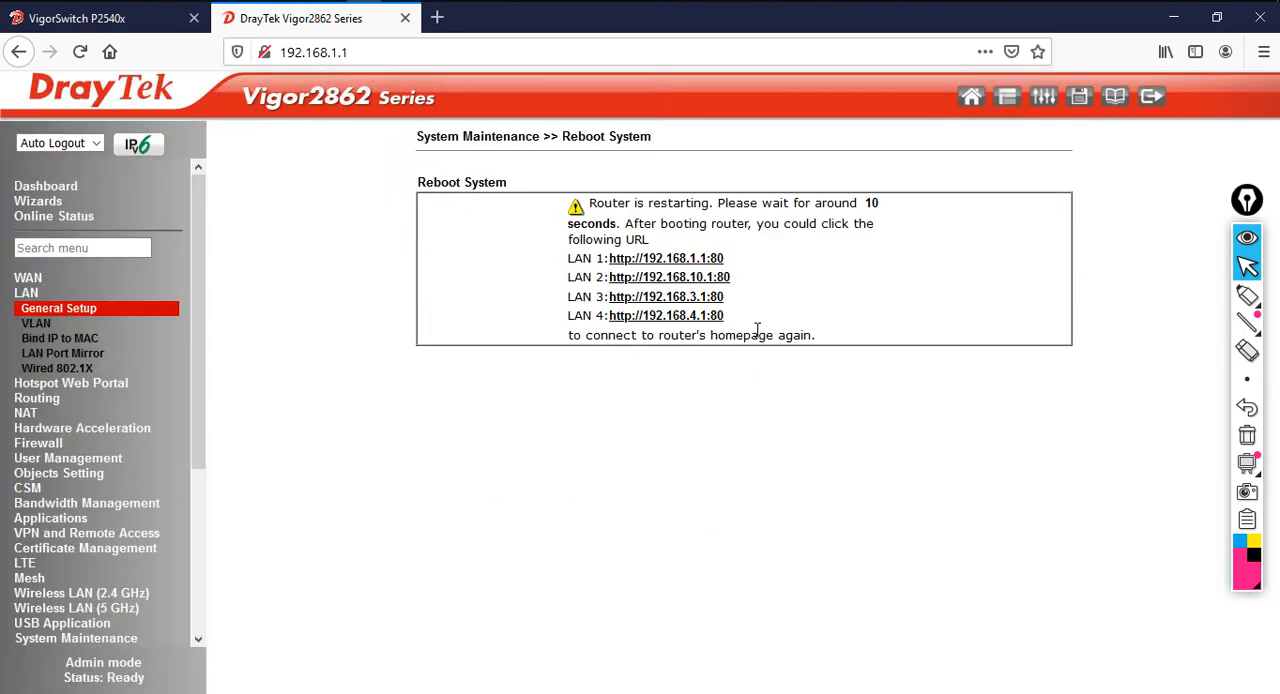
left_click_drag(574, 279, 753, 279)
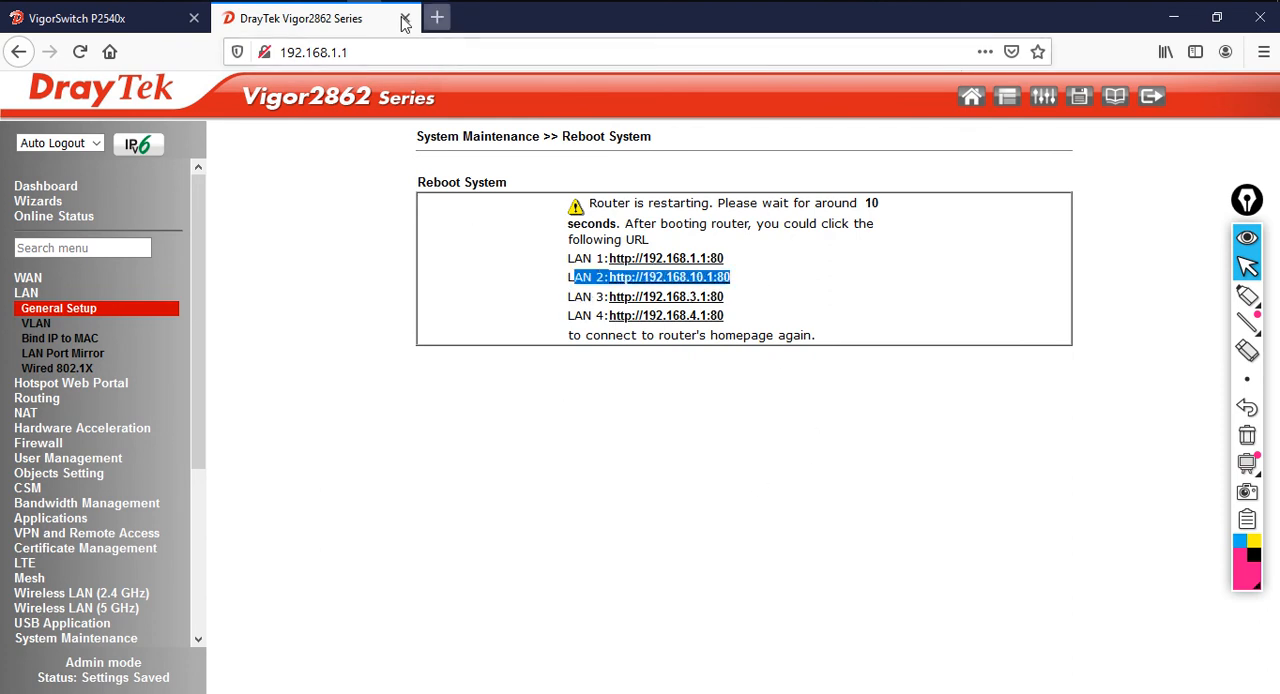
Switch to Command Prompt to monitor the continuous ping to 192.168.1.1 during the reboot, and return to the browser
left_click(330, 1)
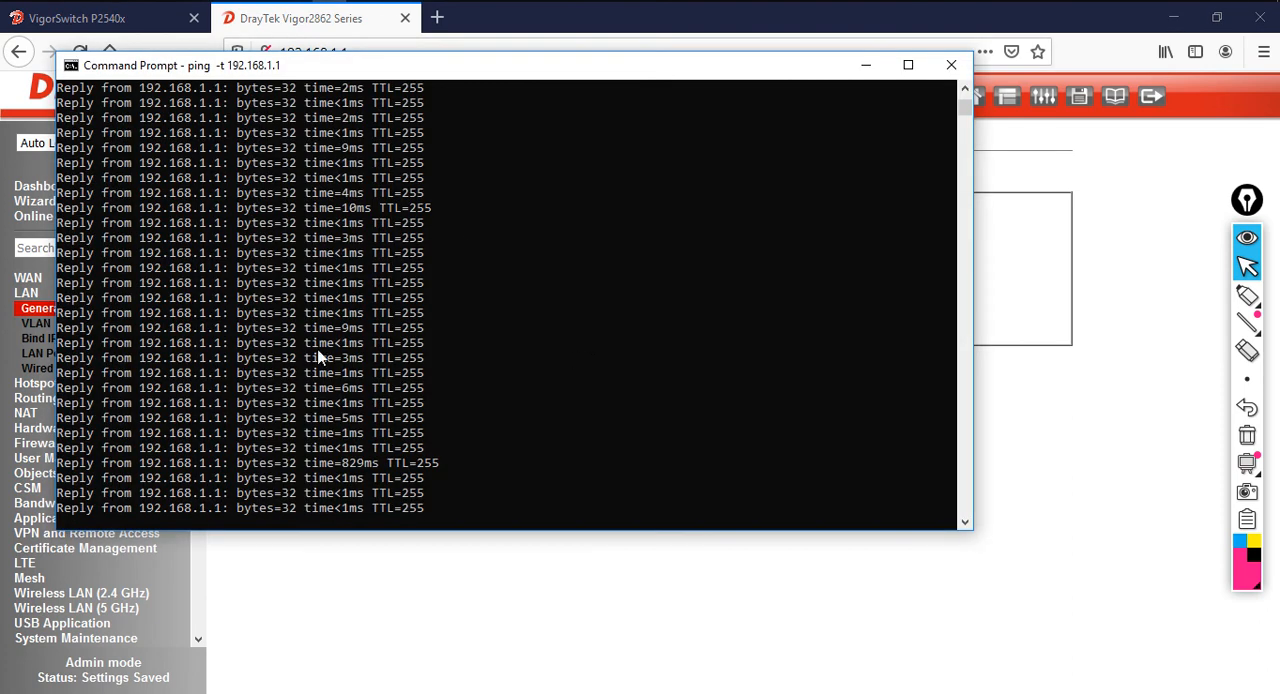
left_click_drag(504, 68, 688, 112)
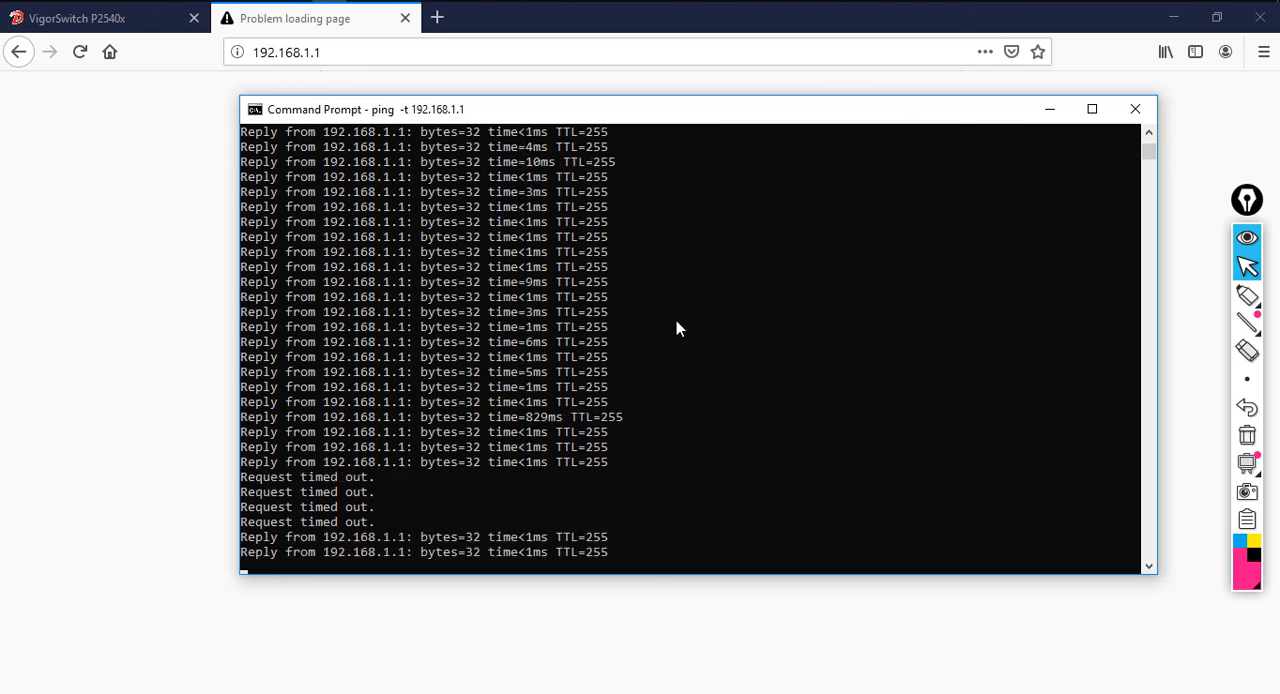
left_click(570, 632)
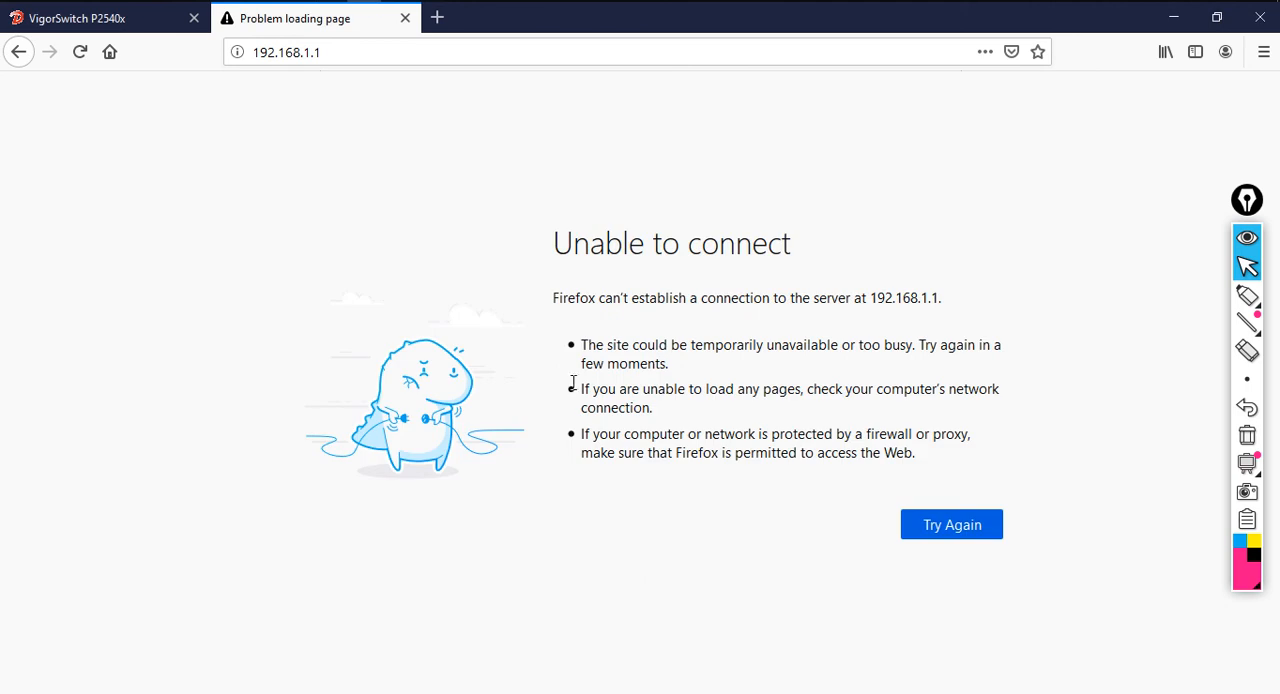
Reload the router page after the reboot and log in as admin with the account password, declining to save the login
left_click(82, 53)
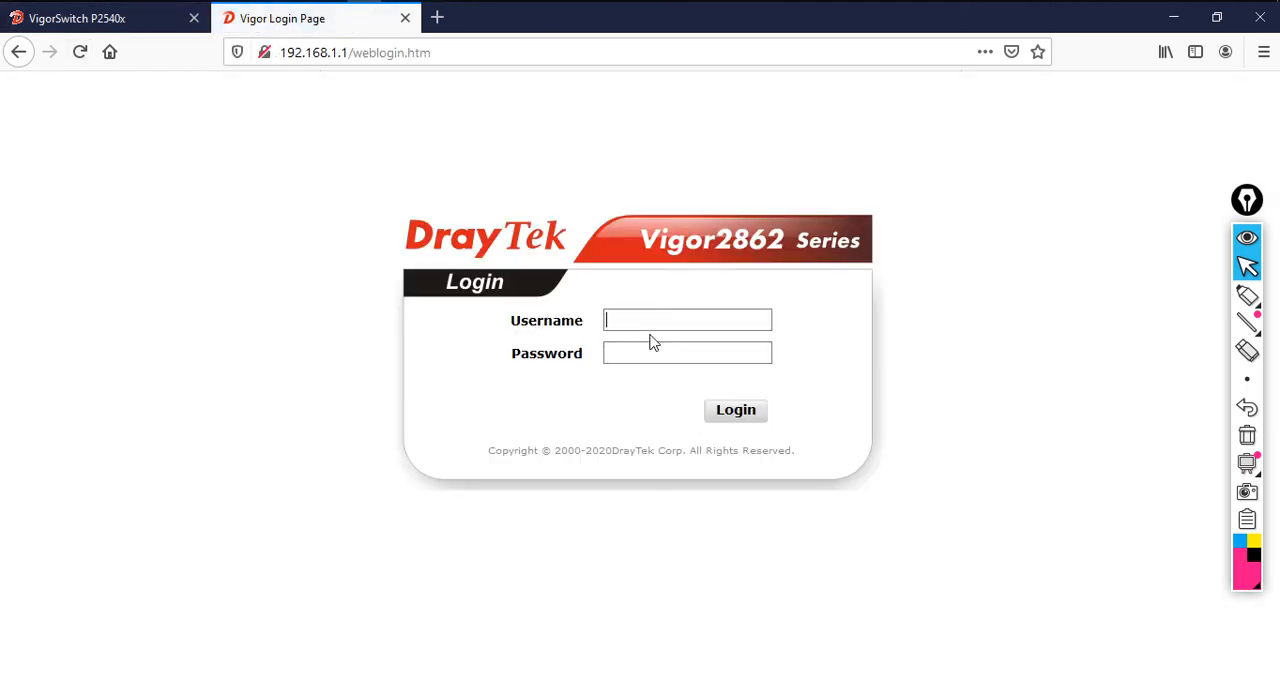
type("admin")
key("Tab")
type("a••••••••")
left_click(724, 411)
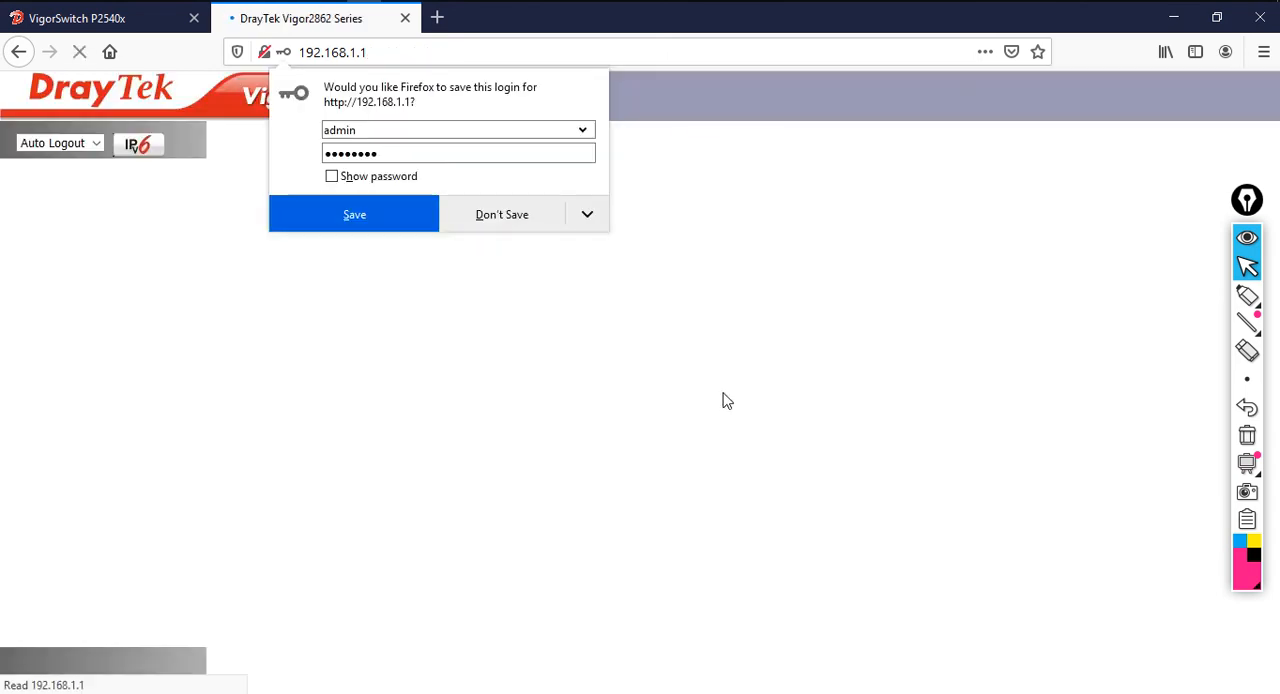
left_click(502, 215)
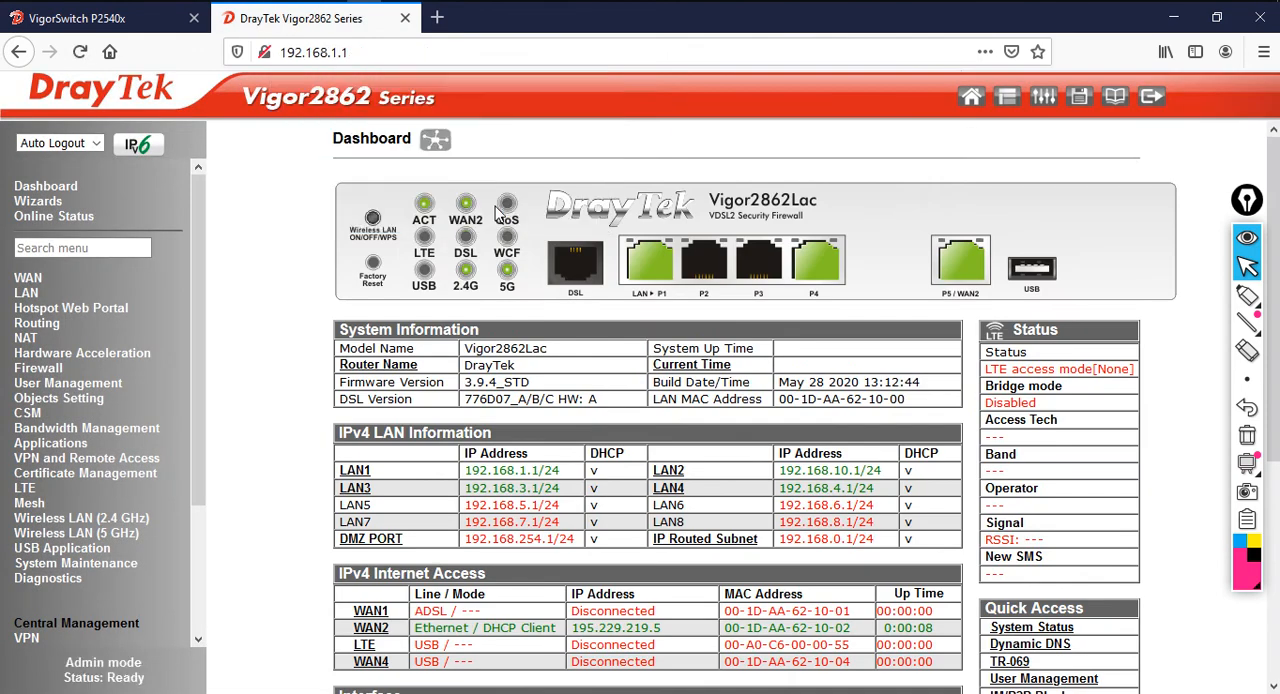
Open the LAN 3 details in the LAN general setup and set its IP address to 192.168.20.1
left_click(24, 295)
left_click(56, 312)
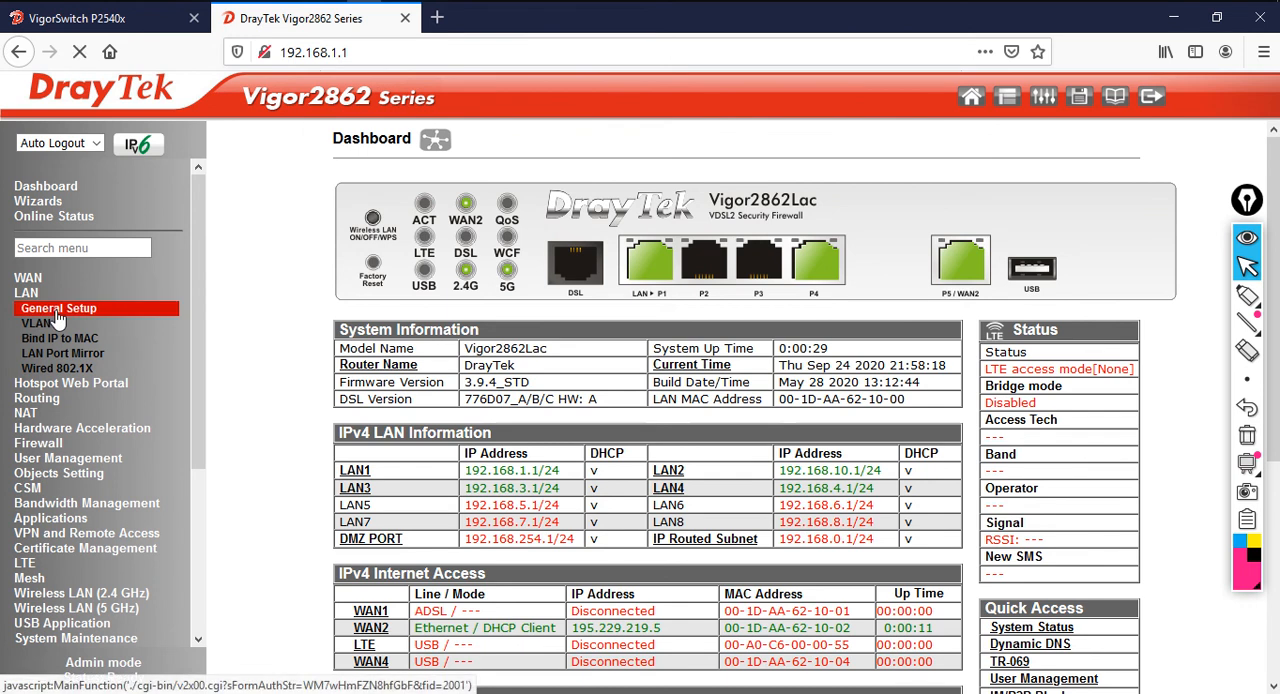
left_click_drag(789, 256, 851, 302)
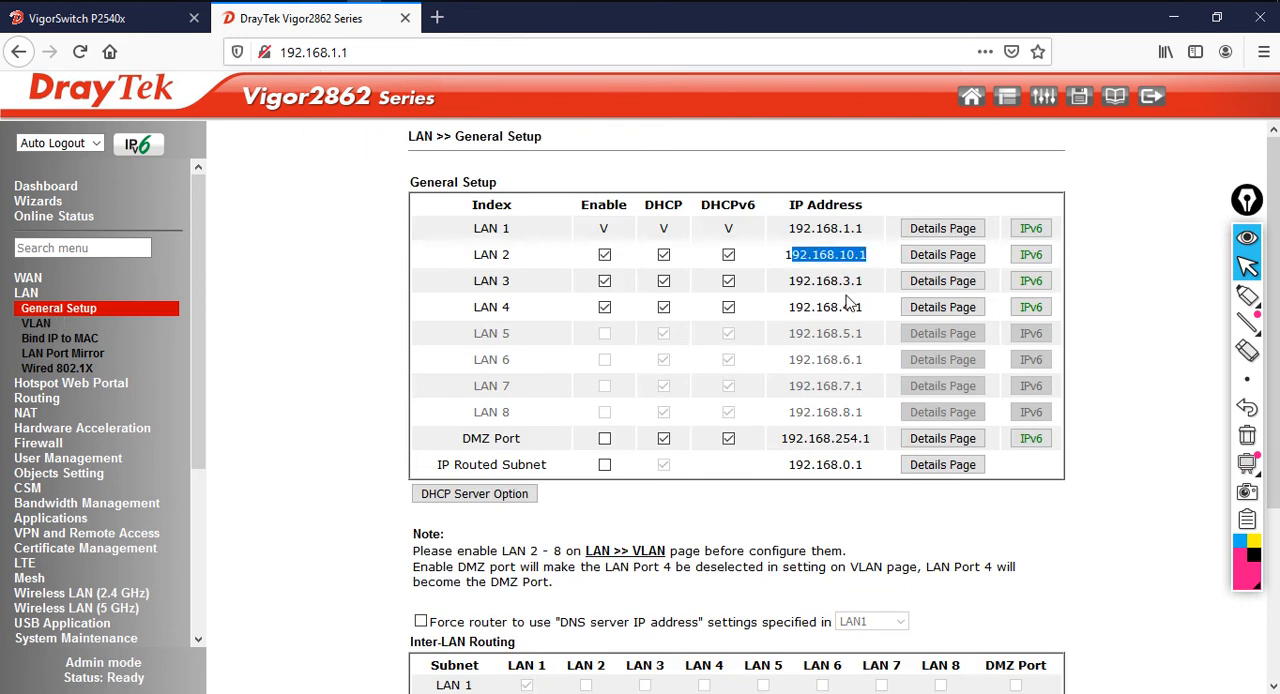
left_click_drag(472, 256, 530, 264)
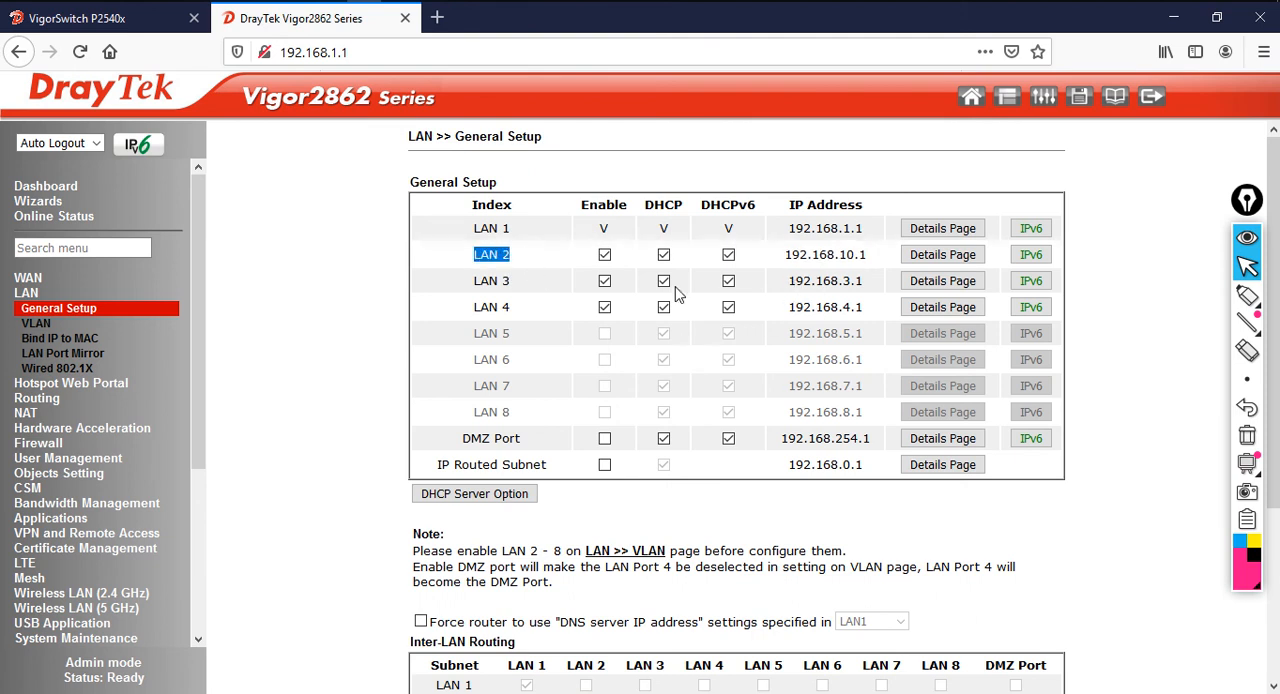
left_click(798, 281)
left_click_drag(798, 281, 868, 312)
left_click(928, 286)
left_click_drag(690, 269, 451, 277)
type("192.1")
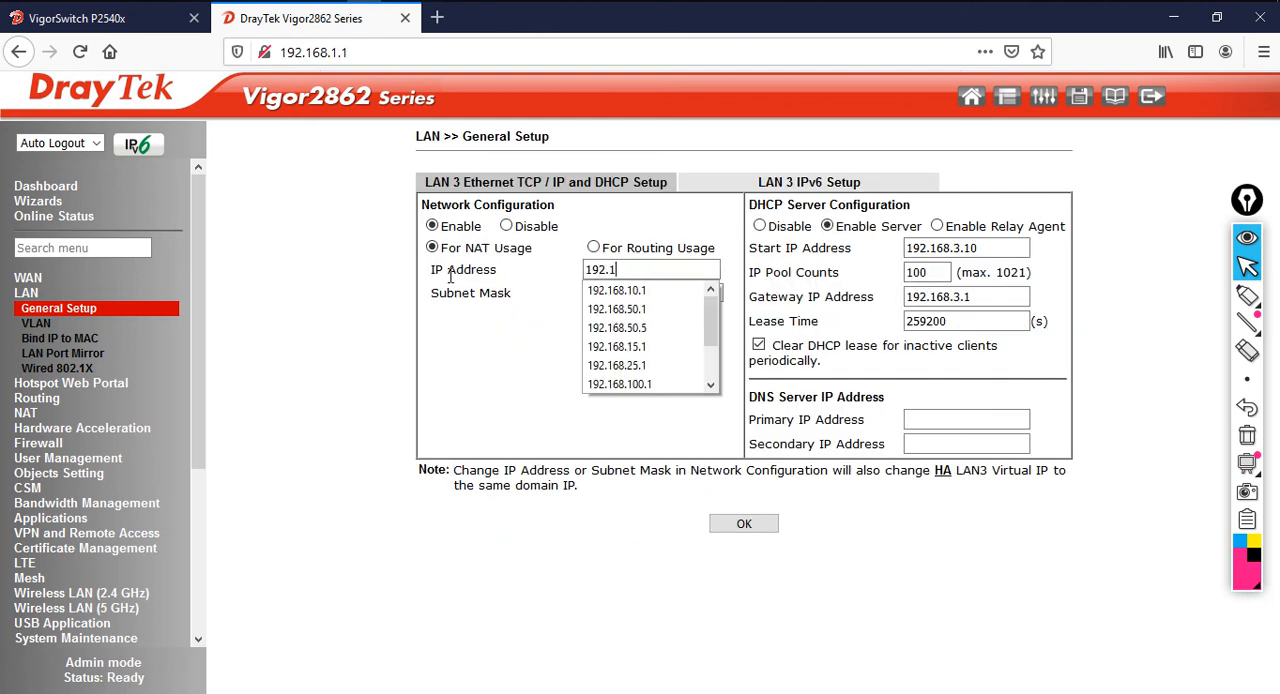
type("68.20.1")
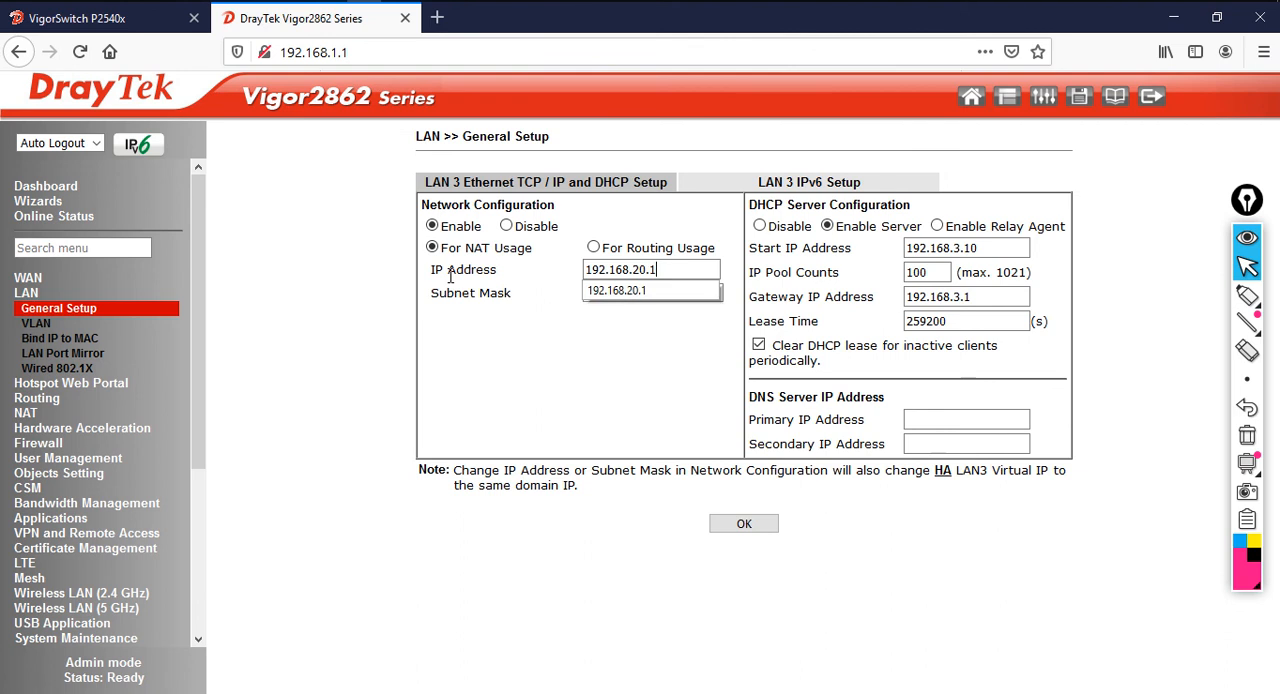
key("Tab")
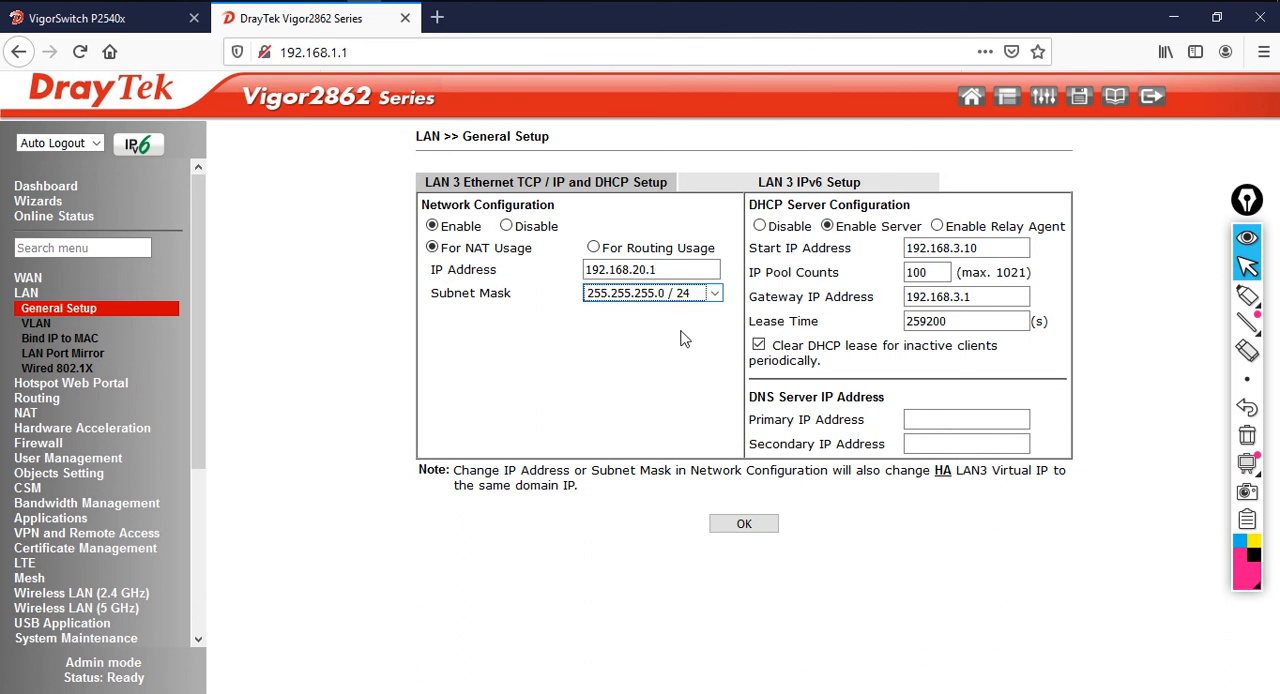
Configure the LAN 3 DHCP server with start IP 192.168.20.11, a pool of 50 addresses and gateway 192.168.20.1
left_click_drag(1010, 248, 897, 253)
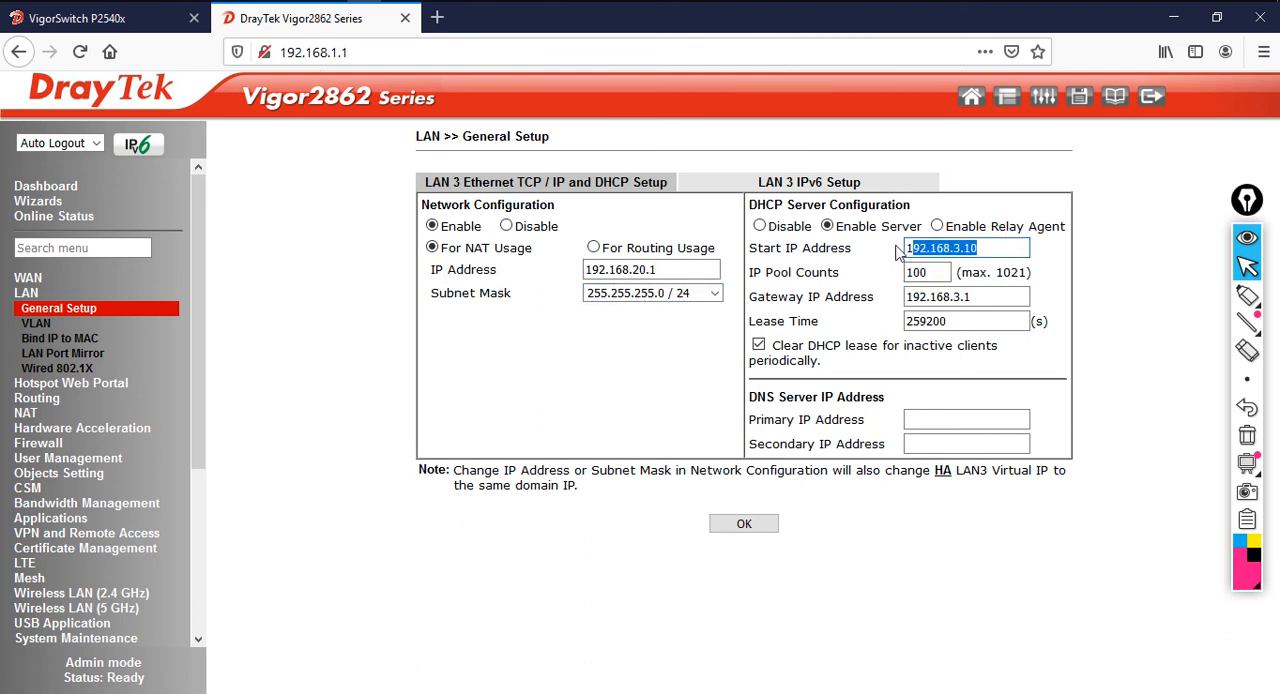
type("92.")
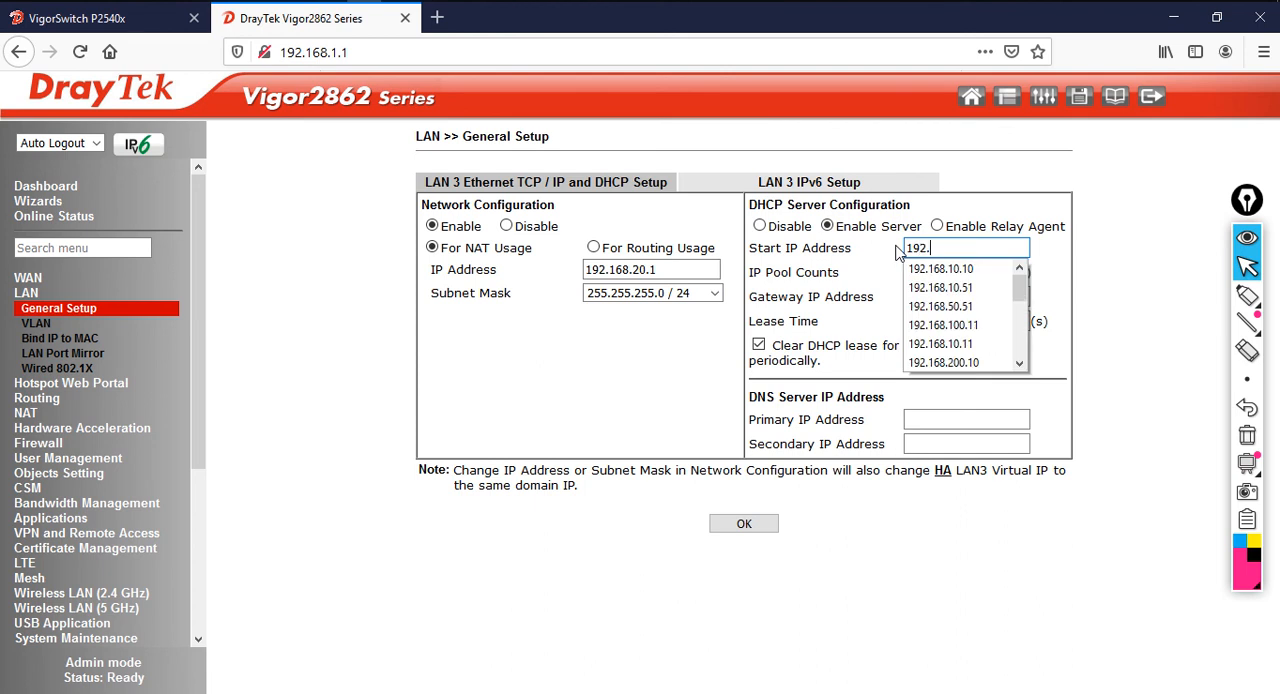
type("168.20.11")
key("Tab")
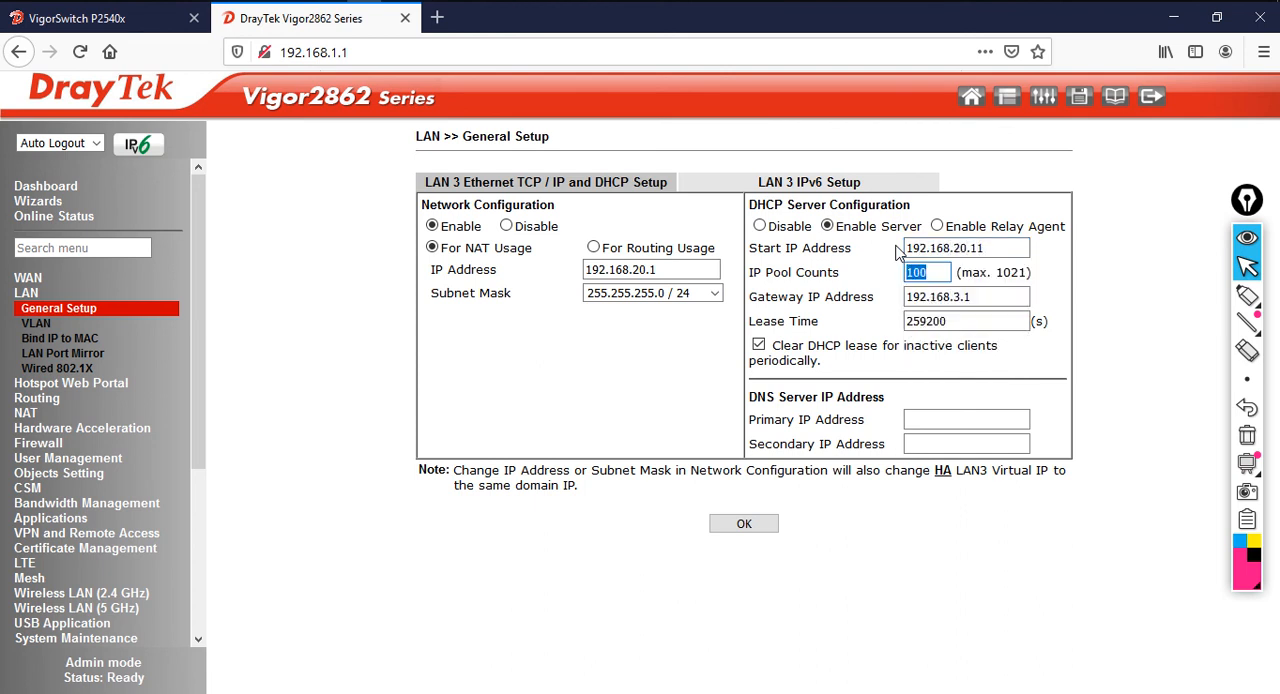
type("50")
key("Tab")
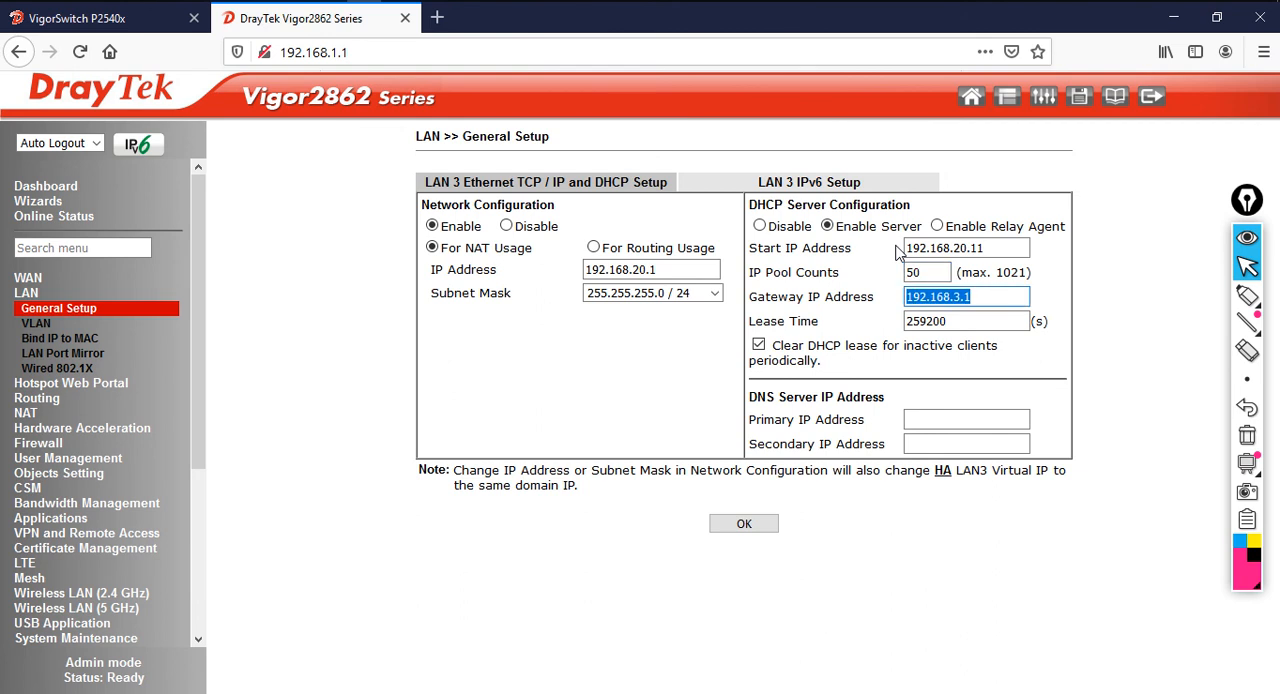
type("192.16")
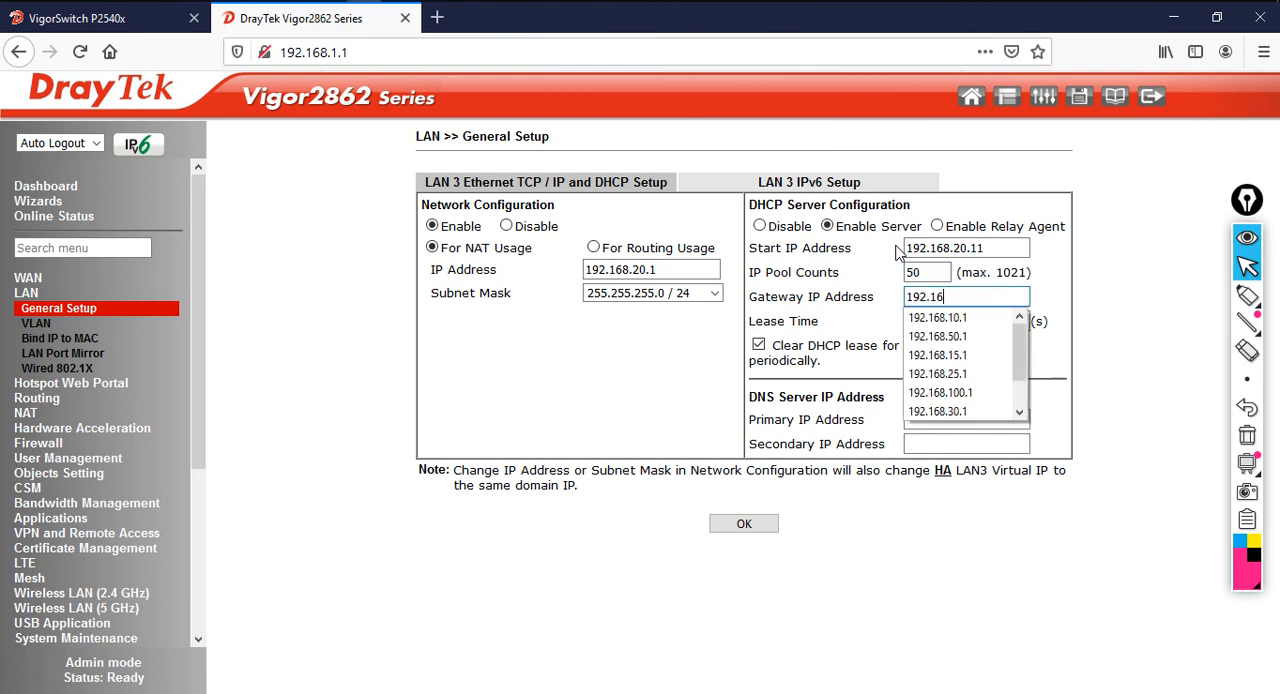
type("8.20.1")
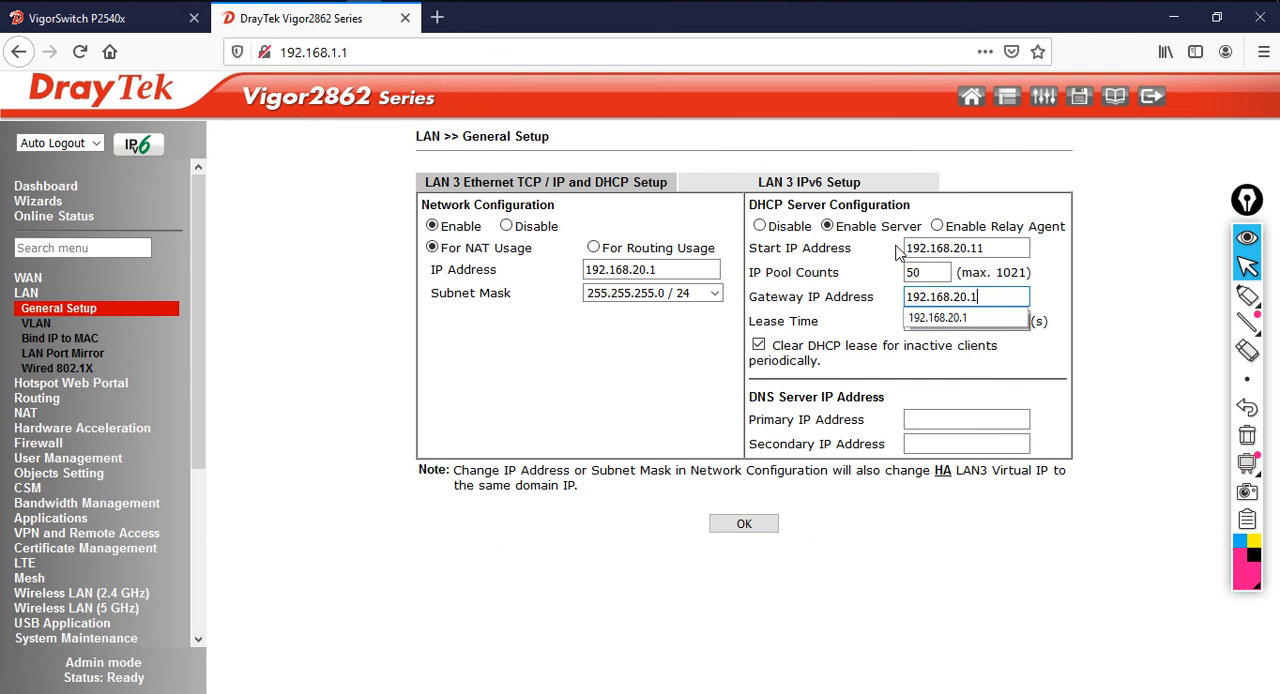
key("Tab")
Set the LAN 3 DNS servers to 4.2.2.2 as primary and 8.8.8.8 as secondary
left_click(983, 418)
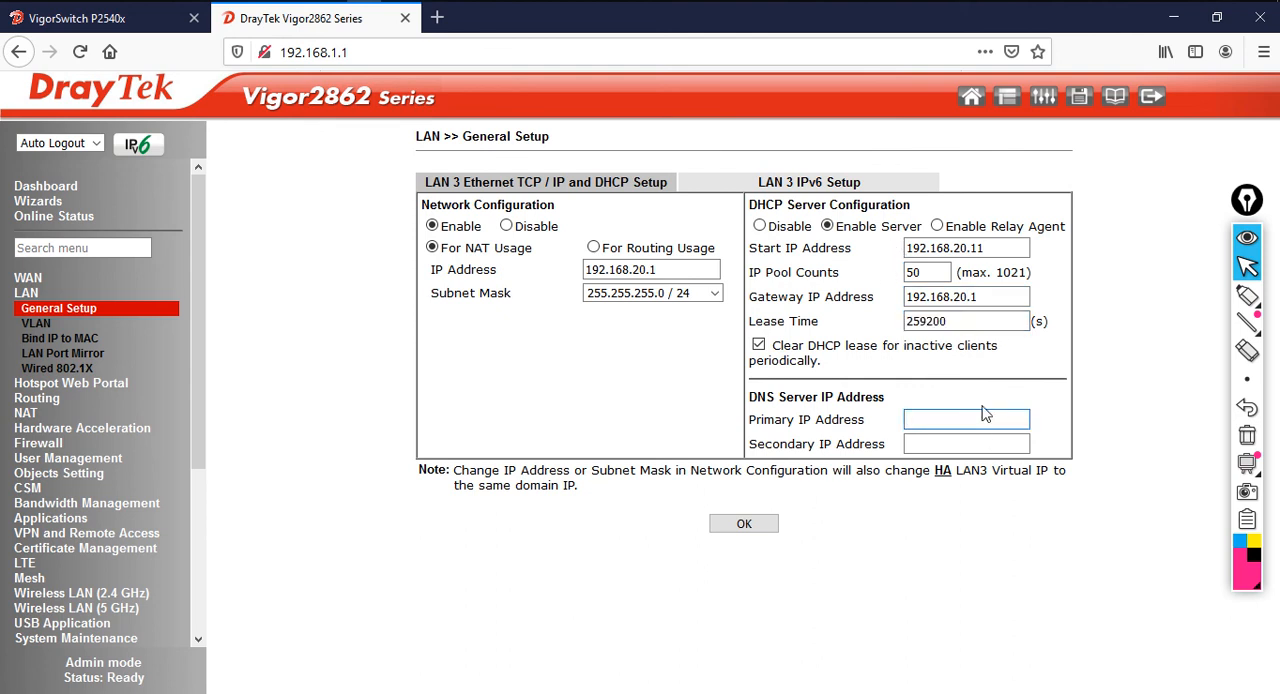
type("4.2.2.2")
key("Tab")
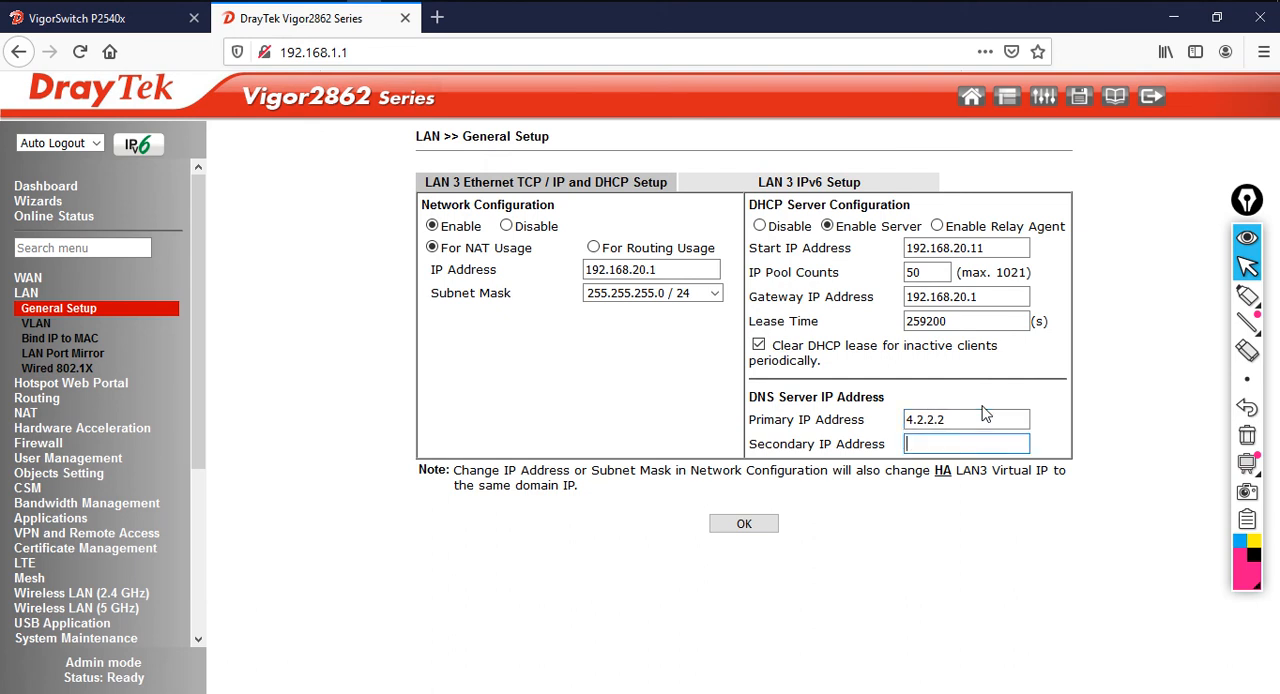
type("7")
key("BackSpace")
type("8.8.8.8")
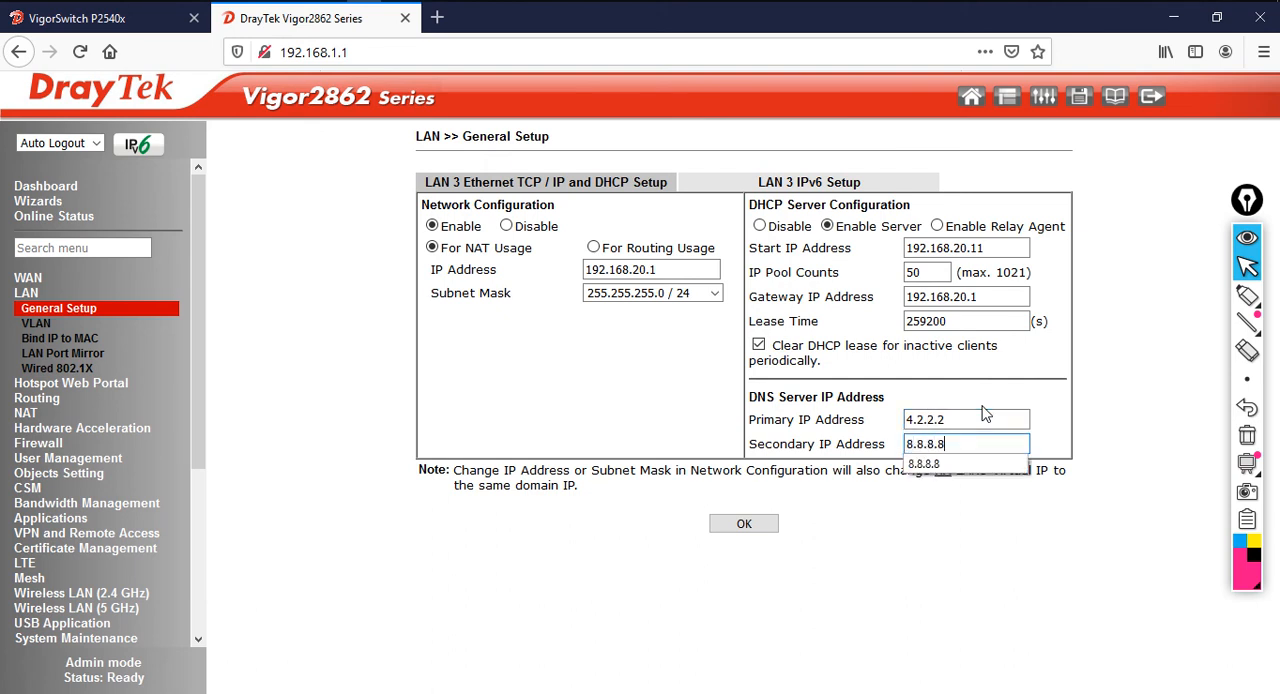
Save the LAN 3 settings, accept the IP address change and reboot the router
left_click(744, 523)
left_click(759, 345)
left_click(750, 336)
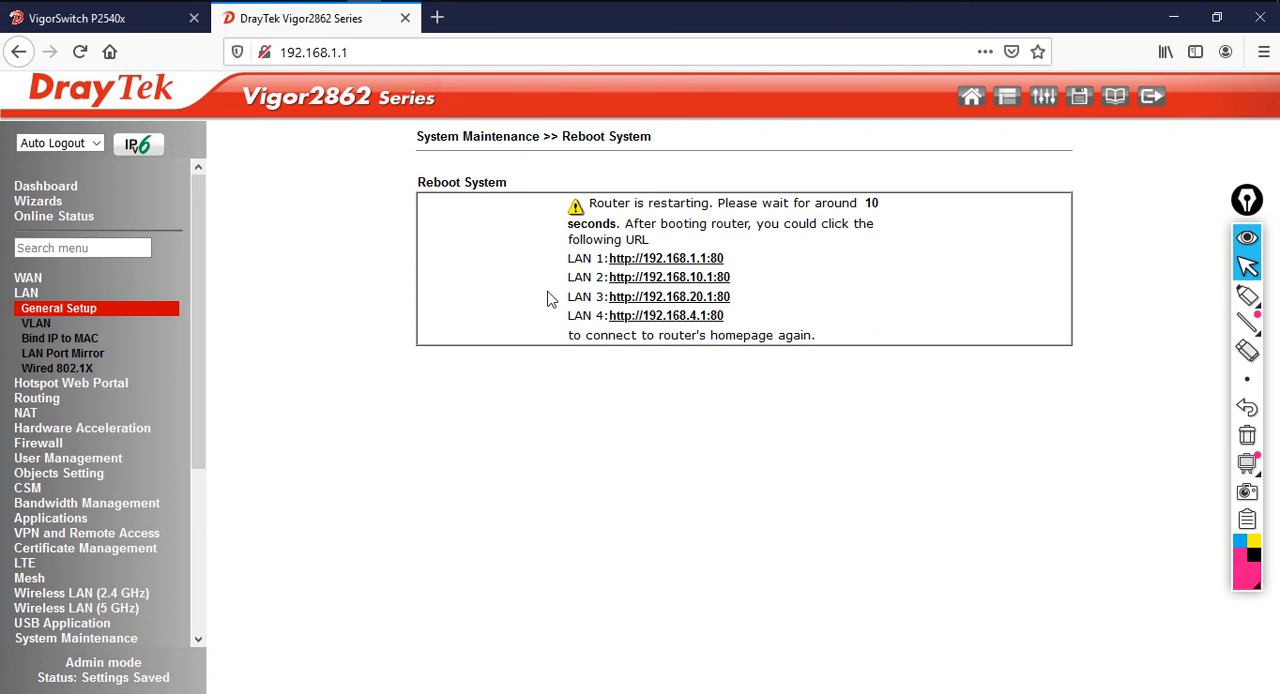
Switch to Command Prompt to check the continuous ping to 192.168.1.1 during the LAN 3 reboot, and return to the browser
left_click_drag(566, 280, 604, 297)
key("alt+Tab")
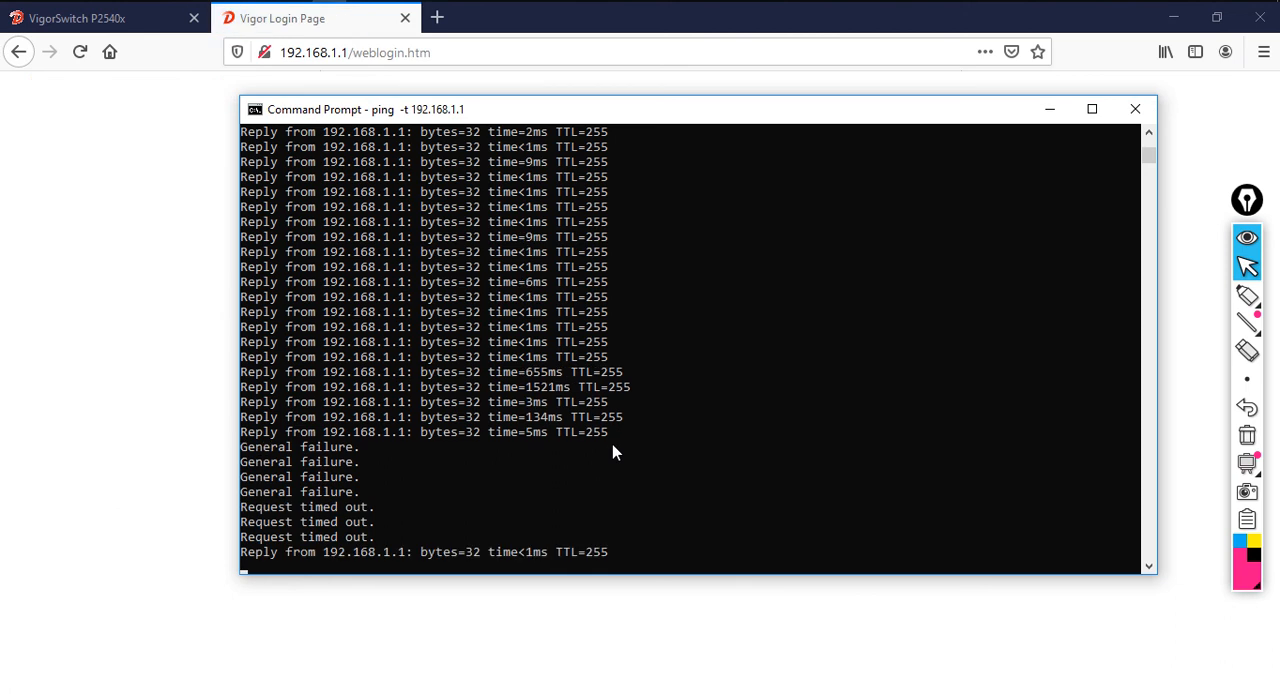
left_click(149, 232)
Log in to the Vigor2862 router as admin with the account password, declining to save the login
left_click(631, 327)
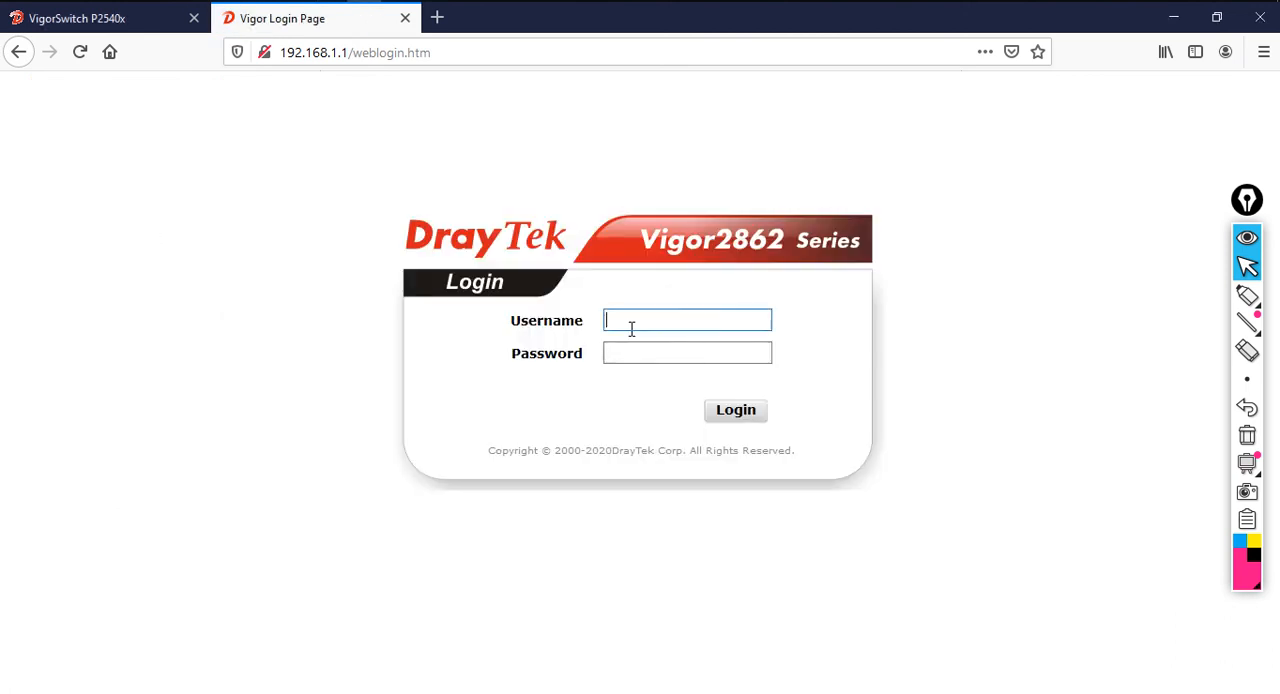
type("admin")
key("Tab")
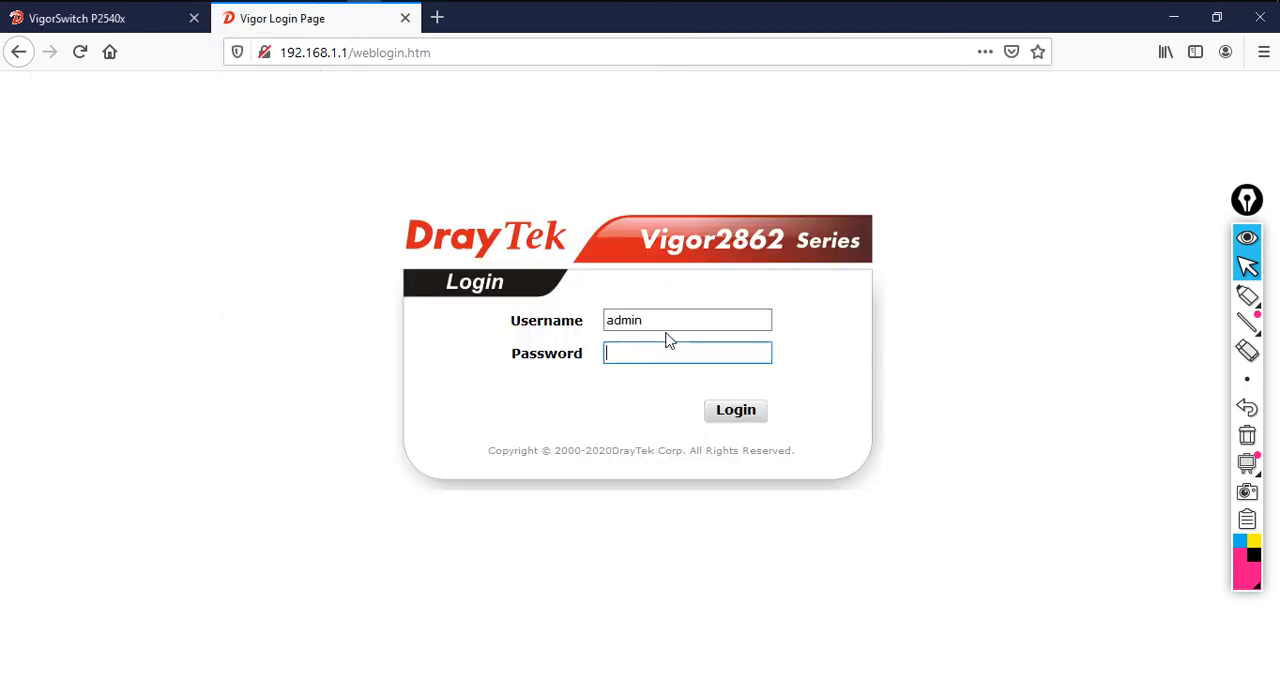
type("ad••••••")
key("Return")
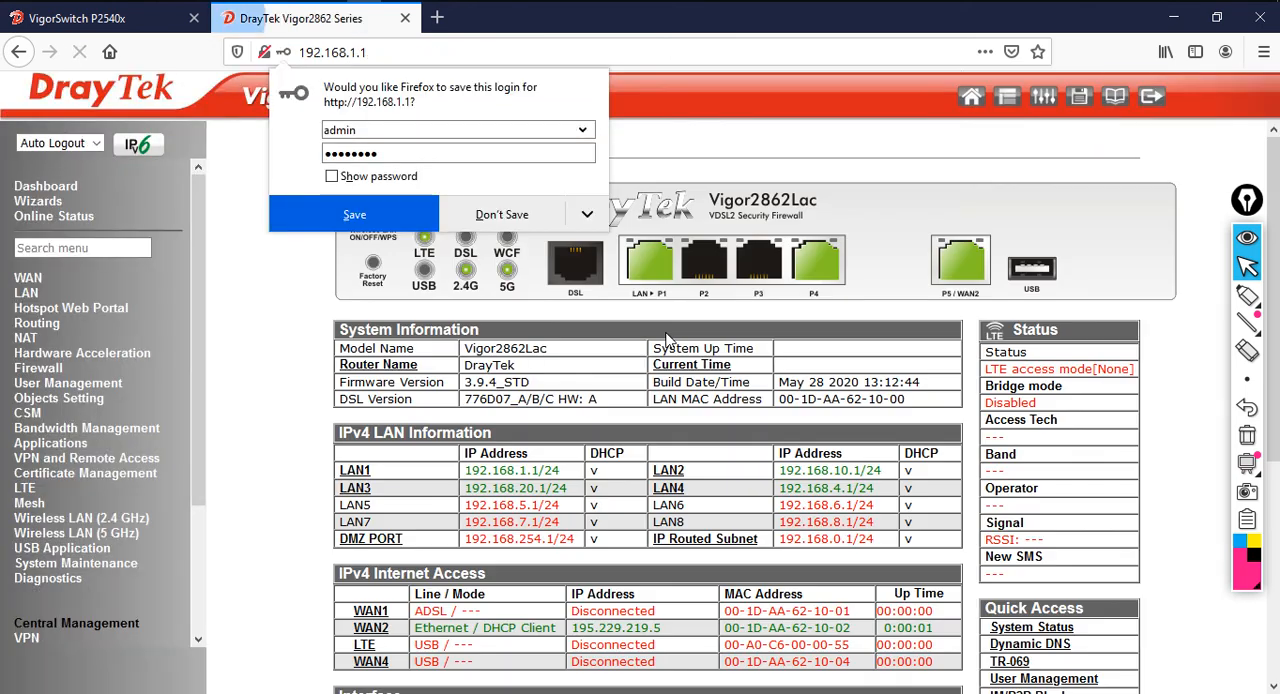
left_click(526, 222)
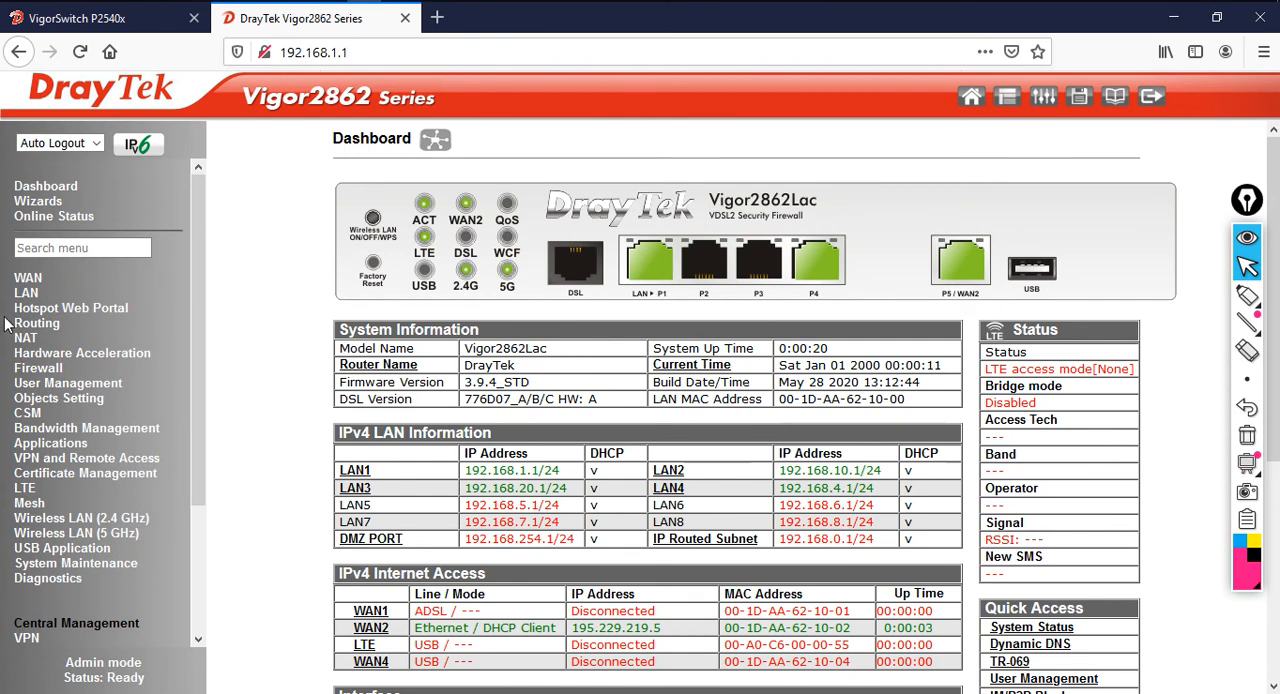
Open the LAN 4 details in the LAN general setup and set its IP address to 192.168.30.1
left_click(27, 293)
left_click(50, 312)
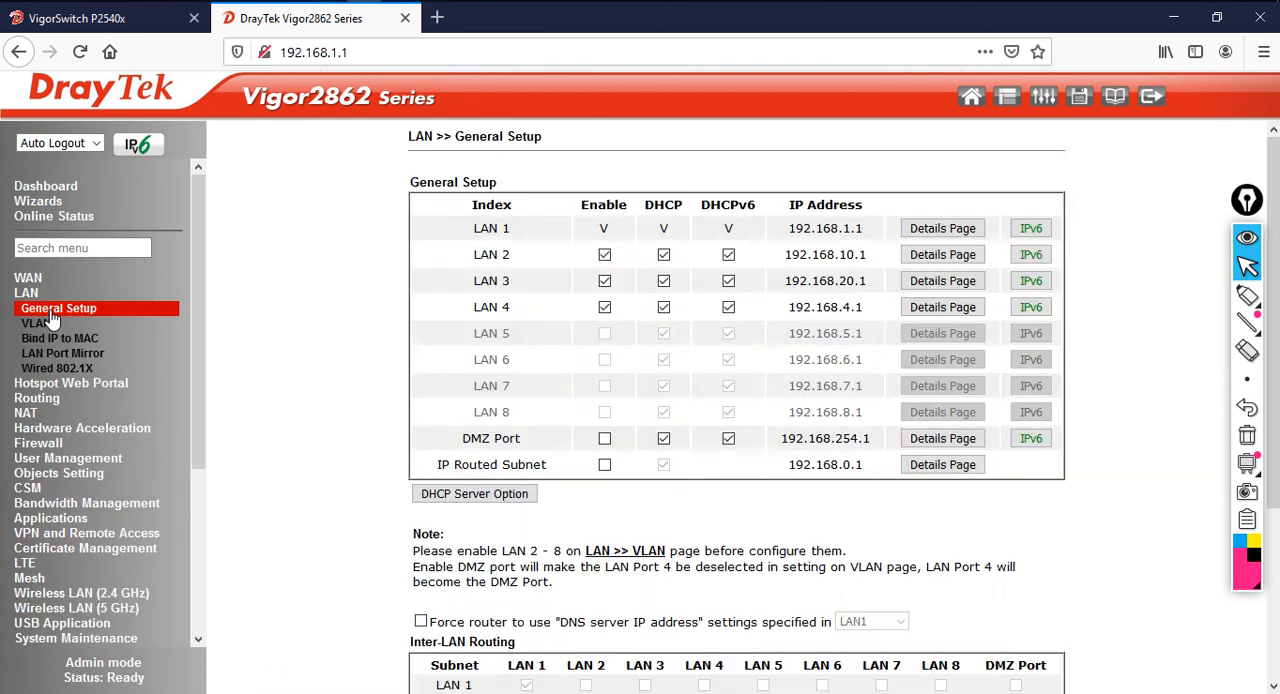
left_click(934, 311)
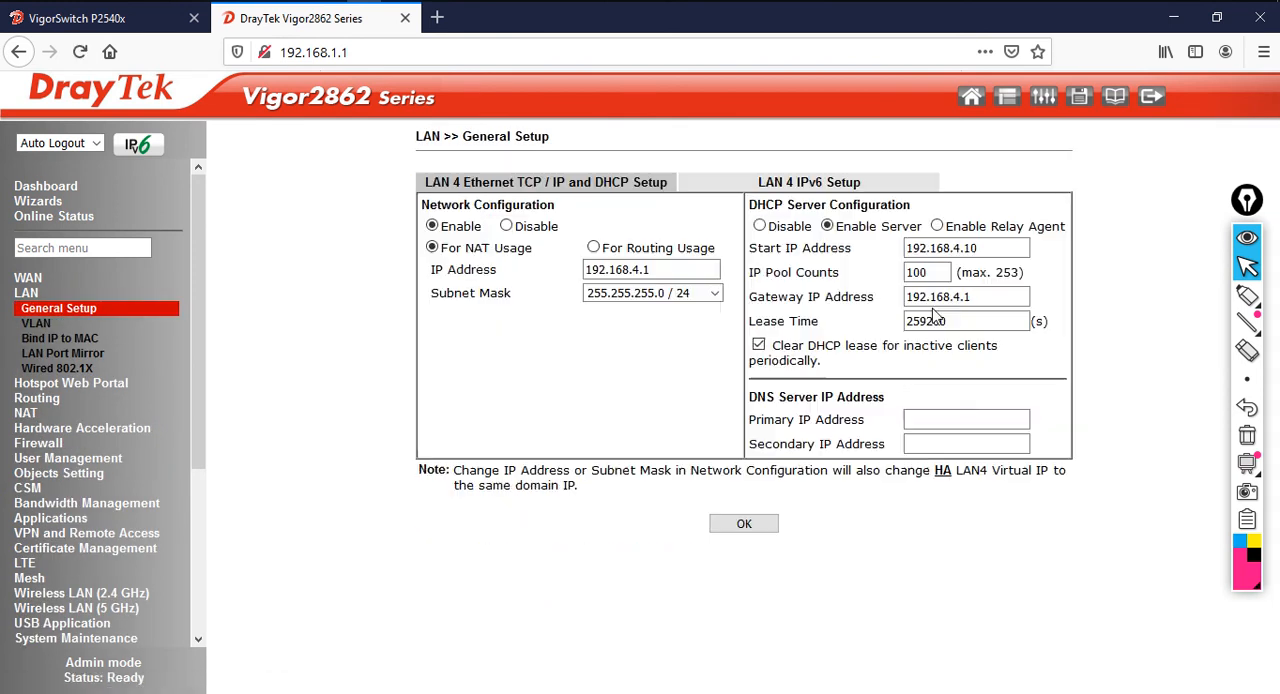
left_click_drag(660, 270, 530, 292)
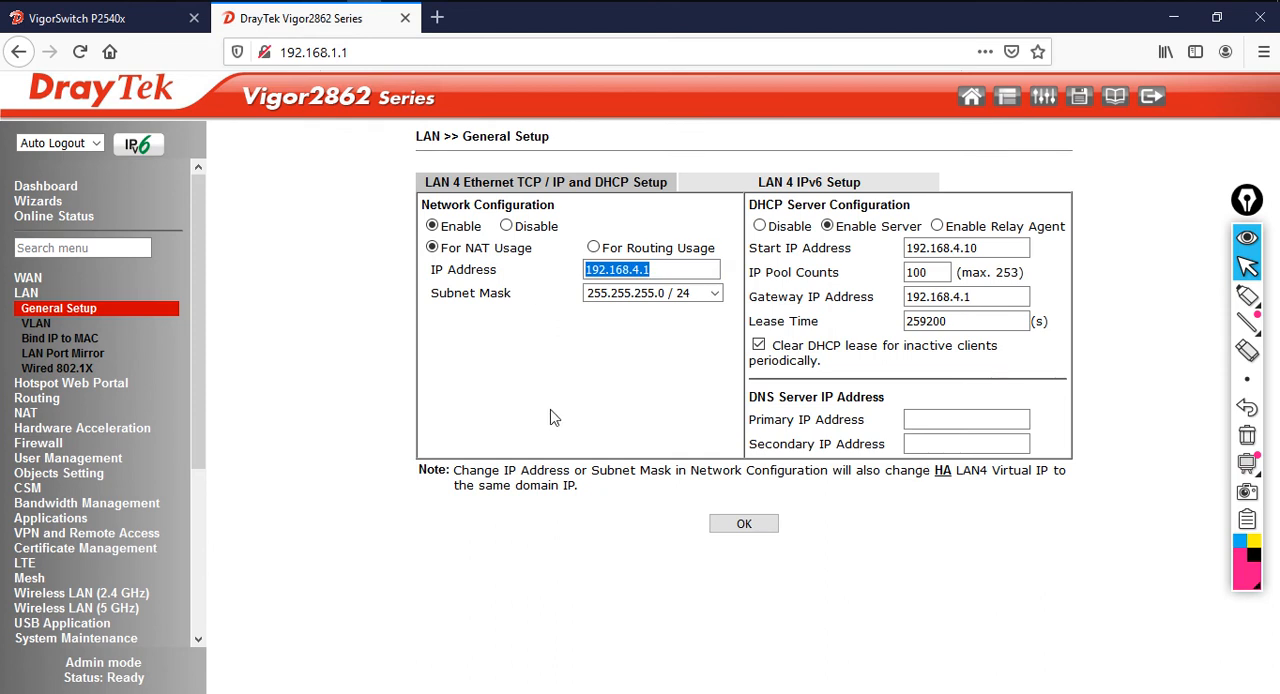
type("192.16")
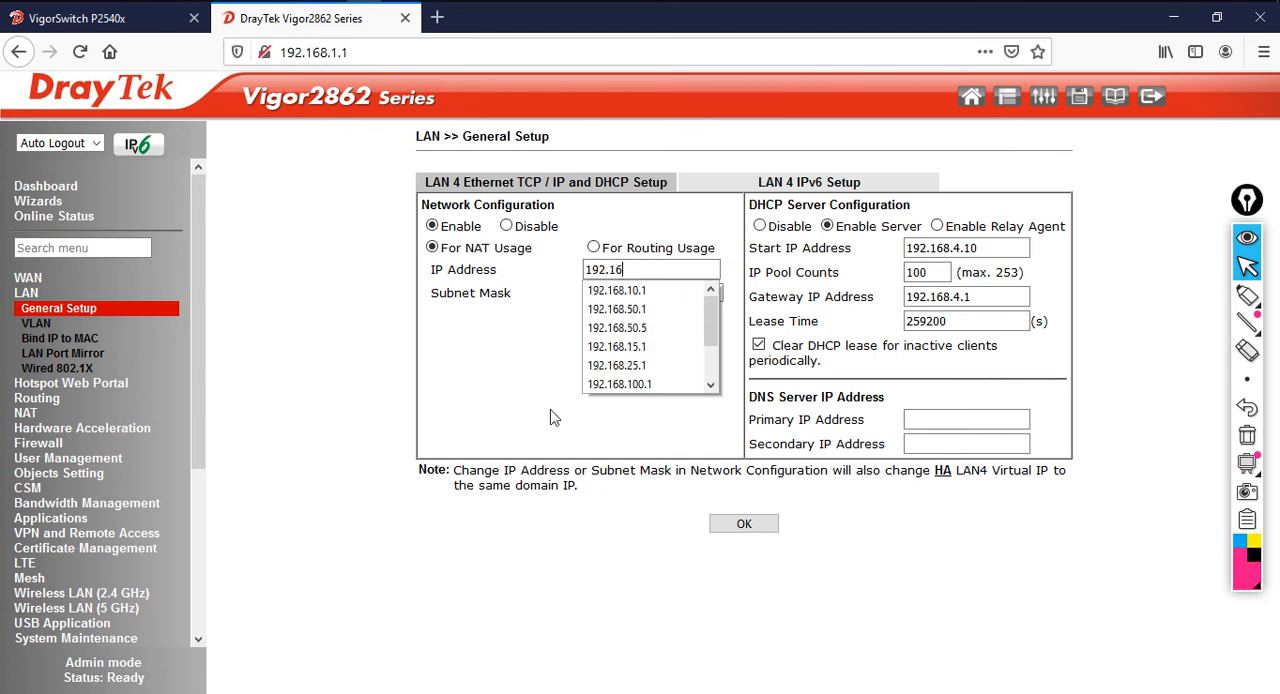
type("8.30.1")
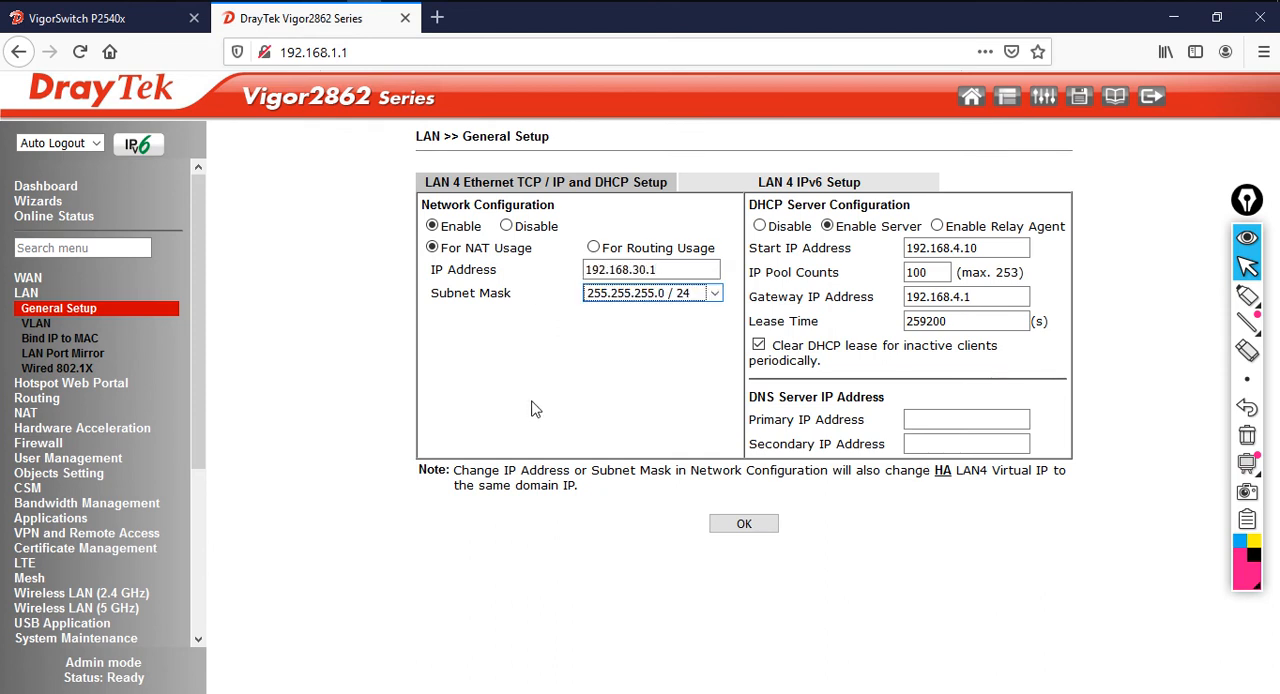
Configure the LAN 4 DHCP server with start IP 192.168.30.11, a pool of 50 addresses and gateway 192.168.30.1
left_click_drag(990, 248, 807, 243)
type("1")
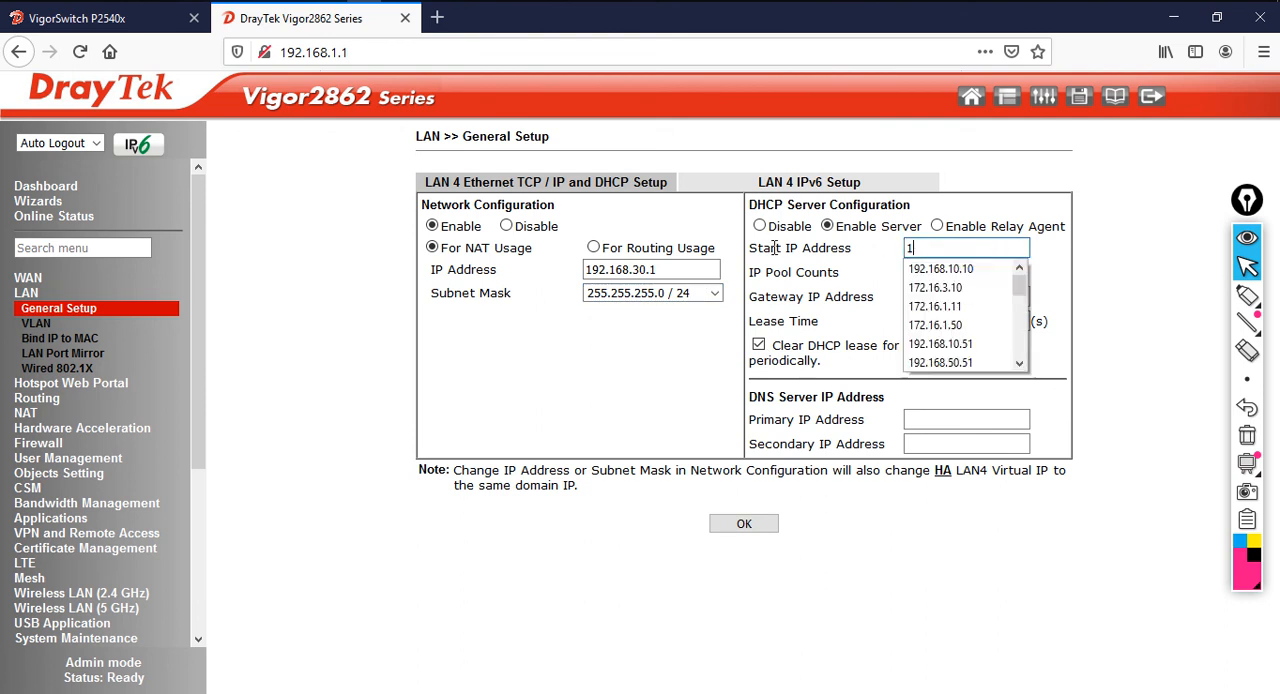
type("92.168.30.11")
key("Tab")
type("50")
key("Tab")
type("192.168")
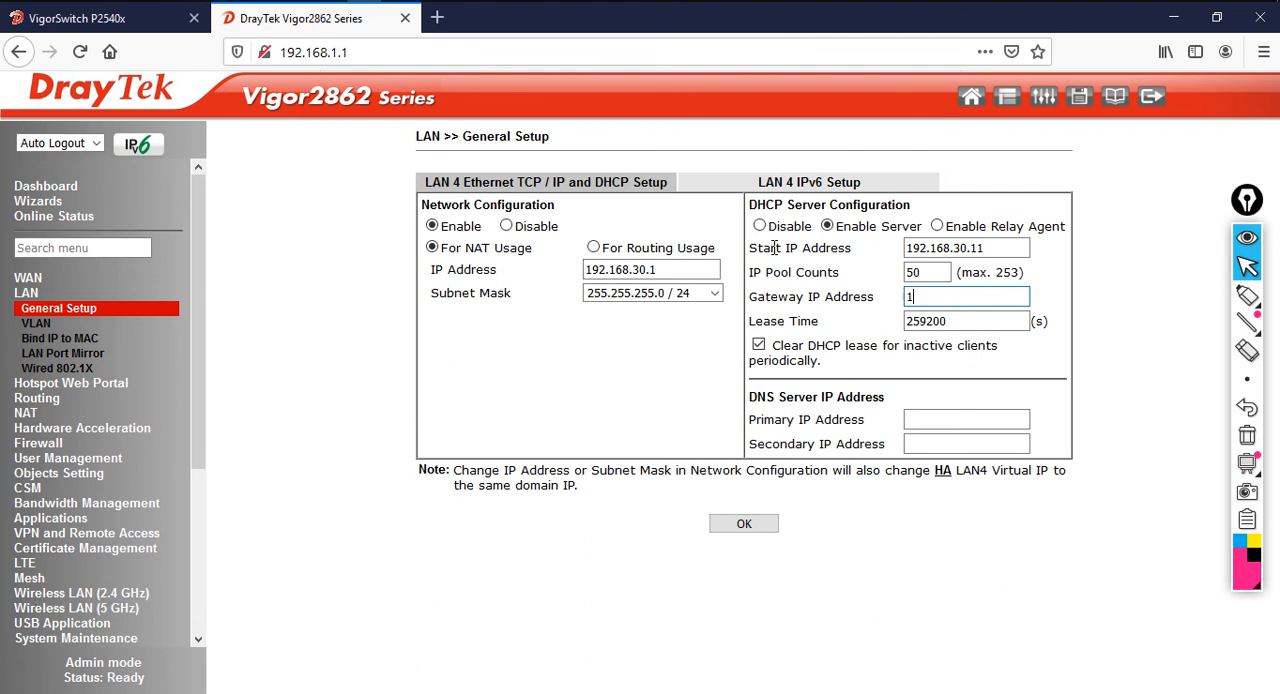
type(".30.1")
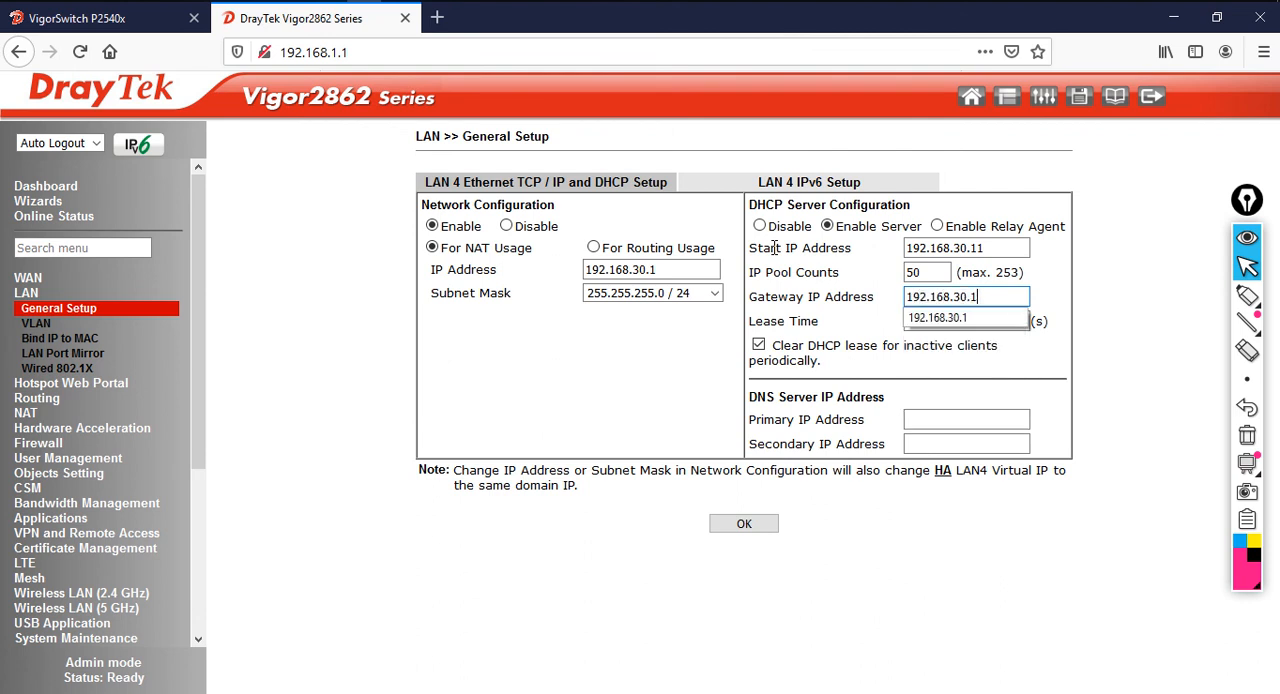
key("Tab")
Set the LAN 4 DNS servers to 213.42.20.20 as primary and 195.229.241.222 as secondary
left_click(989, 426)
type("21")
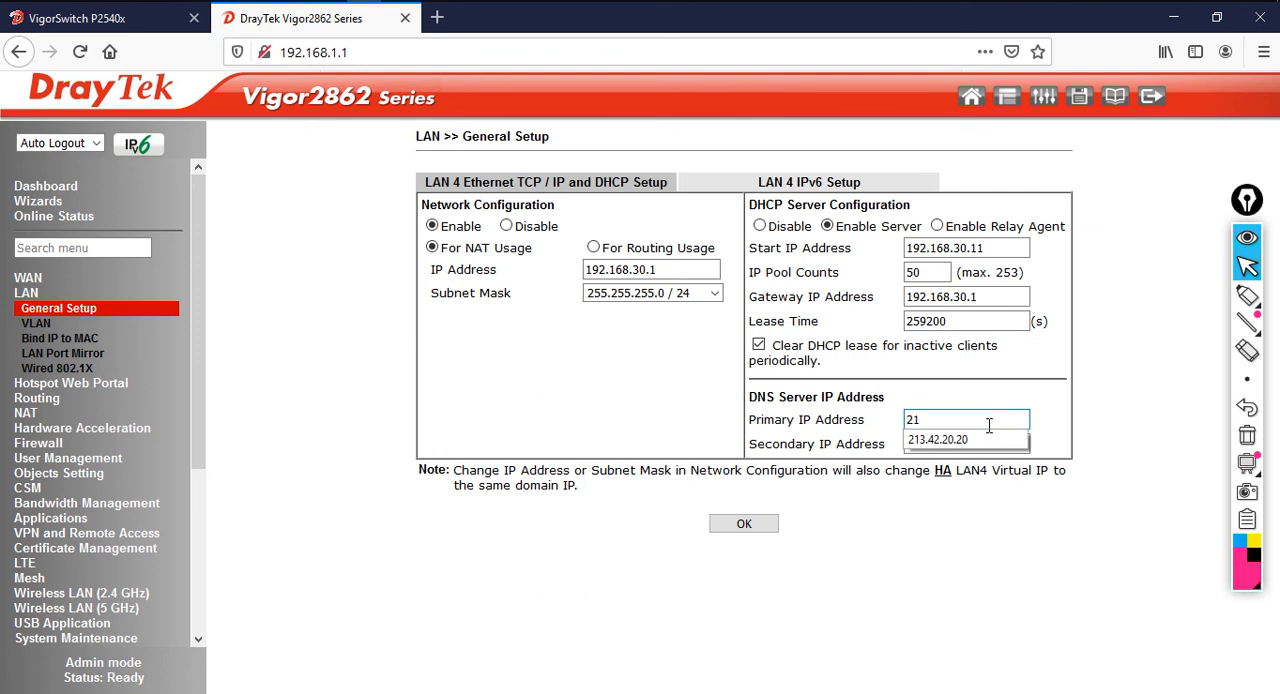
key("Down")
key("Return")
key("Tab")
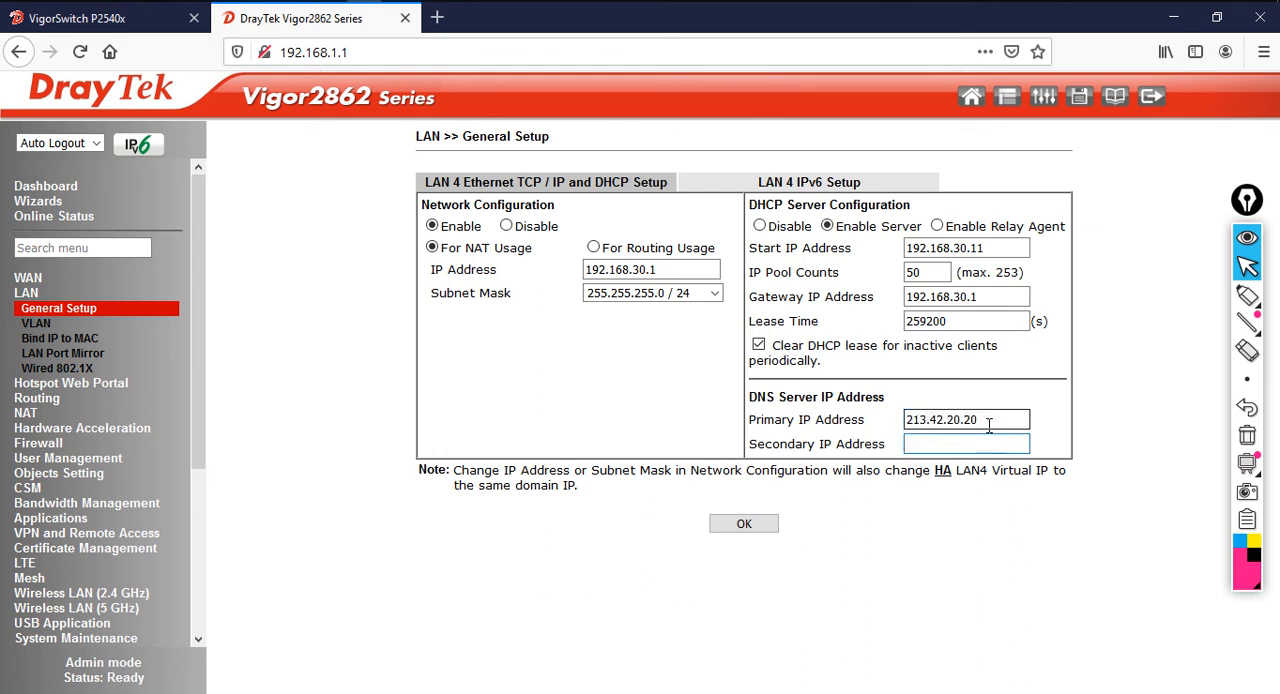
type("195.")
key("Down")
key("Return")
key("Tab")
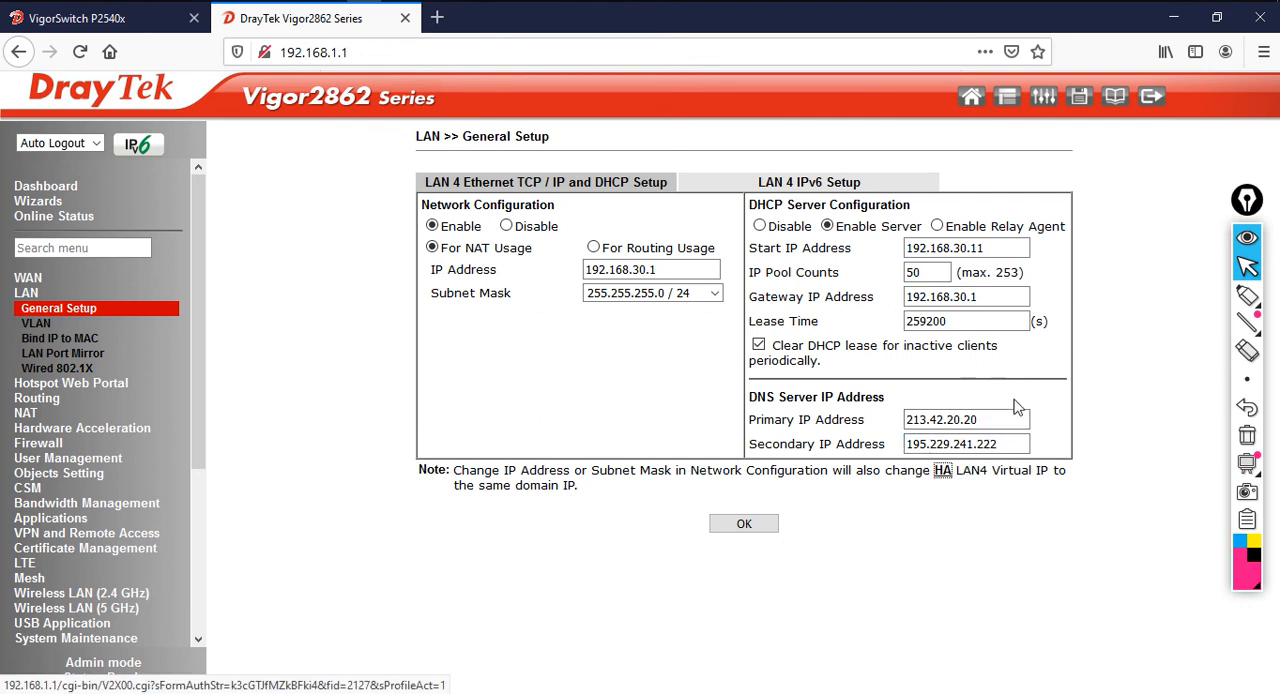
Save the LAN 4 settings with a router reboot, and switch to Command Prompt to monitor the ping to 192.168.1.1
left_click(746, 526)
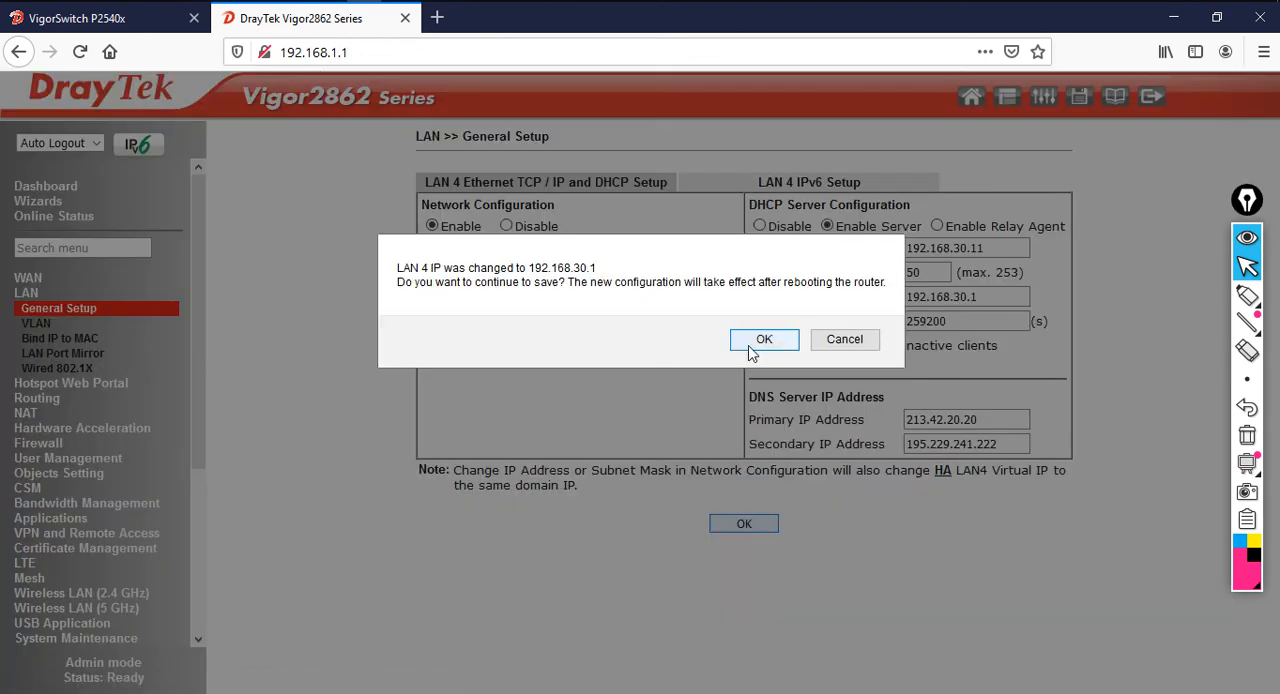
left_click(762, 341)
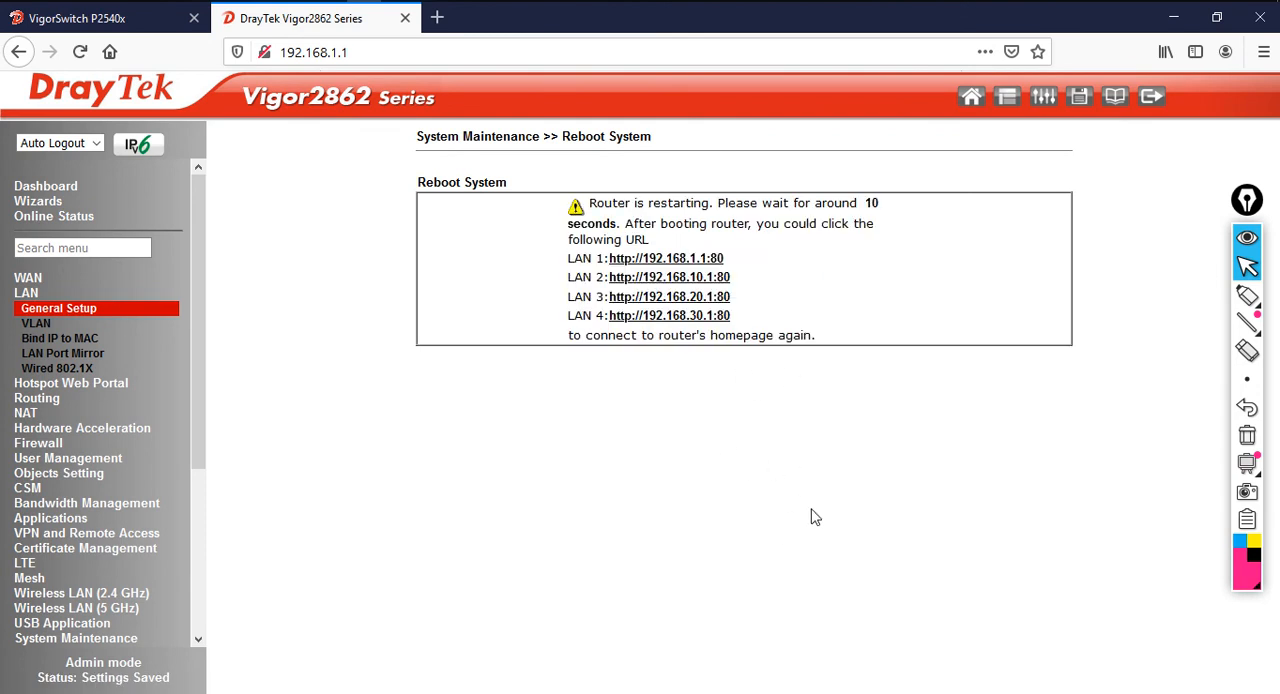
key("alt+Tab")
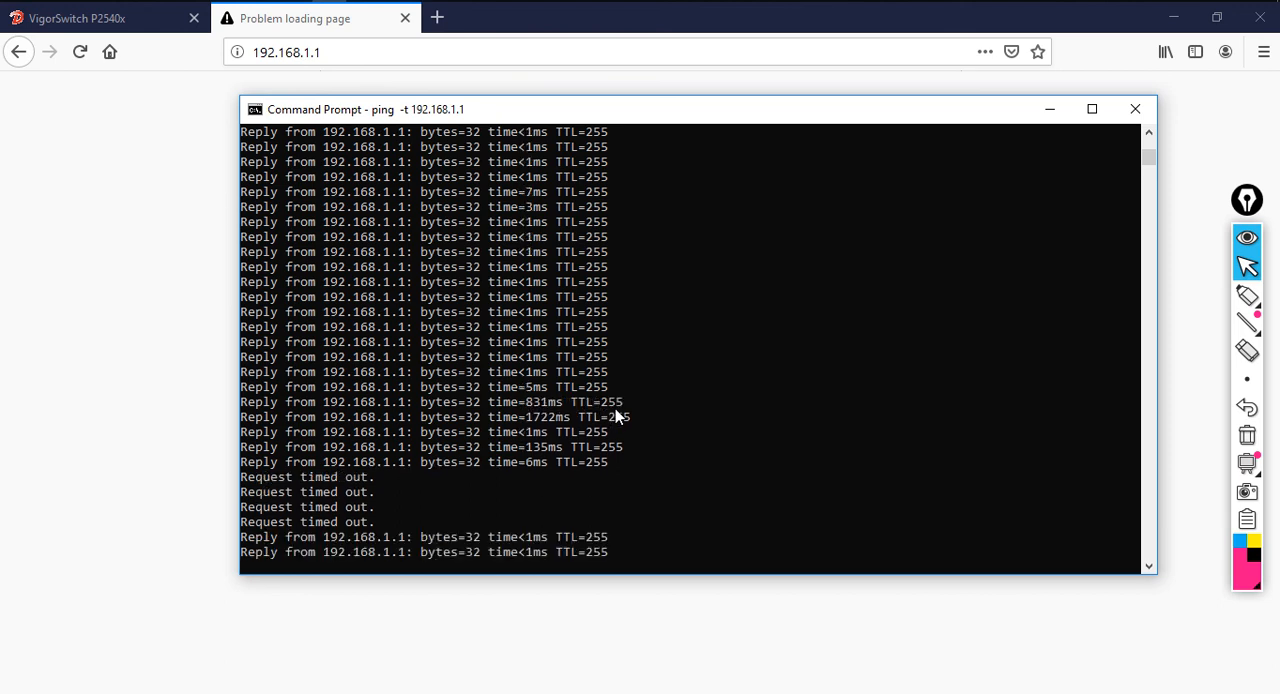
Reload the router page at 192.168.1.1 in Firefox and log in as admin with the account password, without saving the login
left_click(1192, 314)
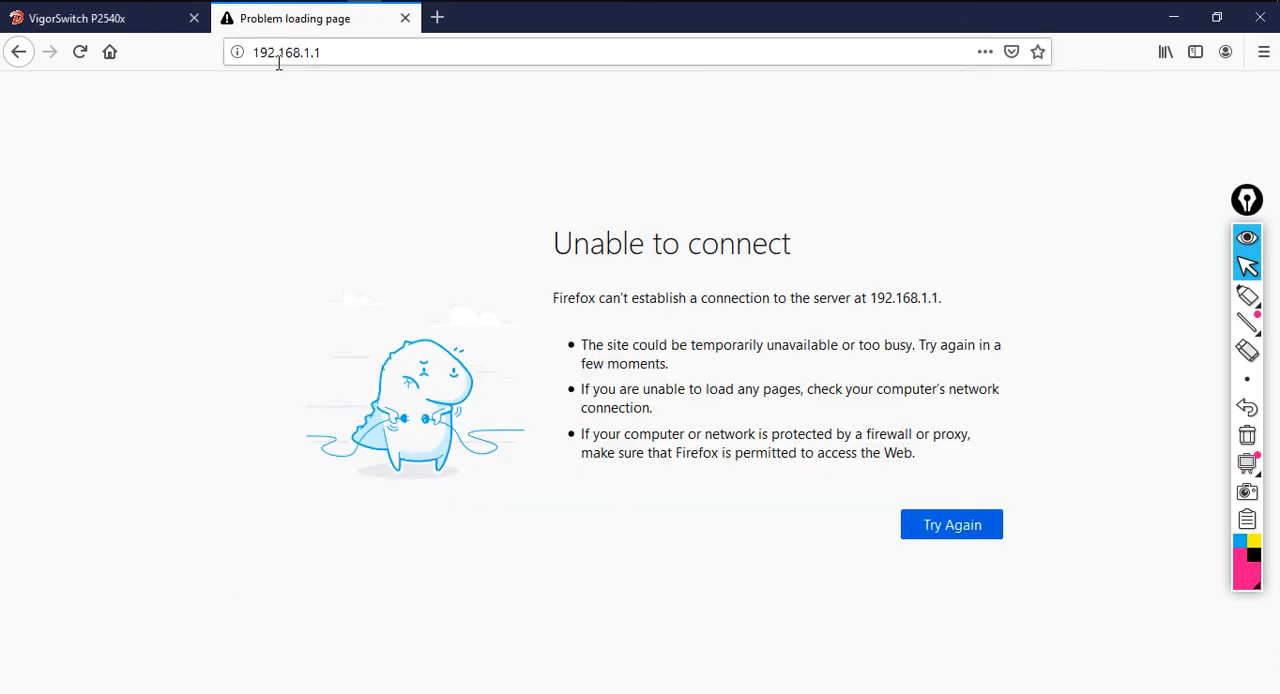
left_click(80, 52)
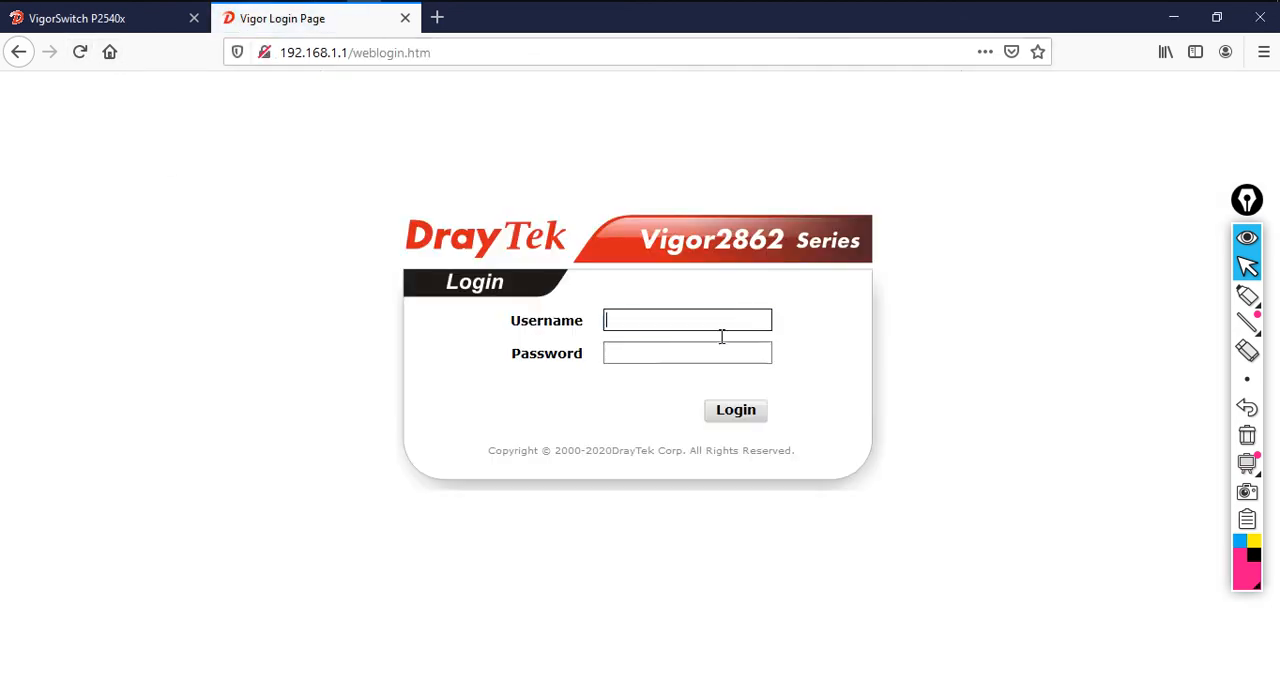
type("admin")
key("Tab")
type("a")
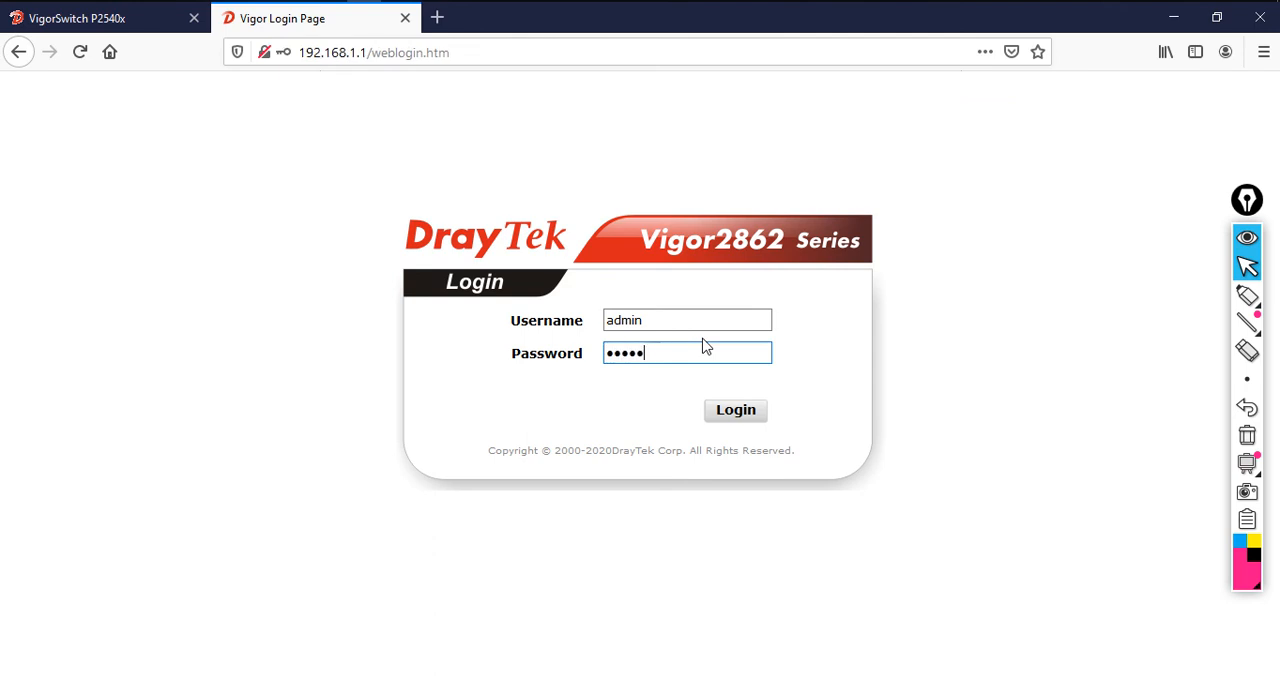
key("Return")
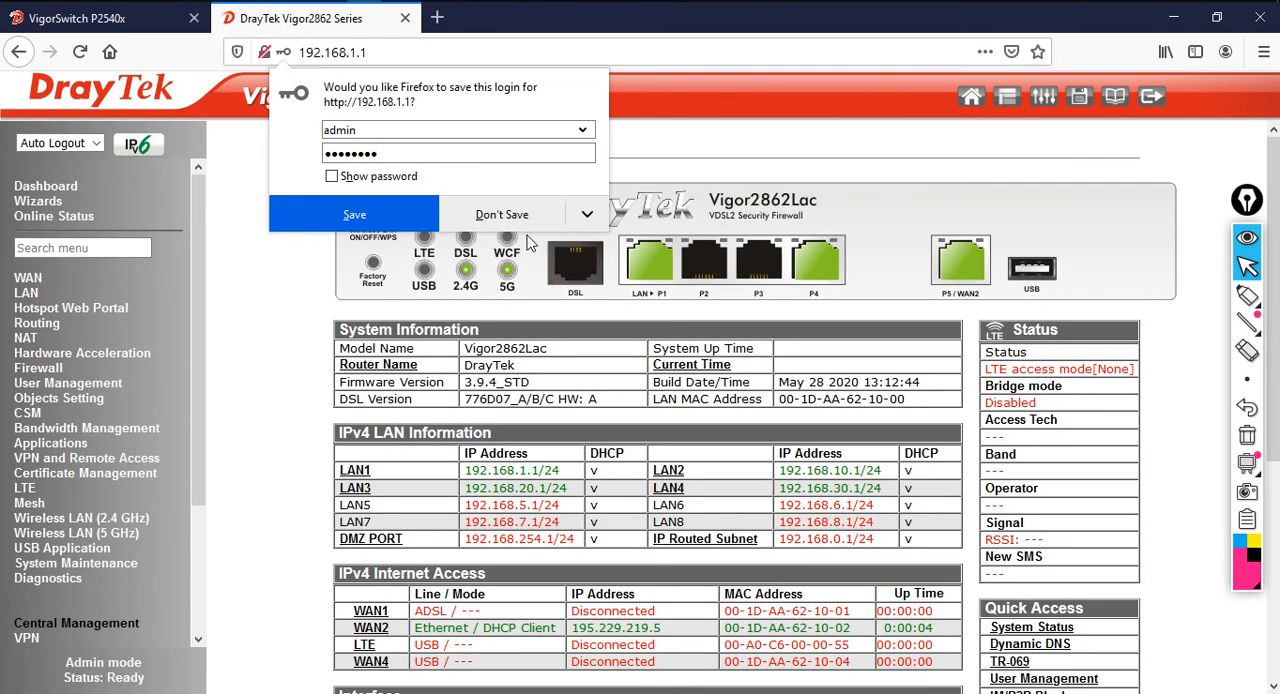
left_click(505, 212)
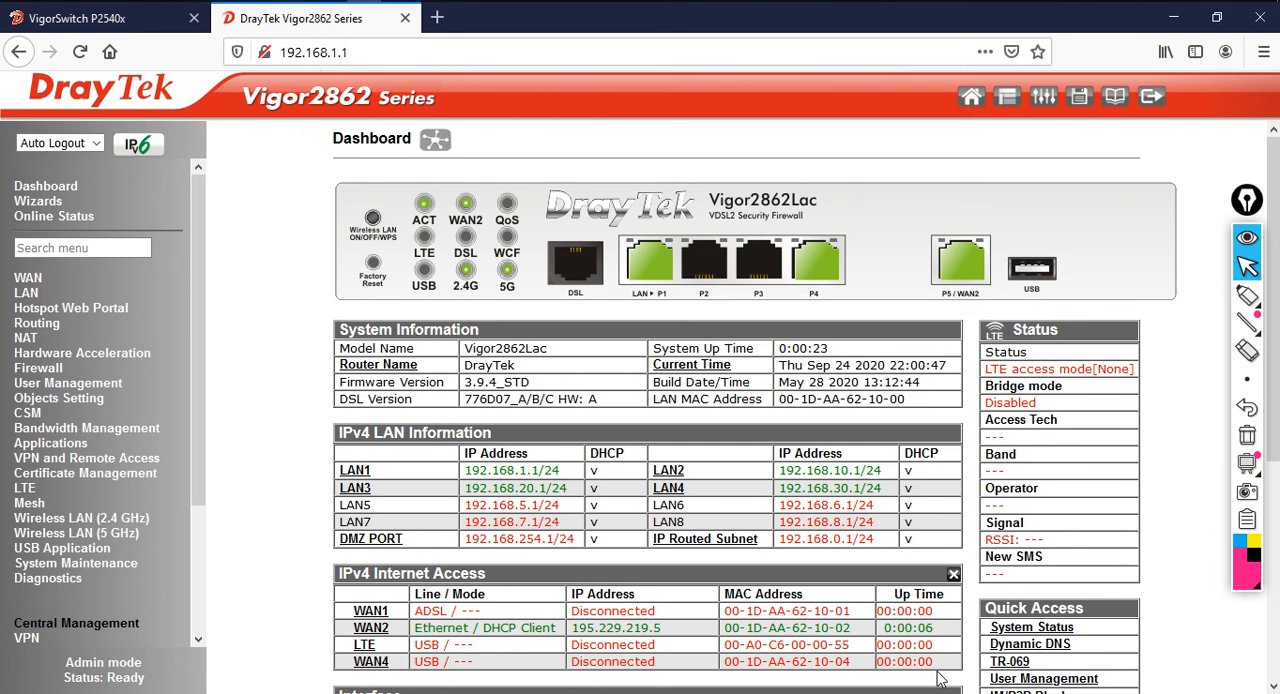
Review the router's VLAN tag configuration and the LAN 2, LAN 3 and LAN 4 IP addresses in the LAN general setup
left_click(32, 294)
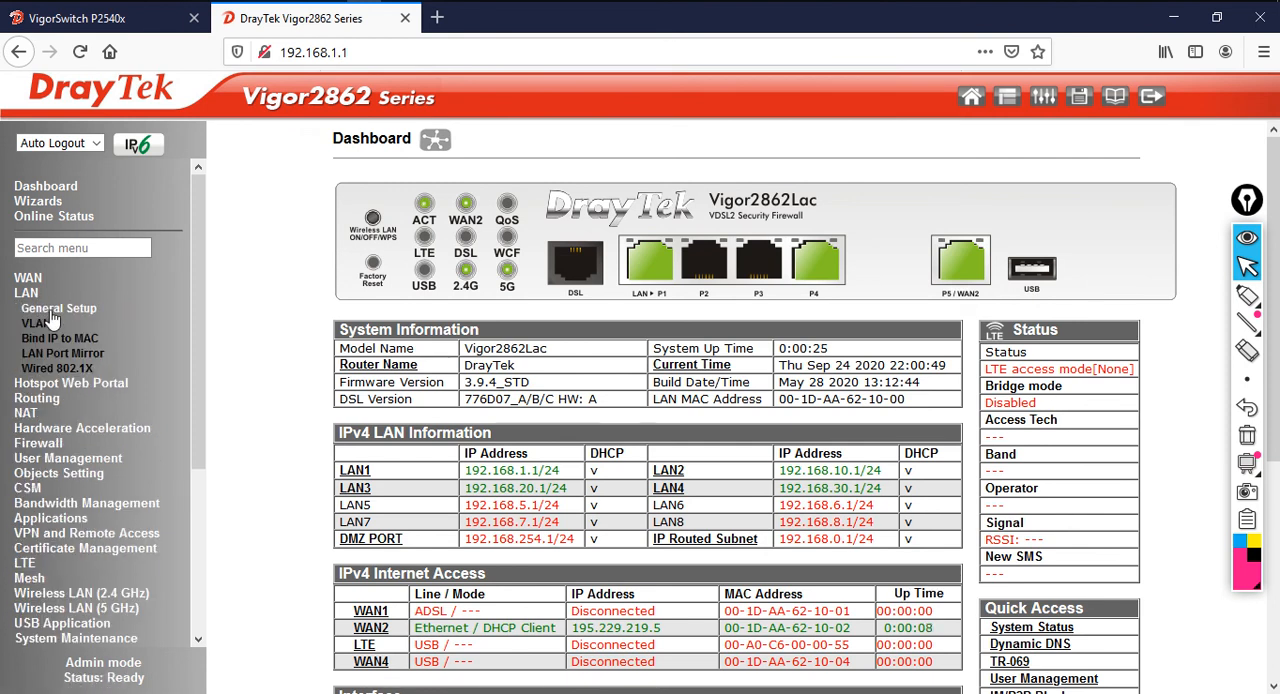
left_click(52, 311)
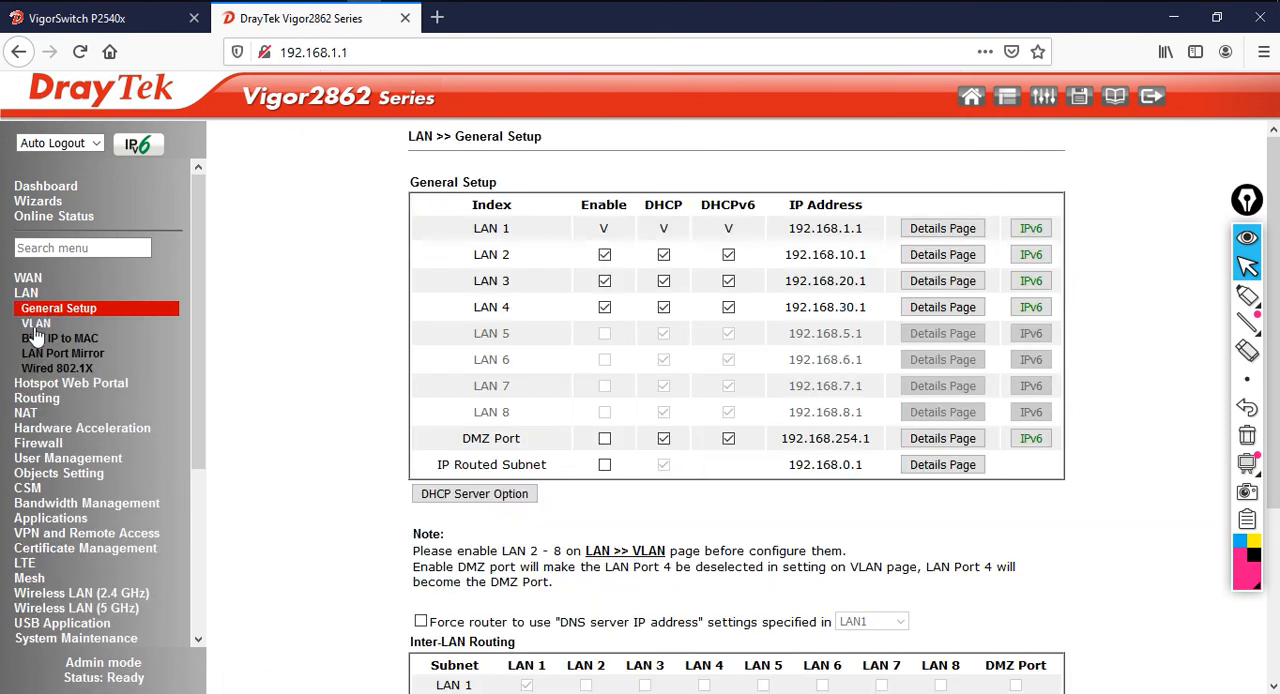
left_click(45, 323)
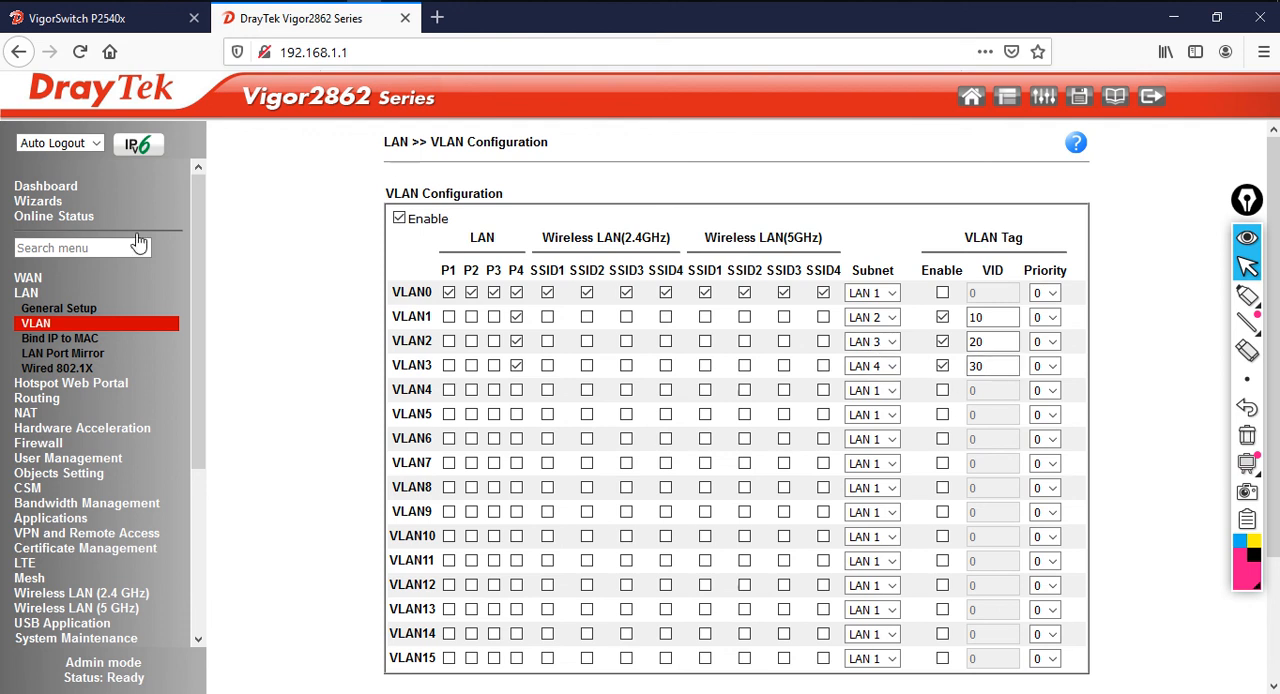
left_click(88, 310)
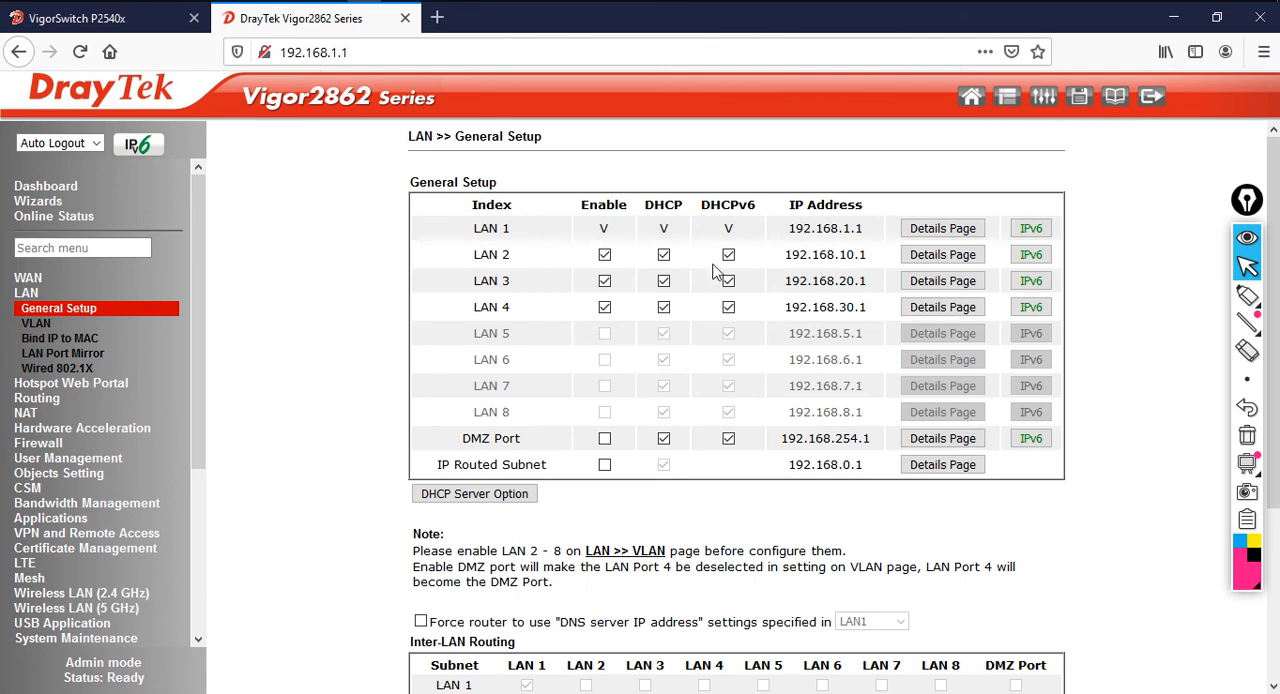
left_click_drag(796, 258, 868, 259)
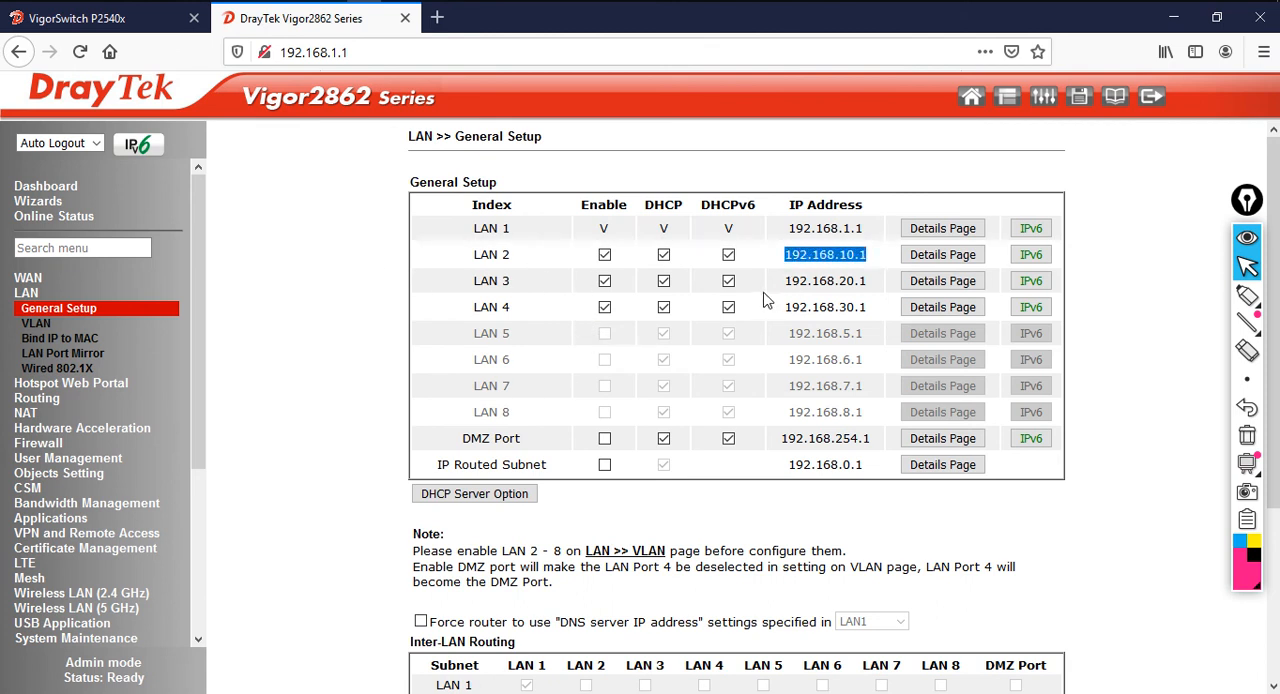
left_click_drag(786, 284, 874, 313)
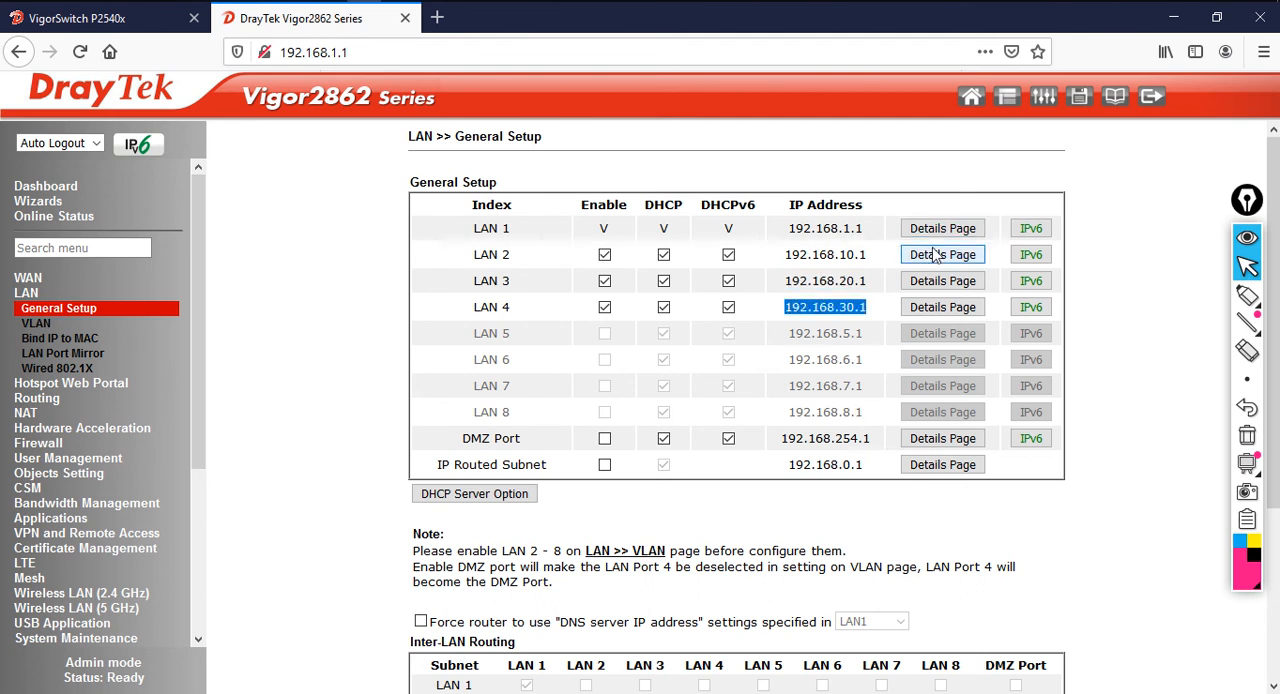
Enable inter-LAN routing between LAN 1, LAN 2, LAN 3 and LAN 4 and save the general setup
scroll(830, 462, "down", 3)
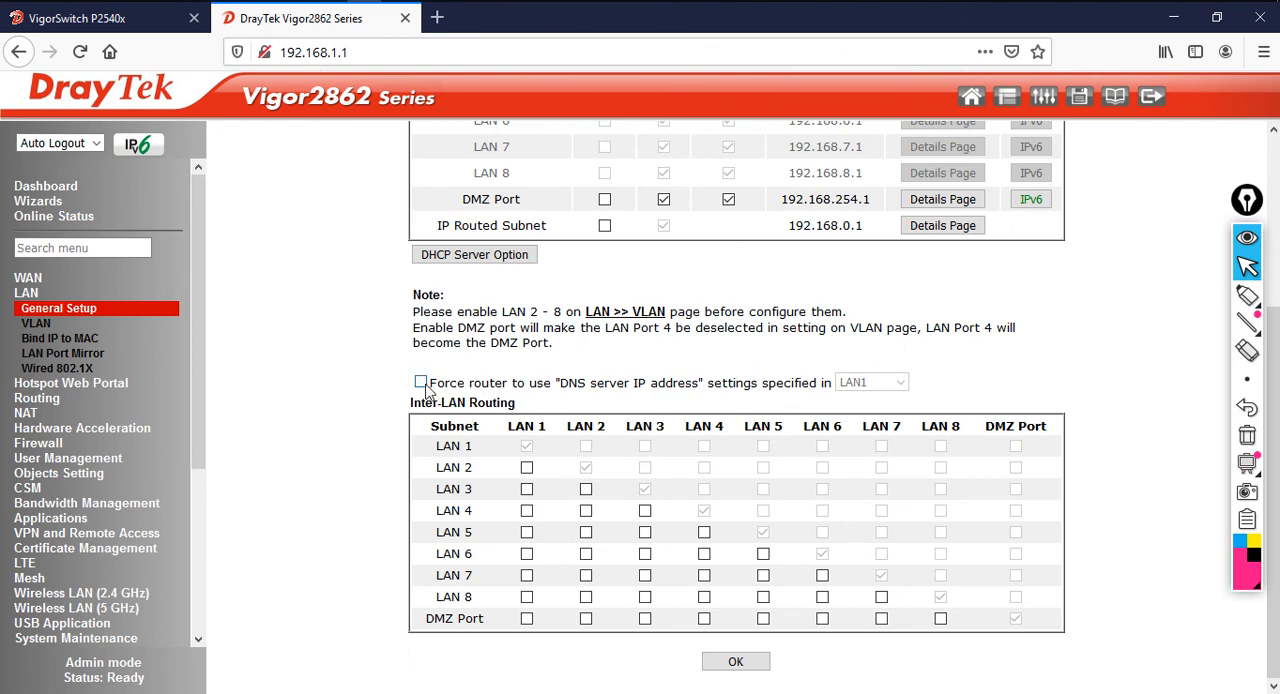
scroll(785, 480, "up", 3)
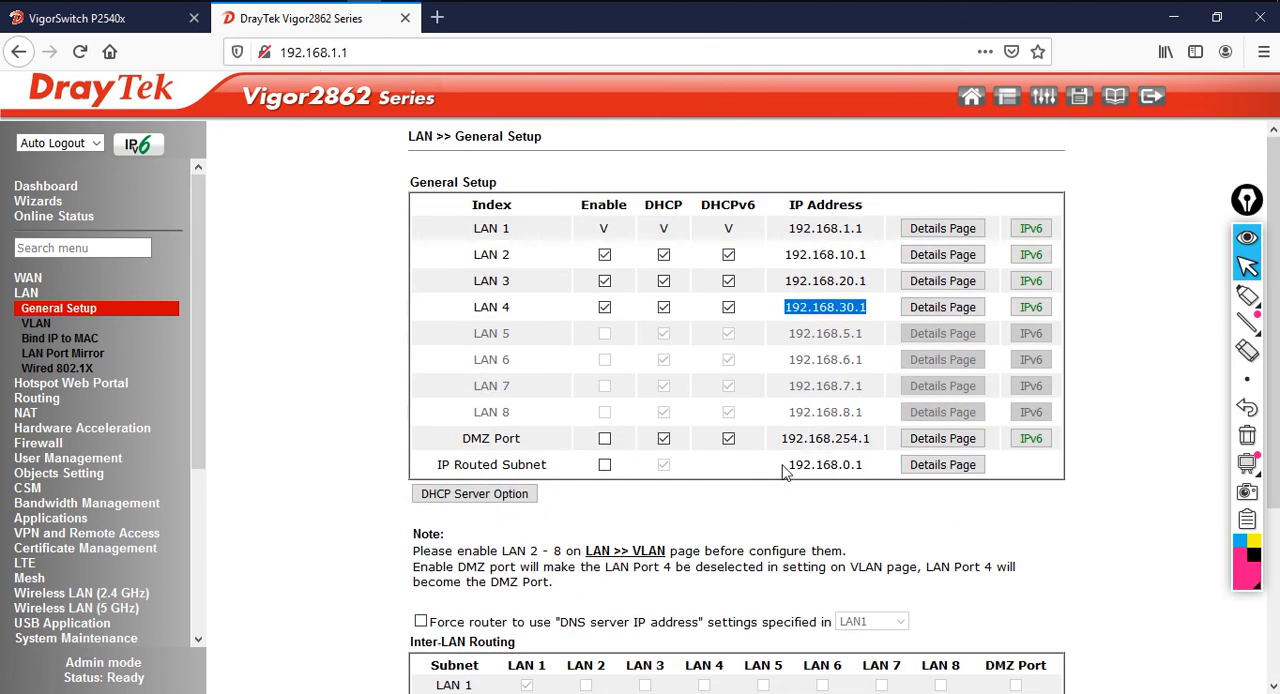
scroll(589, 510, "down", 3)
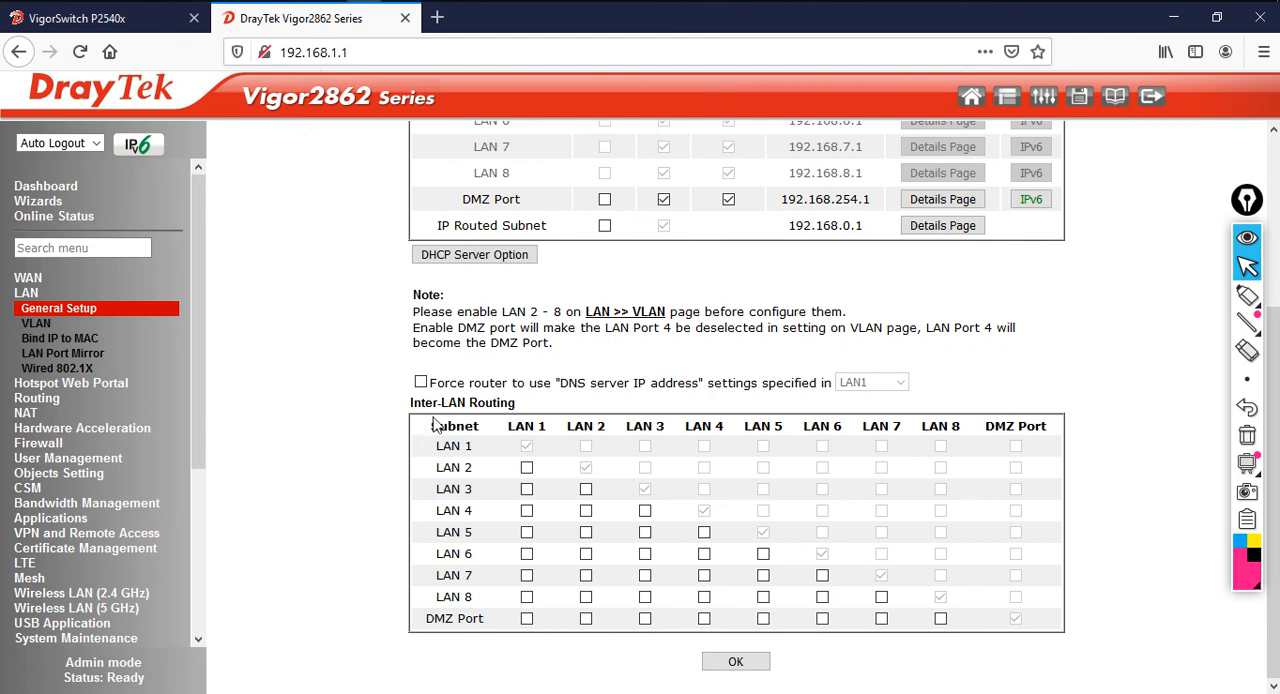
left_click_drag(414, 402, 526, 412)
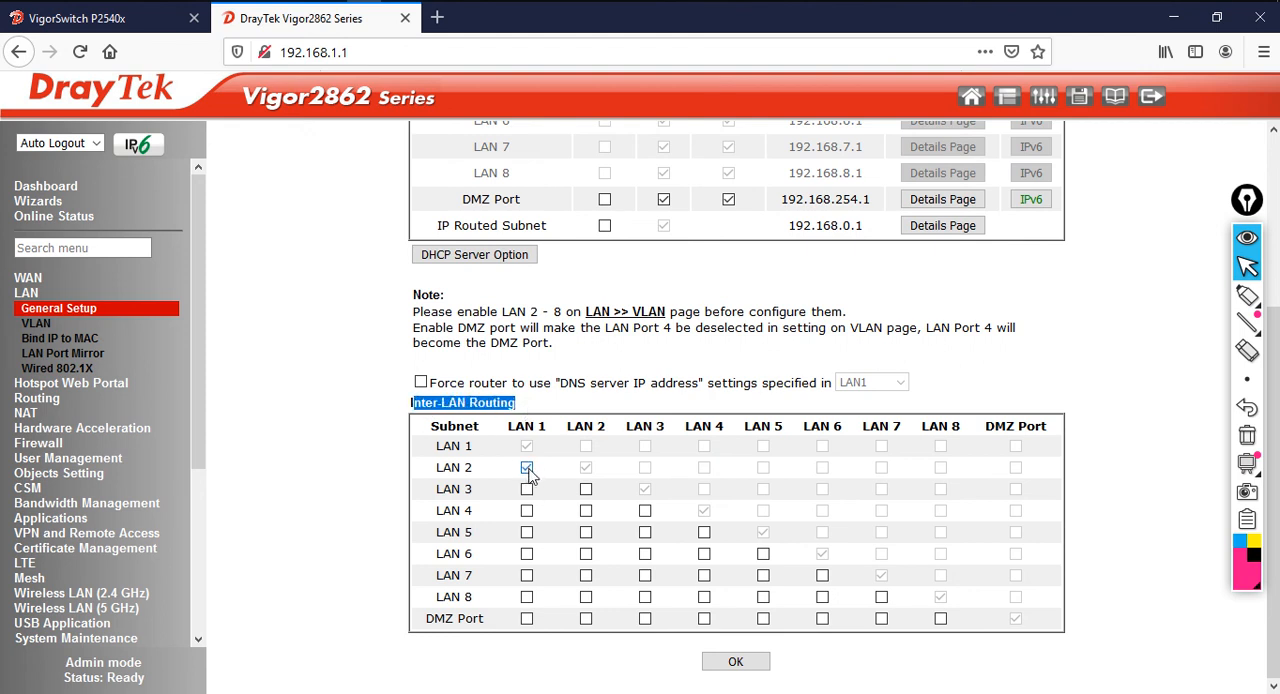
left_click(527, 490)
left_click(736, 664)
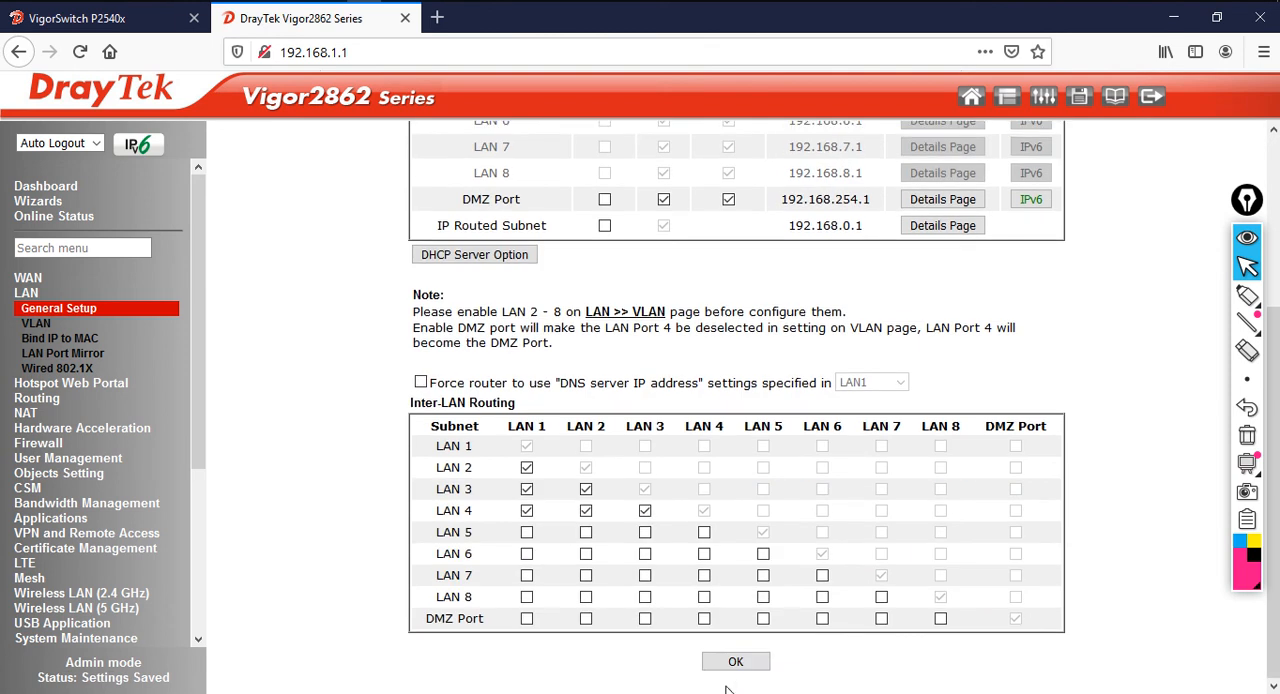
left_click(736, 664)
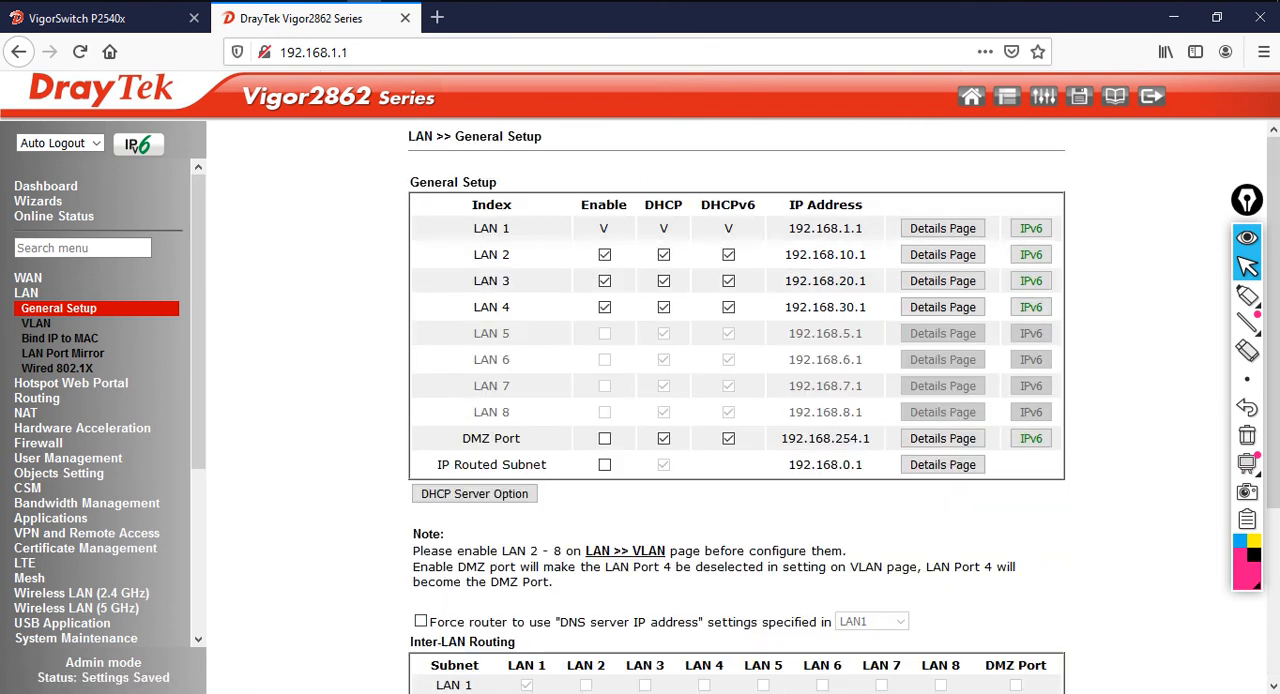
Switch to PowerPoint, go through topics 7 to 9 on slide 3, and return to the router page in Firefox
key("alt+Tab")
left_click(114, 423)
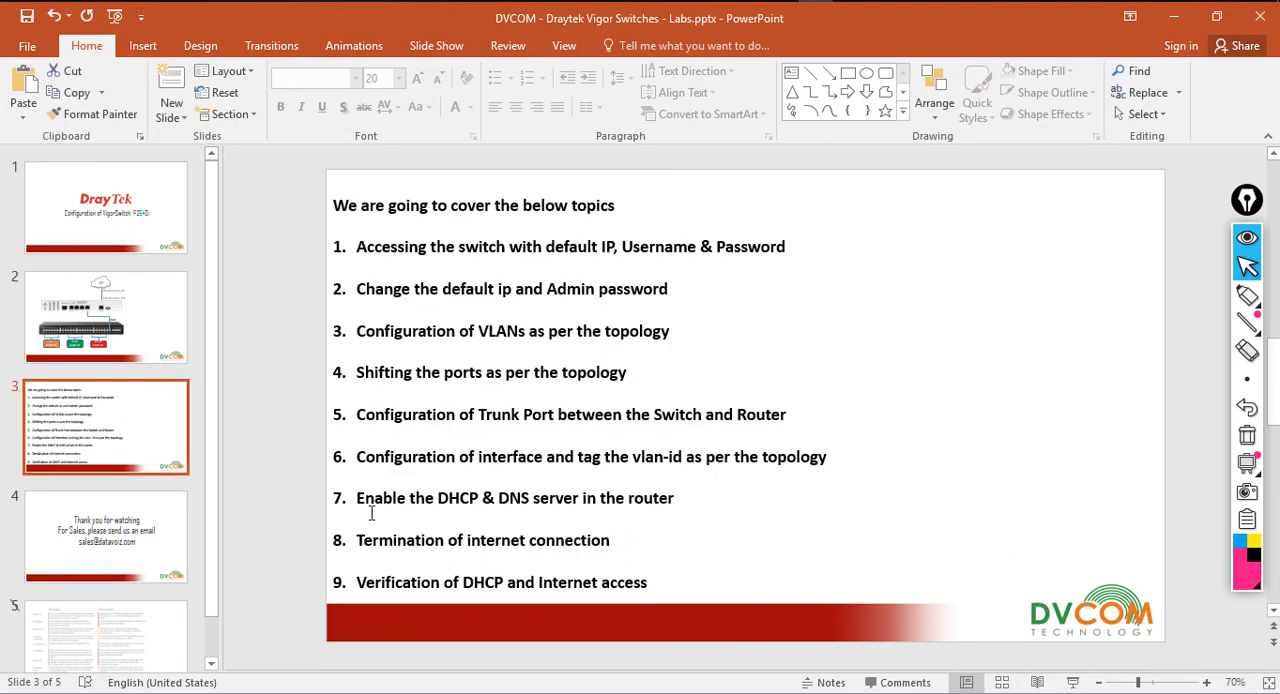
left_click_drag(360, 503, 674, 514)
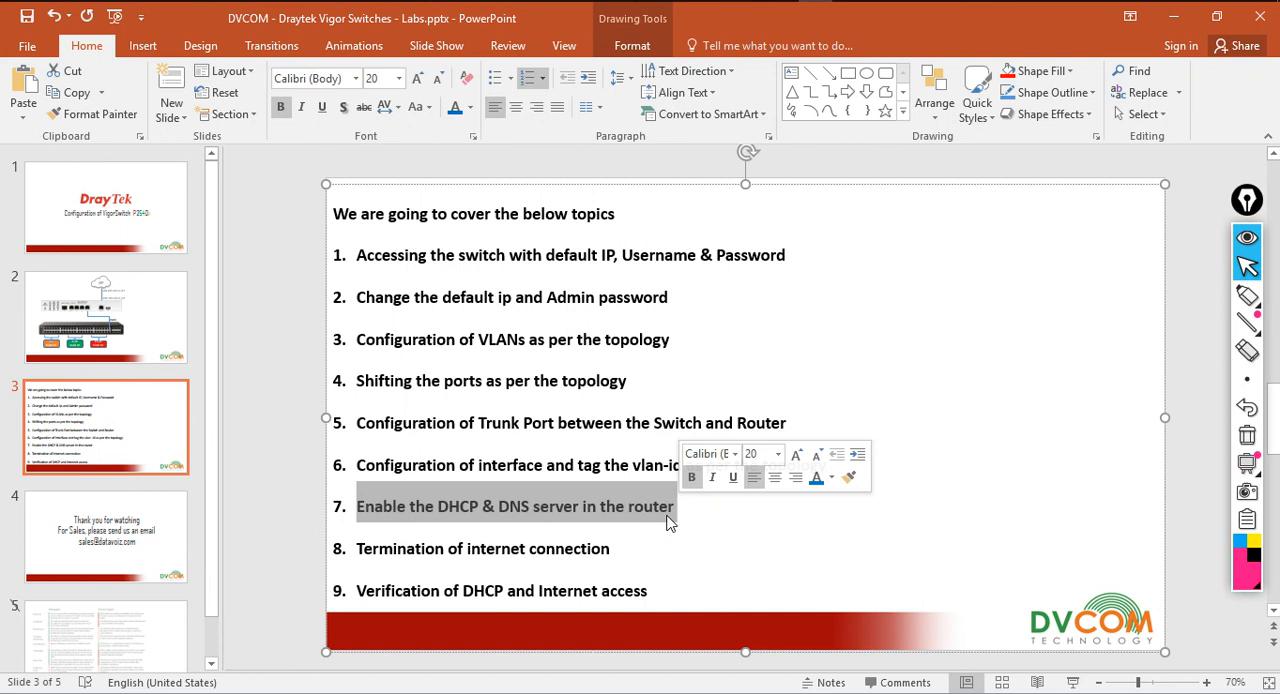
left_click(393, 548)
left_click_drag(393, 548, 612, 550)
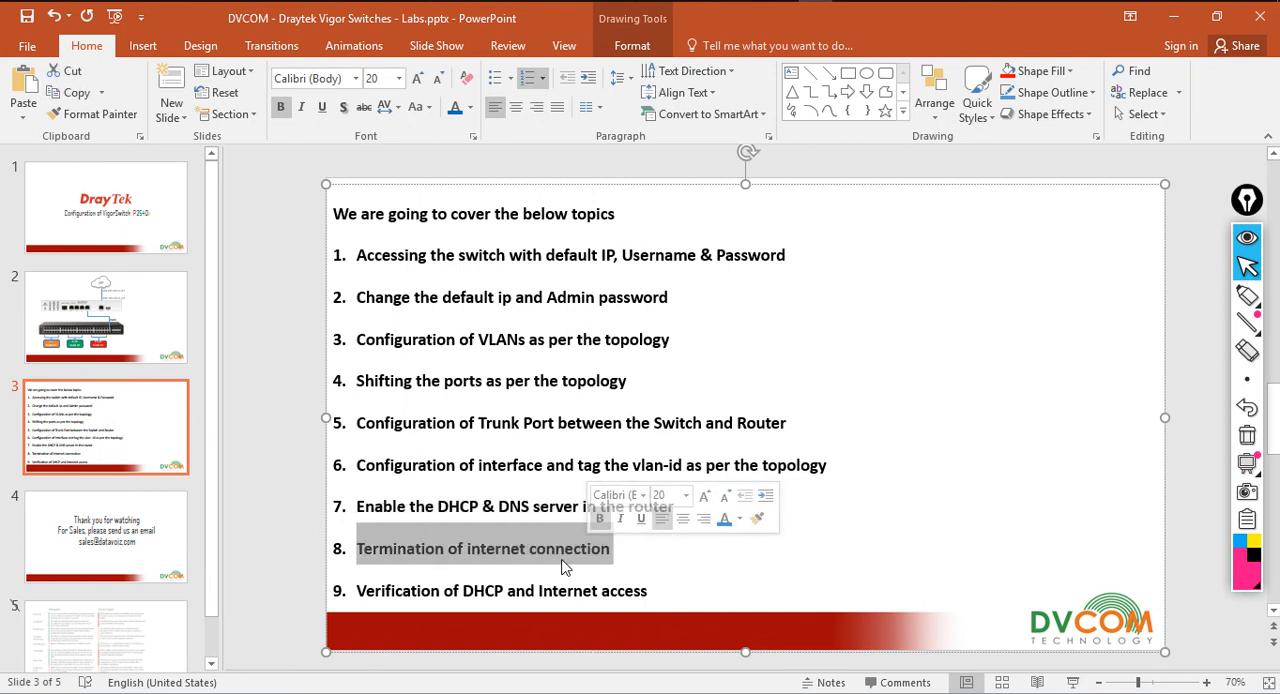
left_click_drag(360, 597, 650, 593)
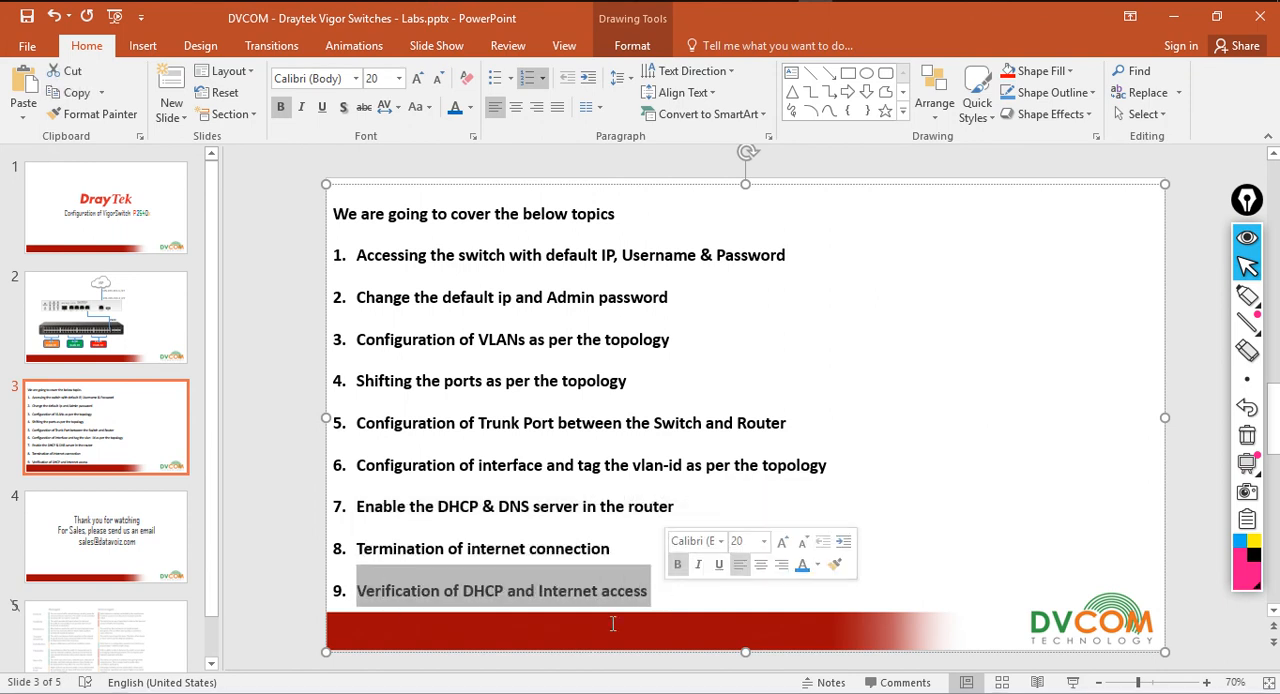
left_click(1173, 18)
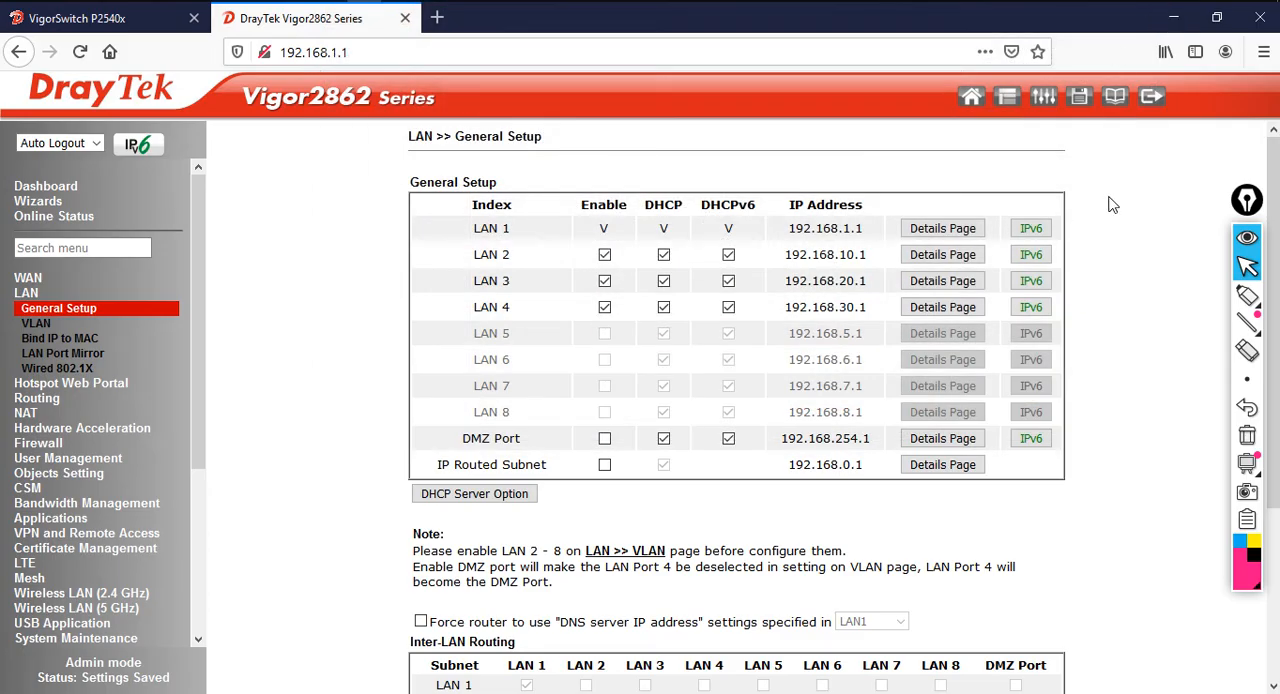
Log out of the router and run the continuous ping "ping 4.2.2.2 -t" in a new Command Prompt window
left_click(1149, 96)
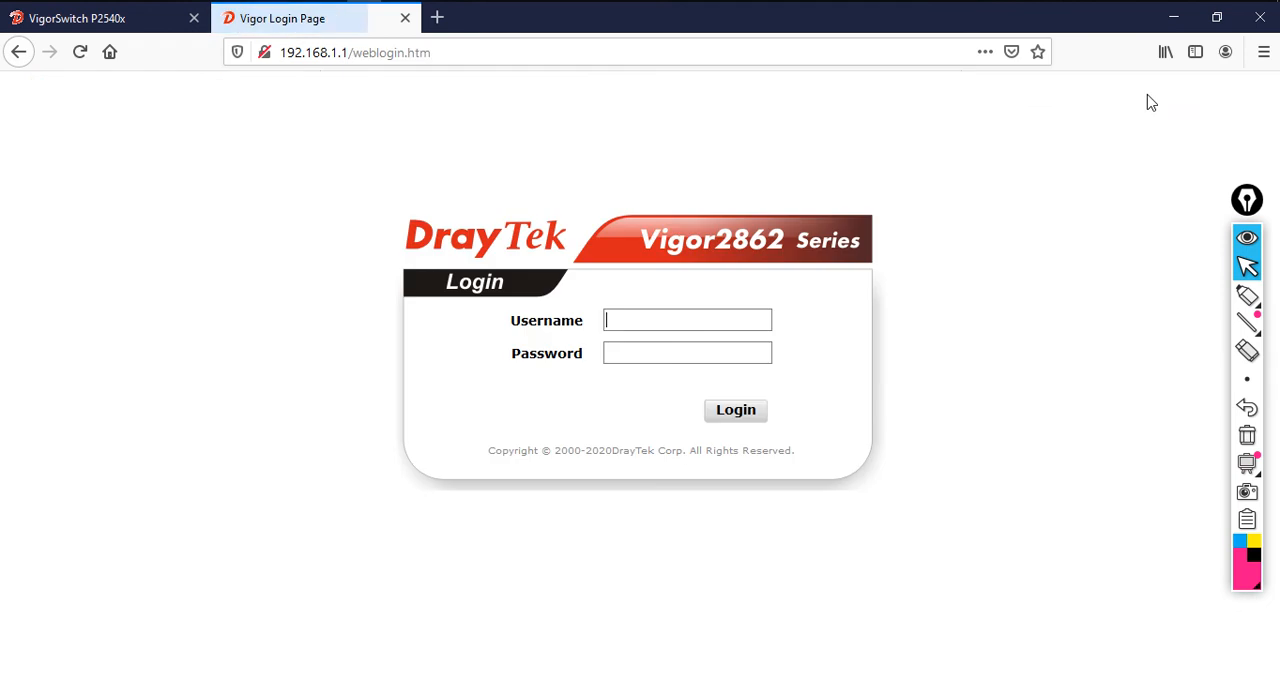
left_click(1163, 17)
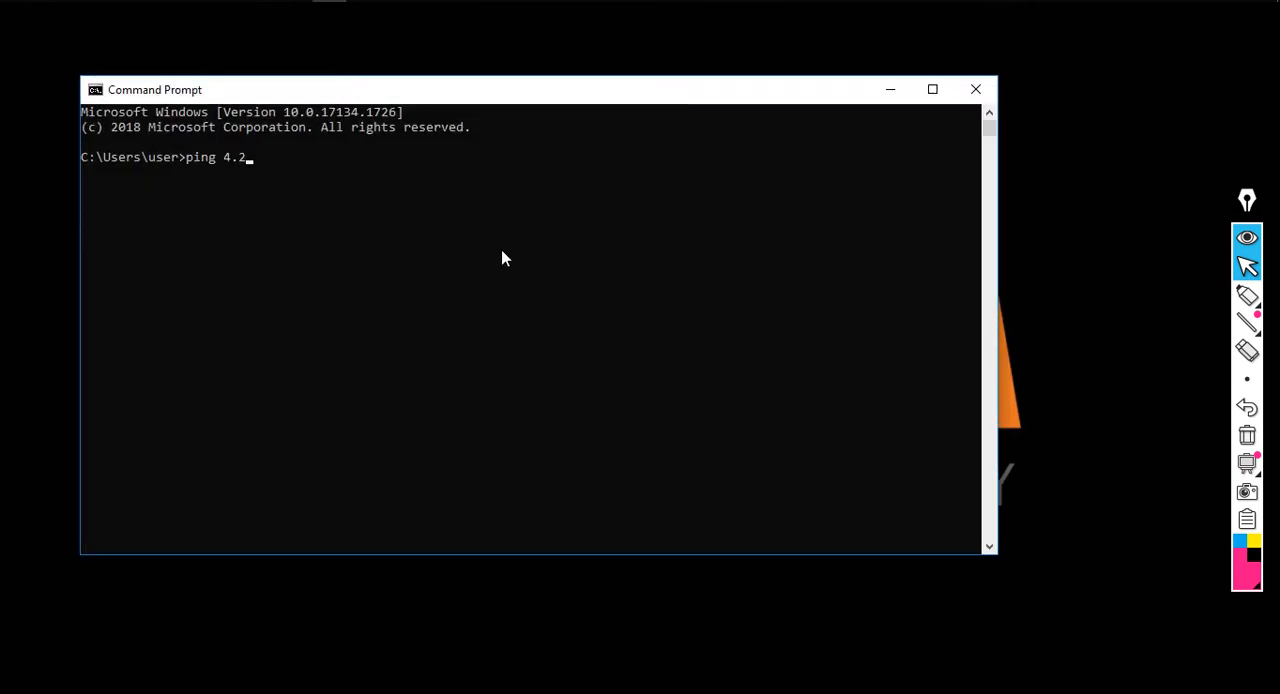
key("Return")
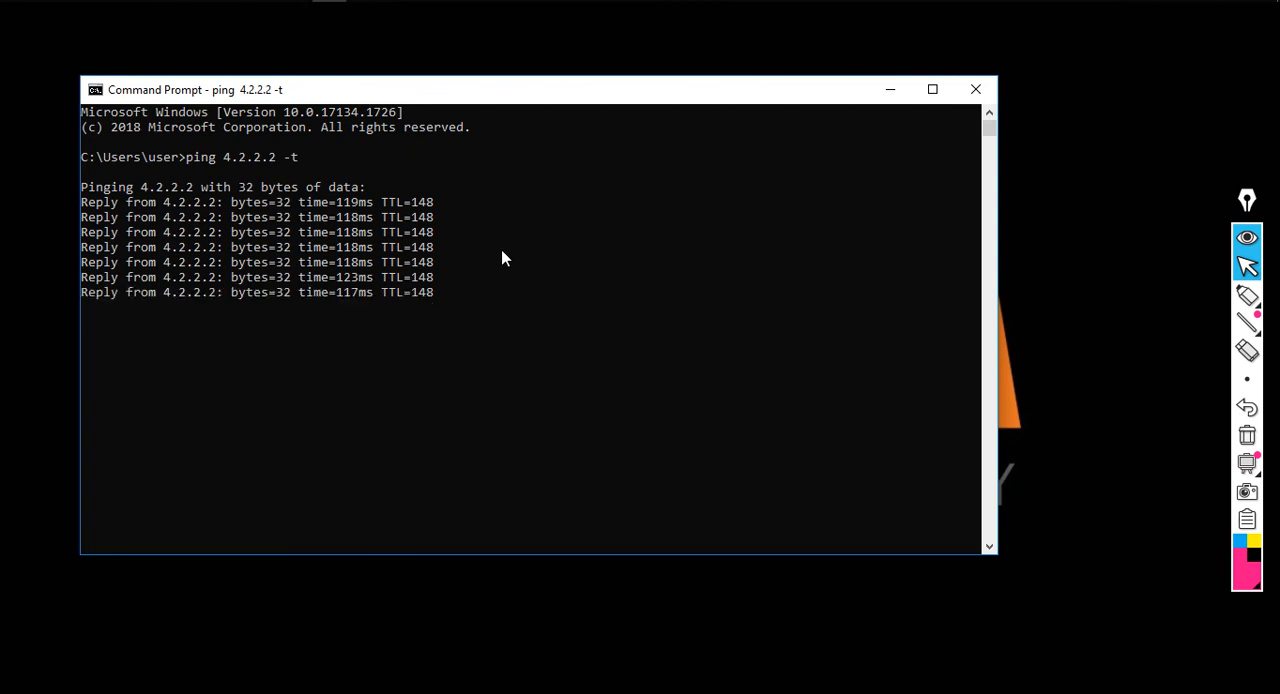
With the pink annotation pen, handwrite "192.168.10.0/24 → 10" and "1-5" beside the Command Prompt window and outline the note
left_click(1247, 295)
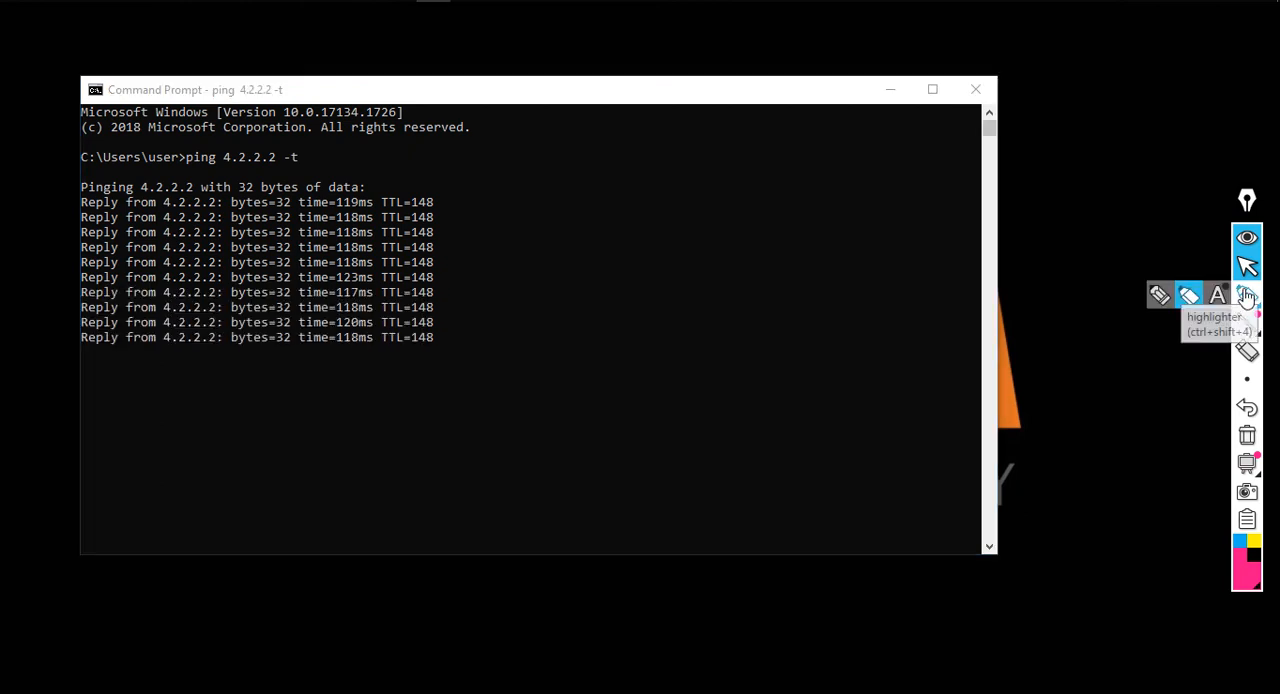
left_click(1160, 296)
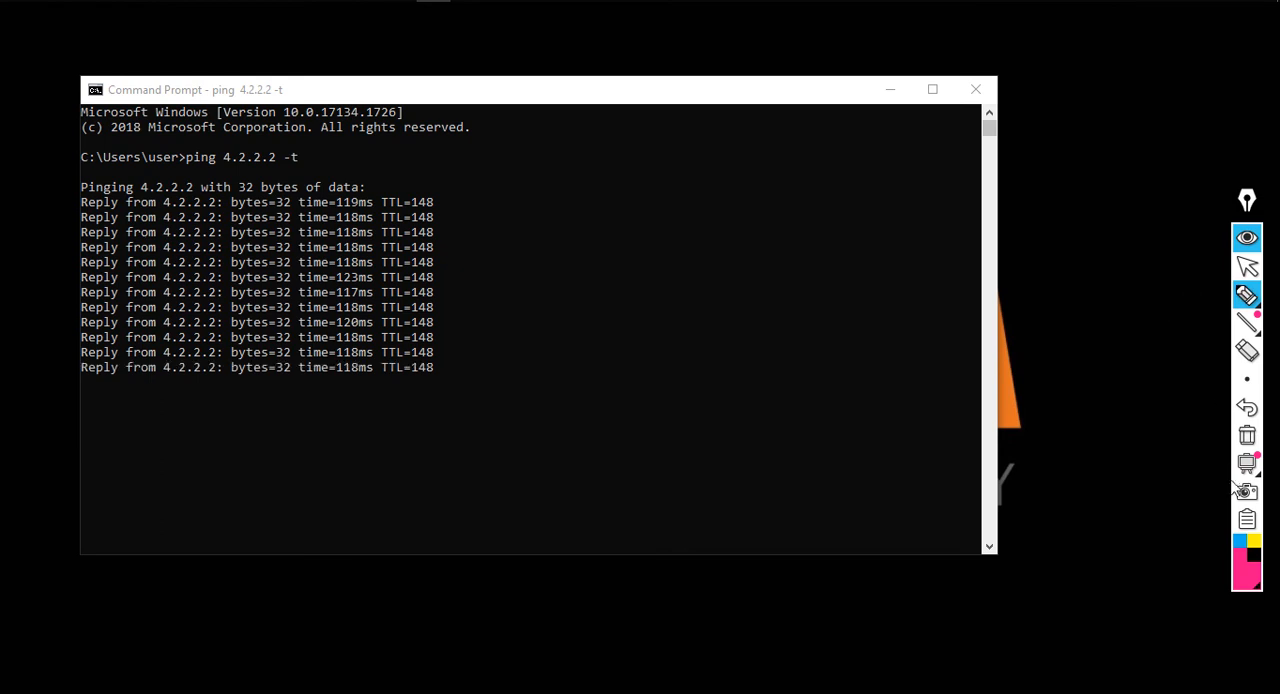
left_click(1240, 556)
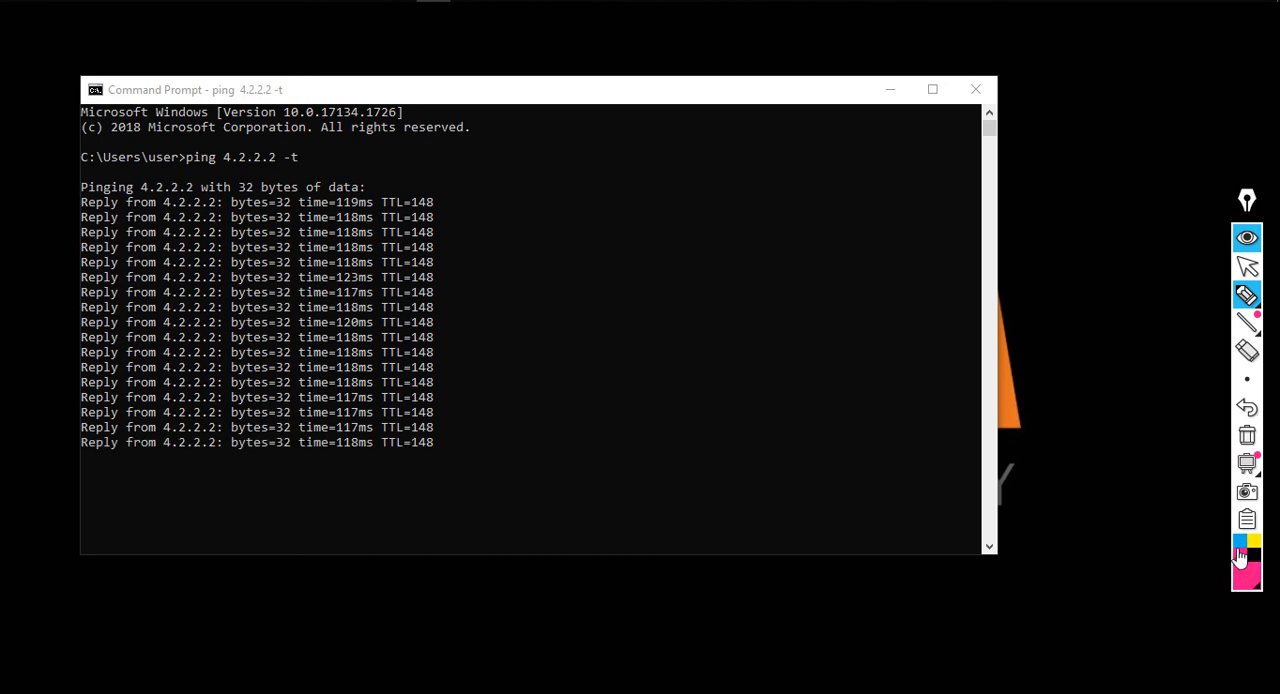
mouse_move(1057, 137)
left_mouse_down()
mouse_move(1057, 151)
mouse_move(1145, 136)
mouse_move(1158, 147)
mouse_move(1185, 136)
mouse_move(1196, 157)
mouse_move(1214, 150)
left_mouse_up()
left_click(1099, 148)
left_click(1152, 146)
left_click(1175, 146)
mouse_move(1220, 138)
left_mouse_down()
mouse_move(1222, 152)
mouse_move(1256, 127)
left_mouse_up()
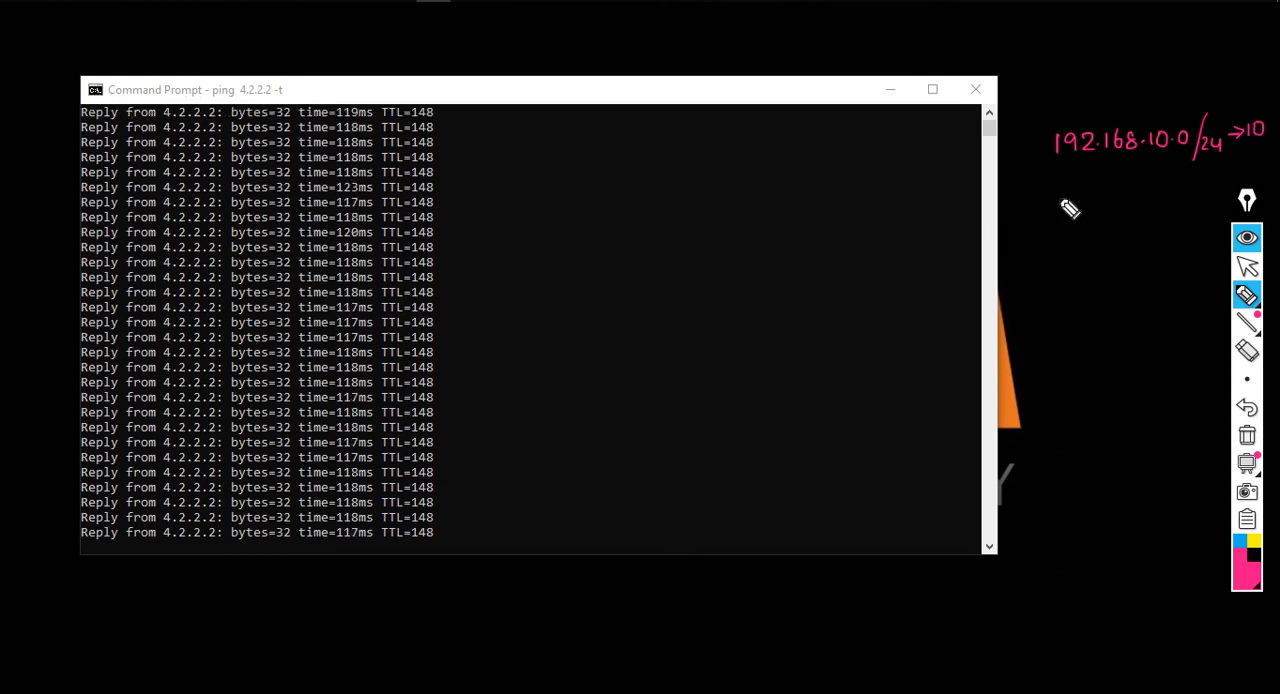
mouse_move(1072, 175)
left_mouse_down()
mouse_move(1073, 190)
mouse_move(1100, 189)
mouse_move(1113, 172)
left_mouse_up()
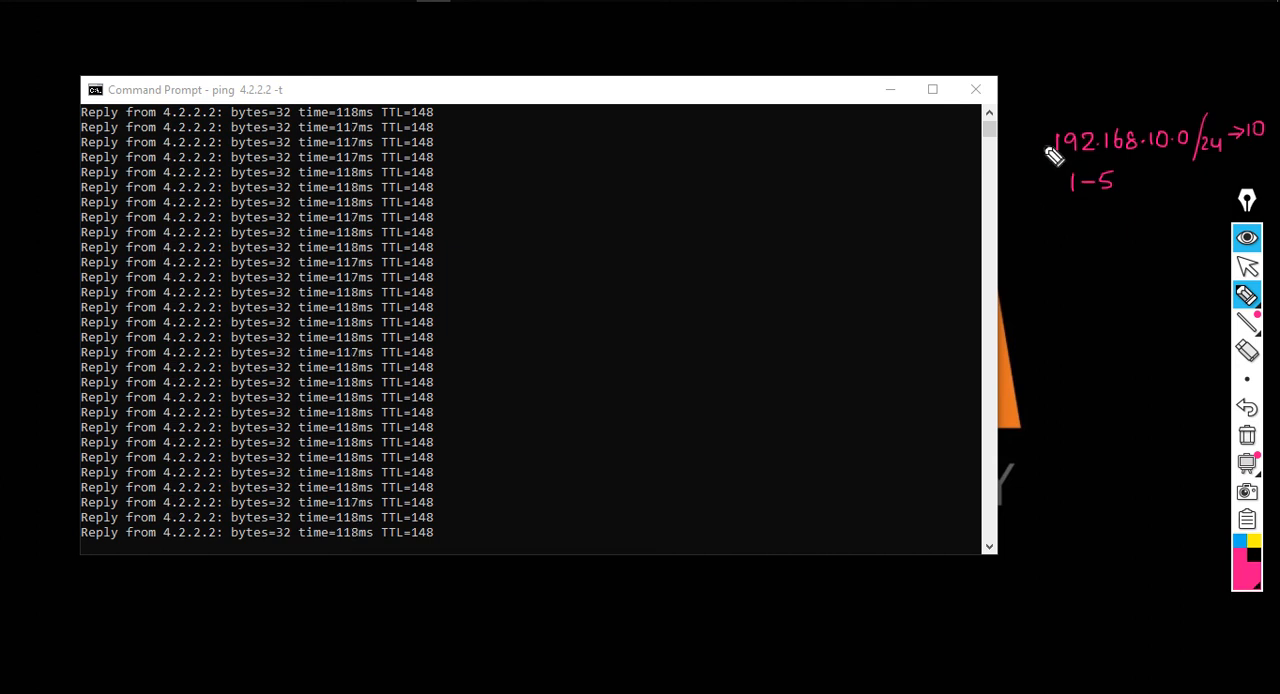
mouse_move(1034, 122)
left_mouse_down()
mouse_move(1030, 190)
mouse_move(1070, 117)
mouse_move(1260, 114)
left_mouse_up()
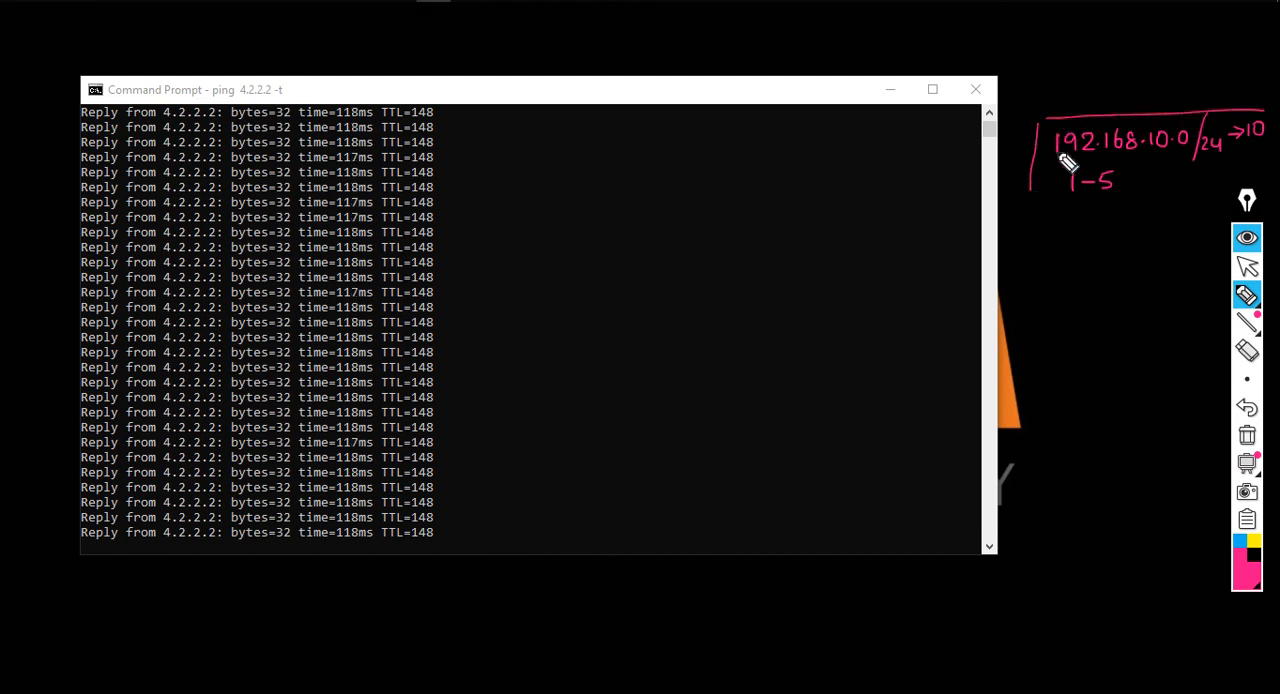
left_click_drag(1032, 196, 1198, 197)
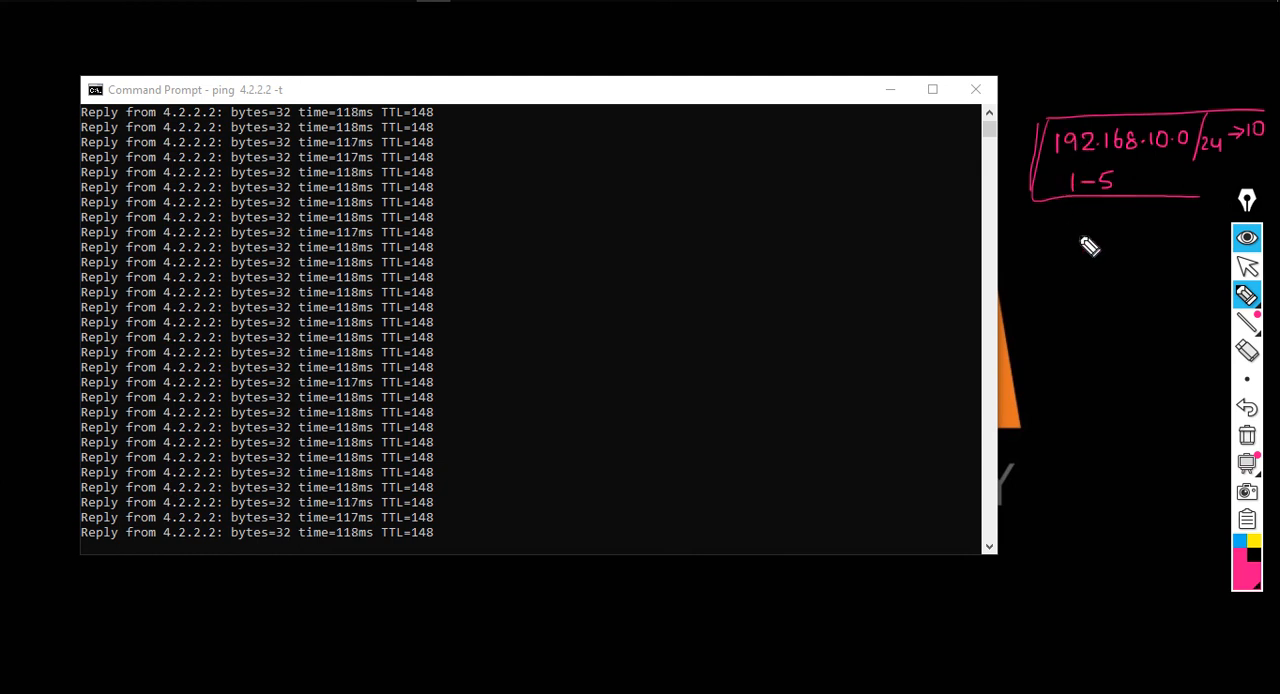
Handwrite "192.168.20.0/24", "V-20" and "6-10" below the first note and draw a frame around them
mouse_move(1039, 252)
left_mouse_down()
mouse_move(1039, 268)
mouse_move(1133, 249)
mouse_move(1178, 258)
left_mouse_up()
left_click_drag(1184, 240, 1187, 262)
mouse_move(1078, 279)
left_mouse_down()
mouse_move(1119, 289)
mouse_move(1125, 278)
mouse_move(1075, 318)
mouse_move(1124, 311)
left_mouse_up()
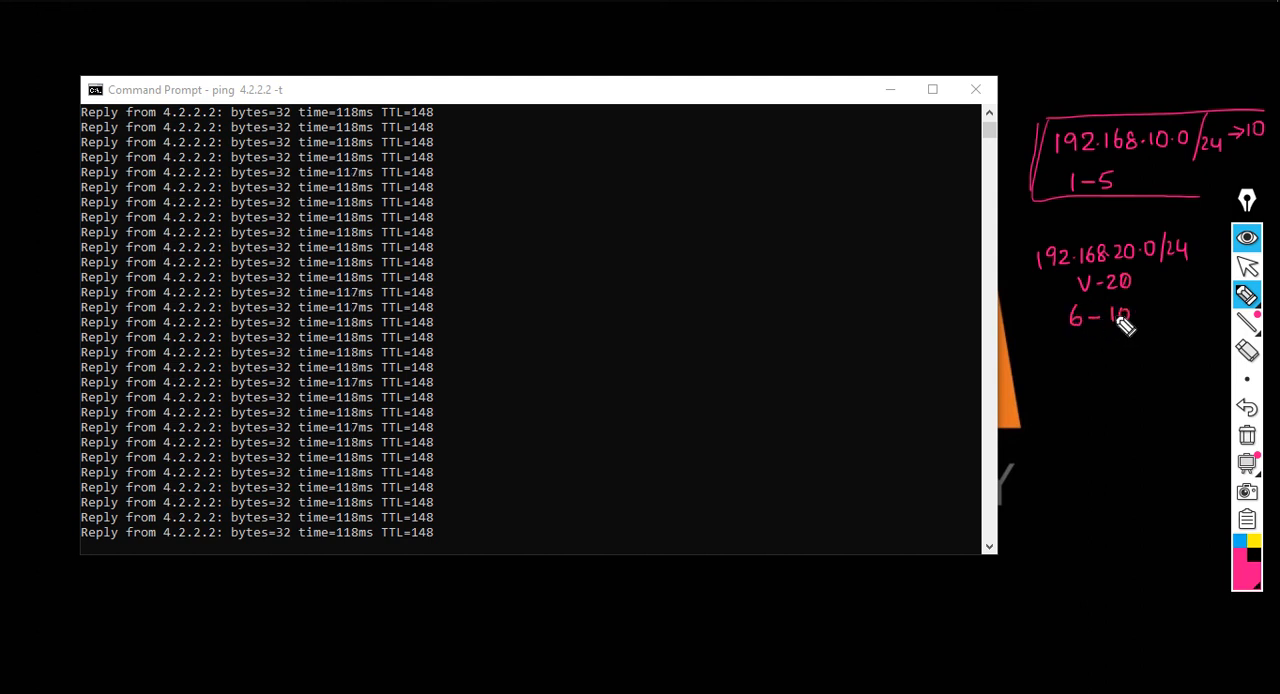
mouse_move(1025, 239)
left_mouse_down()
mouse_move(1030, 322)
mouse_move(1180, 226)
mouse_move(1197, 297)
mouse_move(1090, 340)
mouse_move(1040, 330)
left_mouse_up()
Handwrite "192.168.30.0/24", "V-30" and "11-15" below the second note and circle the new note
mouse_move(1045, 384)
left_mouse_down()
mouse_move(1044, 396)
mouse_move(1100, 397)
mouse_move(1146, 383)
mouse_move(1171, 394)
mouse_move(1185, 372)
mouse_move(1200, 380)
left_mouse_up()
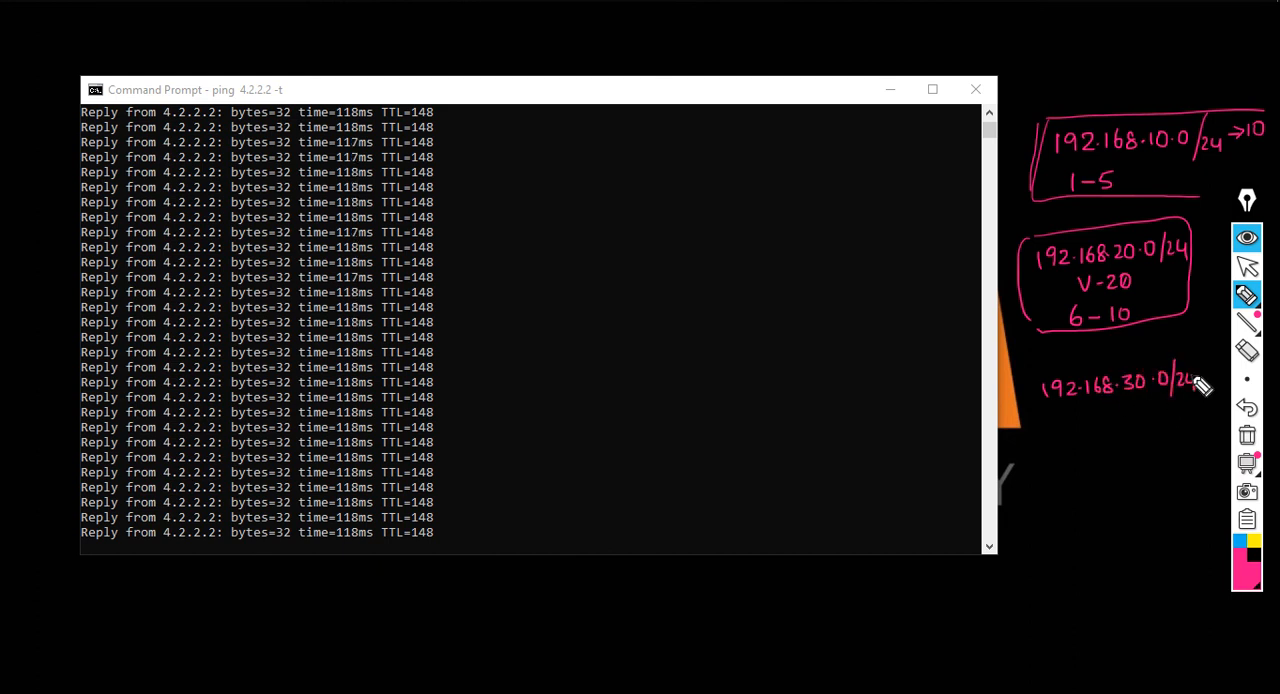
left_click_drag(1090, 416, 1148, 418)
mouse_move(1090, 448)
left_mouse_down()
mouse_move(1090, 462)
mouse_move(1115, 455)
left_mouse_up()
left_click_drag(1126, 447, 1137, 461)
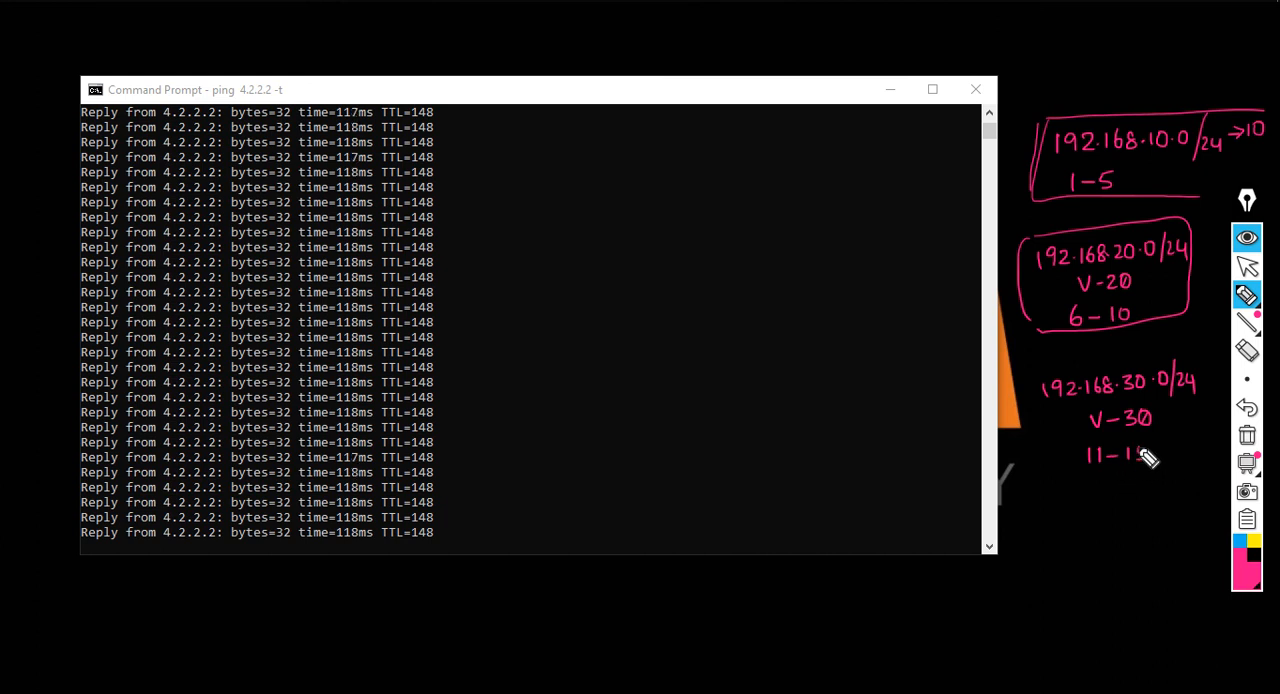
mouse_move(1205, 362)
left_mouse_down()
mouse_move(1158, 366)
mouse_move(1042, 432)
mouse_move(1170, 484)
mouse_move(1208, 374)
left_mouse_up()
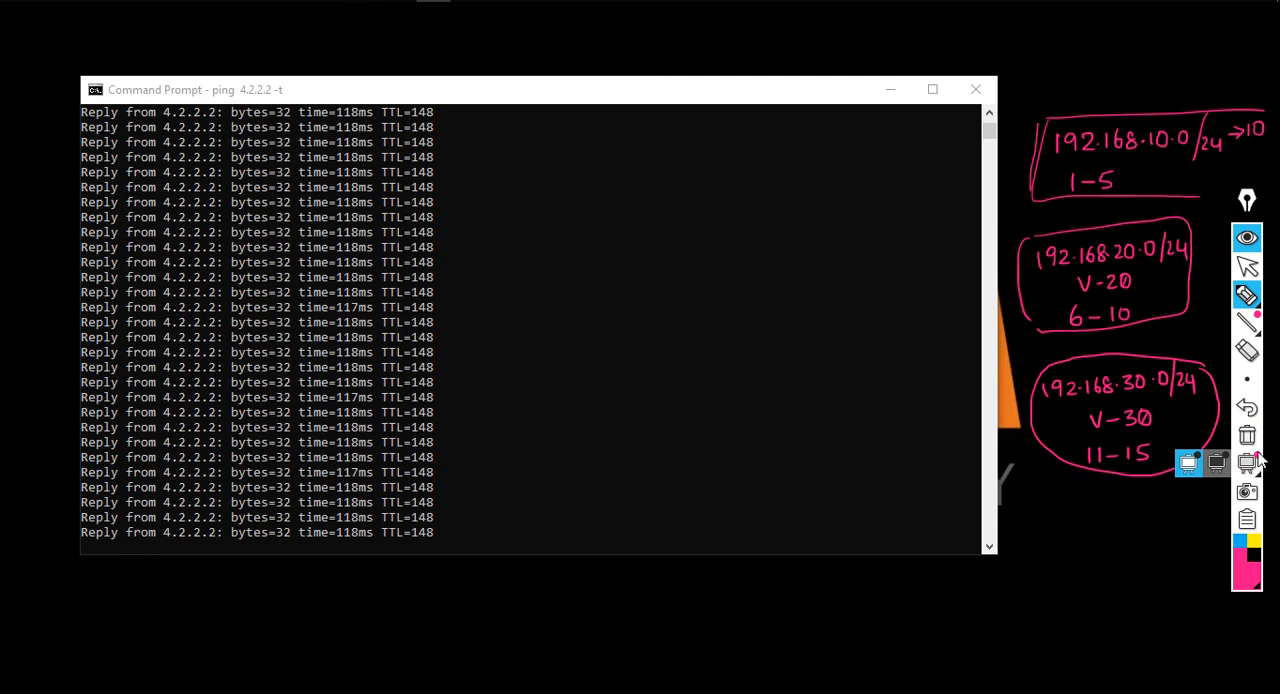
Clear all handwritten annotations from the screen and switch from the pen back to the normal pointer
left_click(1247, 437)
mouse_move(1245, 306)
left_click(1247, 265)
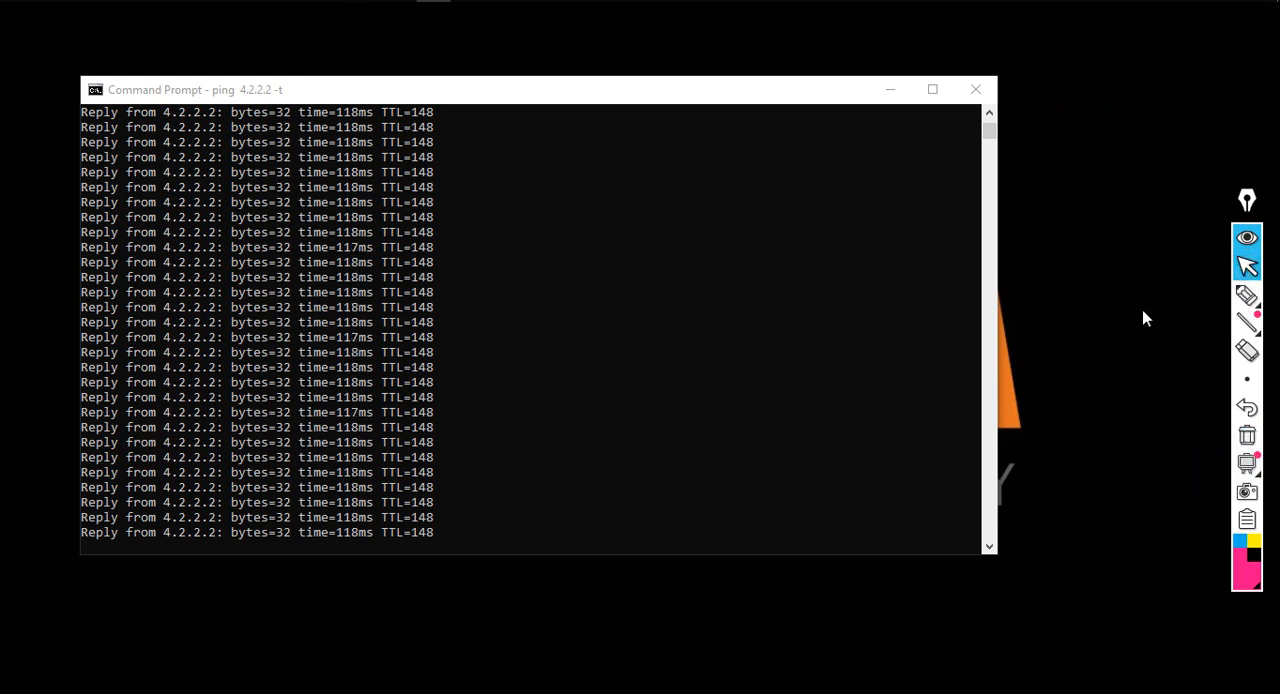
Stop the running ping and open Network Connections from the Command Prompt with "ncpa.cpl"
left_click(778, 350)
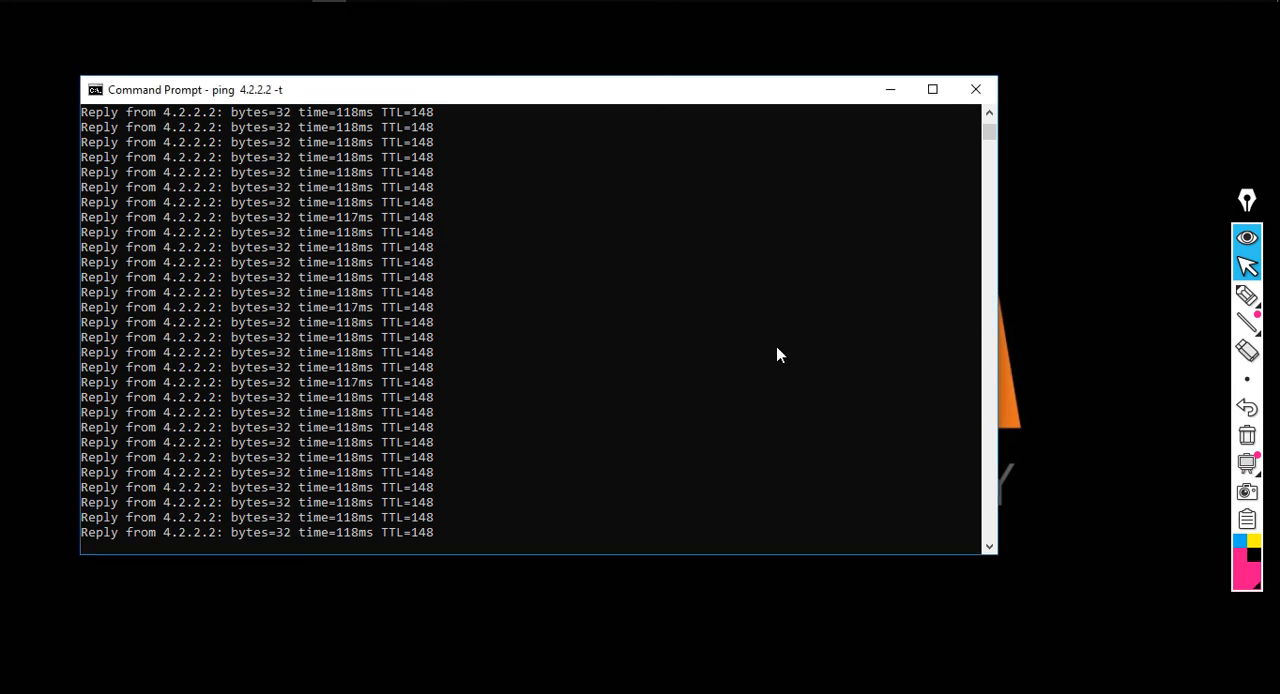
key("ctrl+c")
type("ncpa.cpl")
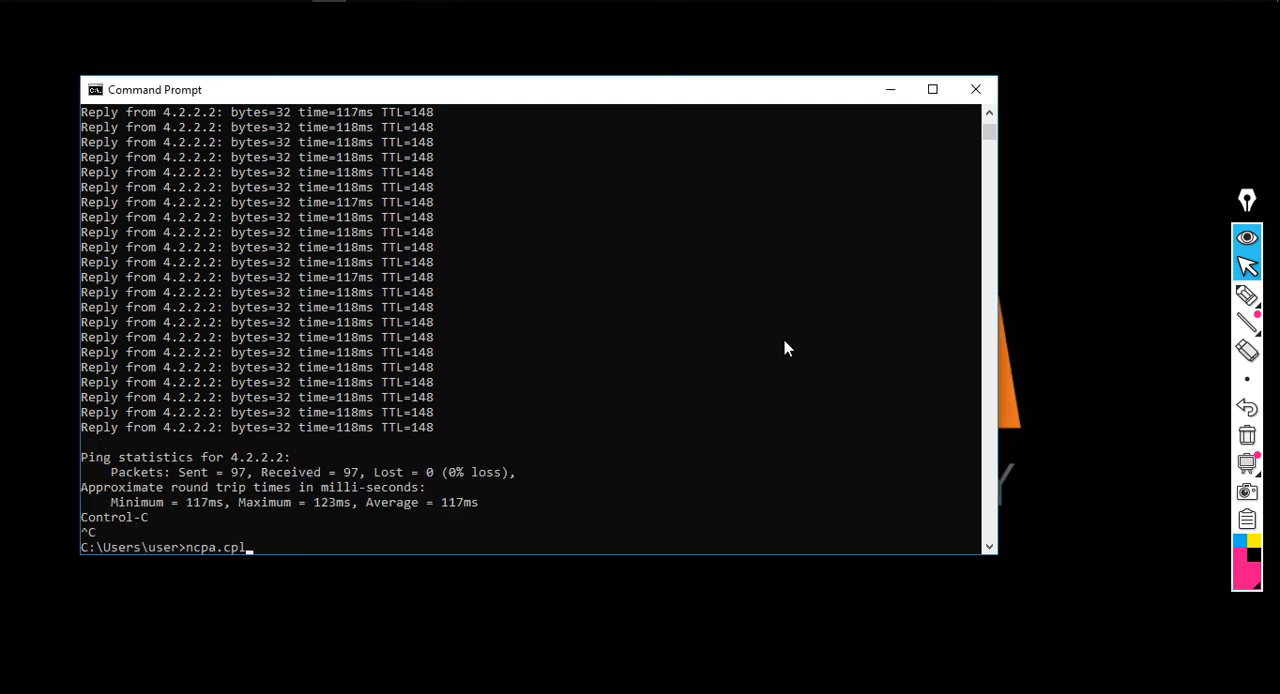
key("Return")
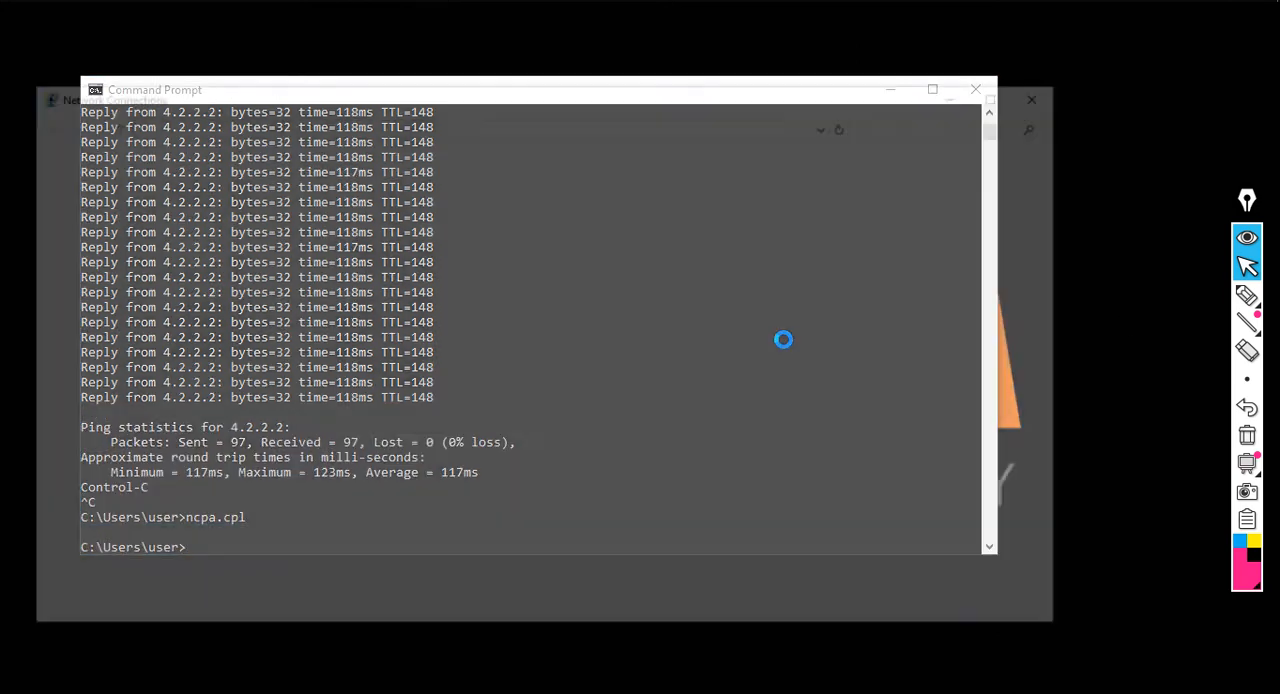
Check the IPv4 address and default gateway in the LAN adapter's connection details and close Network Connections
double_click(157, 333)
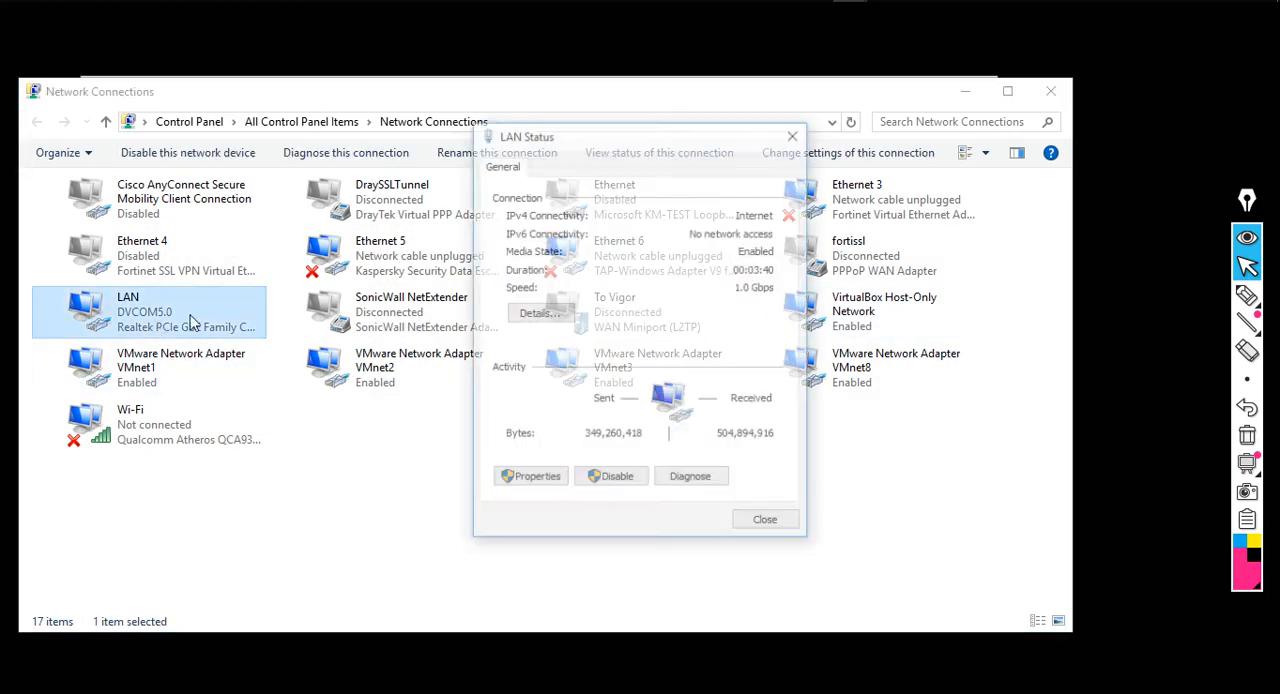
left_click(560, 310)
left_click(703, 309)
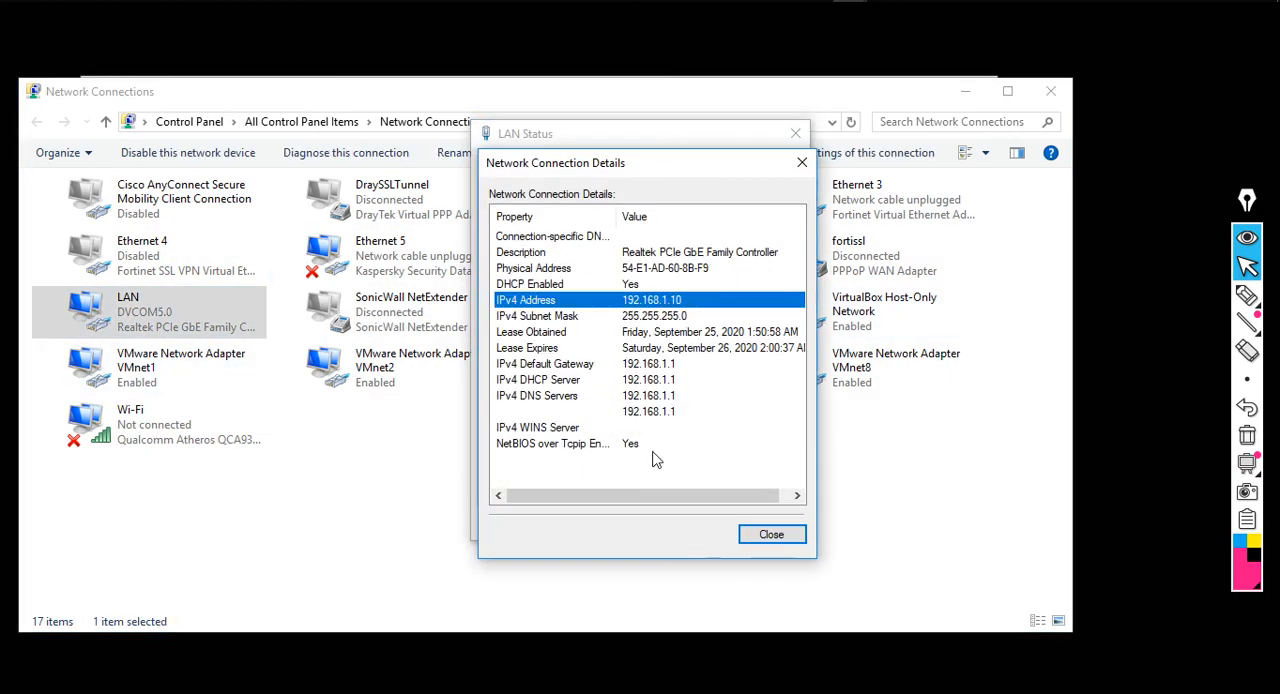
left_click(655, 366)
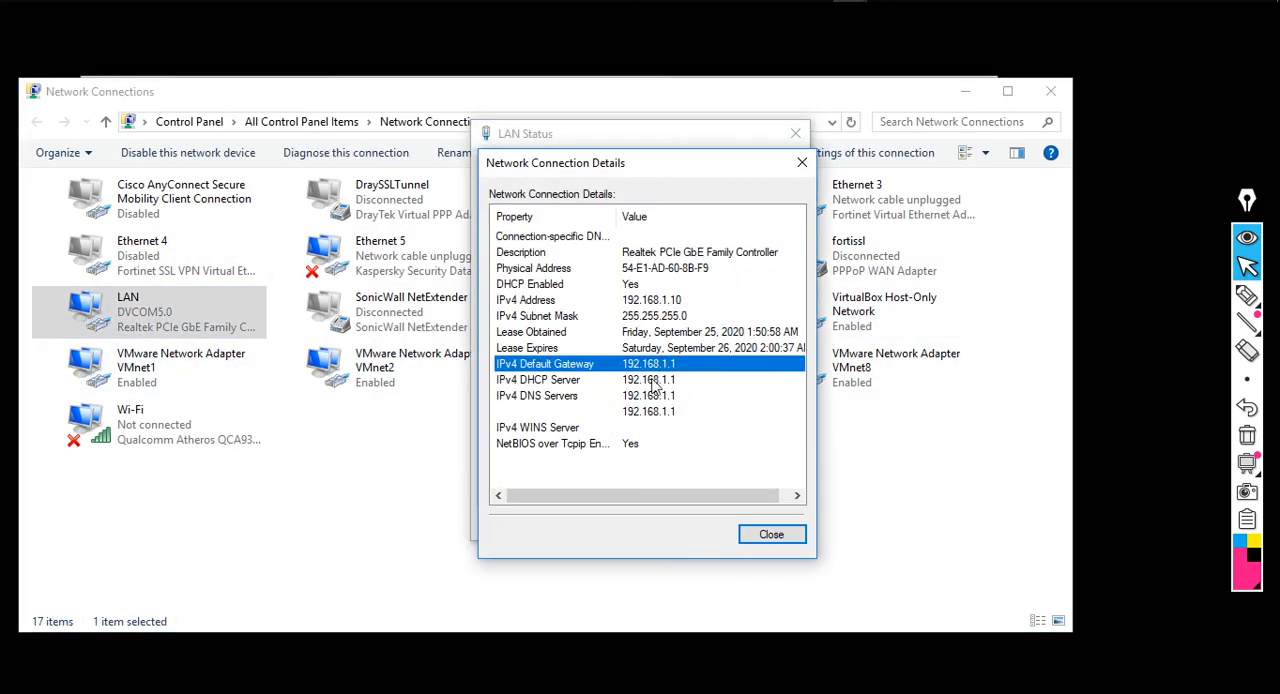
left_click(775, 534)
left_click(769, 525)
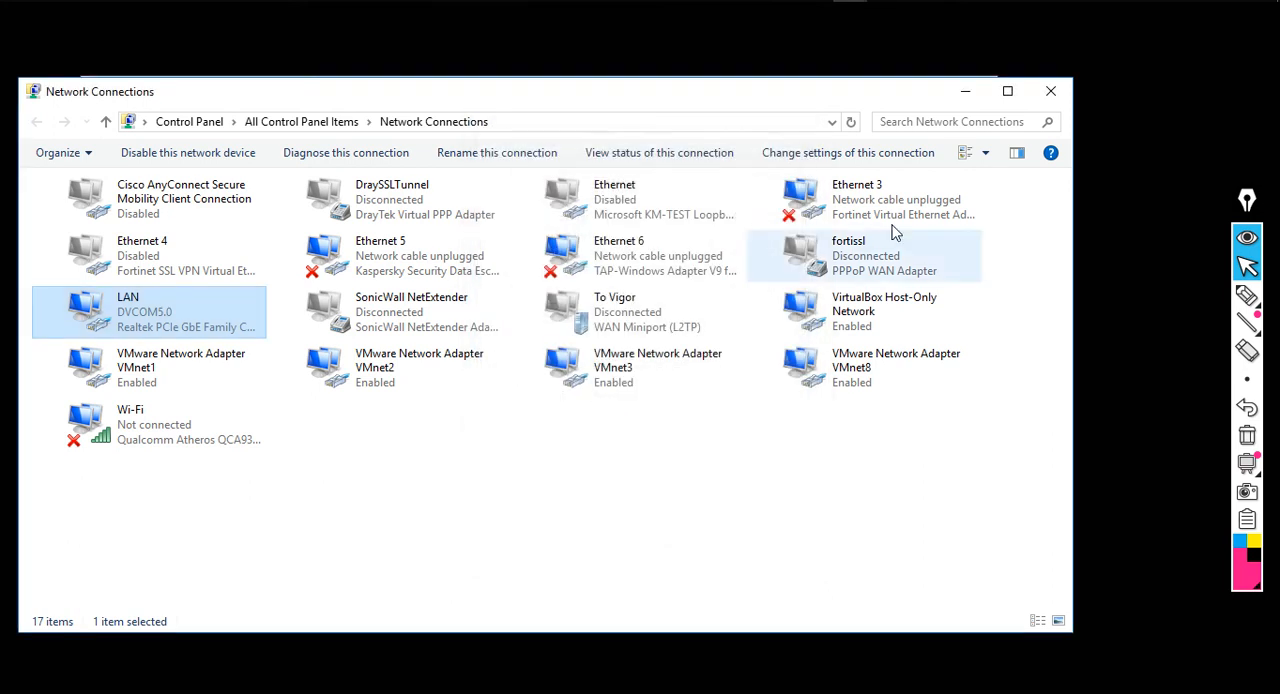
left_click(1051, 95)
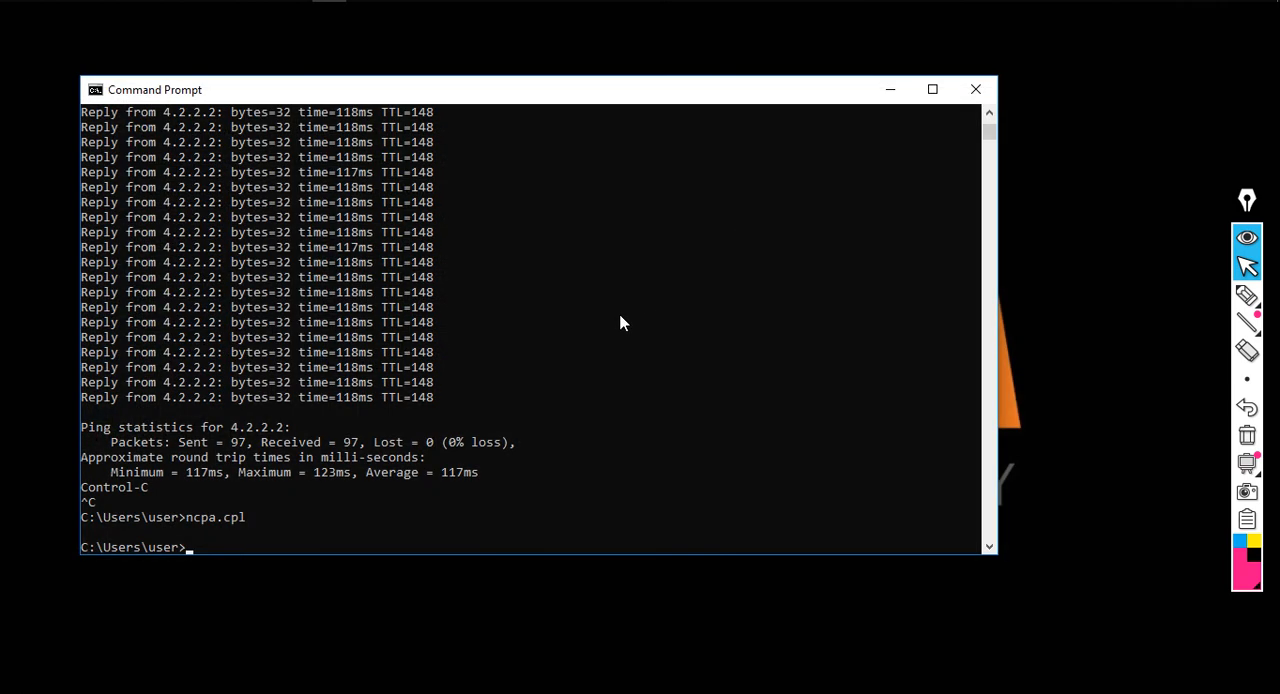
Start the continuous ping "ping 4.2.2.2 -t" and reopen Network Connections by running "ncpa.cpl"
type("ping 4.2.2.2 -t")
key("Return")
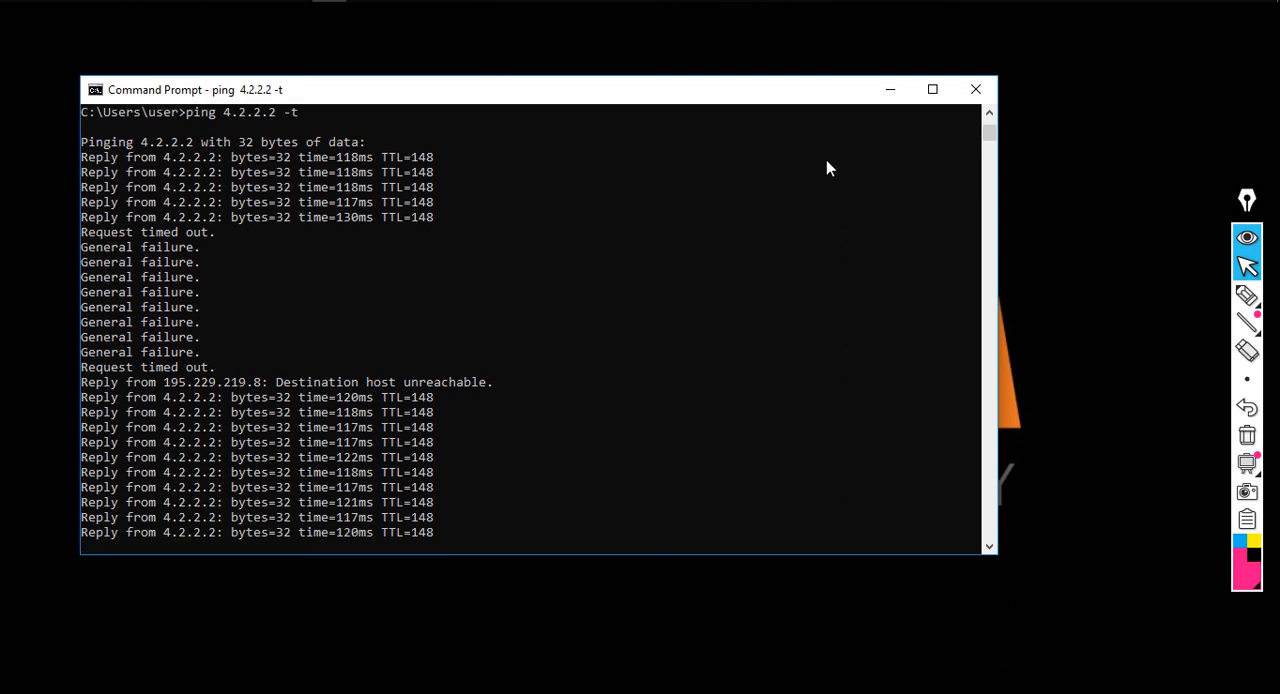
key("super+r")
type("ncpa.")
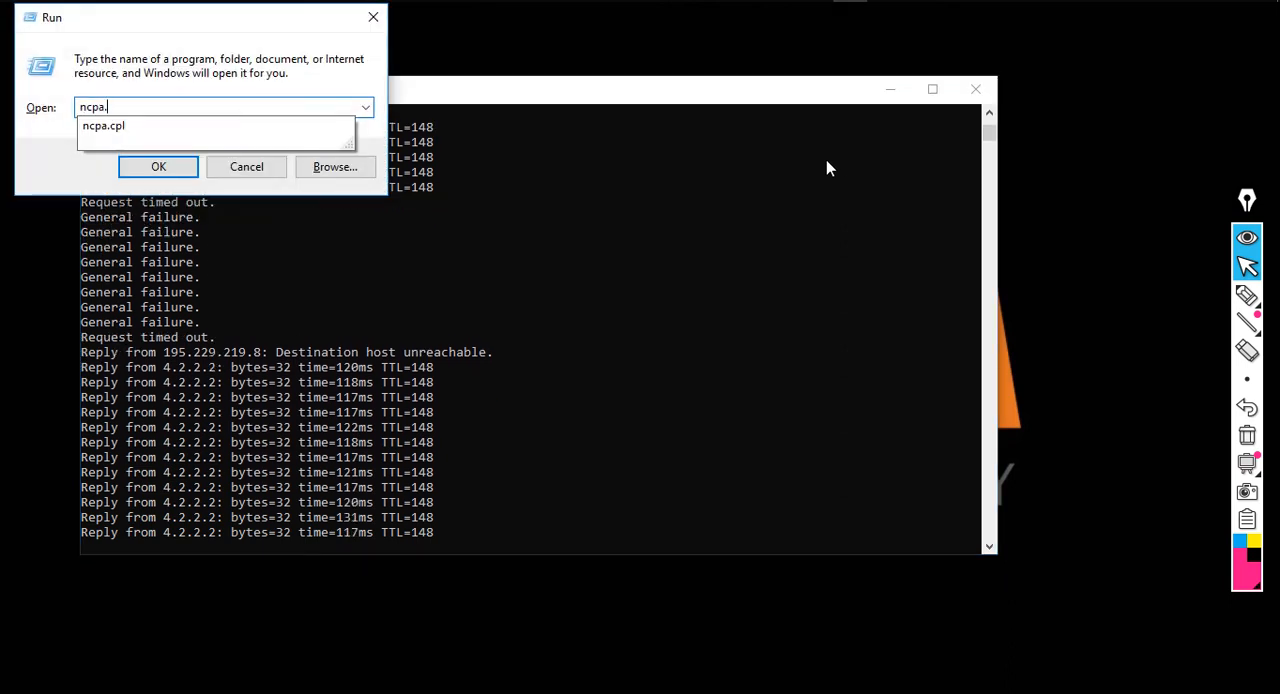
type("cpl")
key("Return")
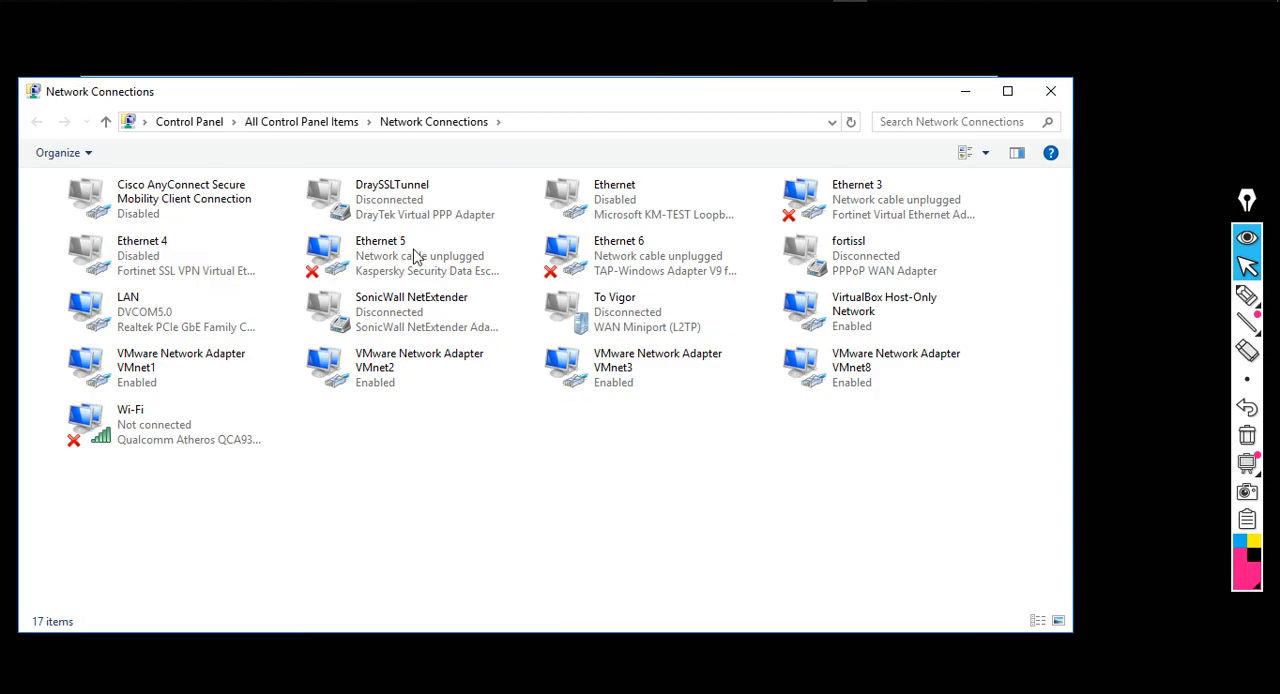
Examine the LAN adapter's IPv4 address, default gateway, DHCP server and DNS servers for VLAN 10, and minimise Network Connections
double_click(206, 332)
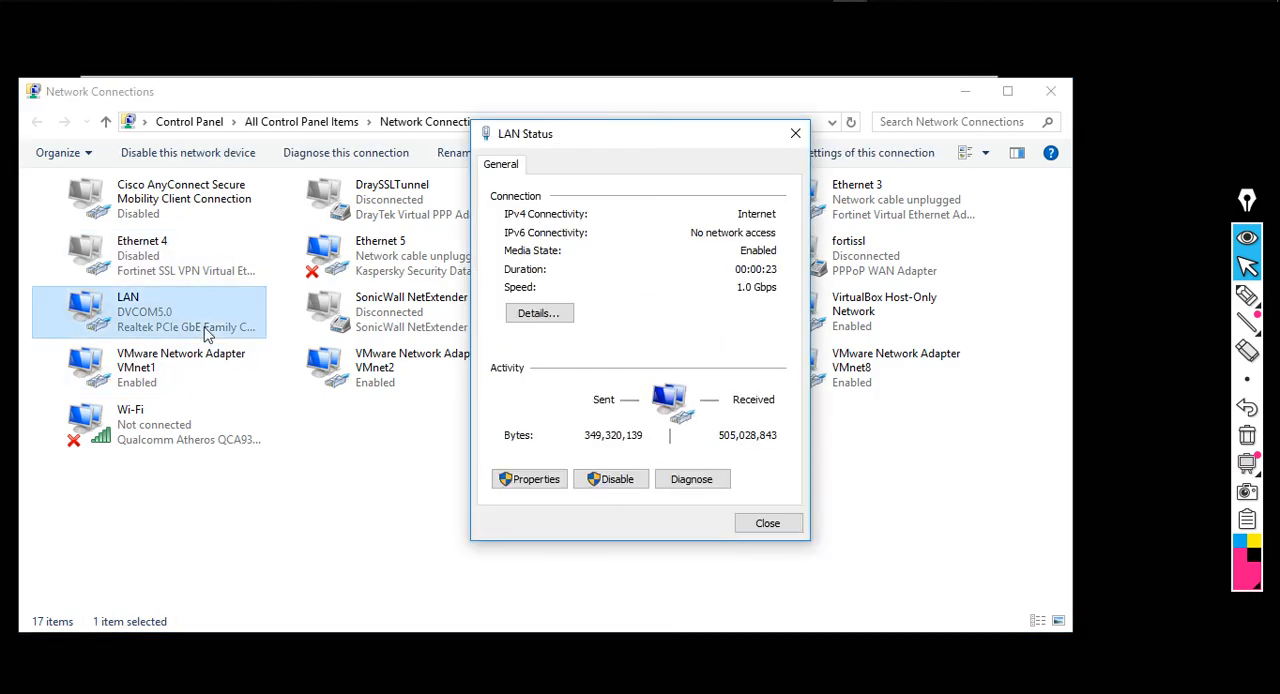
left_click(556, 313)
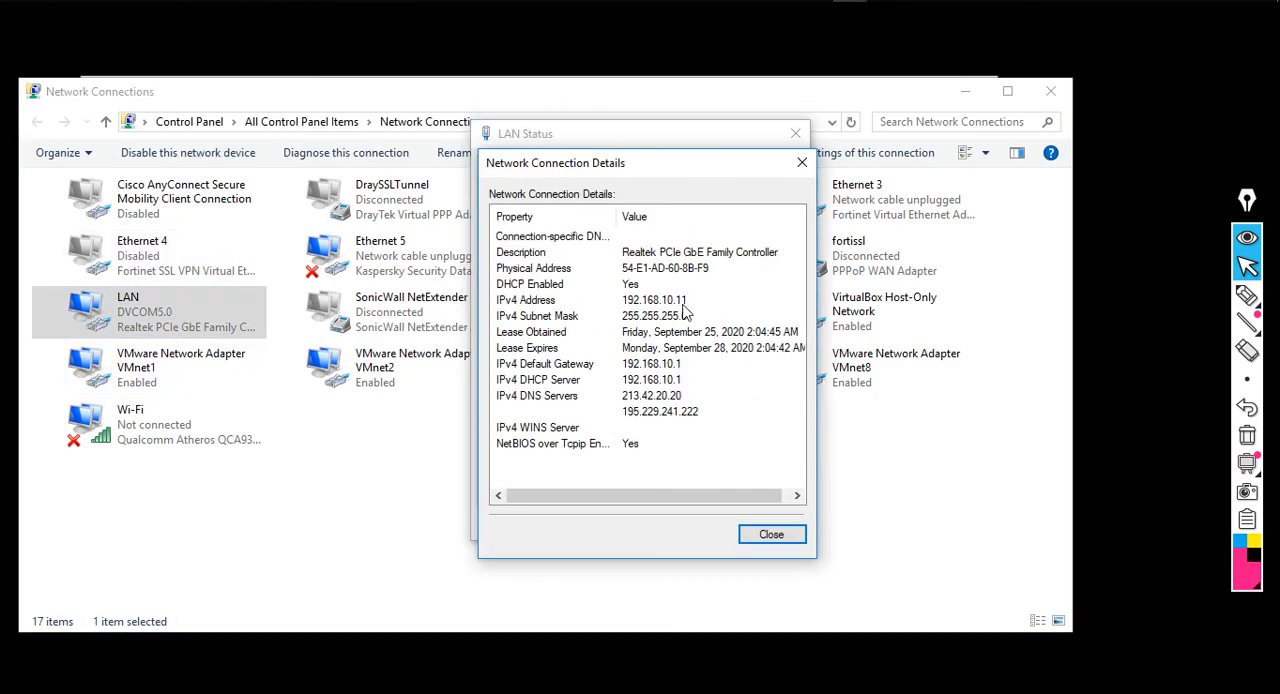
left_click(684, 304)
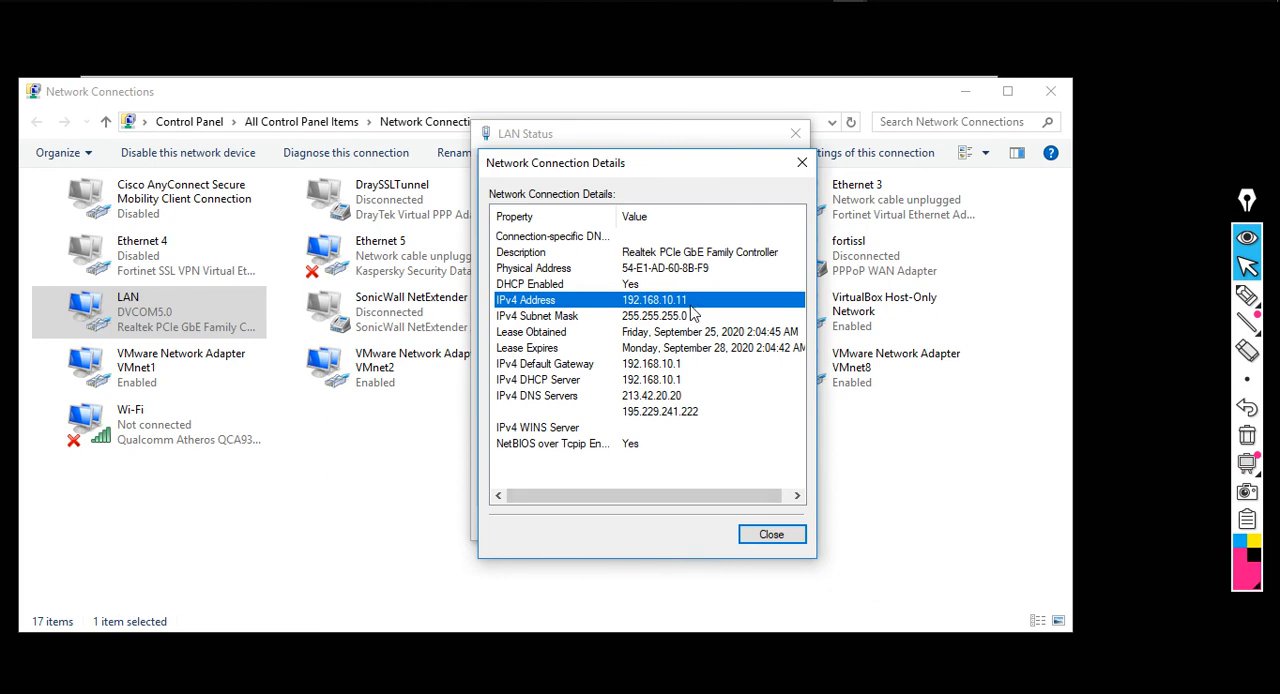
left_click(683, 365)
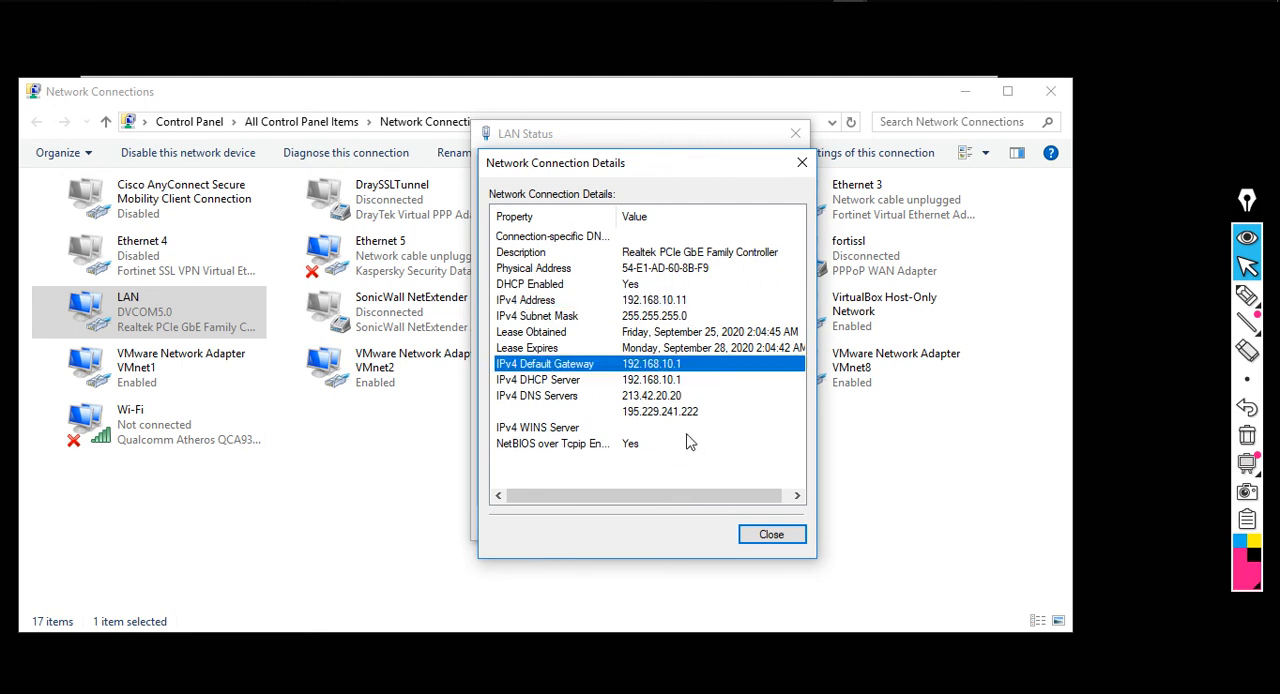
left_click(680, 383)
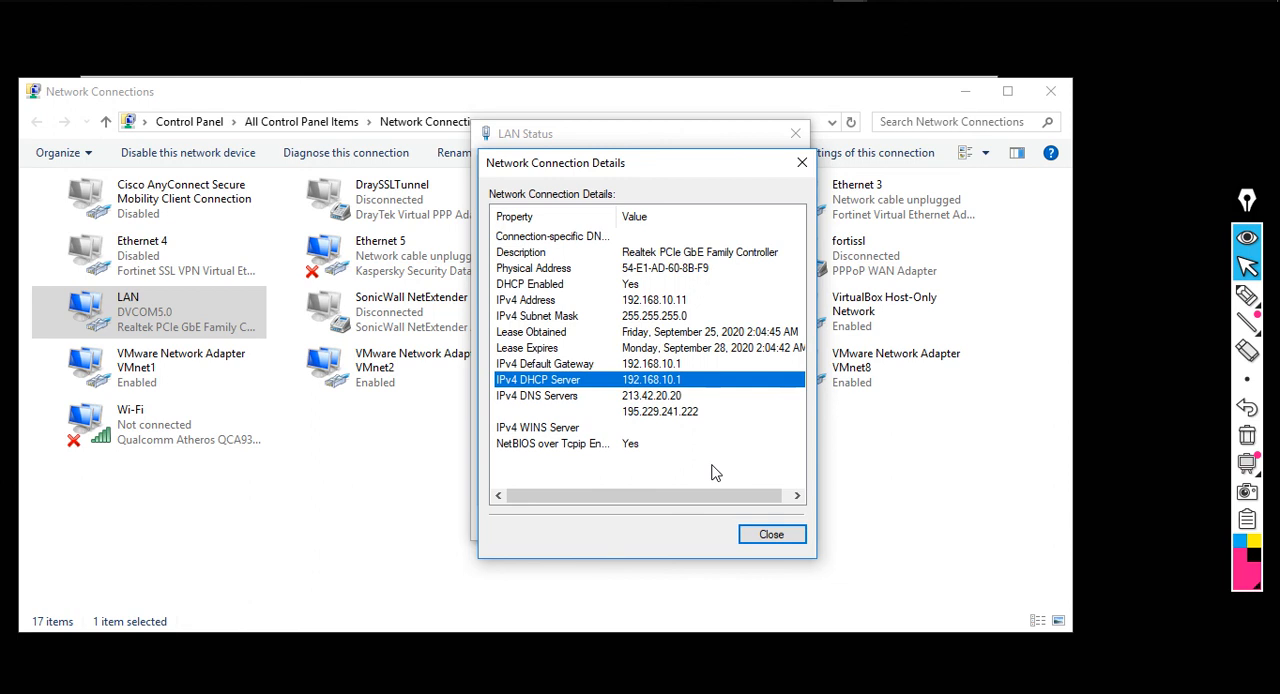
left_click(680, 397)
left_click(684, 412)
left_click(676, 398)
left_click(676, 381)
left_click(676, 365)
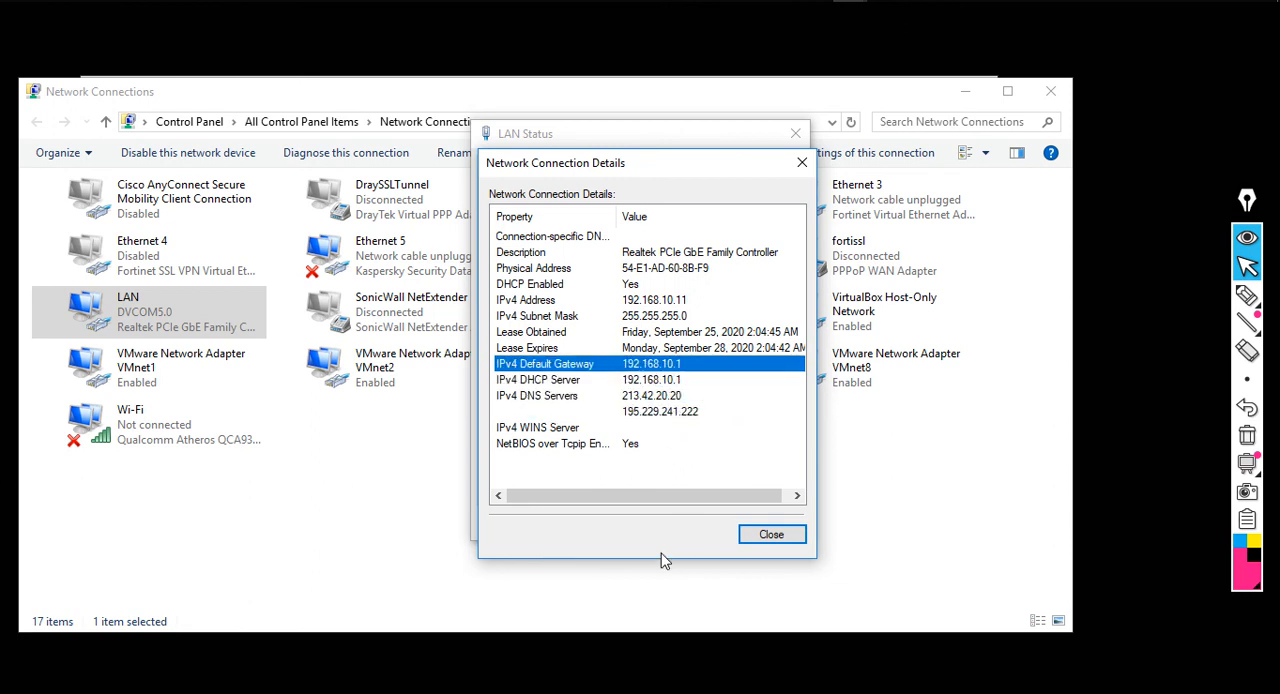
left_click(803, 163)
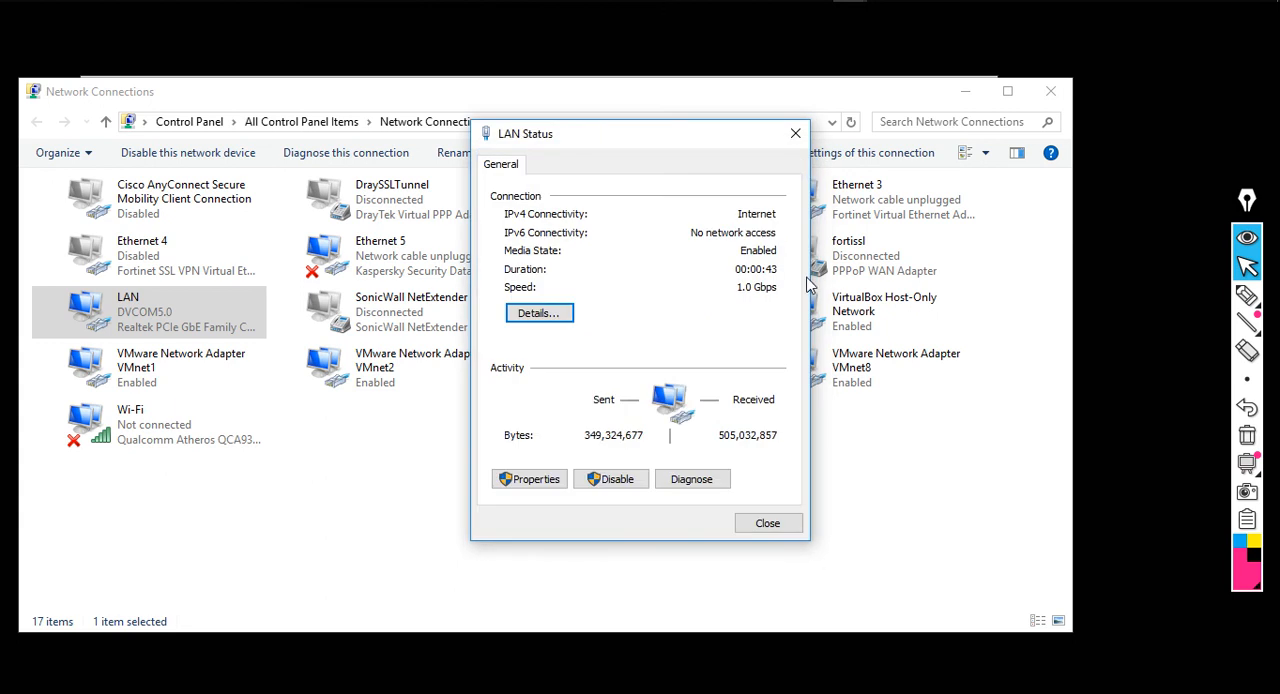
left_click(793, 134)
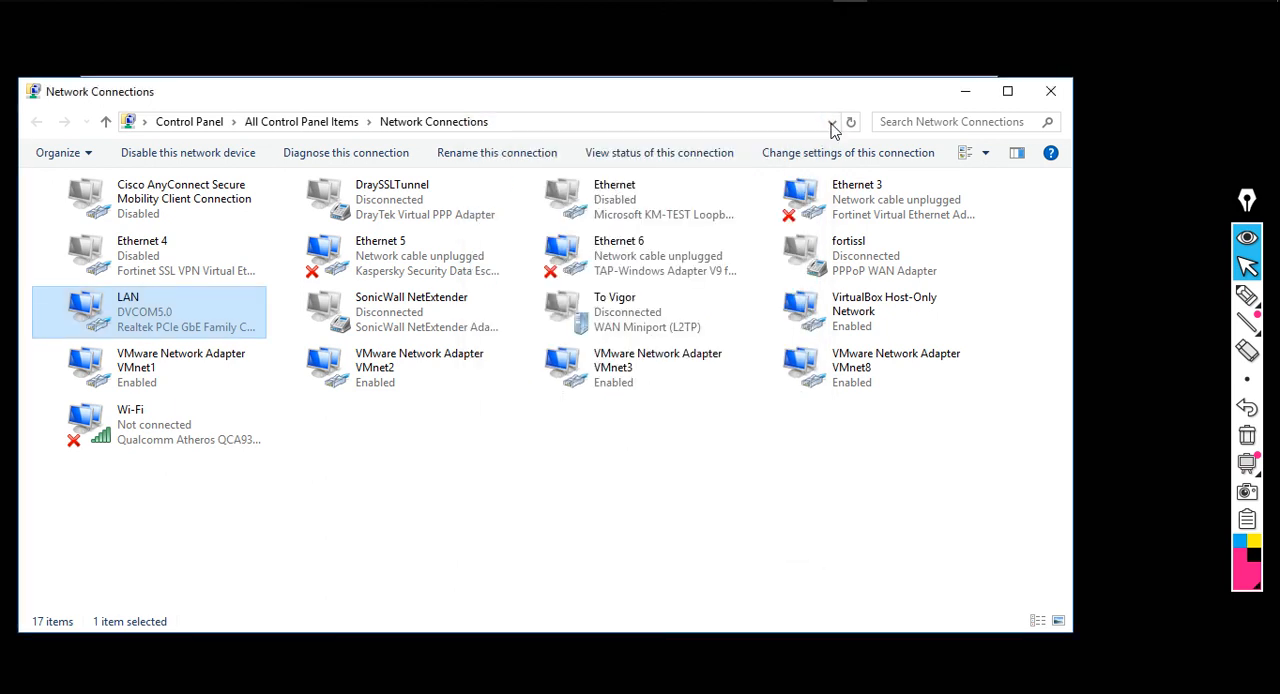
left_click(965, 100)
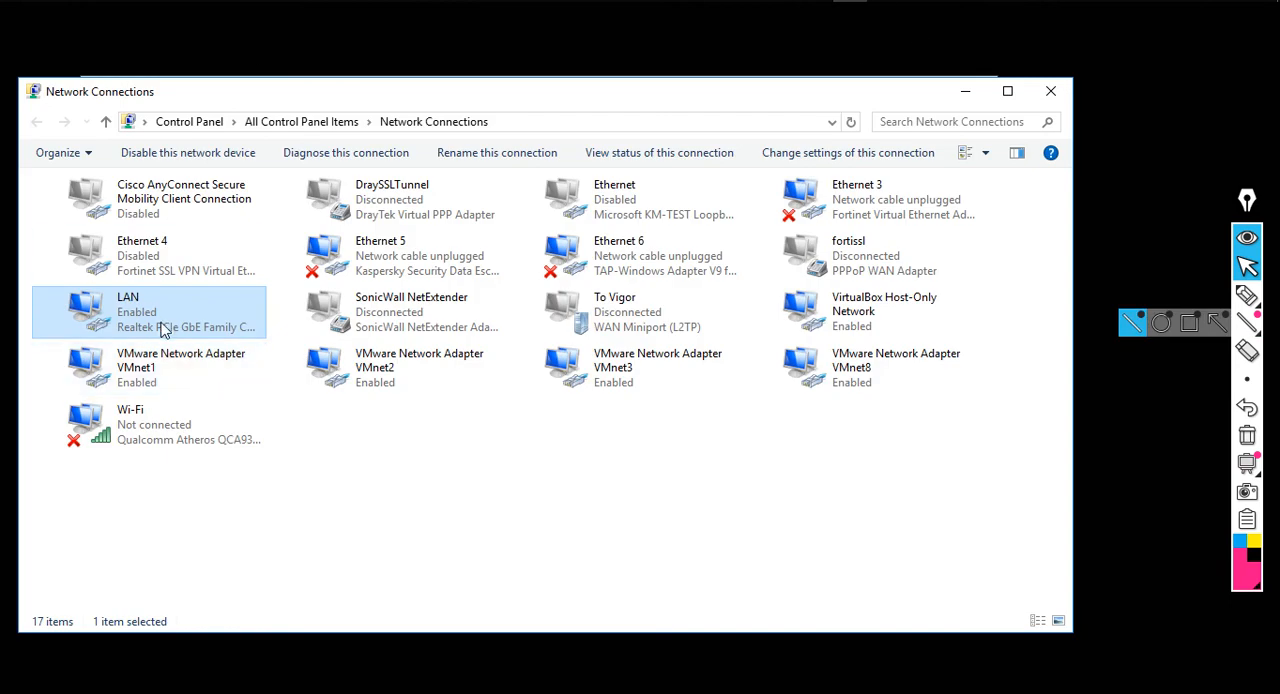
Examine the LAN adapter's address, gateway, DHCP server and DNS servers for VLAN 20, and return to the running ping
double_click(165, 331)
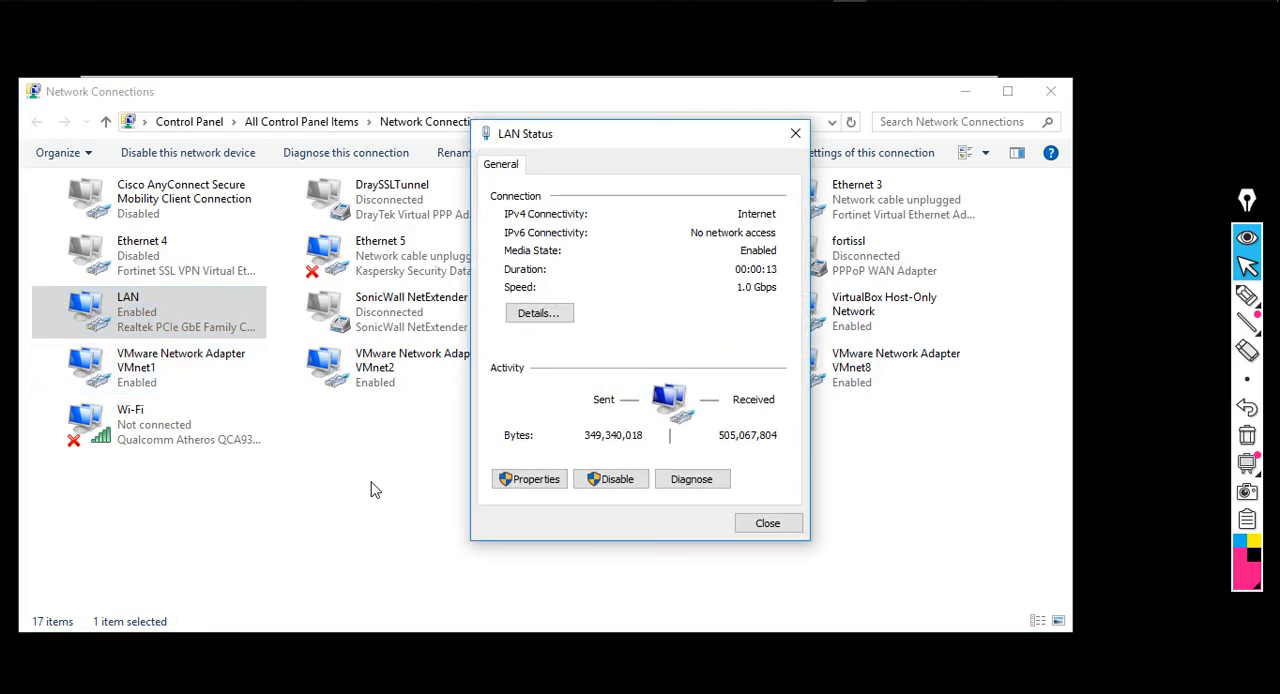
left_click(553, 318)
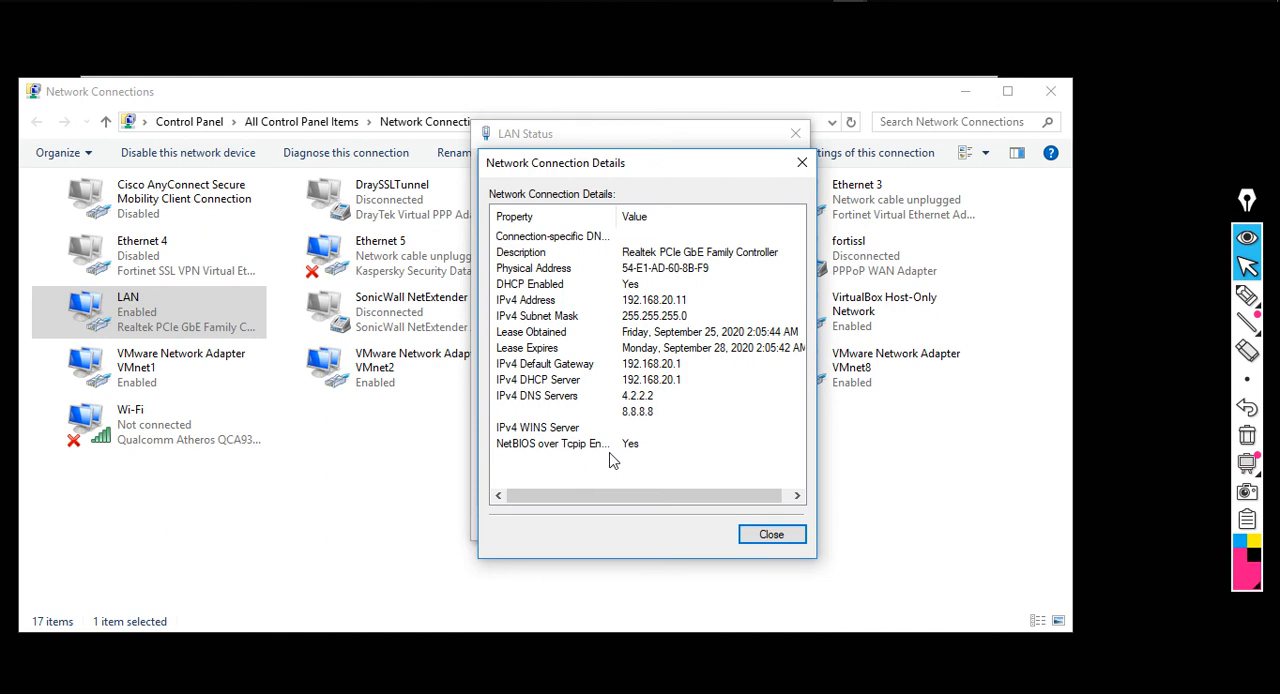
left_click(673, 304)
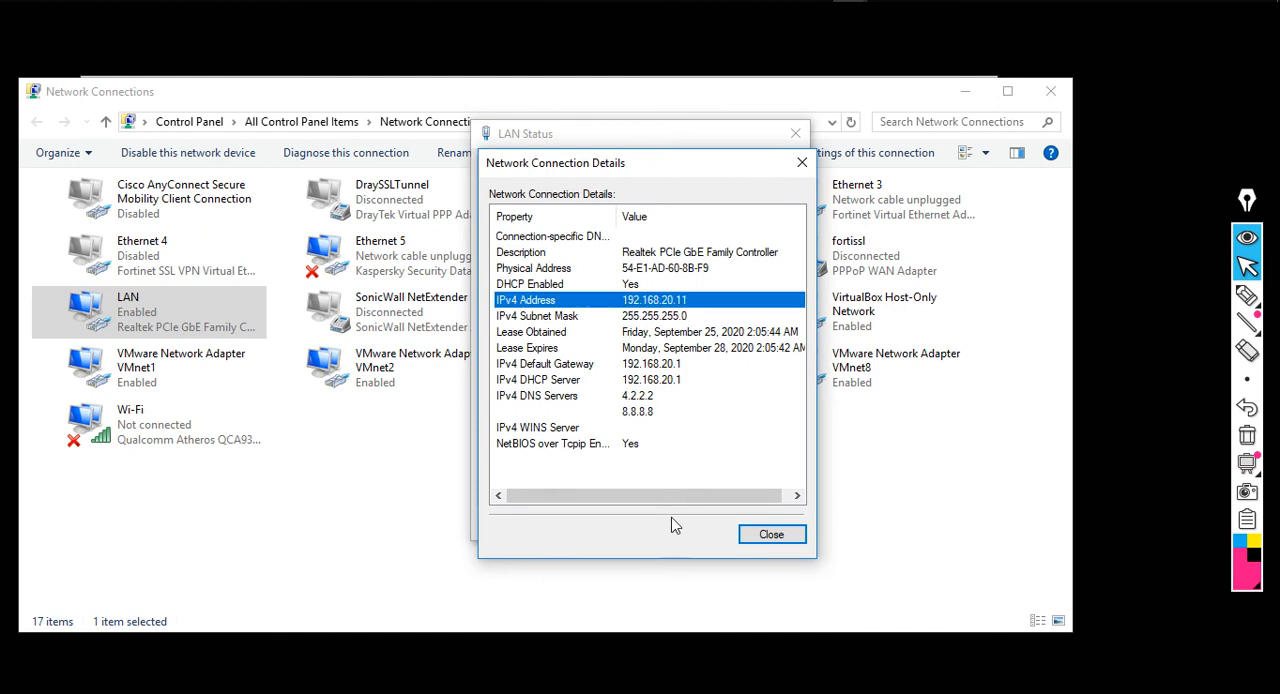
left_click(659, 367)
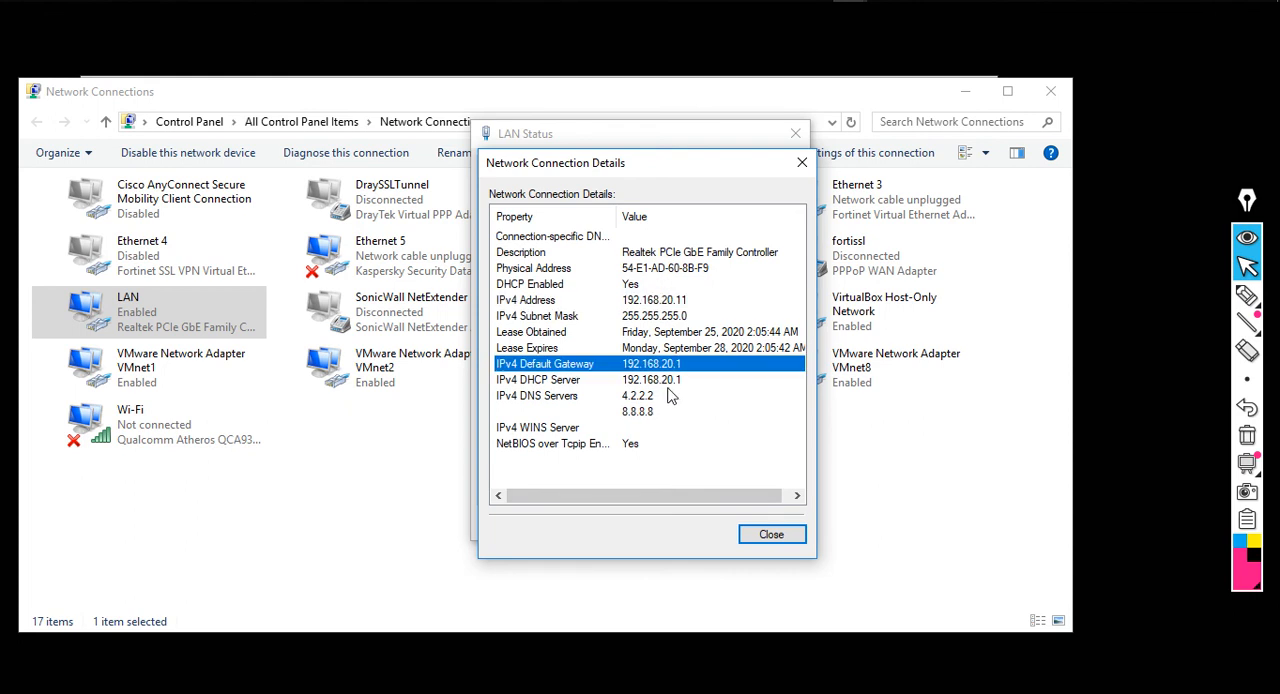
left_click(667, 384)
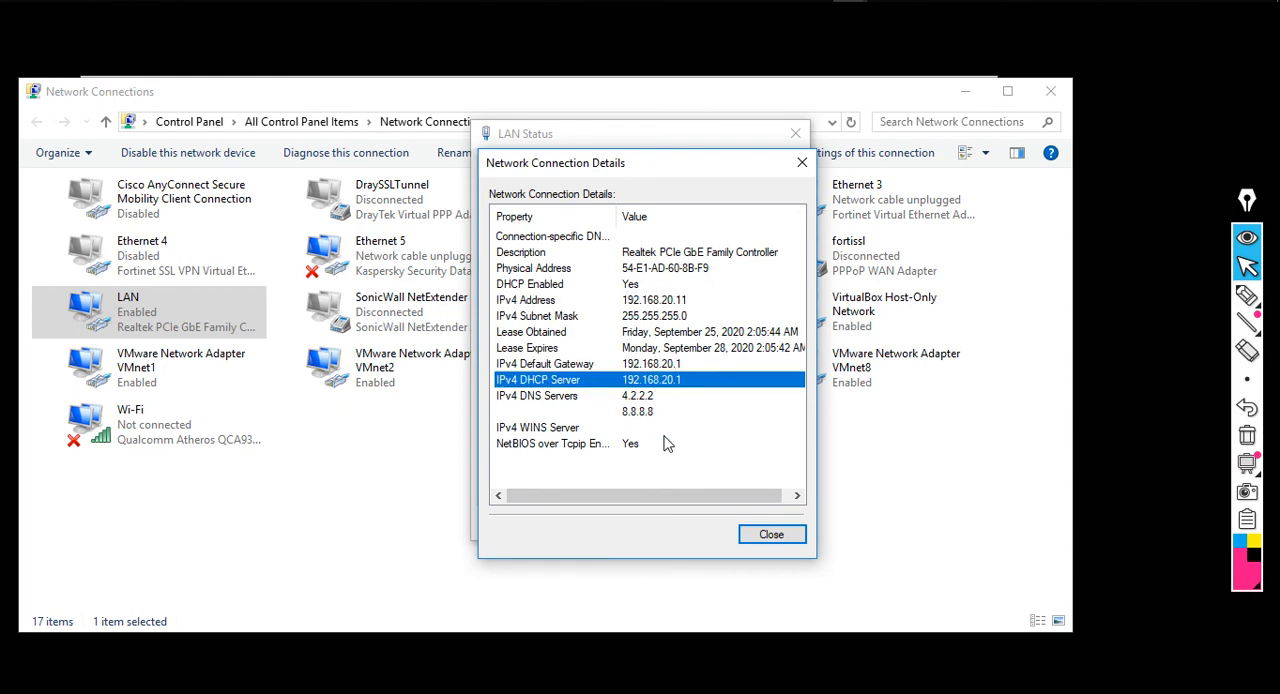
left_click(652, 399)
left_click(655, 413)
left_click(655, 398)
left_click(655, 413)
left_click(654, 397)
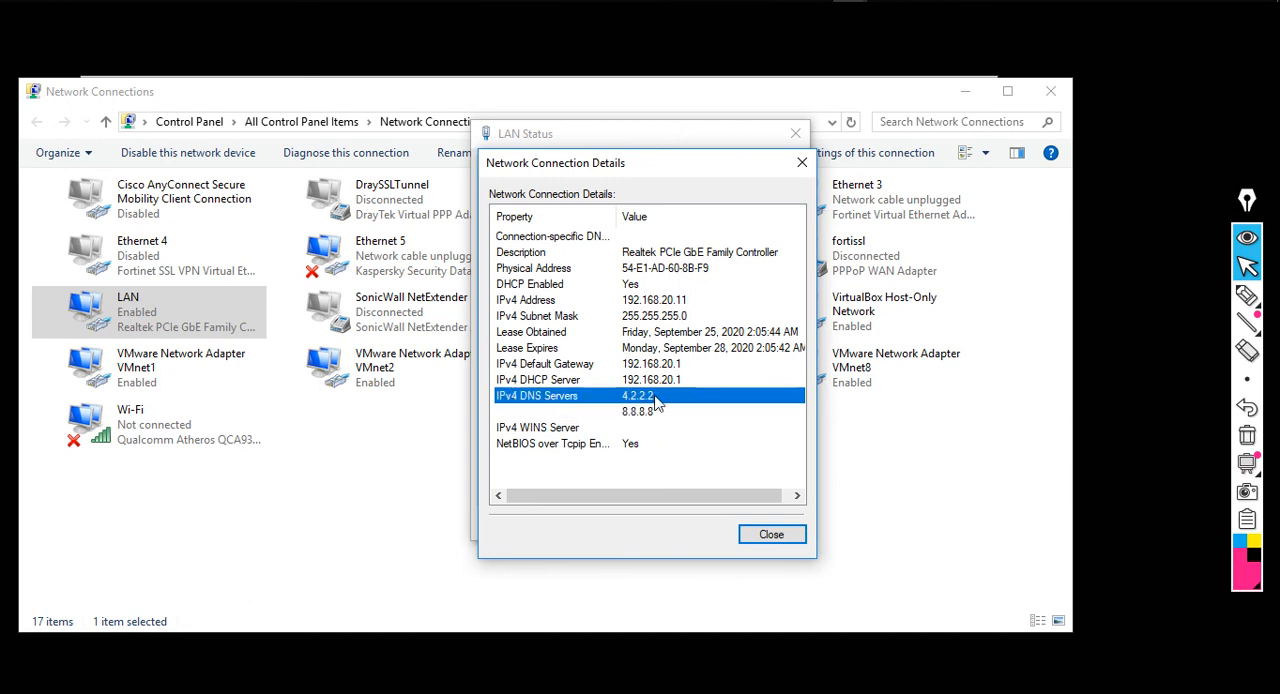
left_click(758, 536)
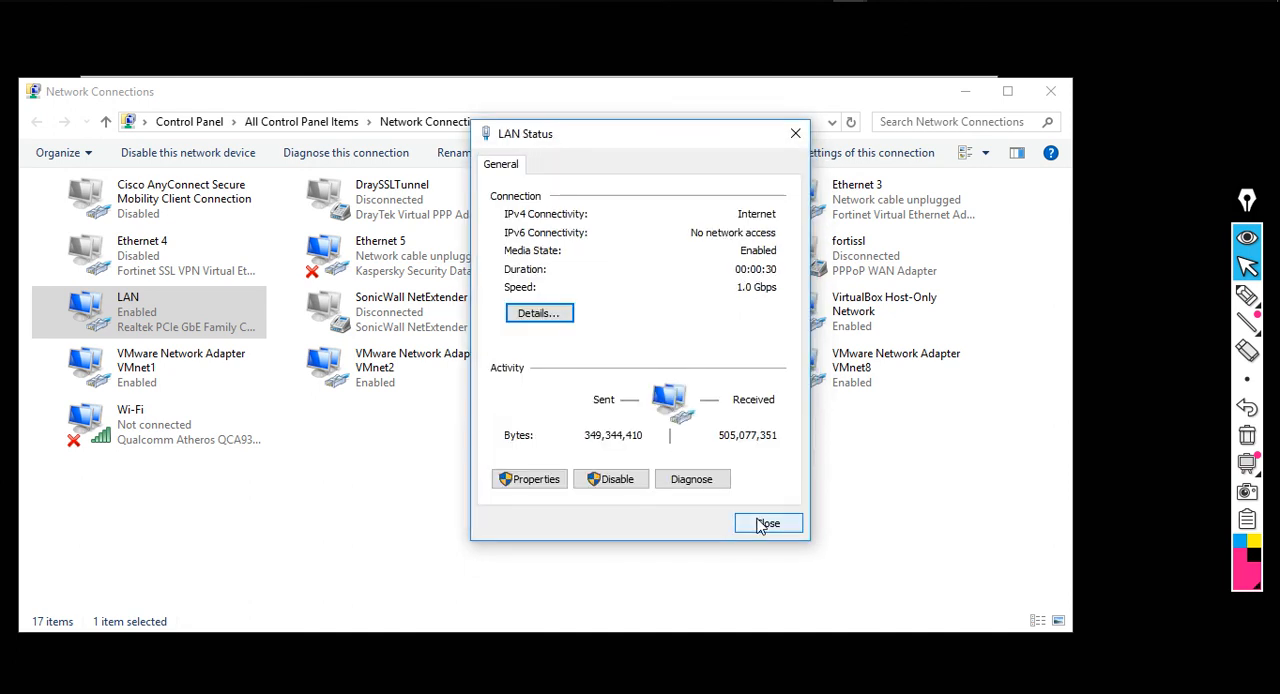
left_click(762, 524)
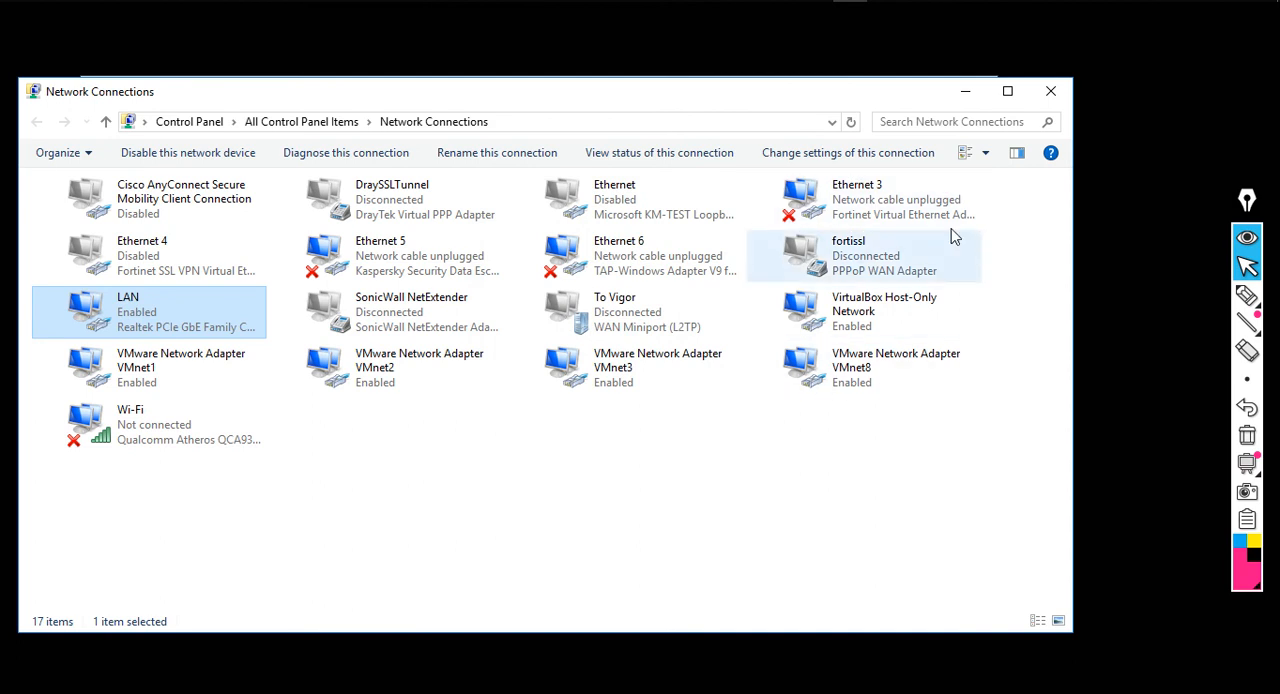
left_click(1038, 97)
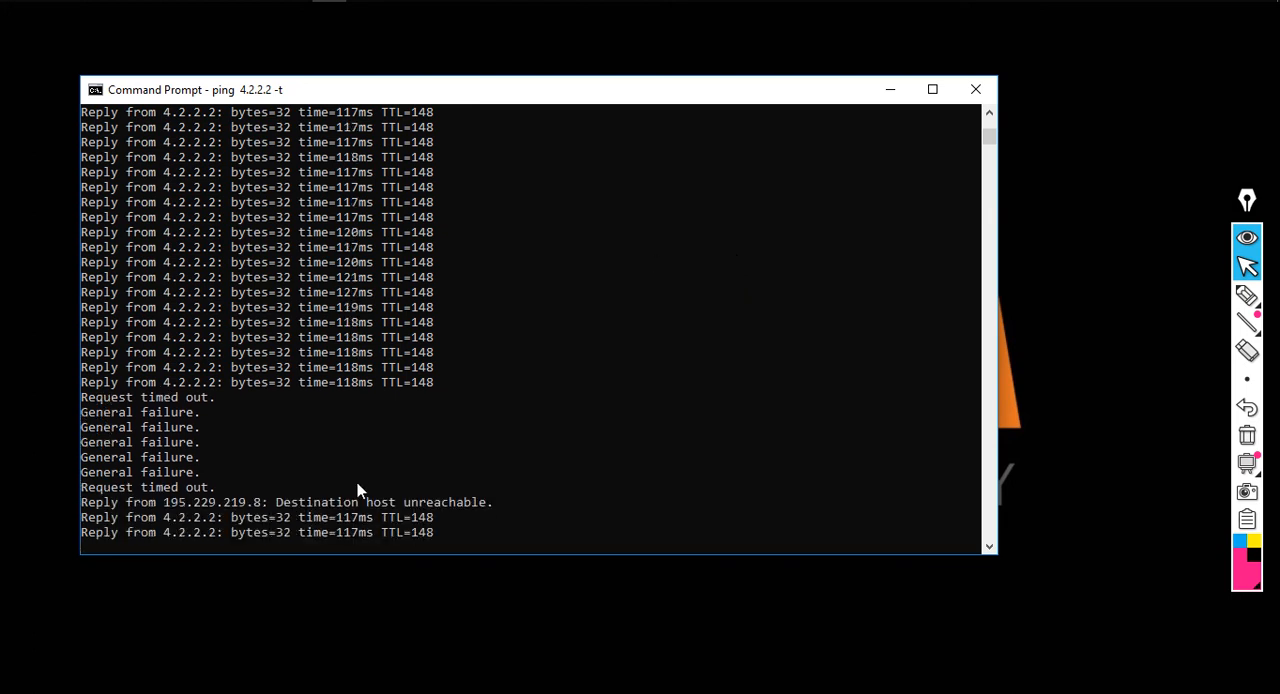
Examine the LAN adapter's IPv4 address, default gateway, DHCP server and DNS servers for VLAN 30
left_click(851, 1)
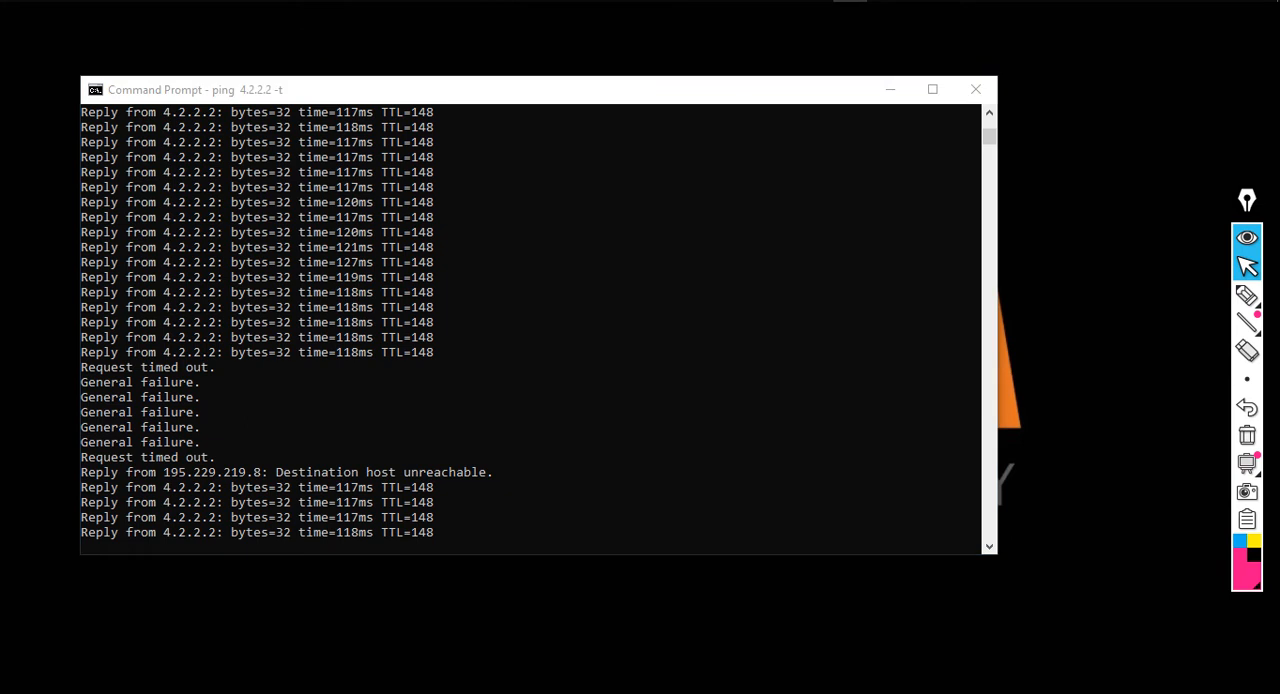
double_click(187, 311)
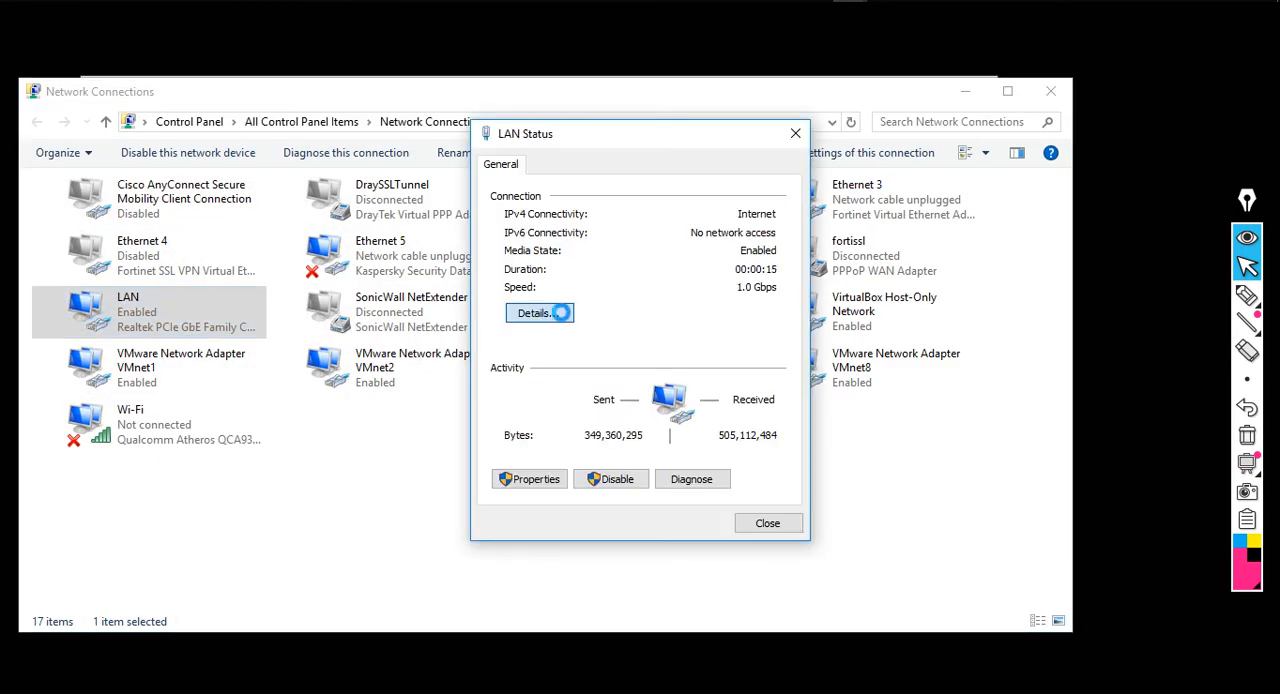
left_click(561, 313)
left_click(683, 300)
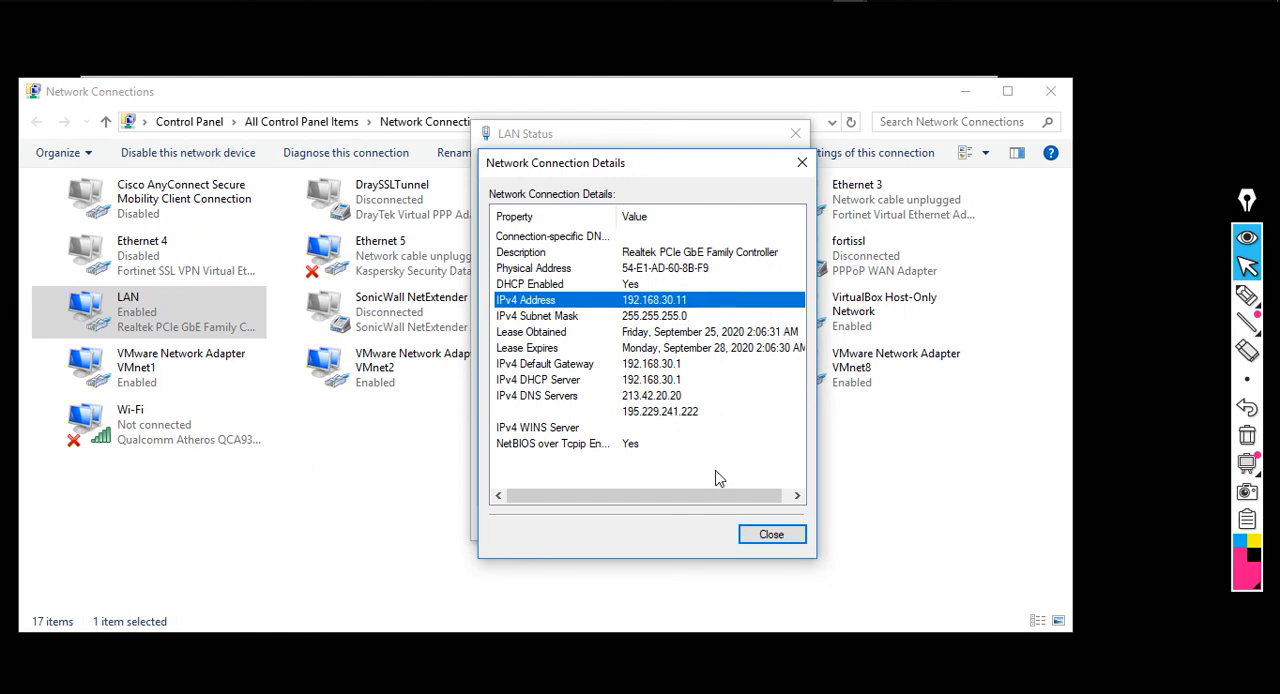
left_click(672, 366)
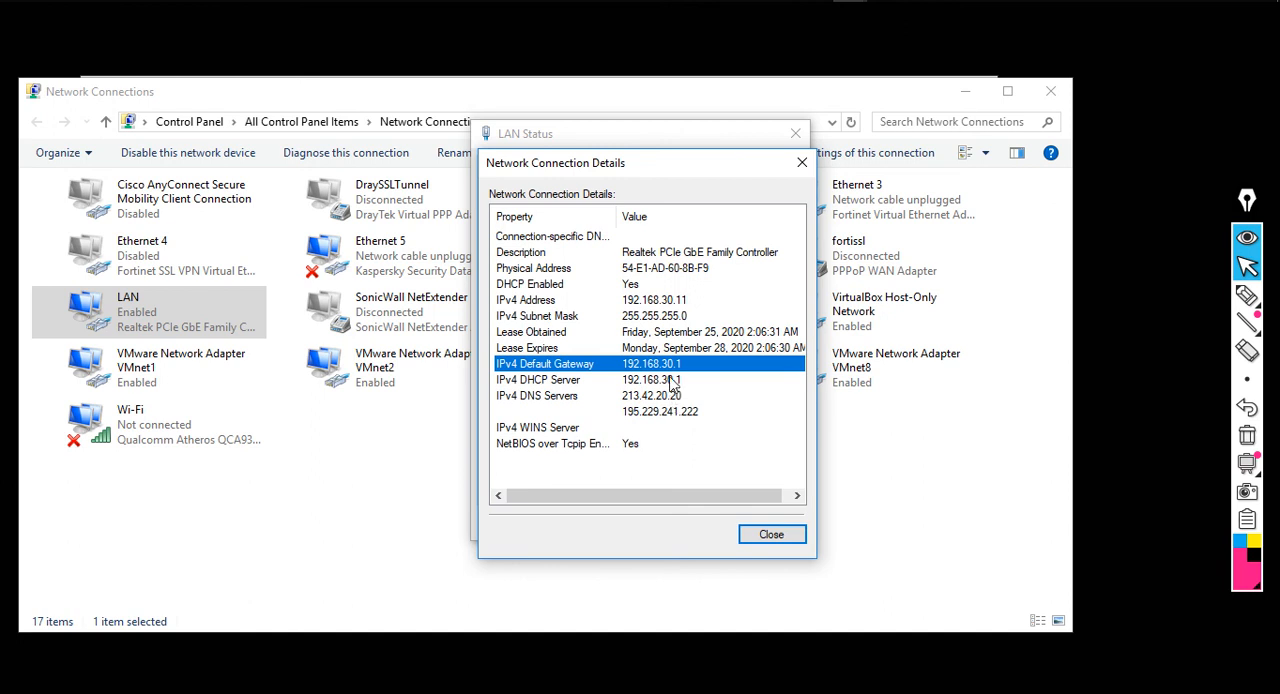
key("Down")
left_click(670, 397)
left_click(670, 412)
left_click(668, 398)
left_click(670, 411)
left_click(670, 397)
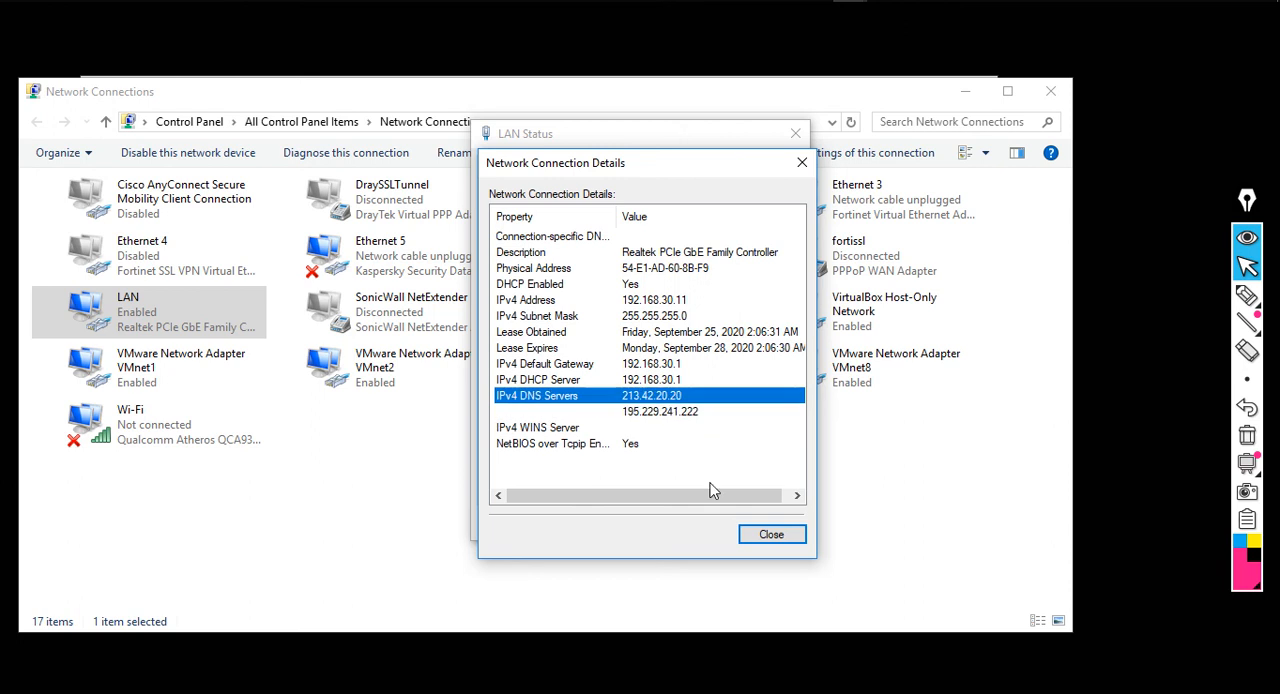
Close the LAN adapter's details and status, Network Connections, and the Command Prompt running the continuous ping
left_click(762, 535)
left_click(760, 530)
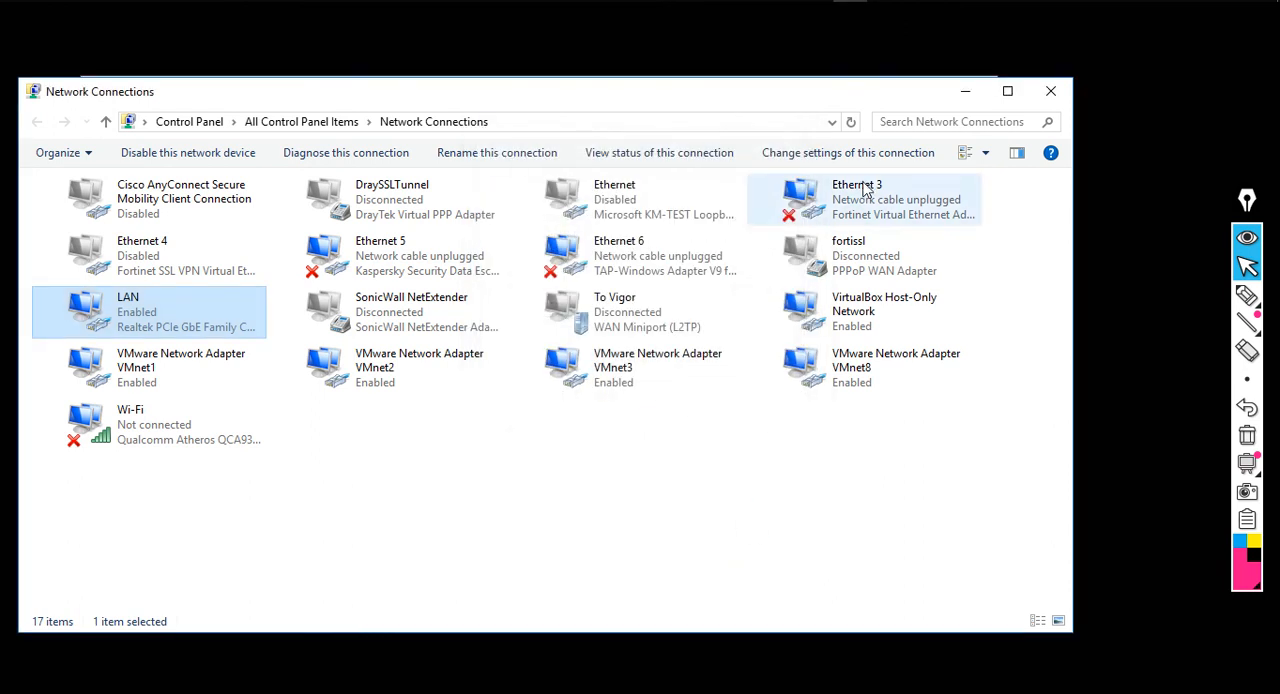
left_click(1050, 98)
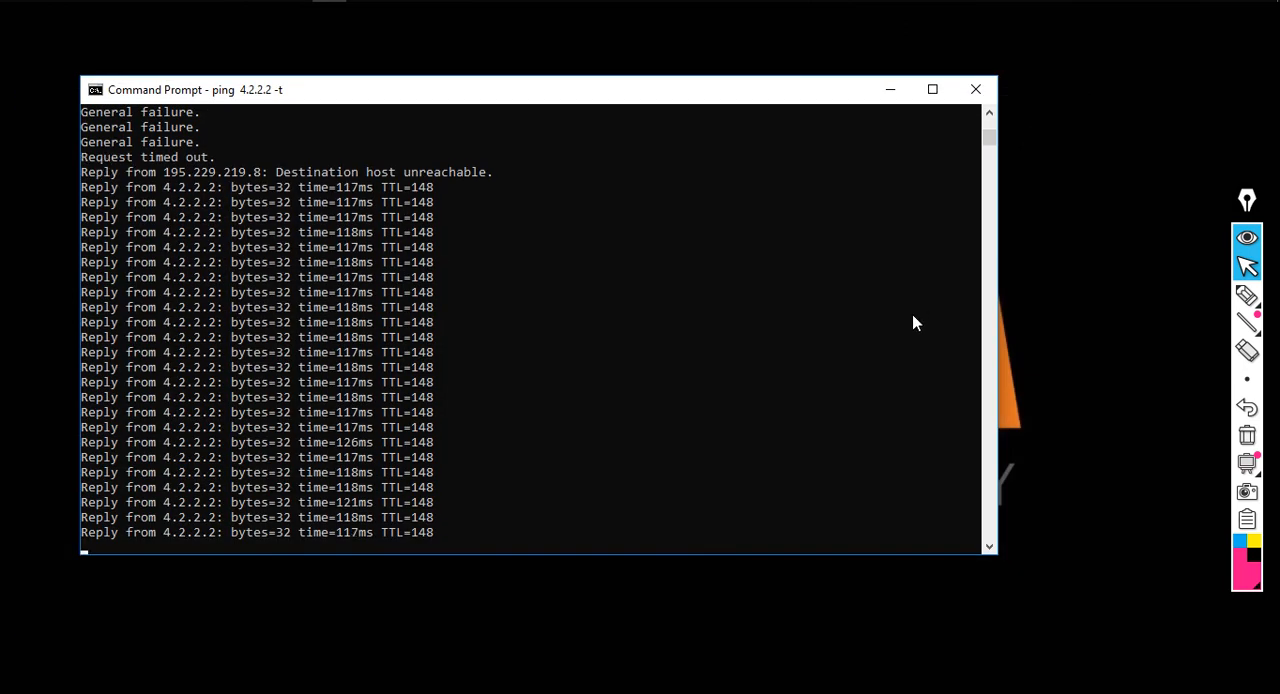
left_click(994, 90)
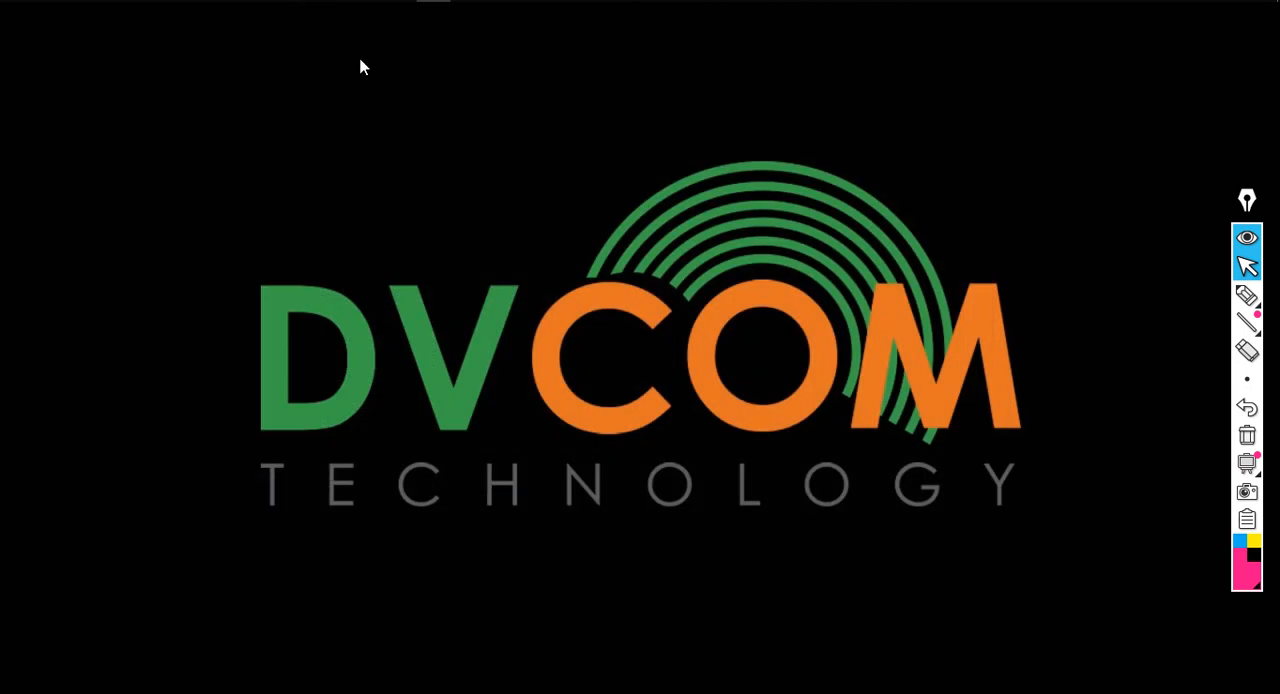
Test inter-VLAN reachability of the router by running "ping 192.168.1.1" in a new Command Prompt
mouse_move(365, 1)
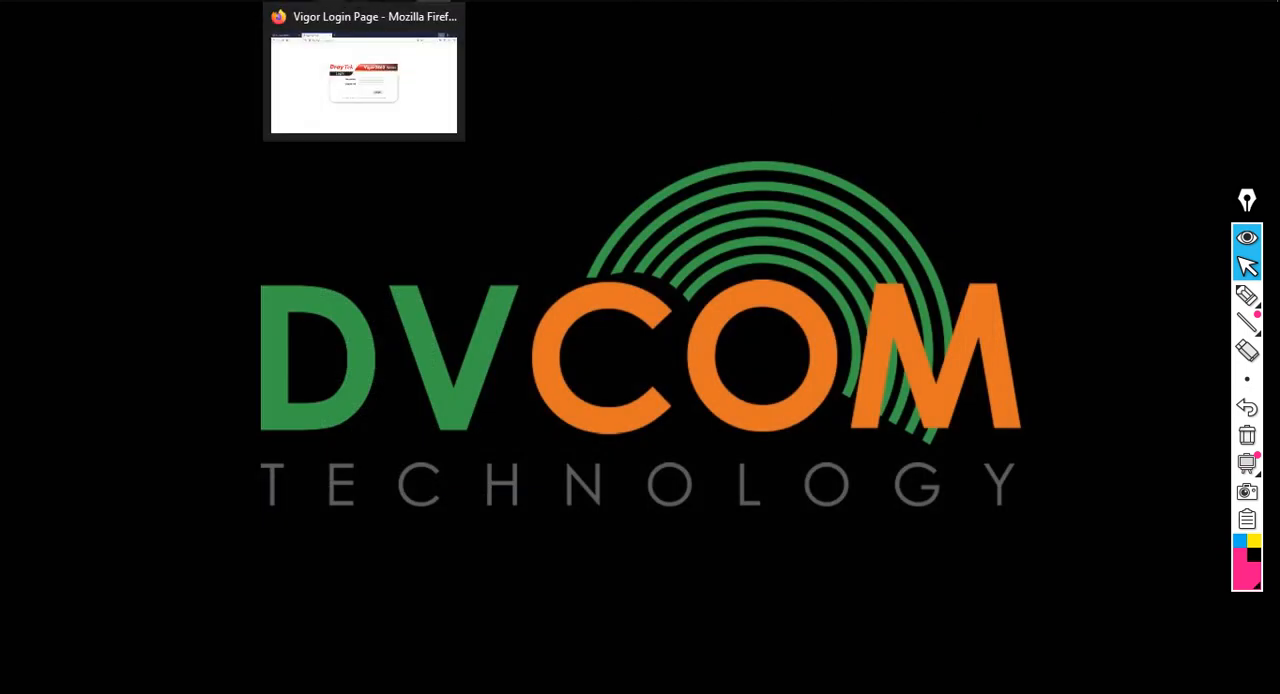
left_click(329, 1)
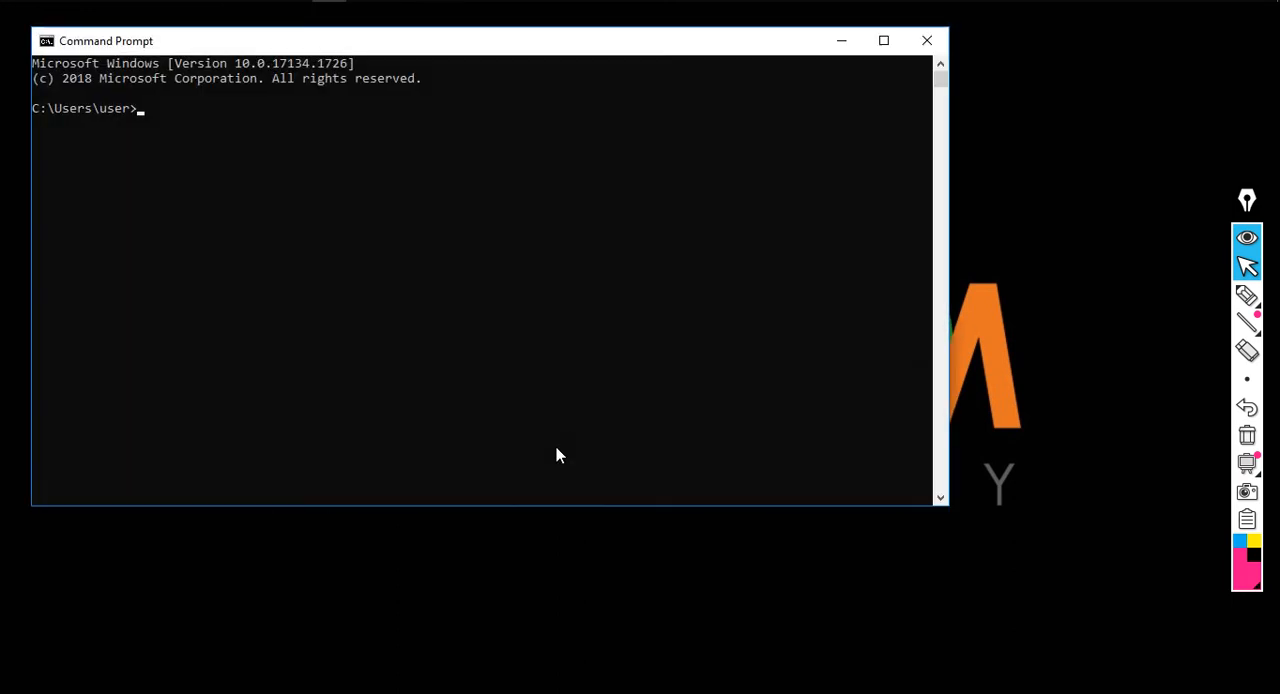
type("ping 192.168.1.")
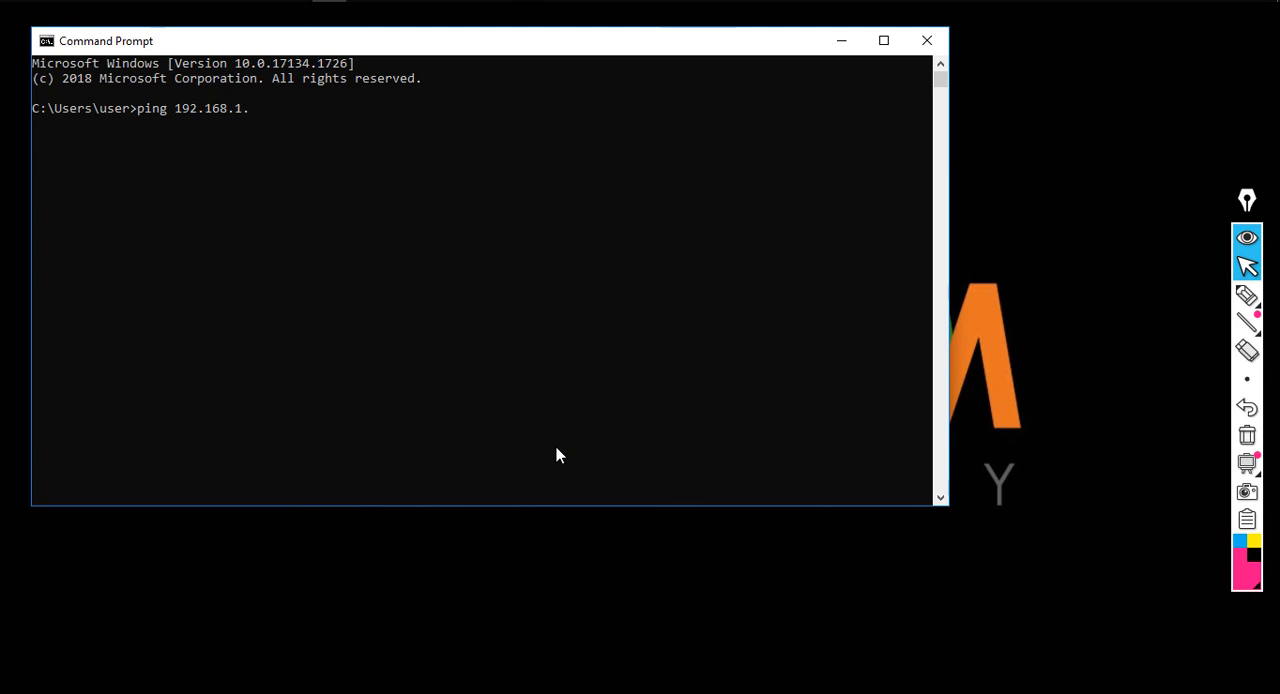
type("1")
key("Return")
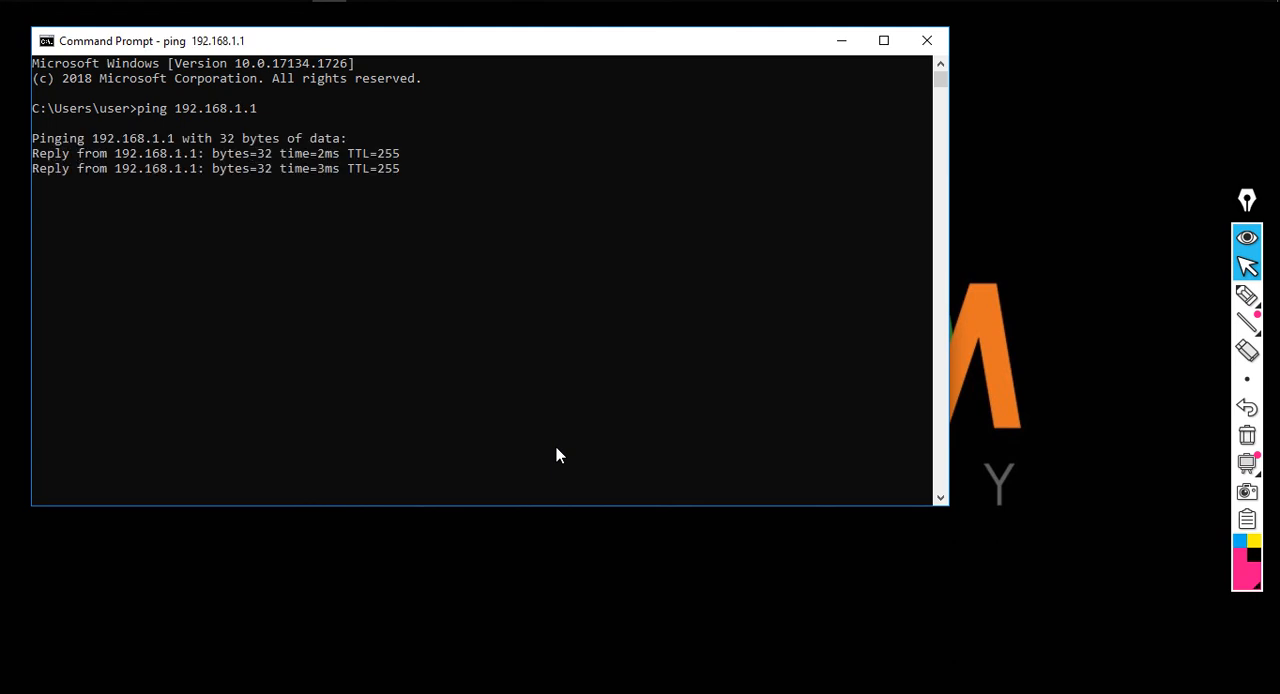
Stop the router ping, test the switch with "ping 192.168.1.5", and close the Command Prompt
key("ctrl+c")
key("Up")
key("BackSpace")
type("5")
key("Return")
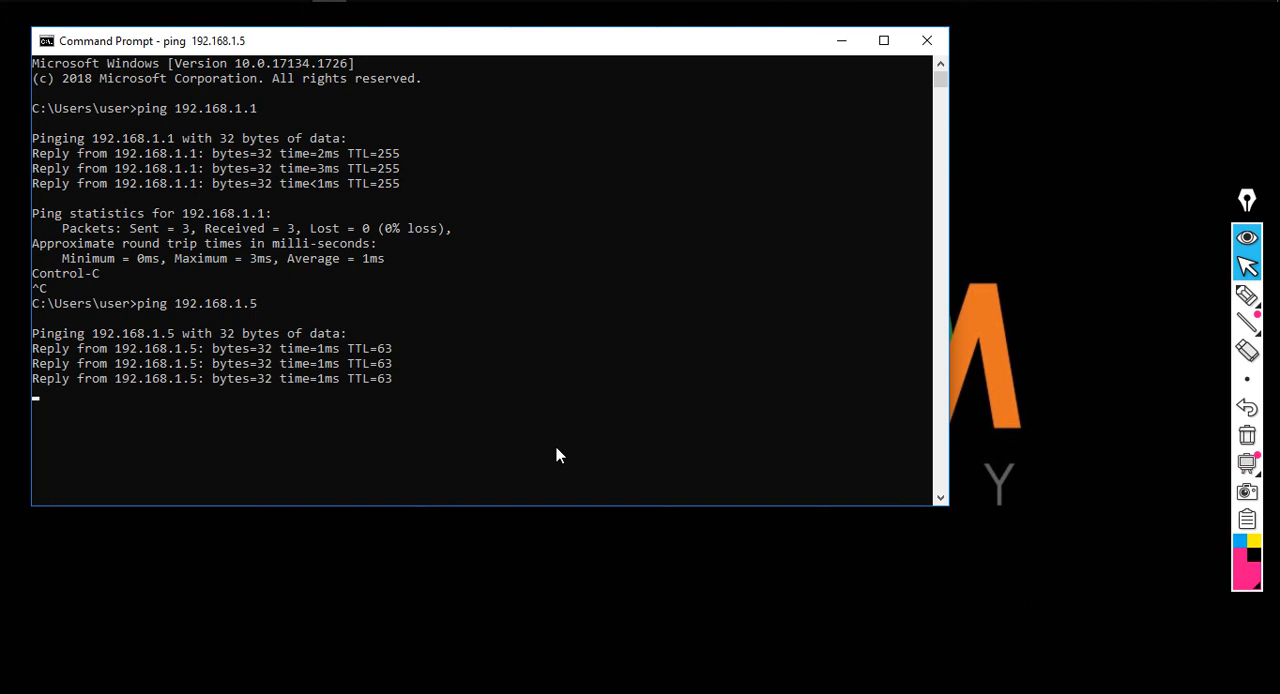
left_click(924, 43)
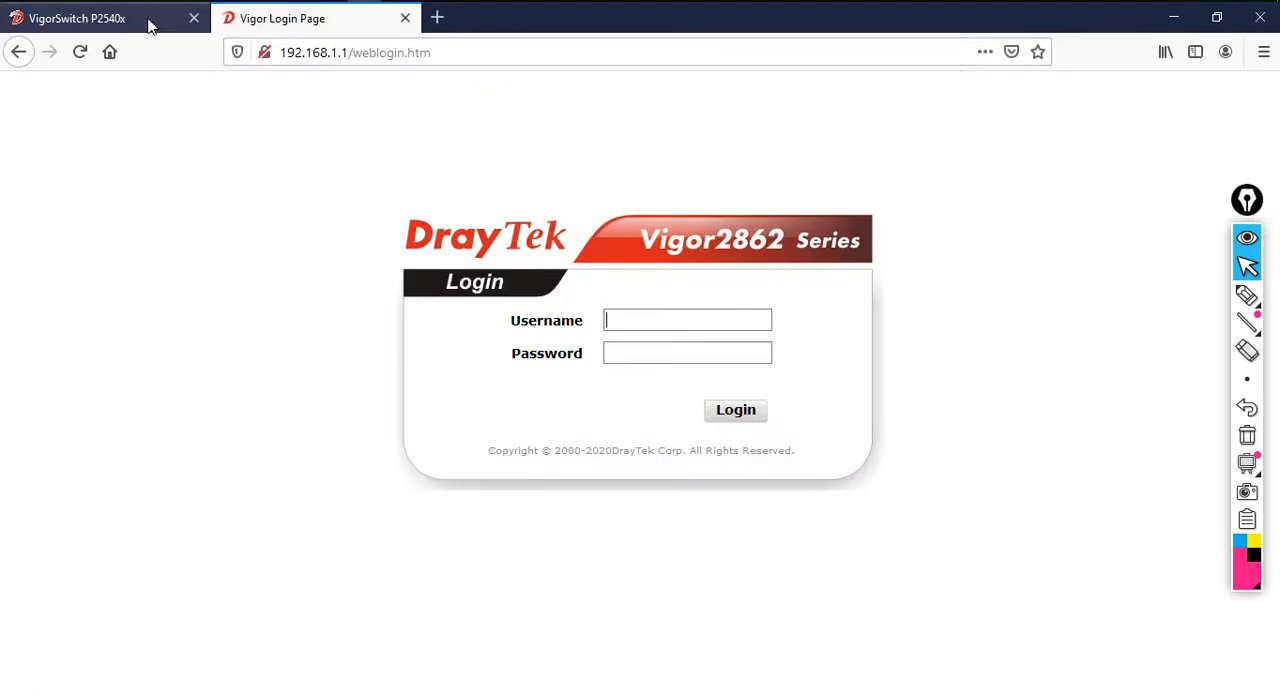
Reload the VigorSwitch P2540x and Vigor2862 login pages in the browser and return to the switch's page
left_click(150, 22)
left_click(80, 52)
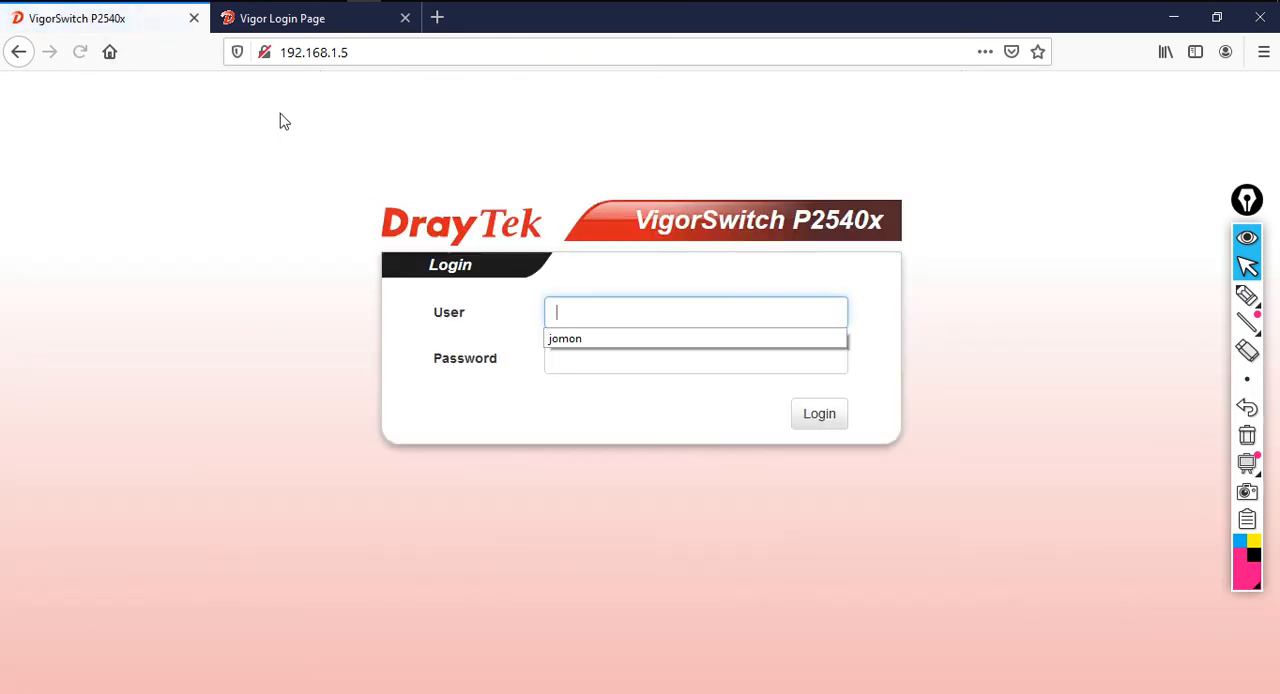
left_click(326, 28)
left_click(80, 52)
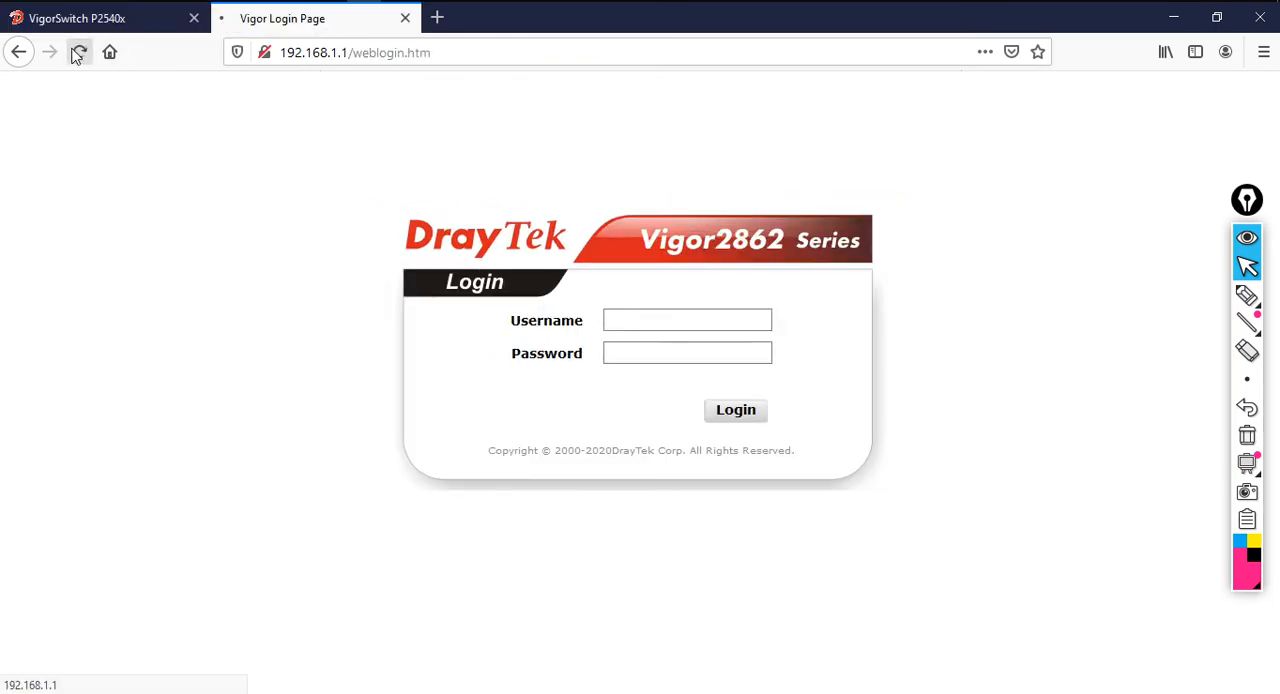
left_click(180, 20)
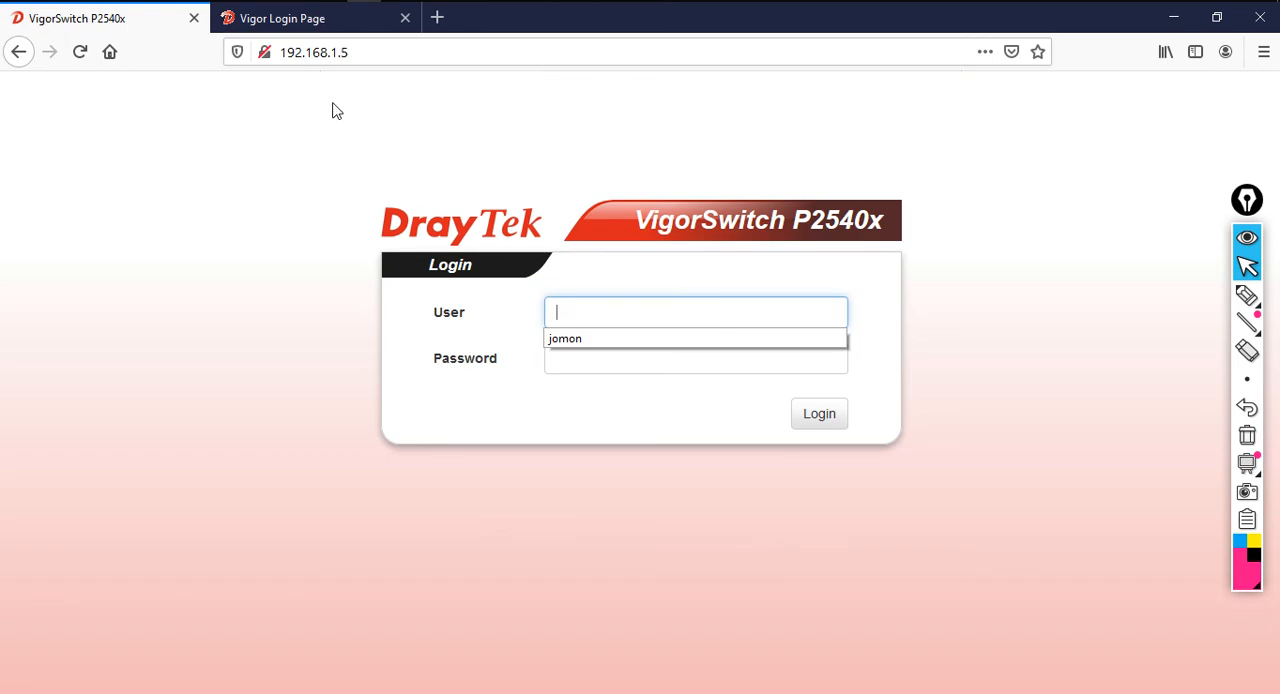
Log in to the VigorSwitch P2540x as admin with the account password, and log out after viewing the dashboard's port status
left_click(658, 302)
type("admin")
key("Tab")
type("a")
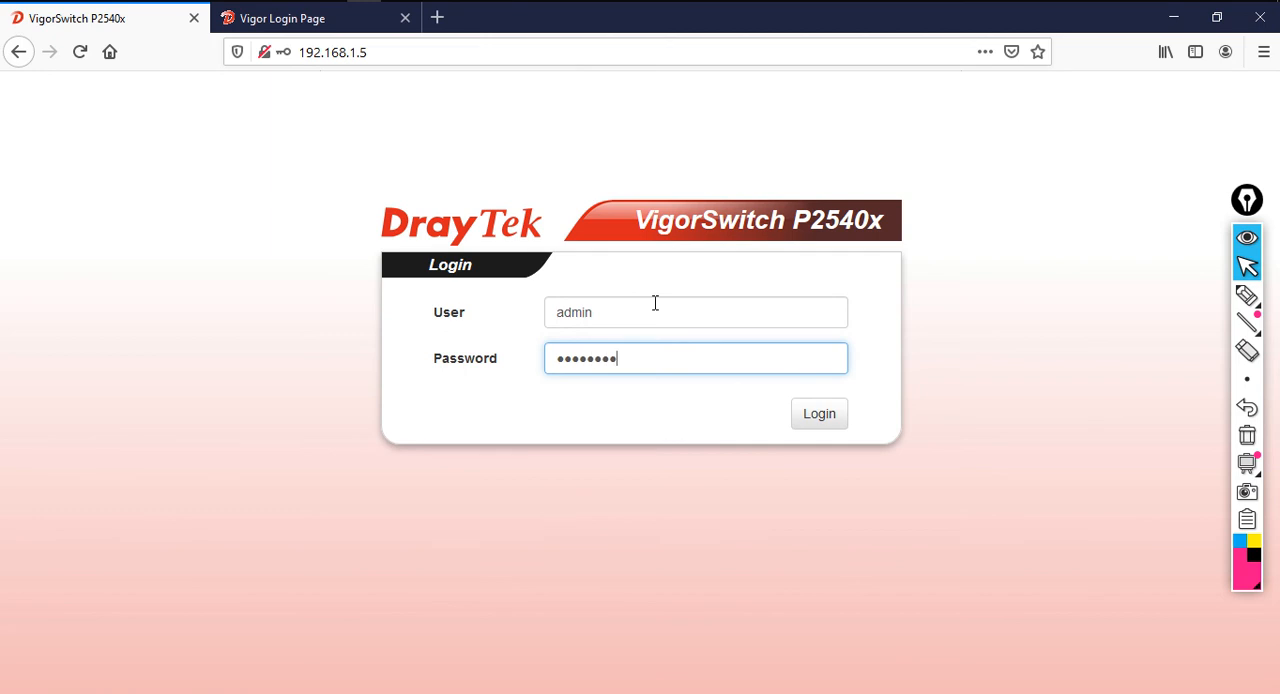
key("Return")
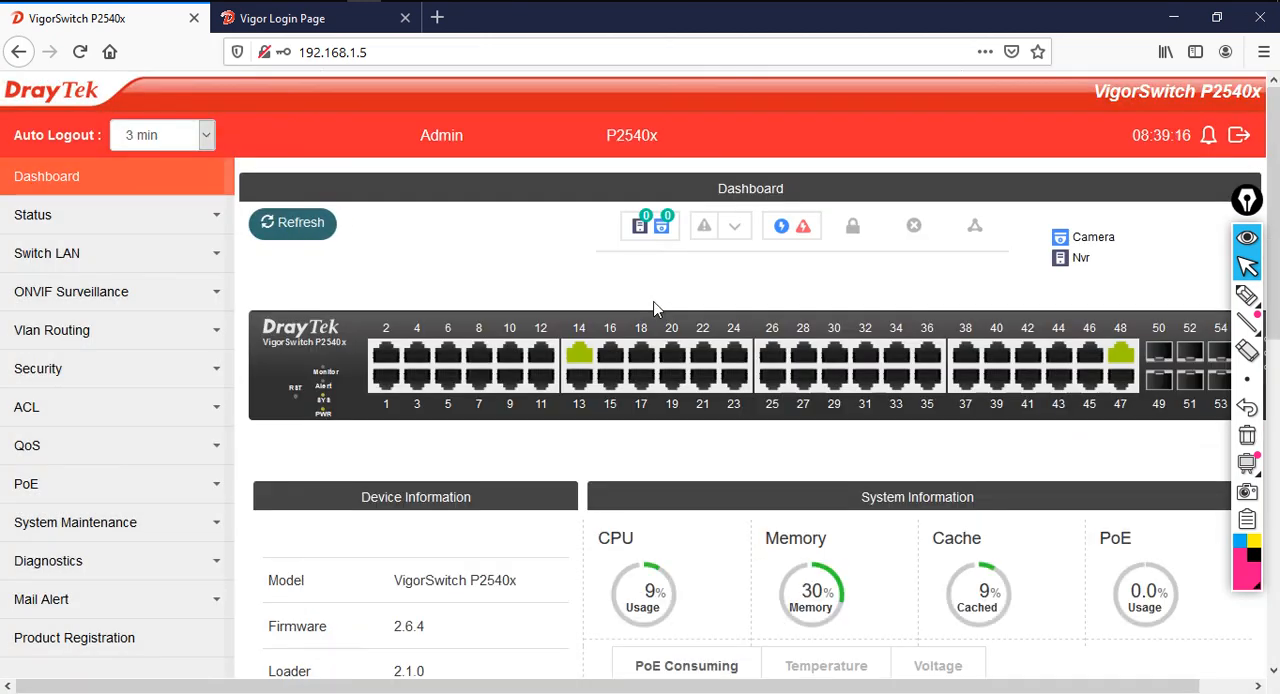
mouse_move(579, 358)
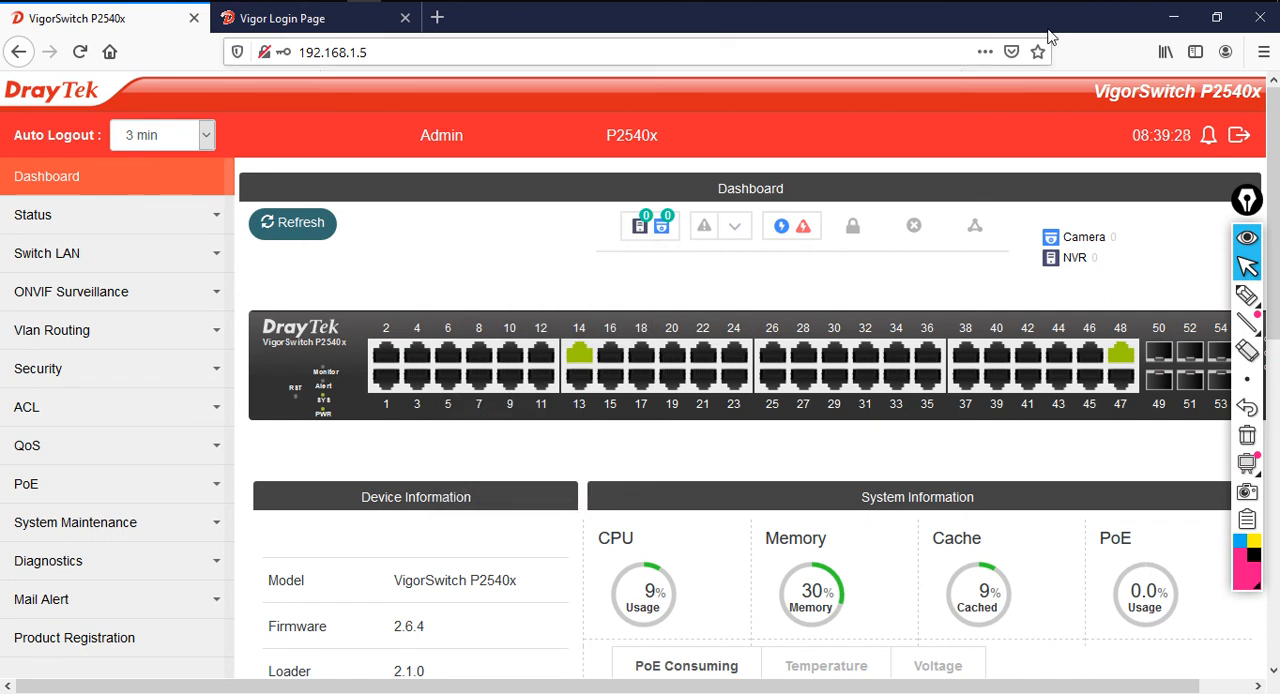
left_click(1237, 138)
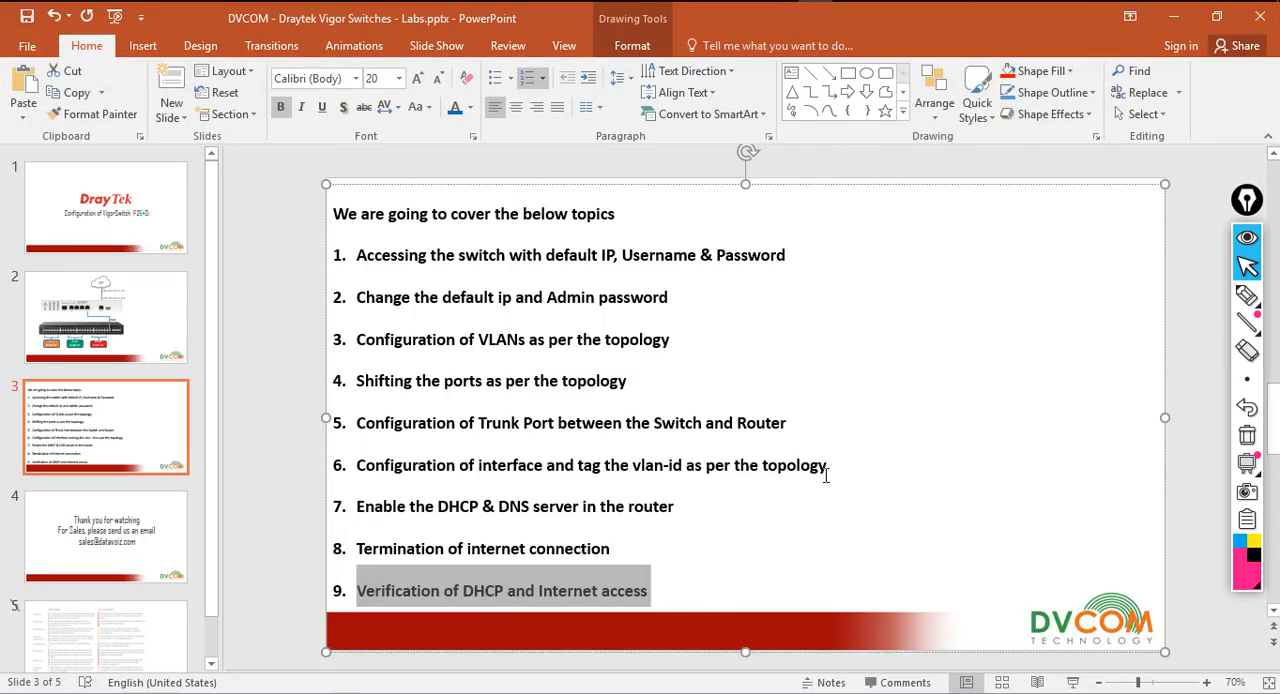
Switch to PowerPoint and present the closing "Thank you for watching" slide 4 as a slide show
left_click(826, 476)
left_click(107, 518)
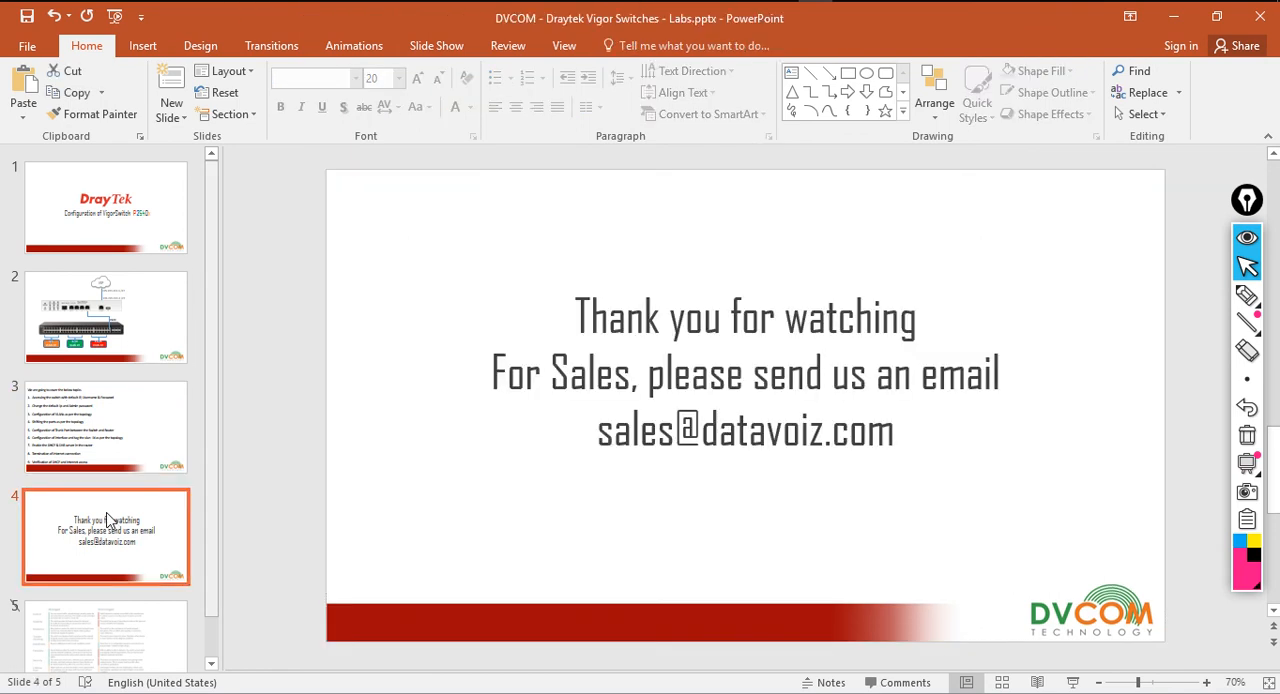
left_click(1072, 682)
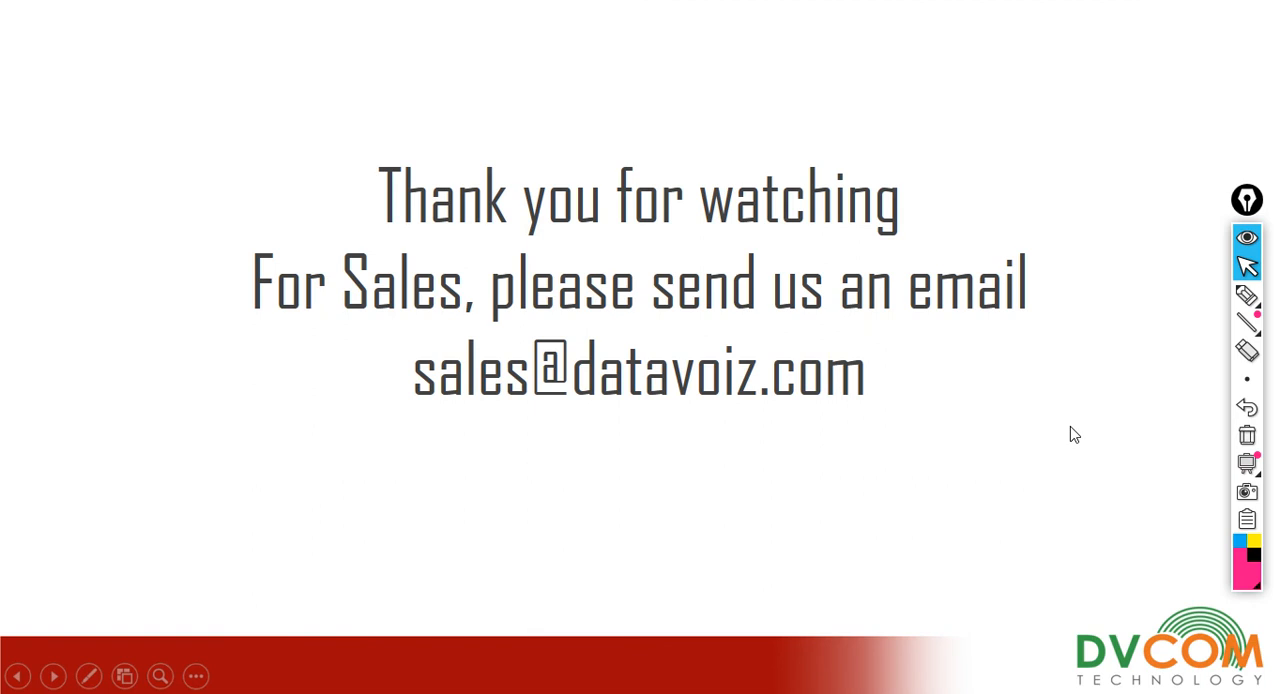